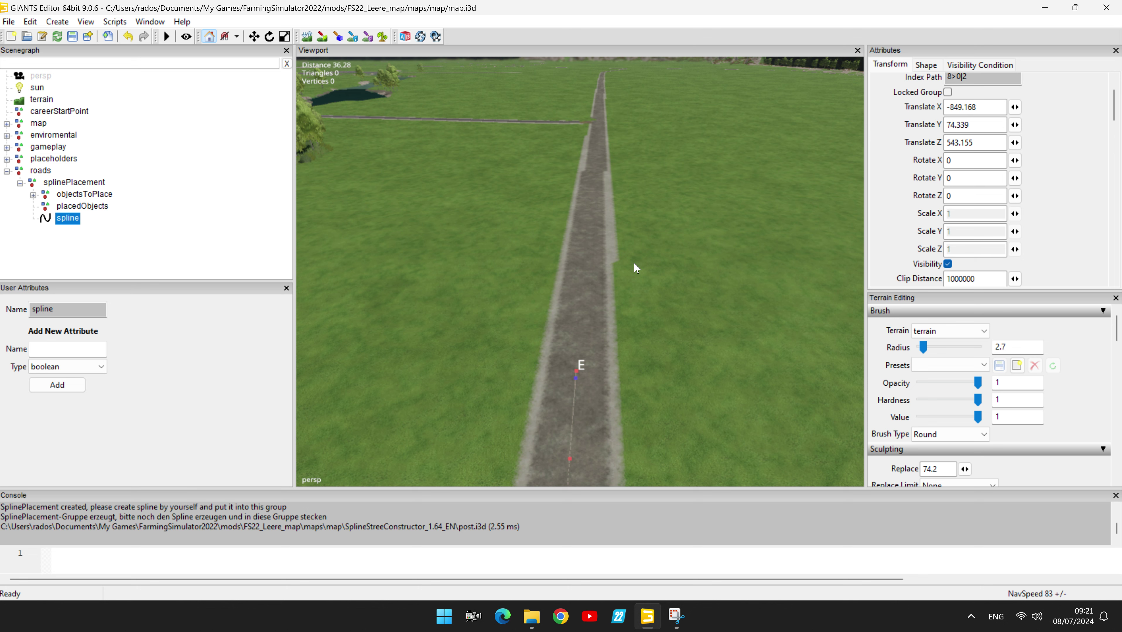
Extend the spline along the middle of the dirt road with two points, the second level with the side road junction
{"action": "left_click", "coordinate": [593, 172]}
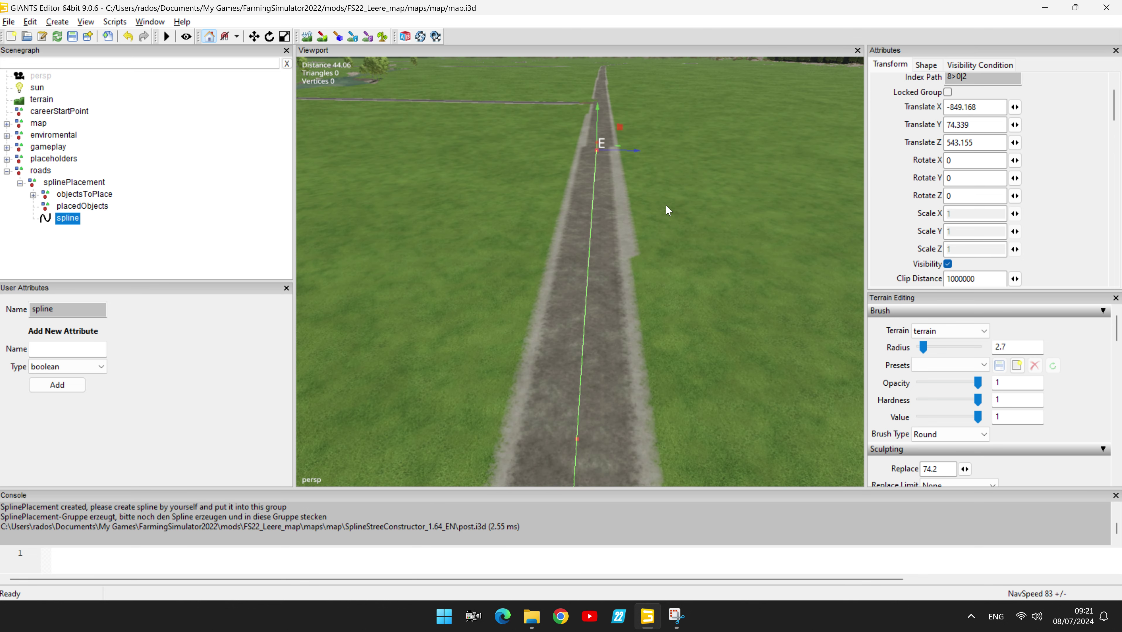
{"action": "middle_click_drag", "start_coordinate": [667, 211], "coordinate": [672, 363]}
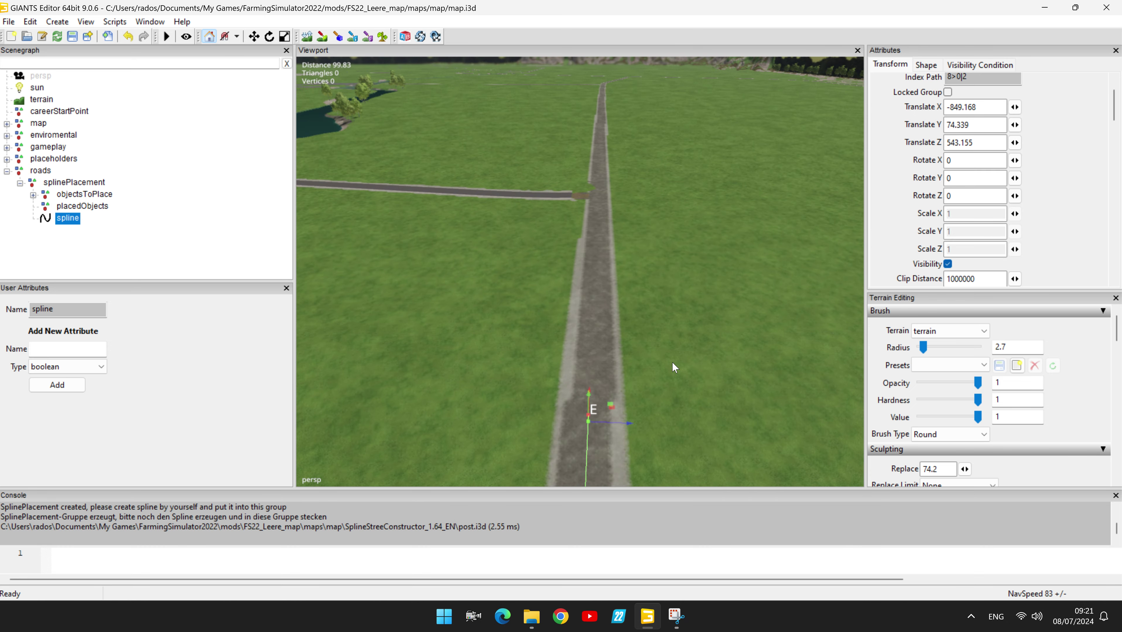
{"action": "key", "text": "Escape"}
{"action": "left_click", "coordinate": [598, 197], "text": "ctrl"}
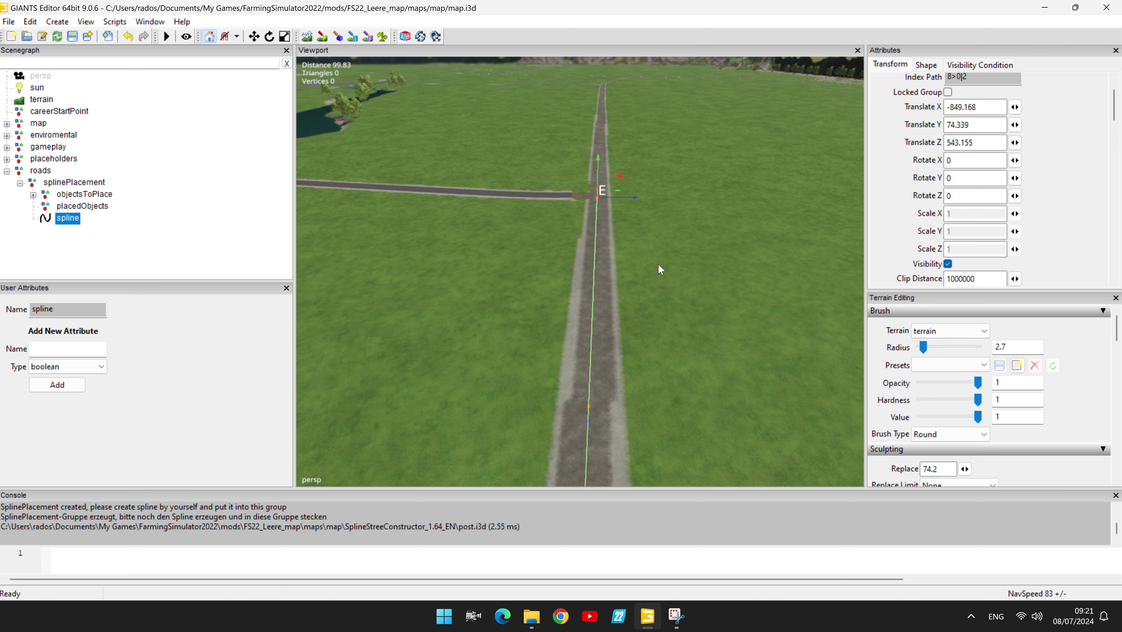
Adjust the height of the spline's end point beside the side road junction and check its alignment with the road
{"action": "middle_click_drag", "start_coordinate": [680, 235], "coordinate": [674, 353]}
{"action": "middle_click_drag", "start_coordinate": [666, 441], "coordinate": [683, 362]}
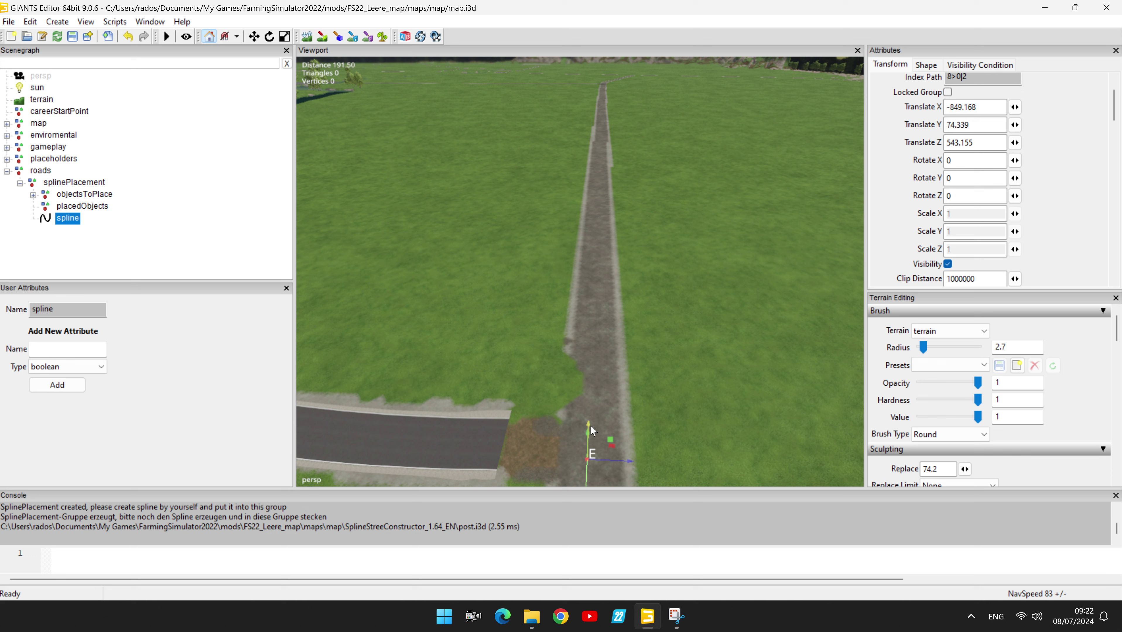
{"action": "left_click_drag", "start_coordinate": [592, 428], "coordinate": [592, 399]}
{"action": "scroll", "coordinate": [529, 323], "scroll_direction": "up", "scroll_amount": 2}
{"action": "right_click_drag", "start_coordinate": [607, 336], "coordinate": [649, 314]}
{"action": "right_click_drag", "start_coordinate": [588, 291], "coordinate": [746, 347]}
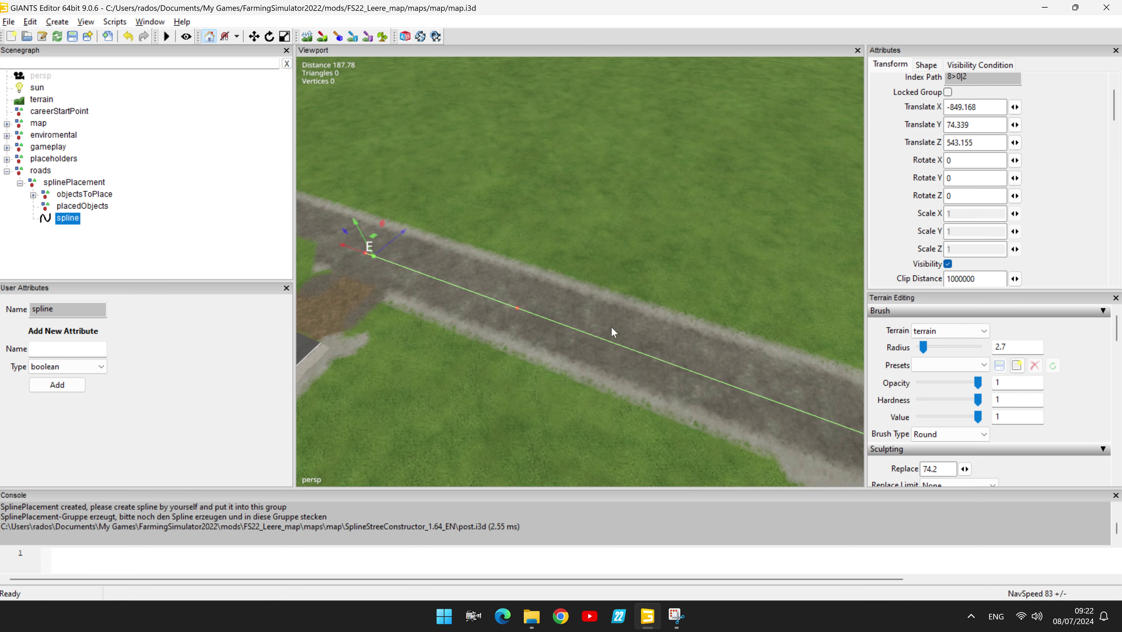
{"action": "middle_click_drag", "start_coordinate": [612, 332], "coordinate": [556, 327]}
{"action": "right_click_drag", "start_coordinate": [503, 323], "coordinate": [377, 277]}
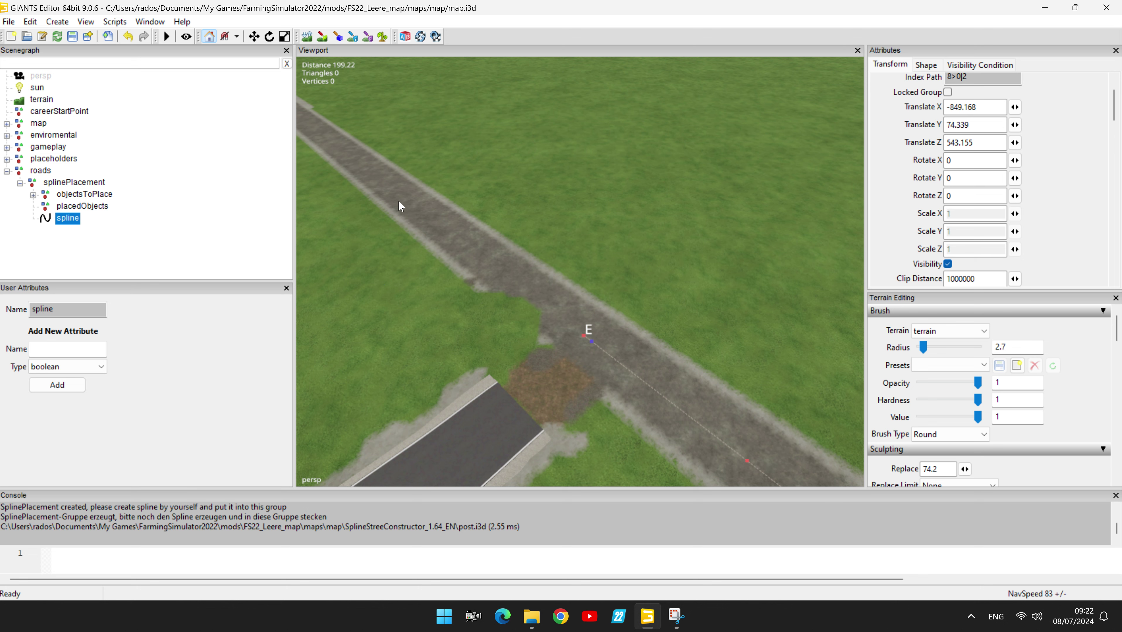
Add a spline point on the dirt road just past the side road junction and shift it sideways toward the road's centre
{"action": "left_click", "coordinate": [365, 167]}
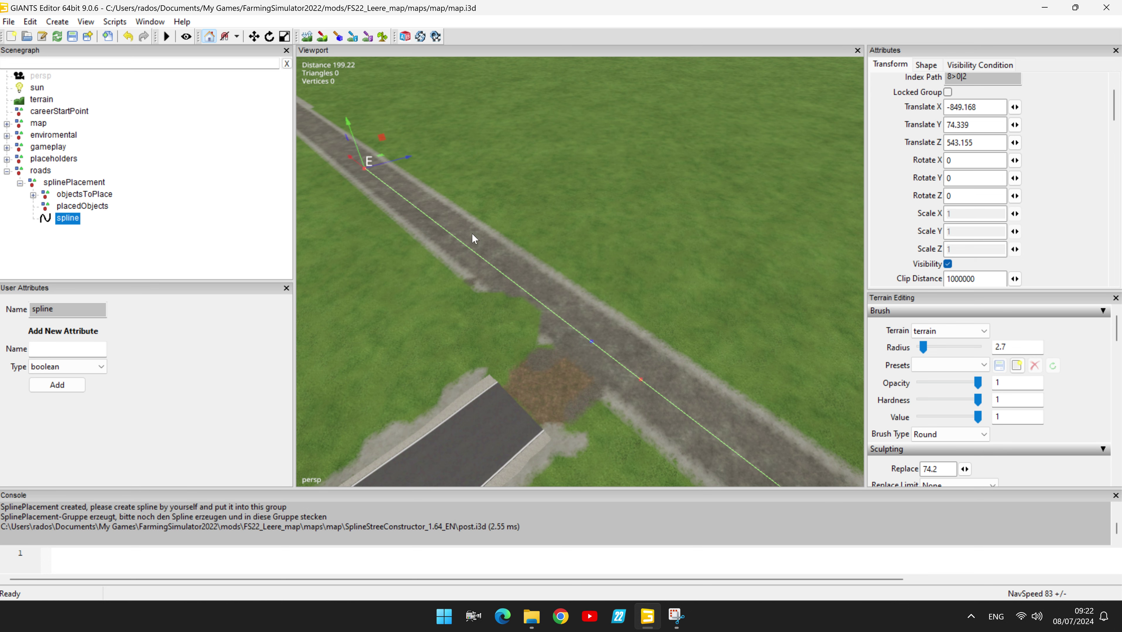
{"action": "right_click_drag", "start_coordinate": [601, 211], "coordinate": [496, 189]}
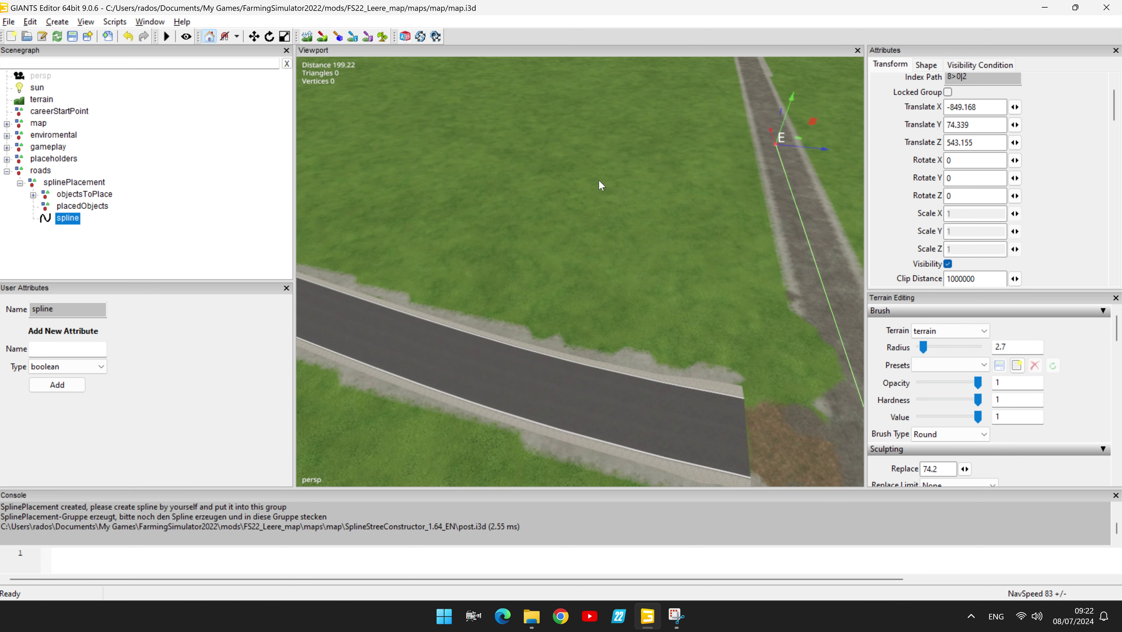
{"action": "right_click_drag", "start_coordinate": [599, 180], "coordinate": [574, 186]}
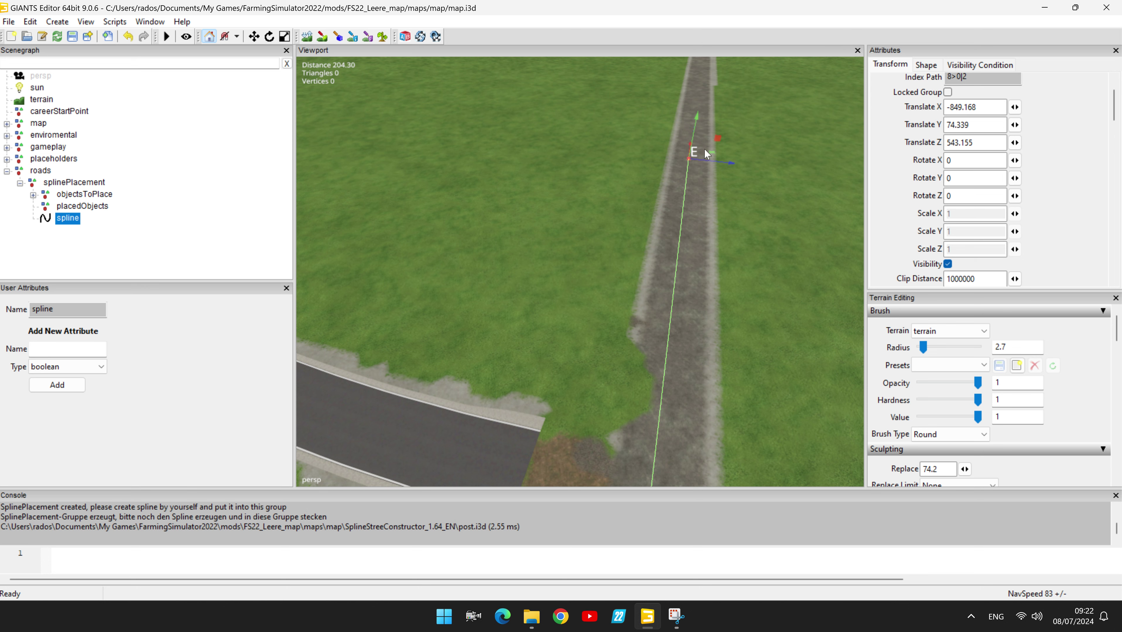
{"action": "left_click_drag", "start_coordinate": [710, 158], "coordinate": [711, 159]}
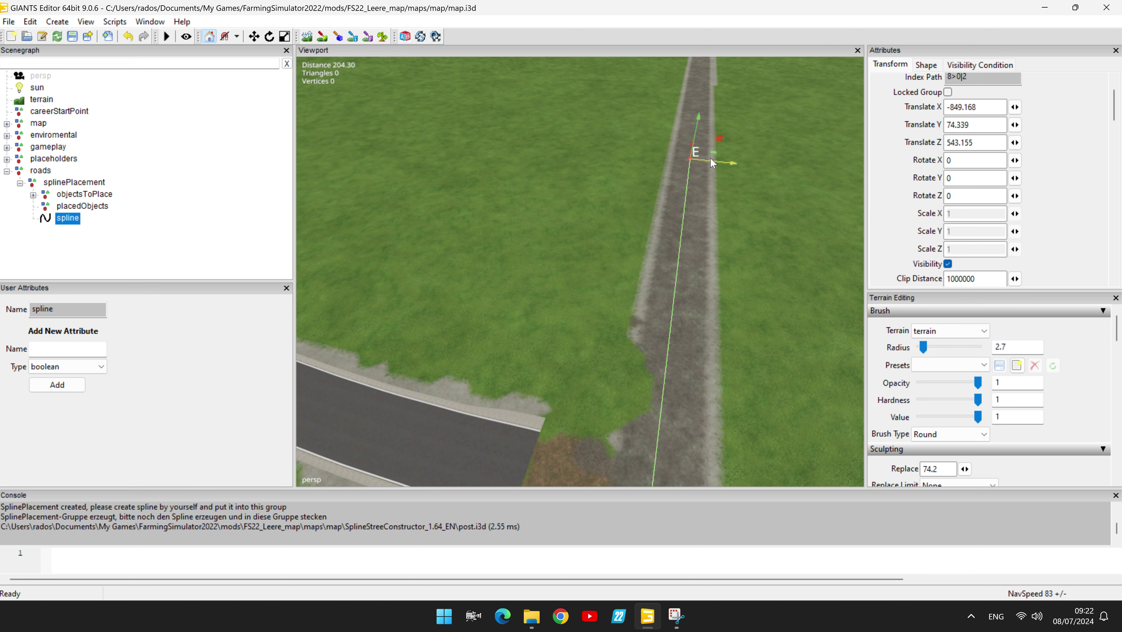
Extend the spline along the straight road beyond the junction with another point and centre that point between the road edges
{"action": "right_click_drag", "start_coordinate": [747, 175], "coordinate": [712, 336]}
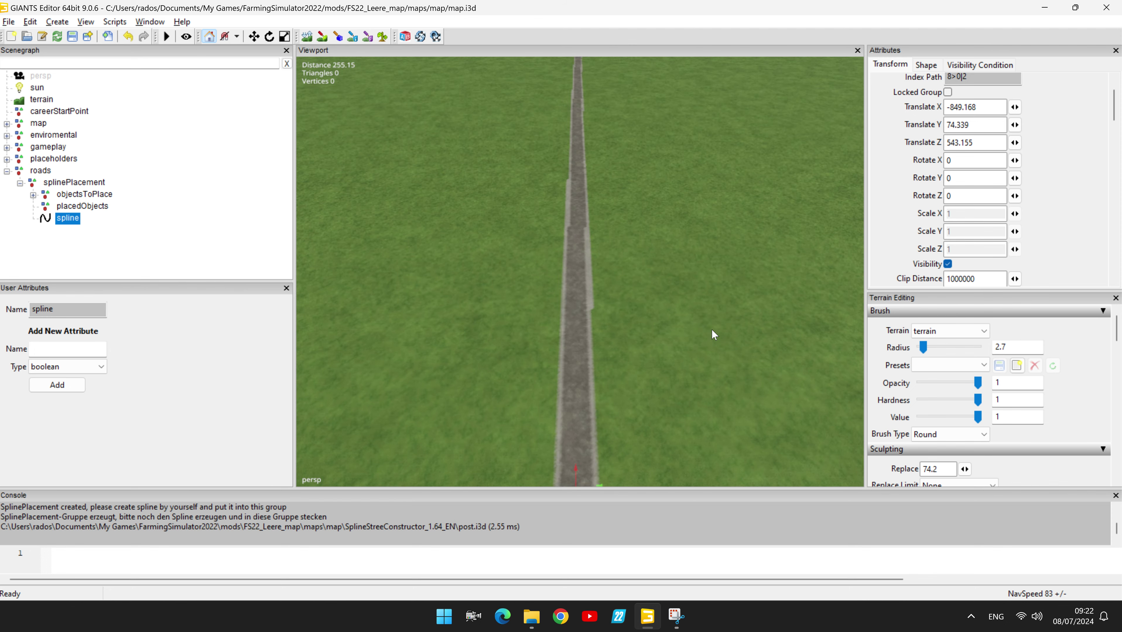
{"action": "middle_click_drag", "start_coordinate": [637, 349], "coordinate": [632, 290]}
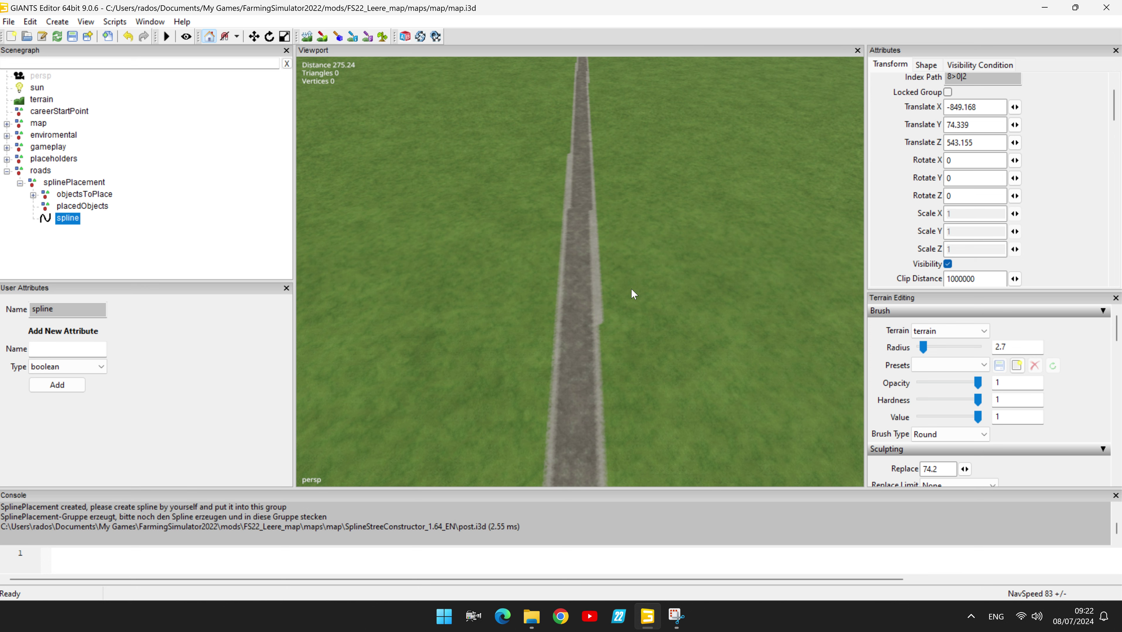
{"action": "left_click", "coordinate": [578, 244]}
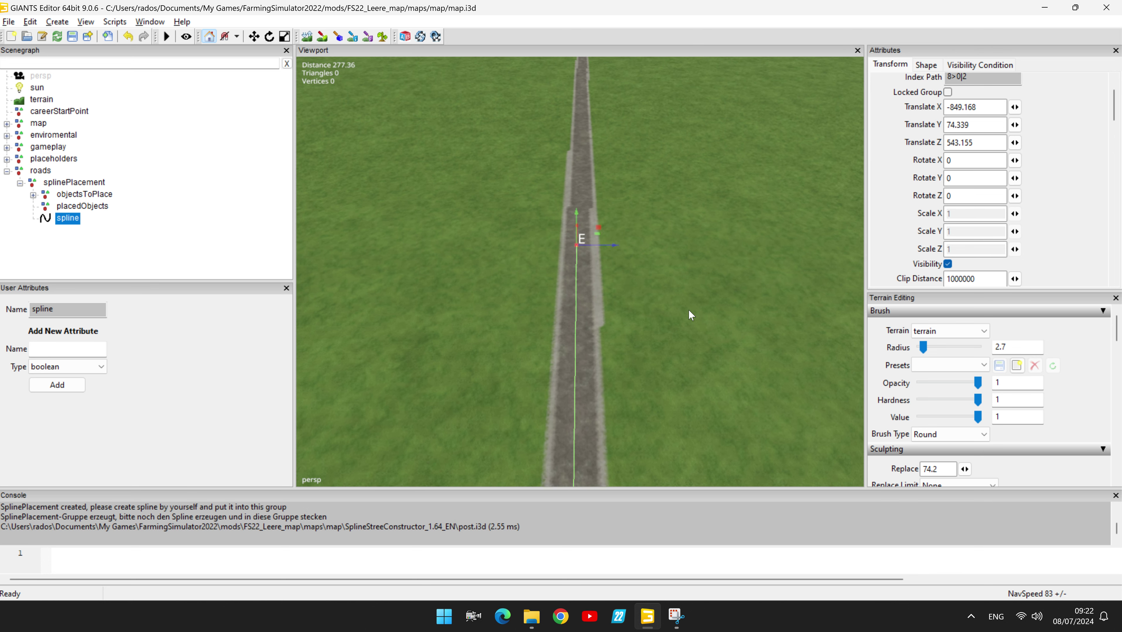
{"action": "mouse_move", "coordinate": [688, 310]}
{"action": "middle_mouse_down"}
{"action": "mouse_move", "coordinate": [707, 249]}
{"action": "mouse_move", "coordinate": [689, 315]}
{"action": "middle_mouse_up"}
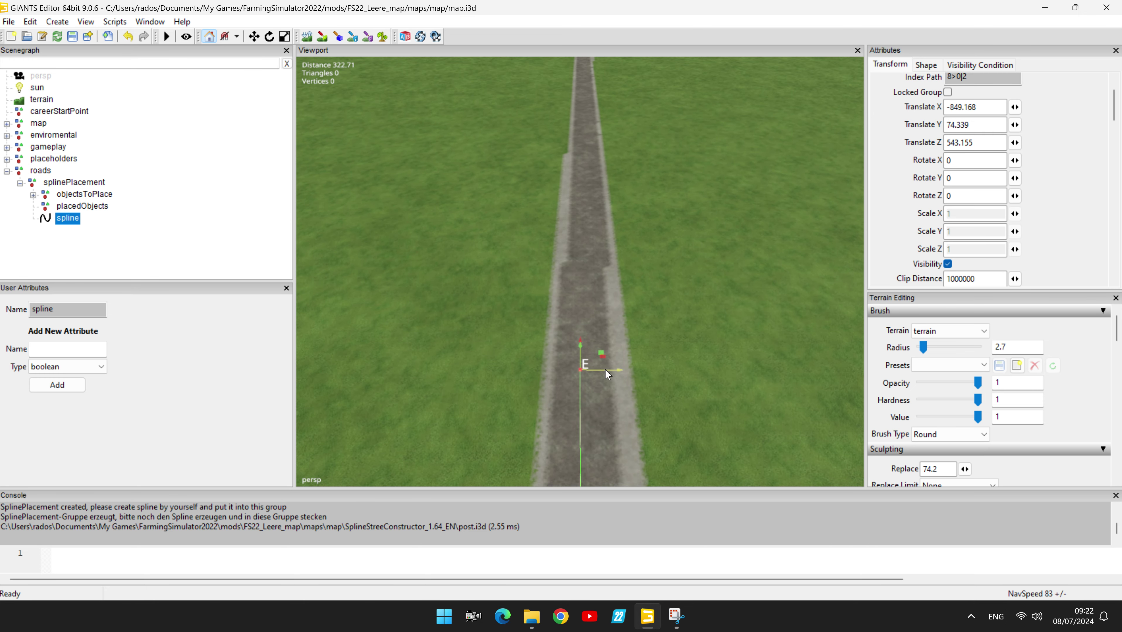
{"action": "left_click_drag", "start_coordinate": [605, 369], "coordinate": [618, 374]}
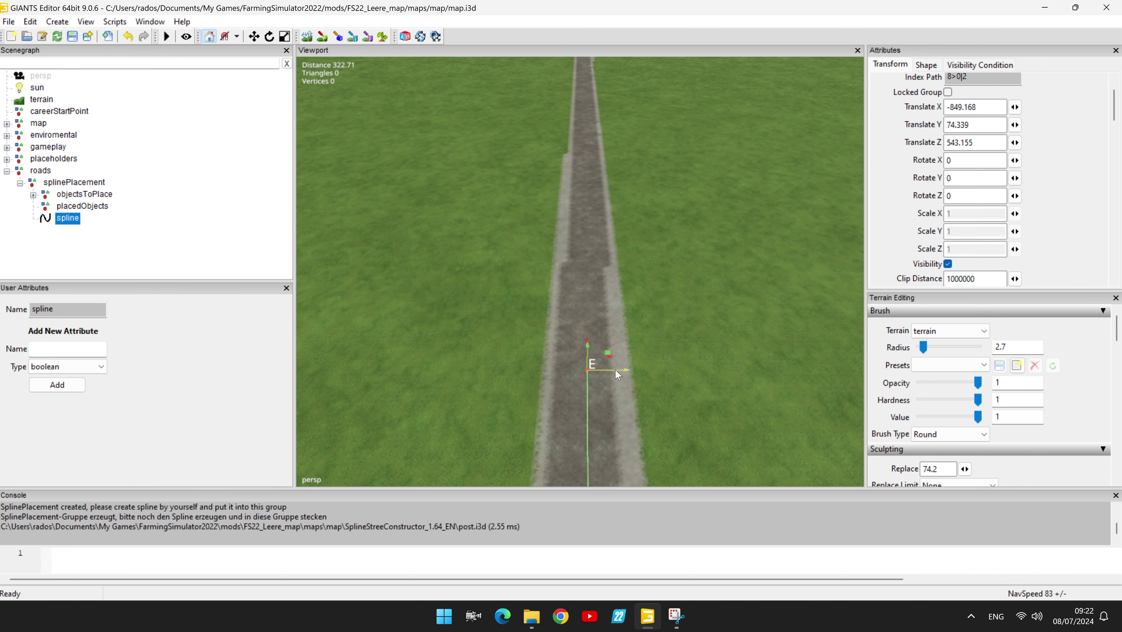
Add the next spline point farther along the straight road, reselect the spline, and centre this end point across the road
{"action": "scroll", "coordinate": [673, 354], "scroll_direction": "down", "scroll_amount": 5}
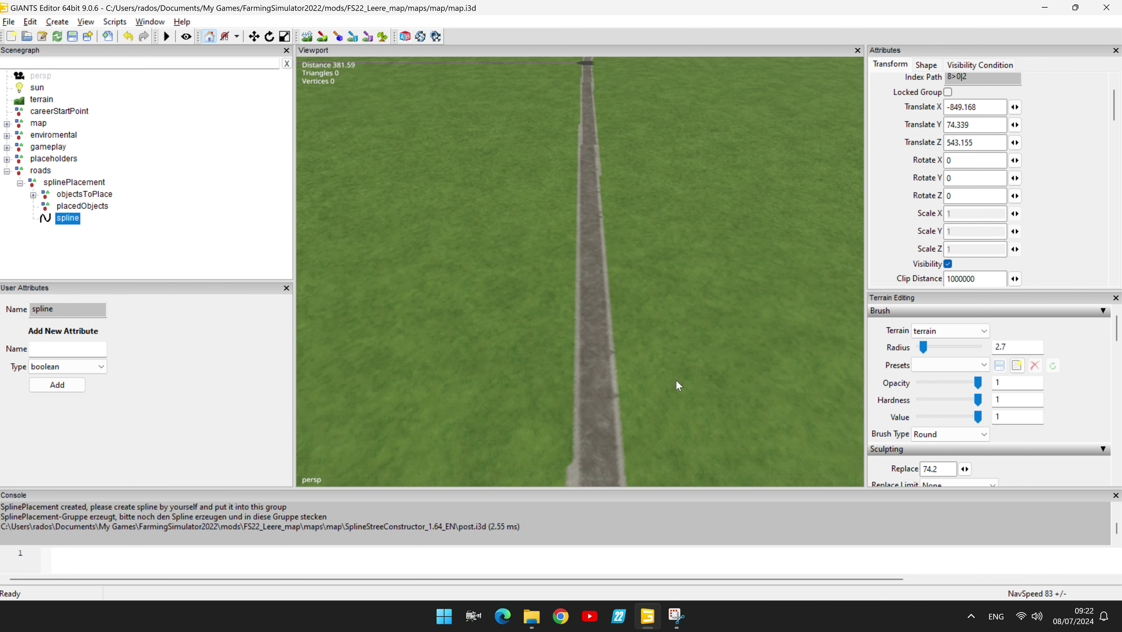
{"action": "scroll", "coordinate": [679, 332], "scroll_direction": "up", "scroll_amount": 3}
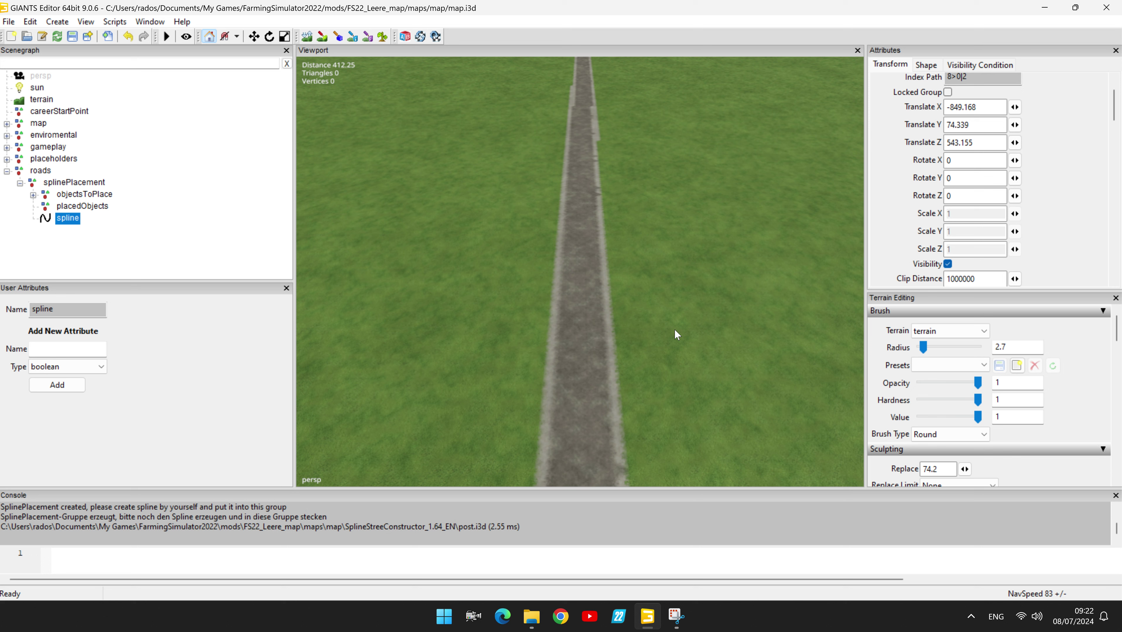
{"action": "left_click", "coordinate": [581, 343]}
{"action": "left_click_drag", "start_coordinate": [596, 341], "coordinate": [601, 341]}
{"action": "left_click", "coordinate": [608, 343]}
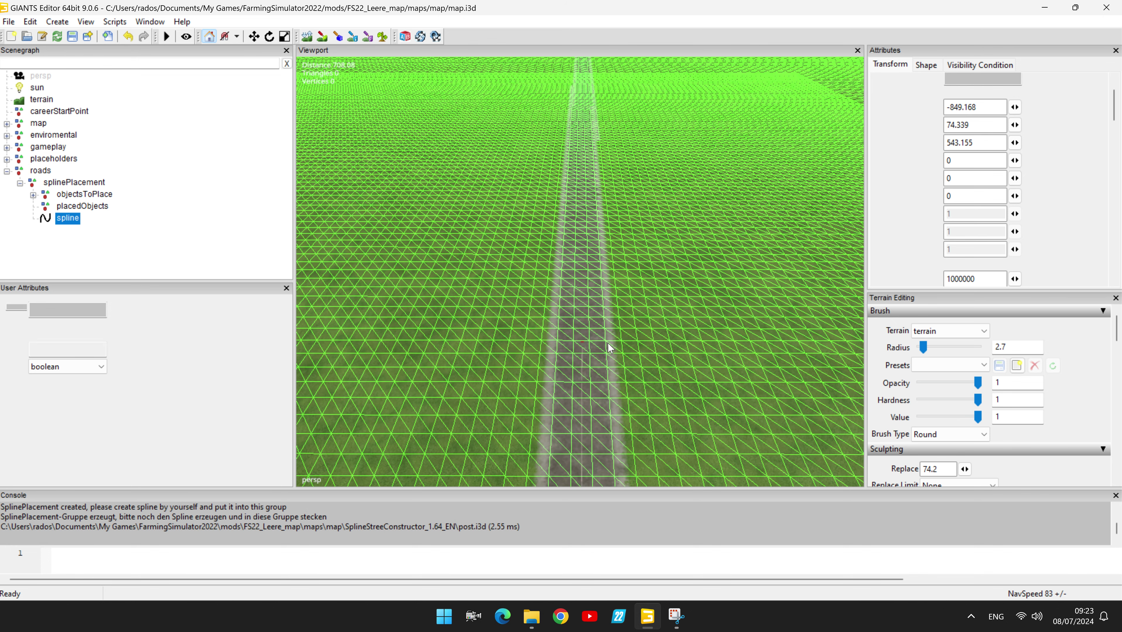
{"action": "left_click", "coordinate": [68, 218]}
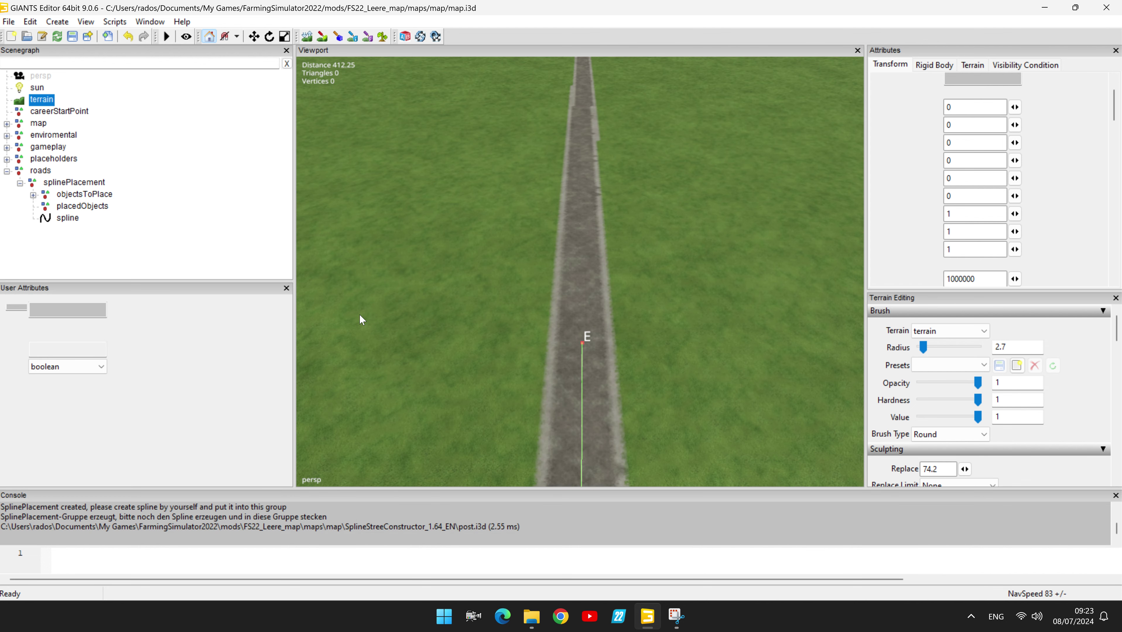
{"action": "left_click", "coordinate": [585, 351]}
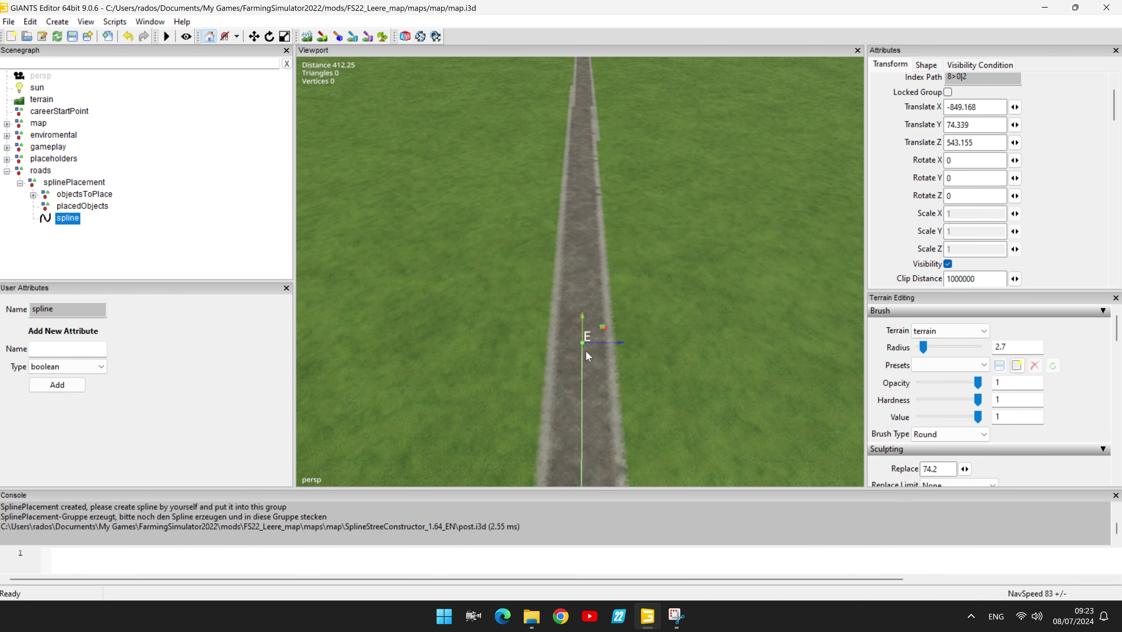
{"action": "left_click_drag", "start_coordinate": [601, 344], "coordinate": [605, 342]}
Continue the spline with one more point on the long straight, undoing a misplaced one, and centre it on the road
{"action": "mouse_move", "coordinate": [679, 286]}
{"action": "middle_mouse_down"}
{"action": "mouse_move", "coordinate": [676, 376]}
{"action": "mouse_move", "coordinate": [677, 306]}
{"action": "middle_mouse_up"}
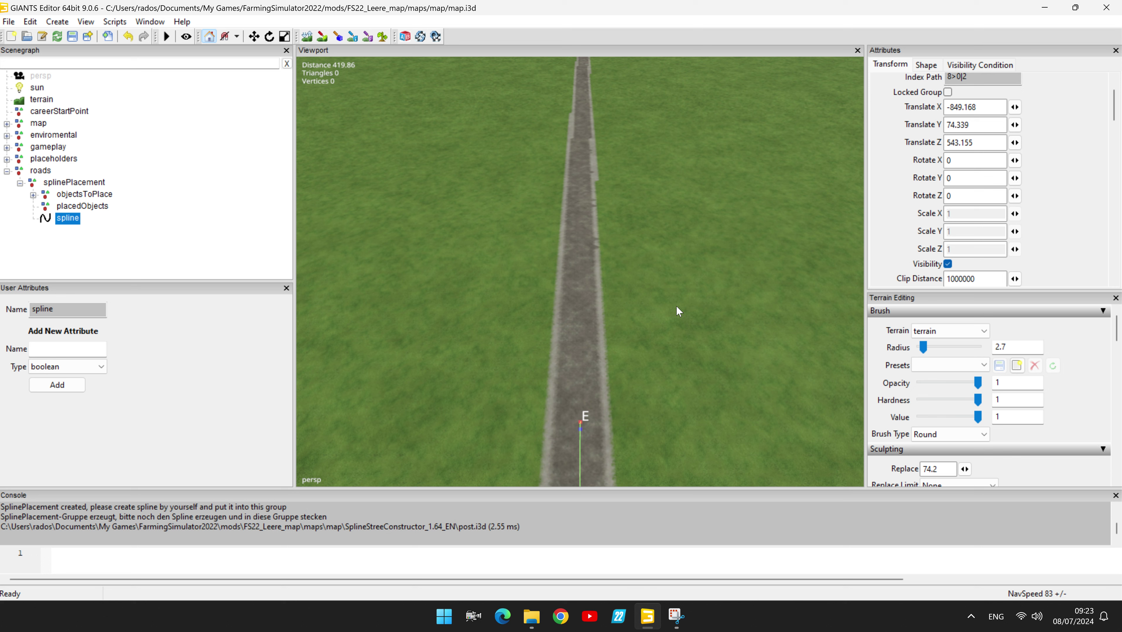
{"action": "left_click", "coordinate": [580, 142]}
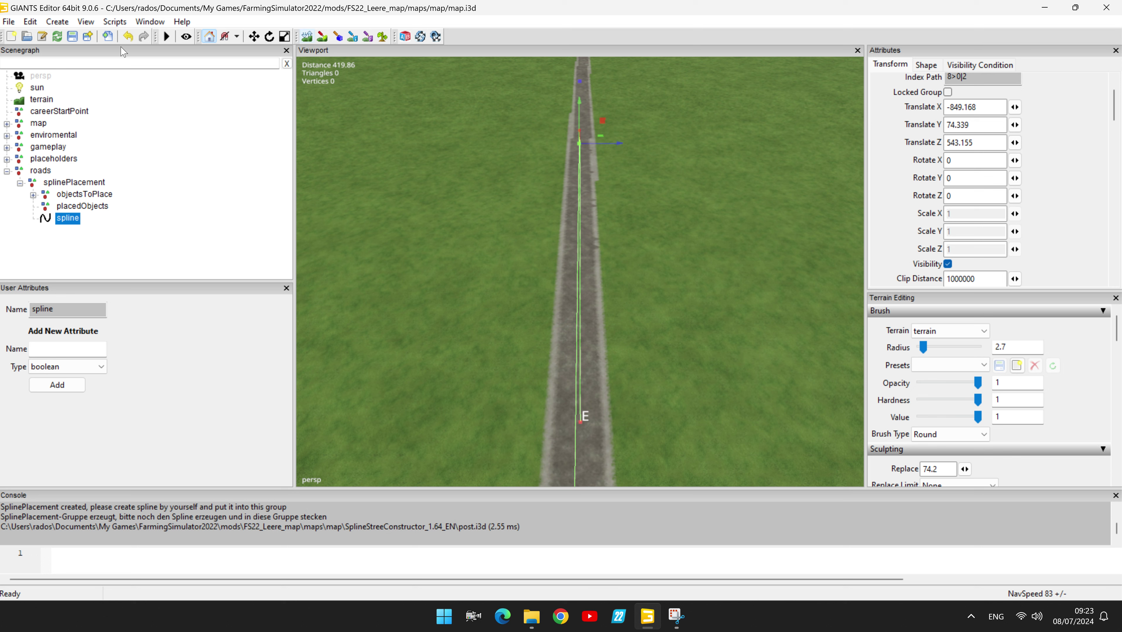
{"action": "left_click", "coordinate": [128, 37]}
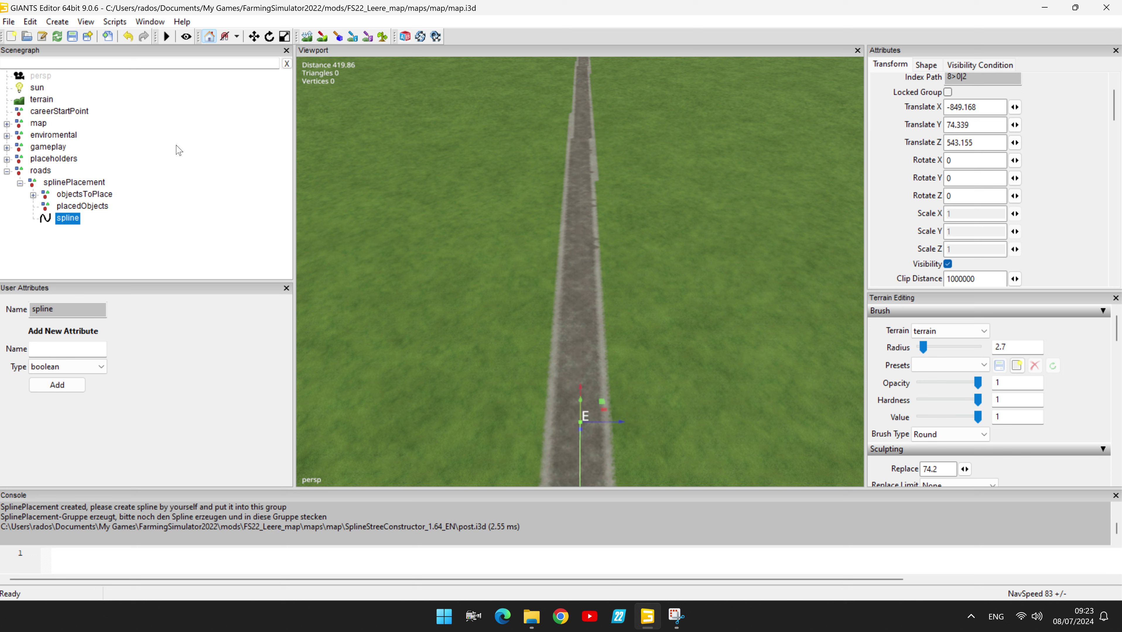
{"action": "left_click", "coordinate": [582, 143]}
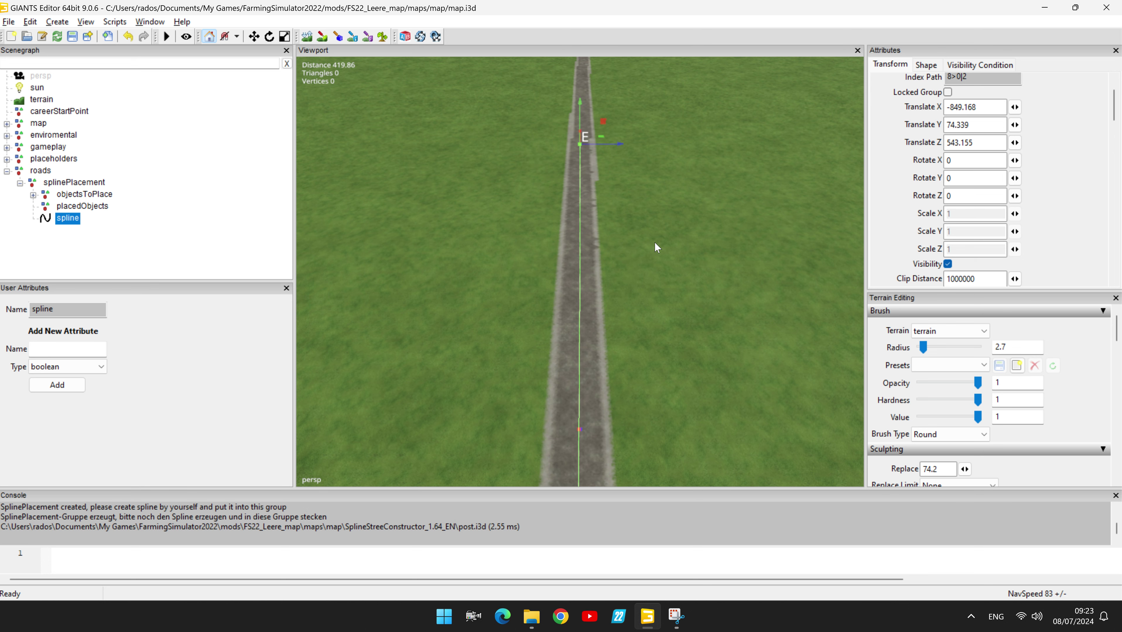
{"action": "middle_click_drag", "start_coordinate": [655, 242], "coordinate": [635, 354]}
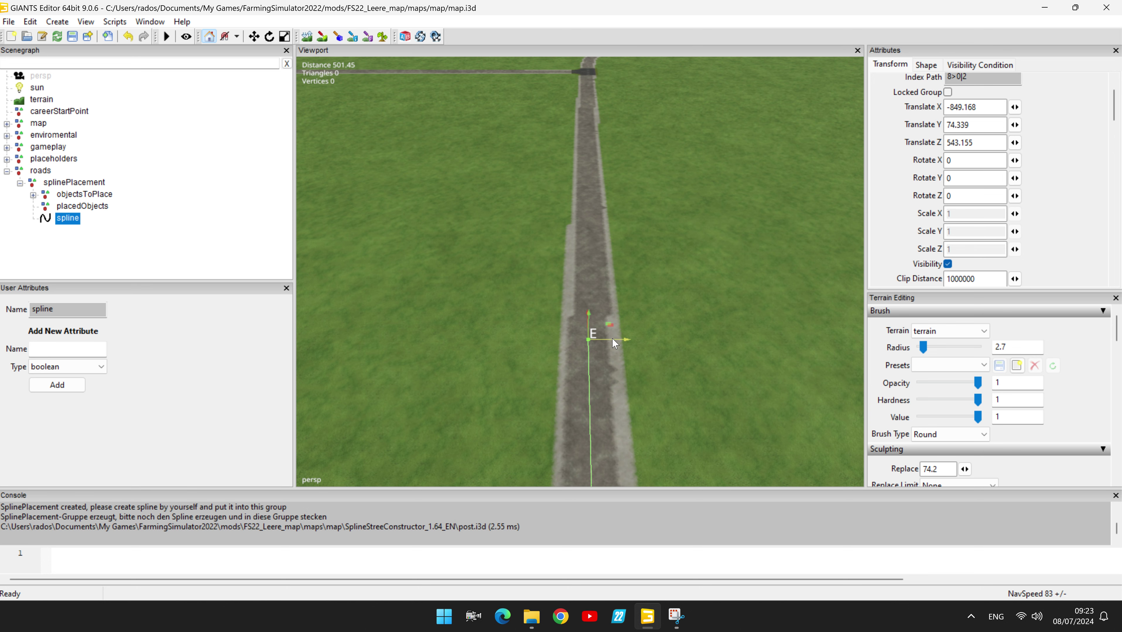
{"action": "left_click_drag", "start_coordinate": [614, 341], "coordinate": [618, 344]}
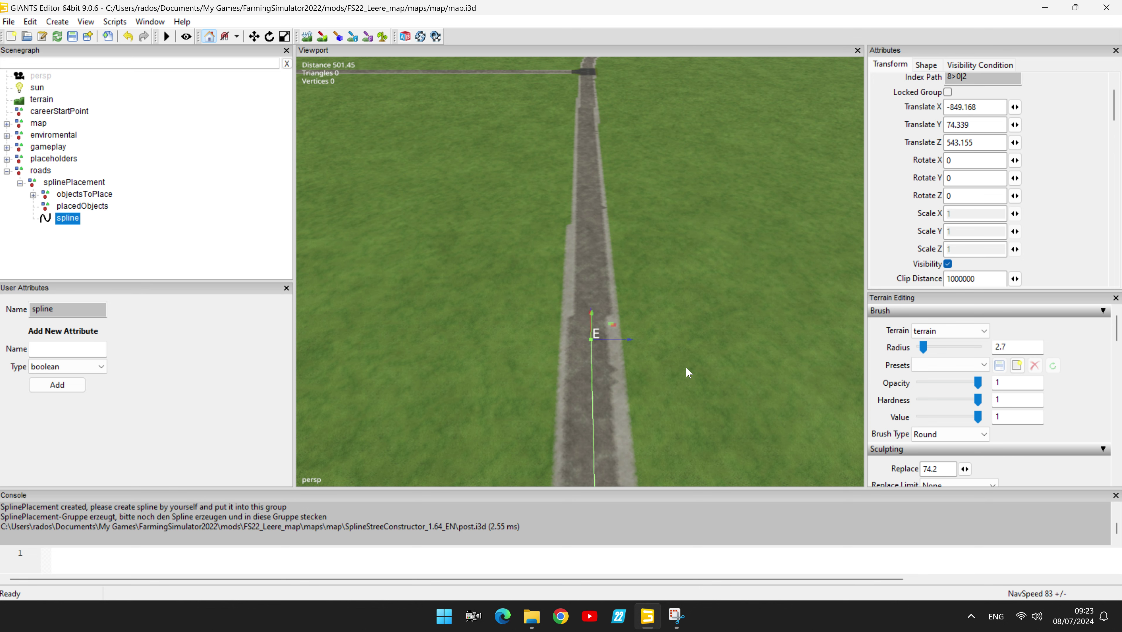
Add a spline point on the last stretch before the asphalt T-intersection and move it sideways to the road's centre
{"action": "mouse_move", "coordinate": [687, 373]}
{"action": "middle_mouse_down"}
{"action": "mouse_move", "coordinate": [686, 356]}
{"action": "mouse_move", "coordinate": [686, 366]}
{"action": "middle_mouse_up"}
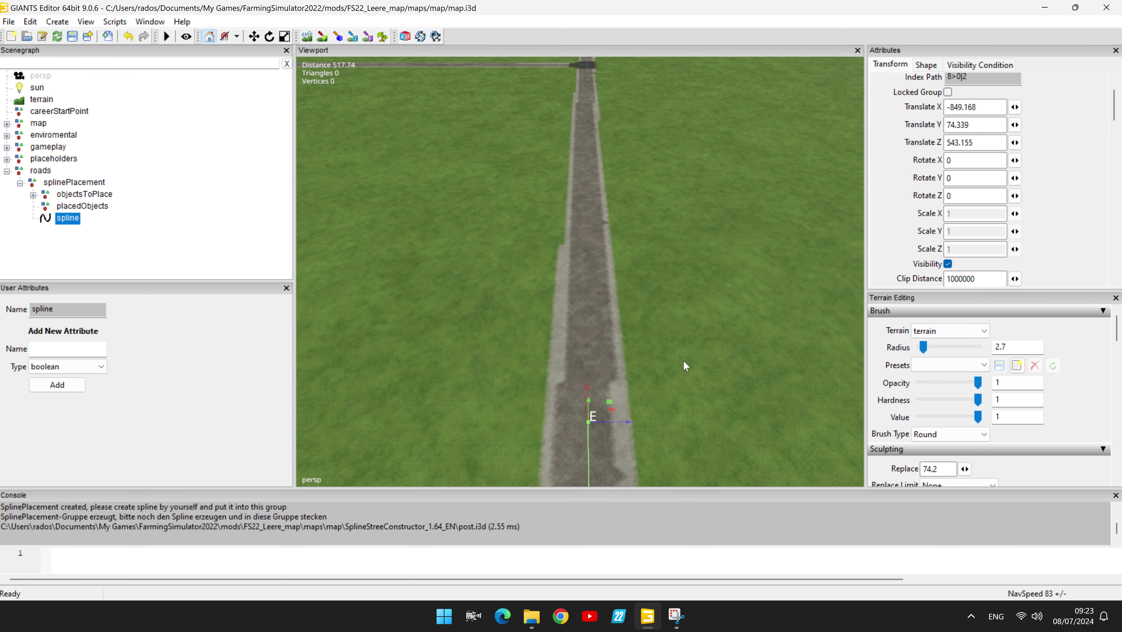
{"action": "key", "text": "Escape"}
{"action": "left_click", "coordinate": [585, 115]}
{"action": "middle_click_drag", "start_coordinate": [627, 169], "coordinate": [623, 262]}
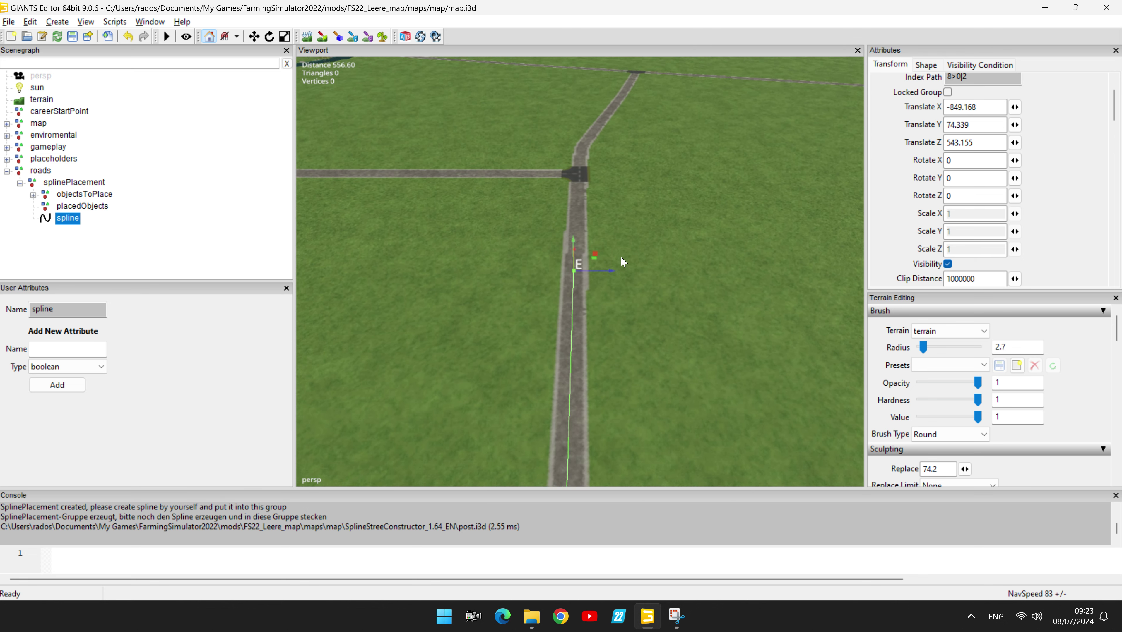
{"action": "middle_click_drag", "start_coordinate": [594, 402], "coordinate": [653, 309]}
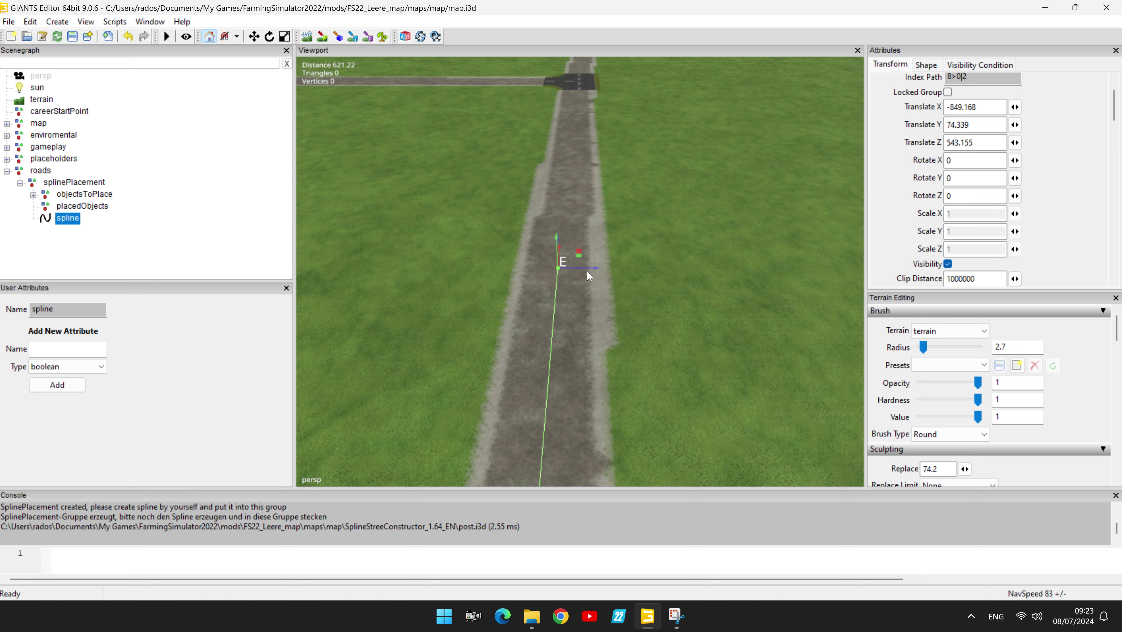
{"action": "left_click_drag", "start_coordinate": [586, 268], "coordinate": [594, 271]}
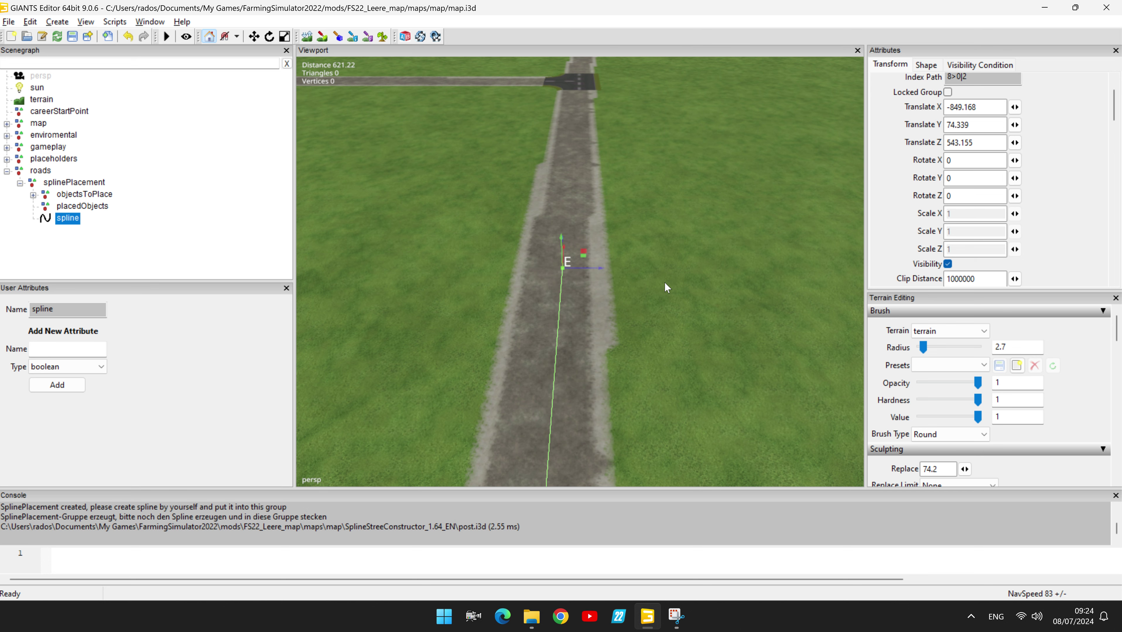
Add the spline's end point at the near edge of the asphalt T-intersection and align it with the dashed centre line
{"action": "middle_click_drag", "start_coordinate": [665, 282], "coordinate": [669, 366]}
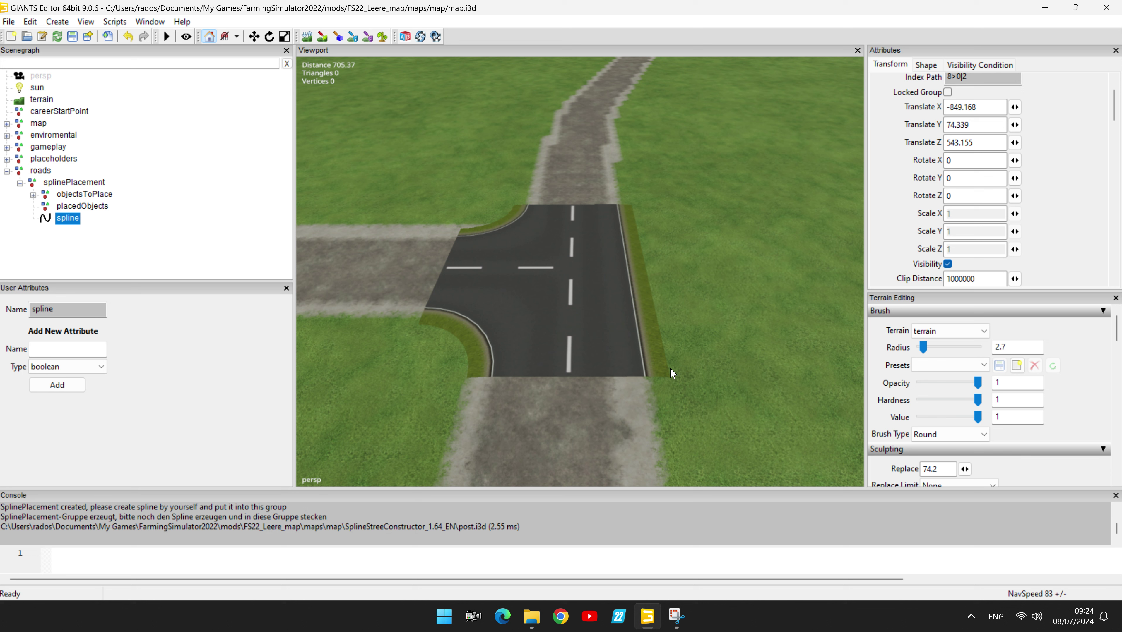
{"action": "left_click", "coordinate": [566, 380]}
{"action": "left_click_drag", "start_coordinate": [586, 381], "coordinate": [591, 381]}
{"action": "right_click_drag", "start_coordinate": [611, 456], "coordinate": [809, 424]}
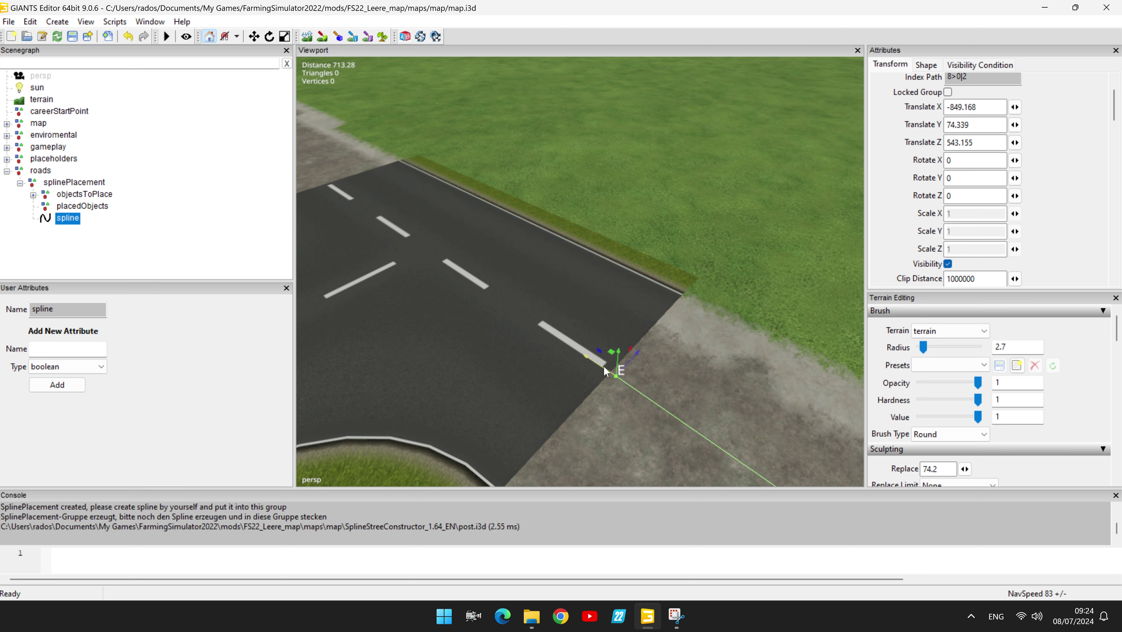
{"action": "right_click_drag", "start_coordinate": [602, 368], "coordinate": [570, 429]}
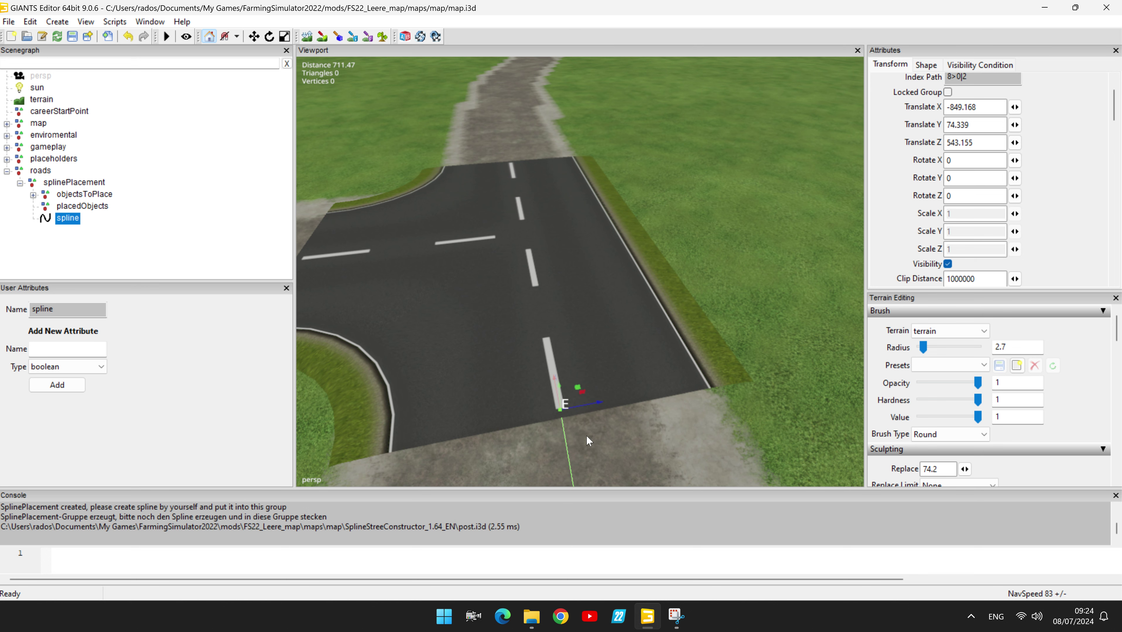
{"action": "right_click_drag", "start_coordinate": [587, 436], "coordinate": [594, 422]}
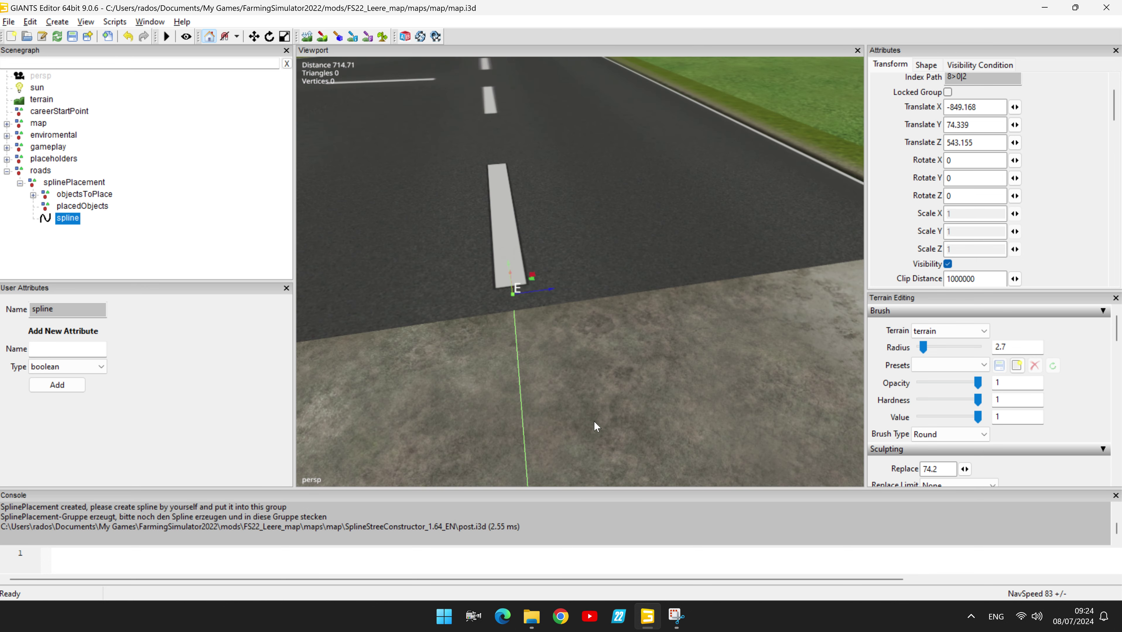
{"action": "key", "text": "a"}
{"action": "key", "text": "s"}
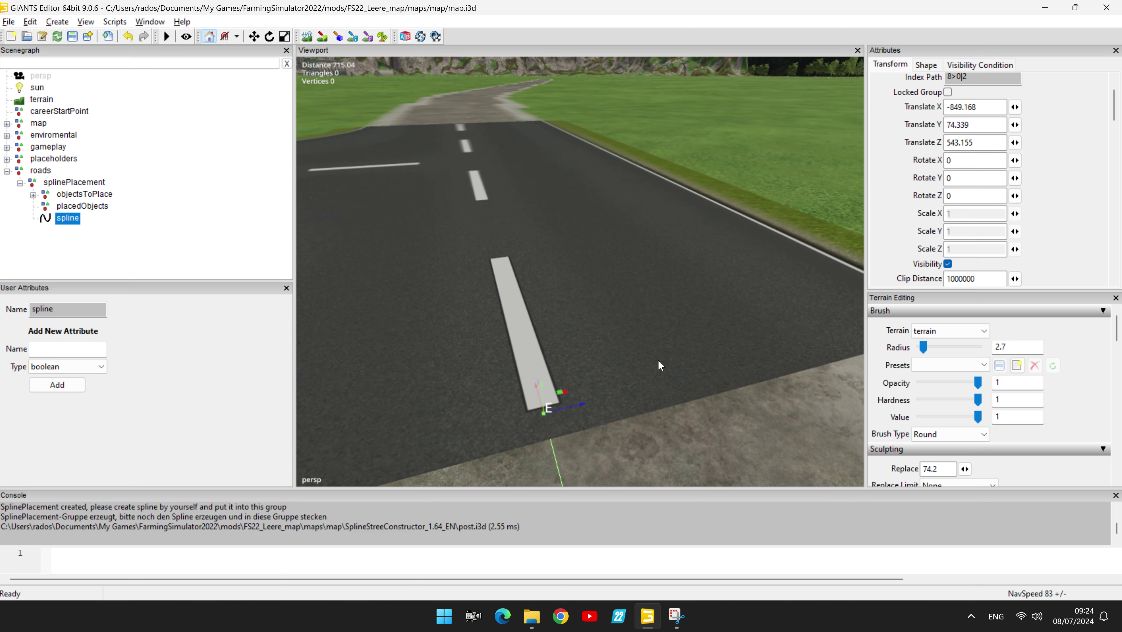
Raise the spline's end point slightly at the edge of the asphalt intersection and check its alignment with the centre line from above
{"action": "right_click_drag", "start_coordinate": [660, 363], "coordinate": [657, 367]}
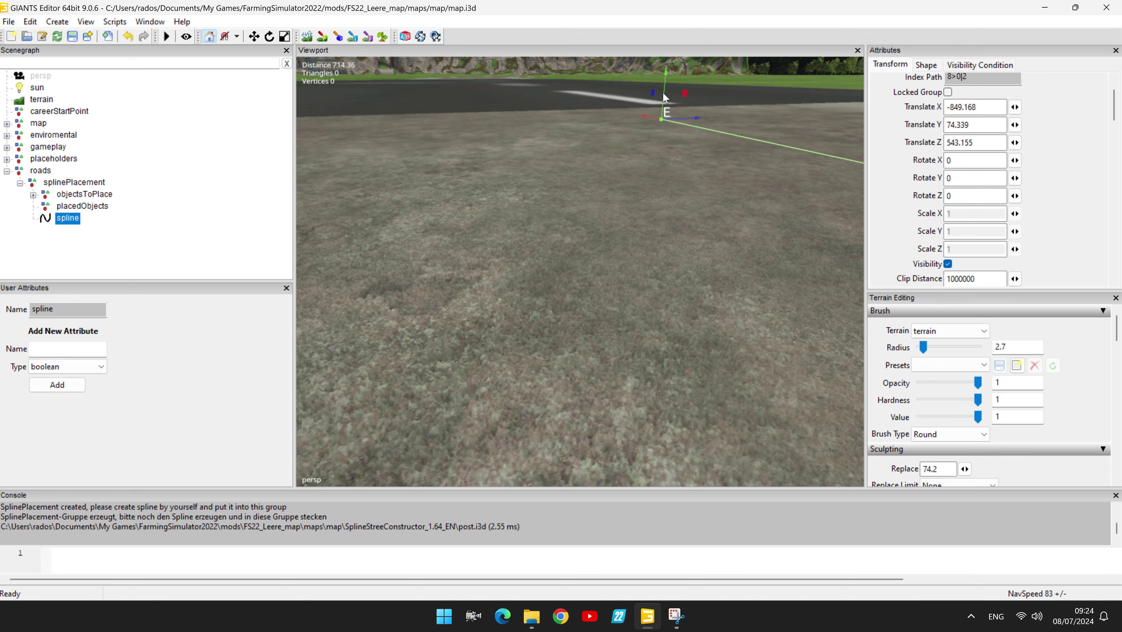
{"action": "left_click_drag", "start_coordinate": [664, 92], "coordinate": [662, 75]}
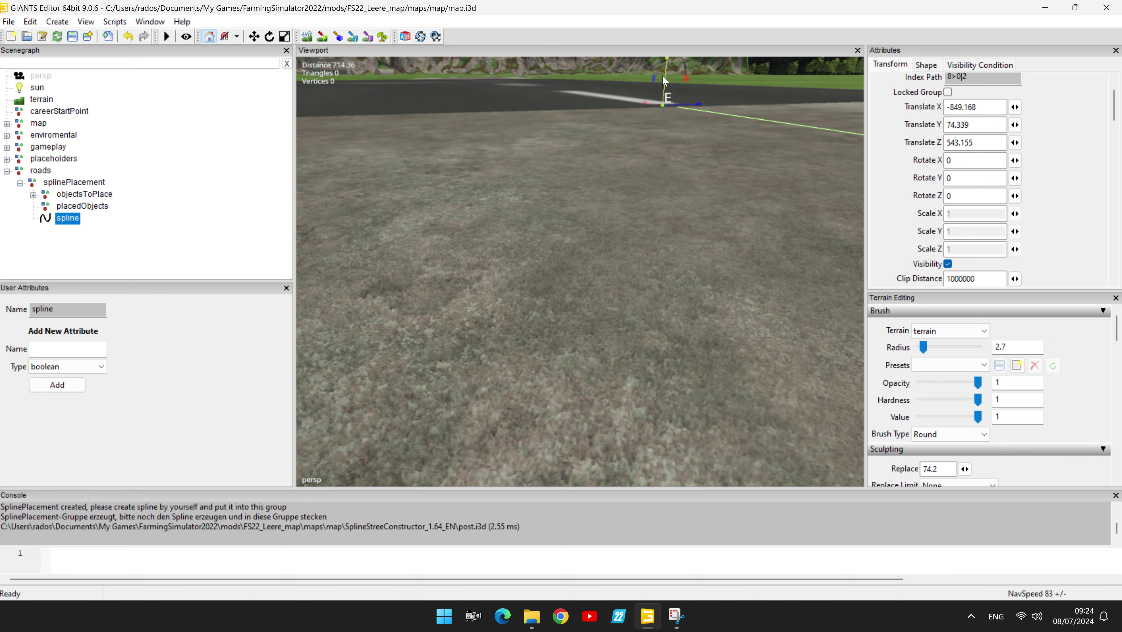
{"action": "right_click_drag", "start_coordinate": [628, 193], "coordinate": [621, 228]}
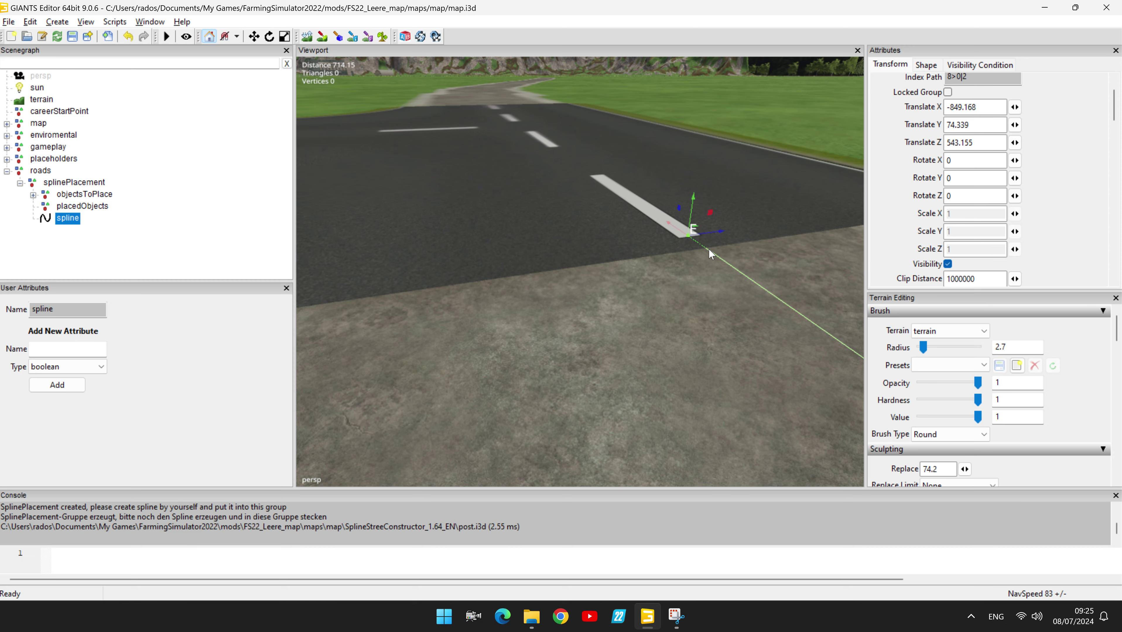
{"action": "right_click_drag", "start_coordinate": [709, 248], "coordinate": [659, 348]}
{"action": "scroll", "coordinate": [753, 248], "scroll_direction": "down", "scroll_amount": 5}
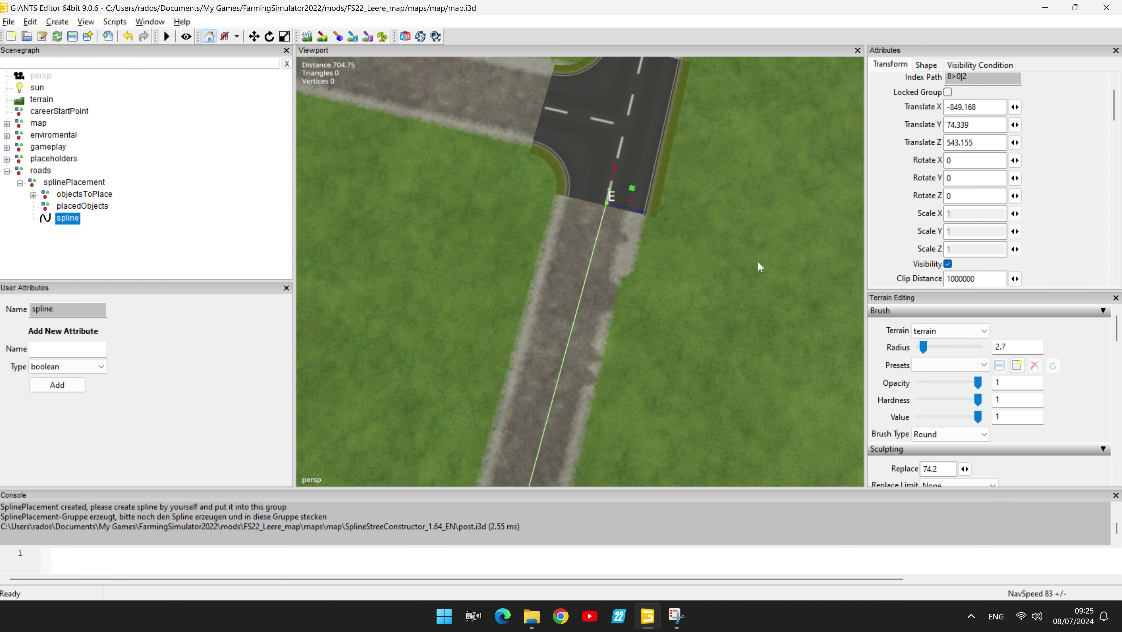
{"action": "right_click_drag", "start_coordinate": [756, 260], "coordinate": [774, 244]}
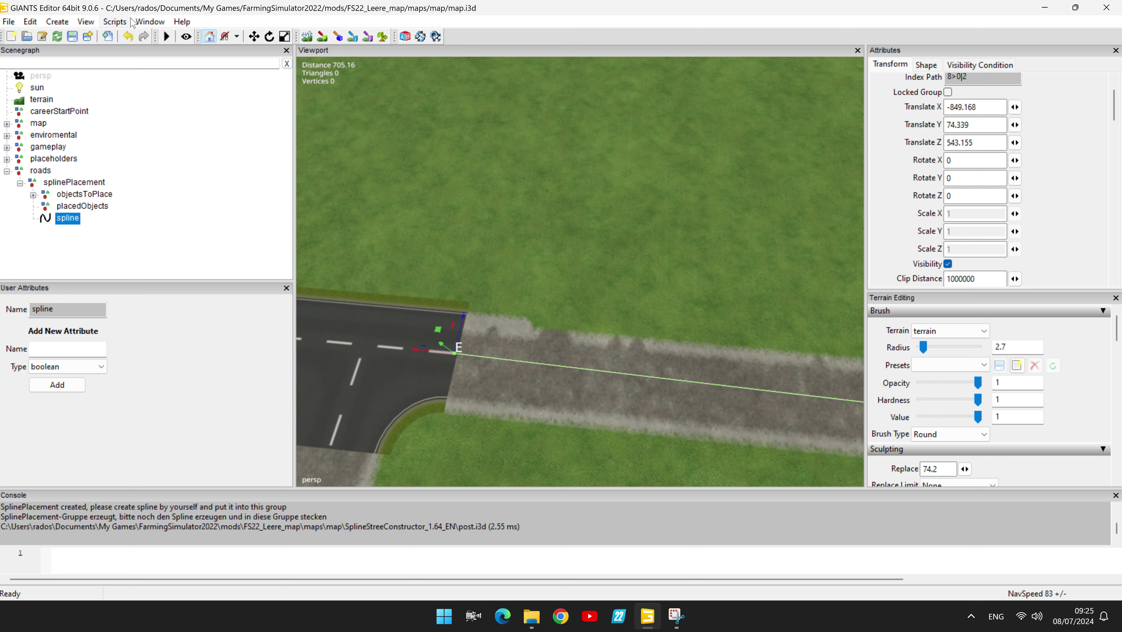
Detach the Updated Spline Scripts list as a floating palette over the viewport and run Spline CSVCreator Set Up
{"action": "left_click", "coordinate": [118, 25]}
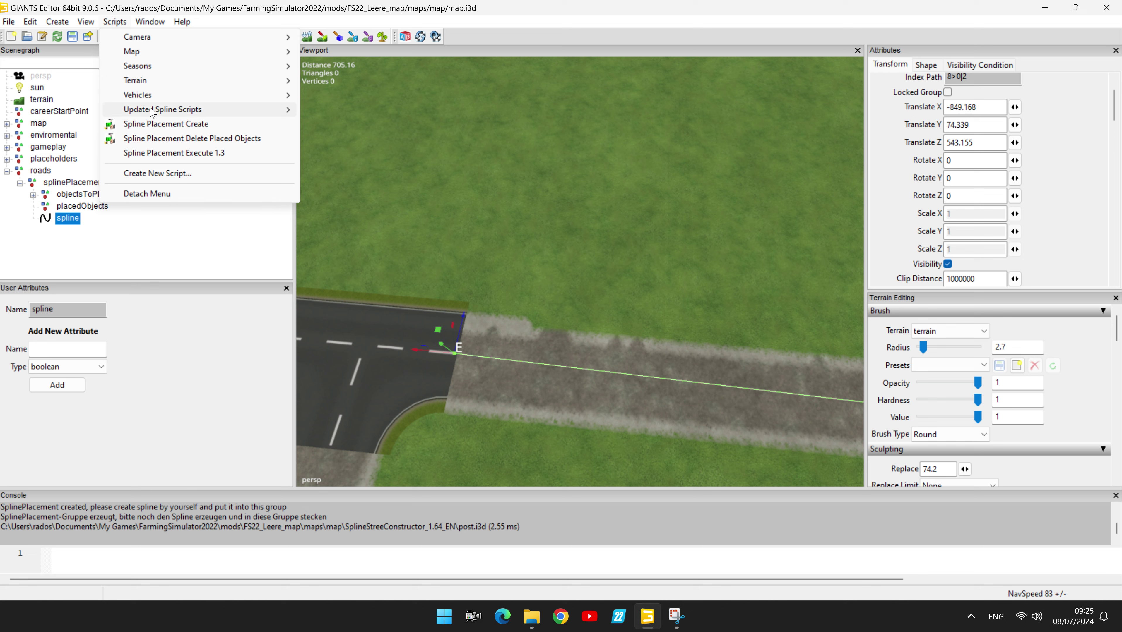
{"action": "left_click", "coordinate": [336, 224]}
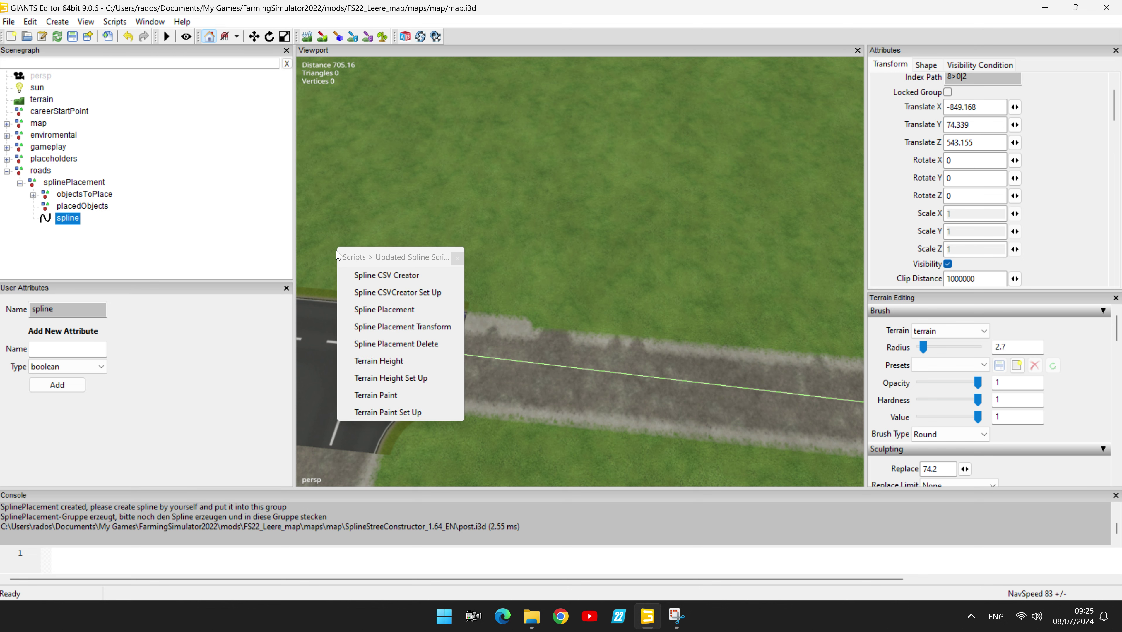
{"action": "left_click_drag", "start_coordinate": [393, 260], "coordinate": [353, 71]}
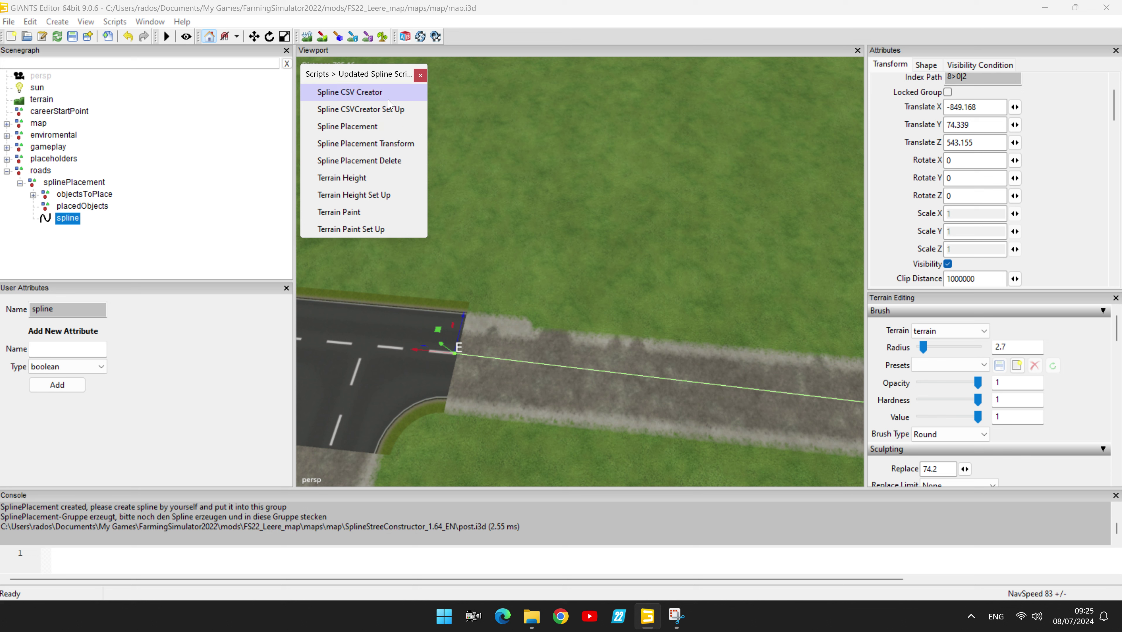
{"action": "left_click", "coordinate": [361, 109]}
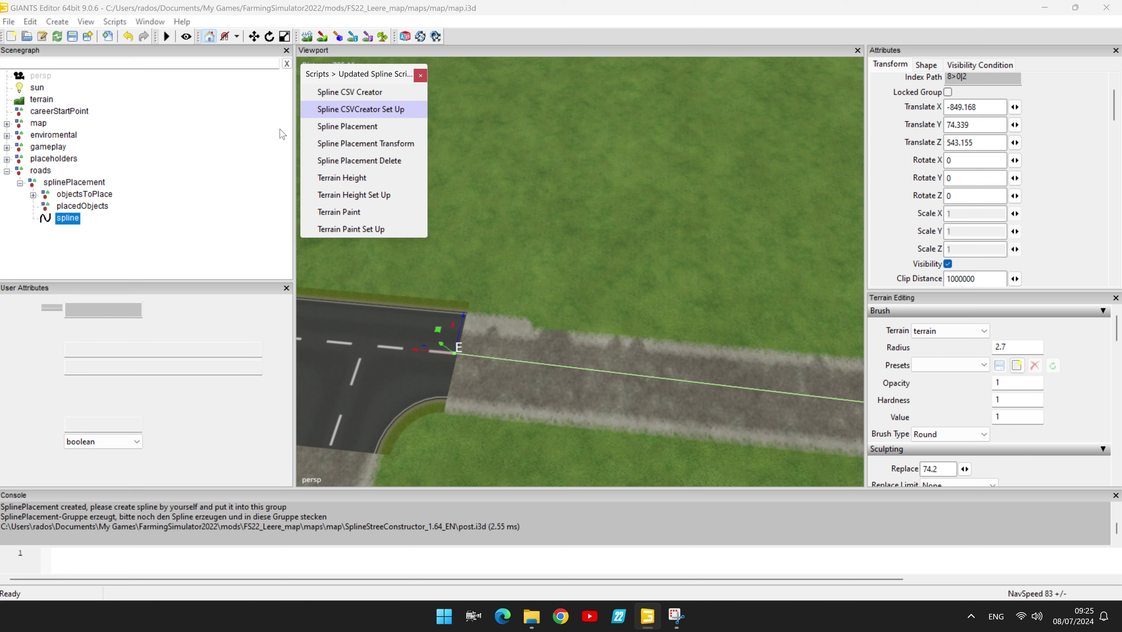
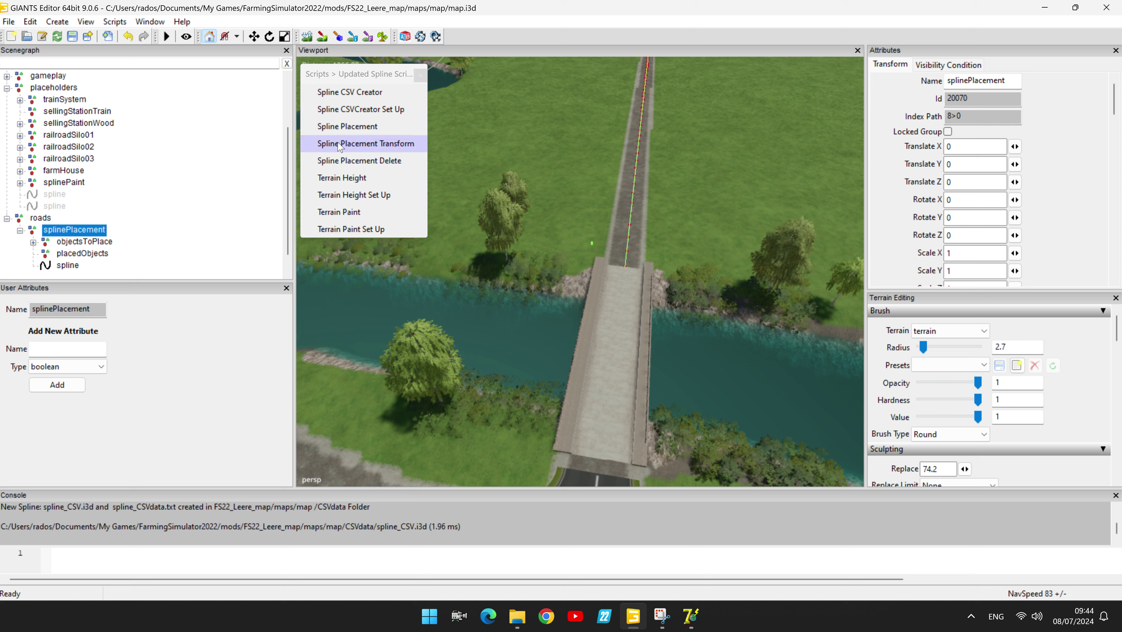
Try the updated Spline Placement script on the splinePlacement group, and place the cubes along the spline with Spline Placement Execute 1.3
{"action": "left_click", "coordinate": [361, 127]}
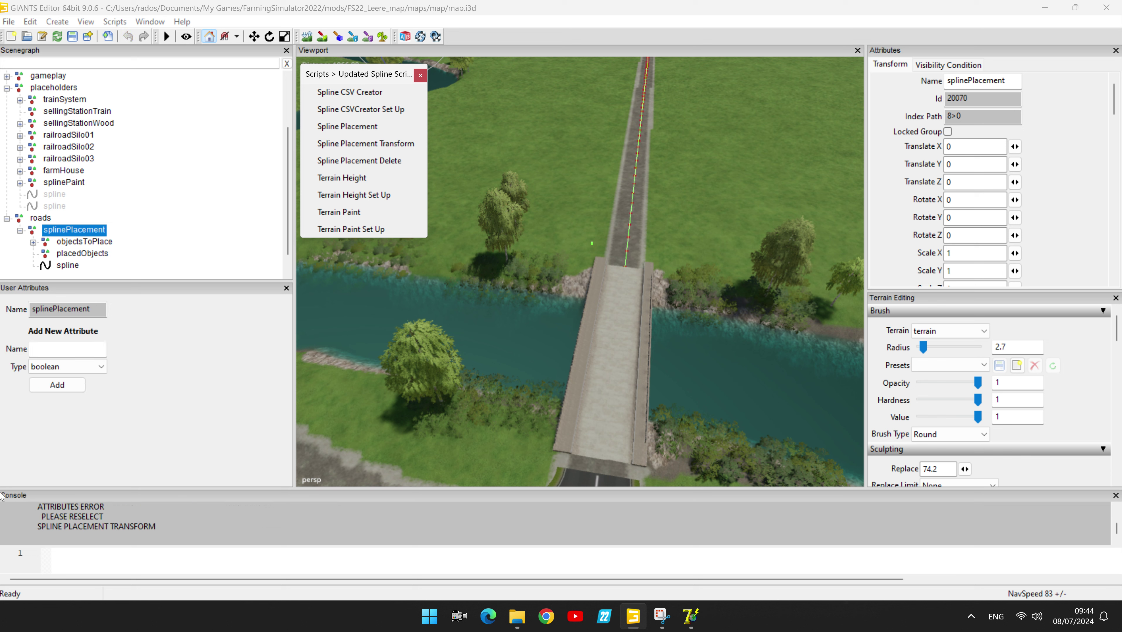
{"action": "left_click", "coordinate": [100, 527]}
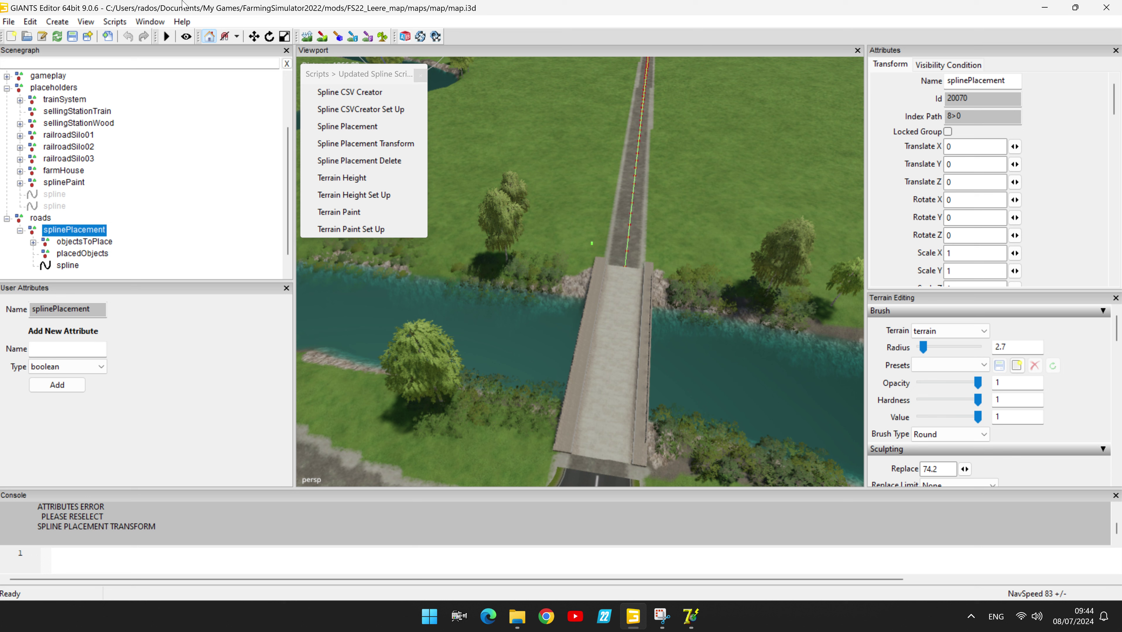
{"action": "left_click", "coordinate": [128, 23]}
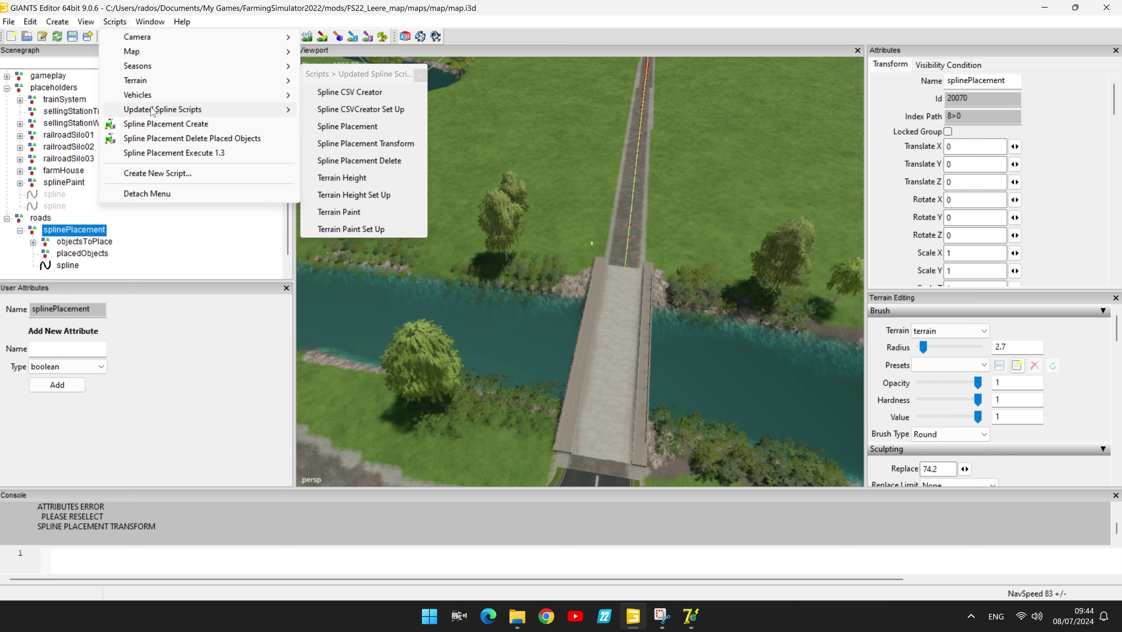
{"action": "left_click", "coordinate": [162, 154]}
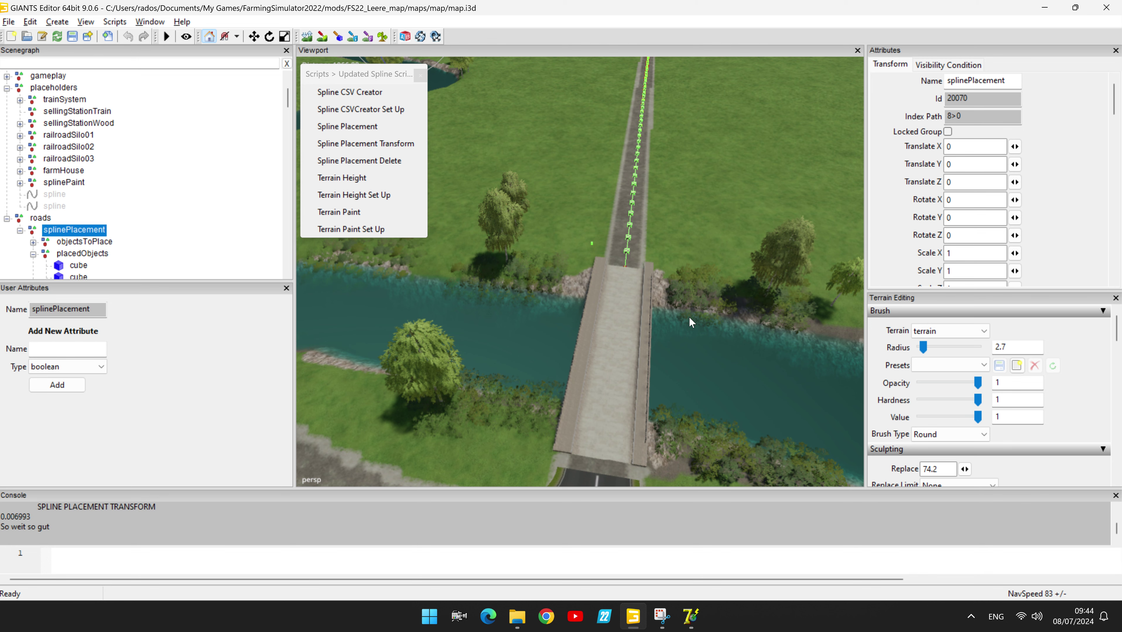
Examine the spacing and alignment of the placed cubes along the road, from the bridge down the long straight
{"action": "scroll", "coordinate": [689, 317], "scroll_direction": "up", "scroll_amount": 6}
{"action": "scroll", "coordinate": [702, 238], "scroll_direction": "down", "scroll_amount": 5}
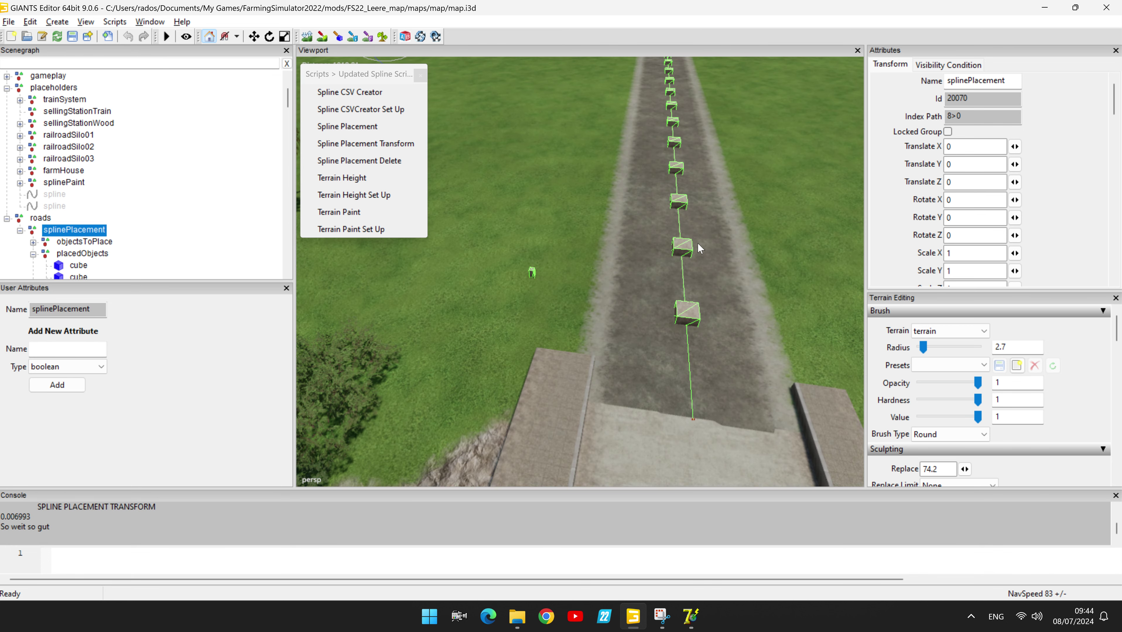
{"action": "scroll", "coordinate": [644, 330], "scroll_direction": "up", "scroll_amount": 8}
{"action": "scroll", "coordinate": [660, 303], "scroll_direction": "down", "scroll_amount": 3}
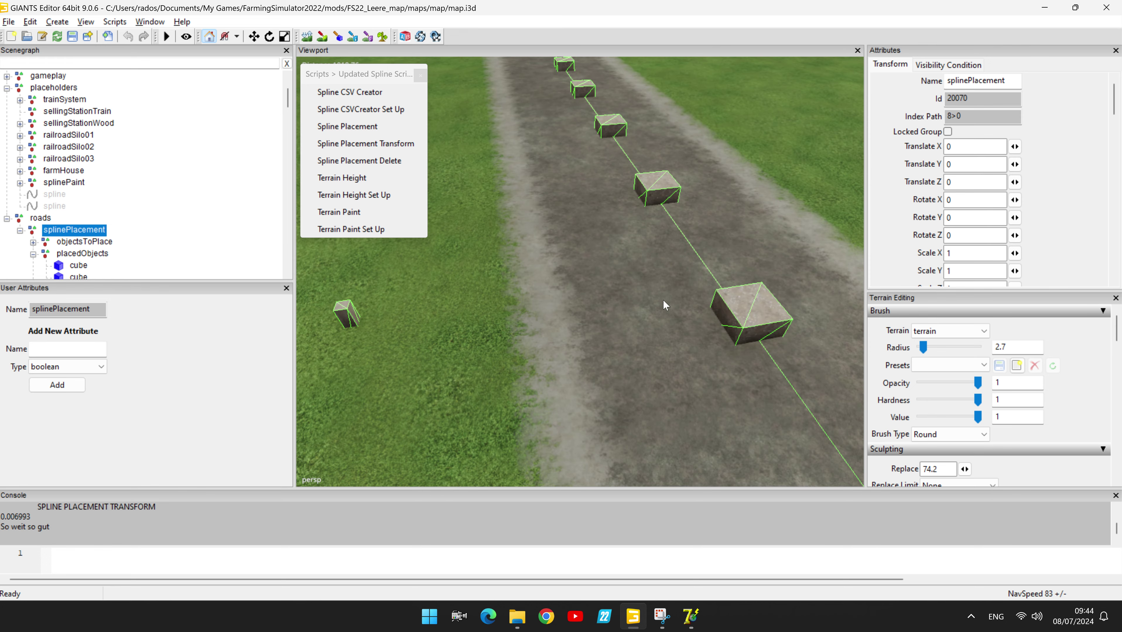
{"action": "scroll", "coordinate": [663, 292], "scroll_direction": "up", "scroll_amount": 5}
{"action": "scroll", "coordinate": [705, 315], "scroll_direction": "down", "scroll_amount": 5}
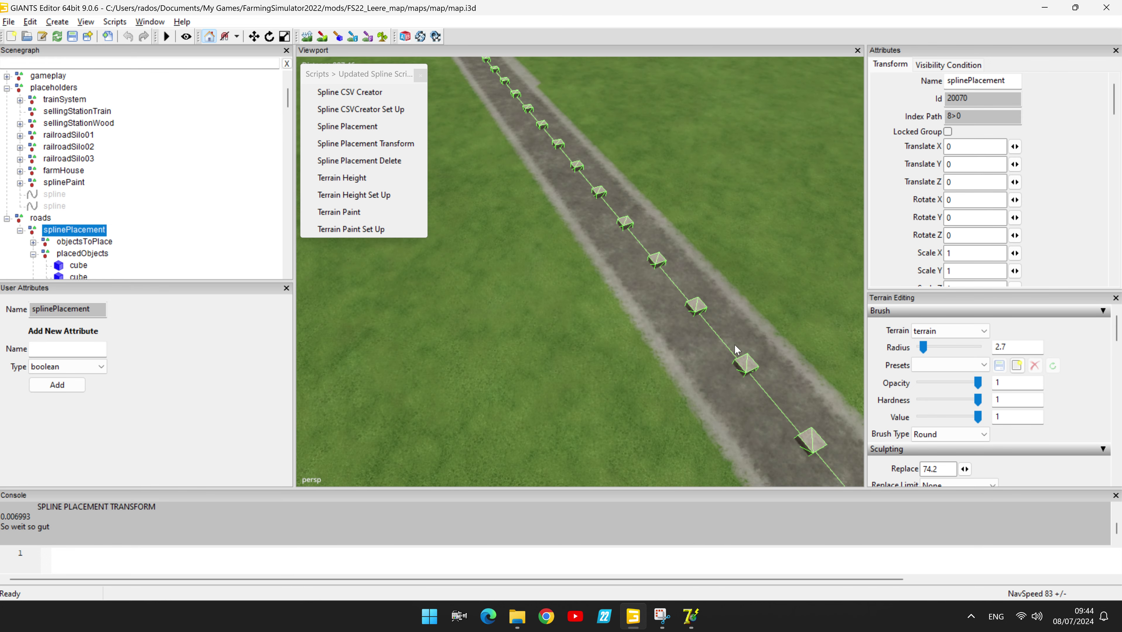
{"action": "middle_click_drag", "start_coordinate": [633, 259], "coordinate": [819, 378]}
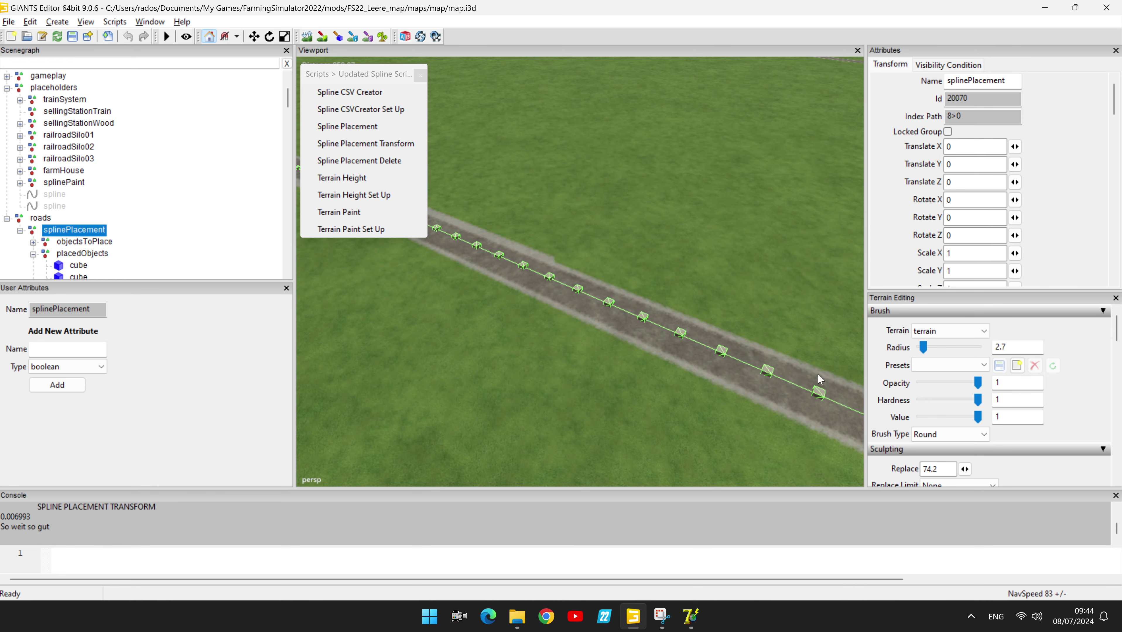
{"action": "middle_click_drag", "start_coordinate": [640, 395], "coordinate": [692, 372]}
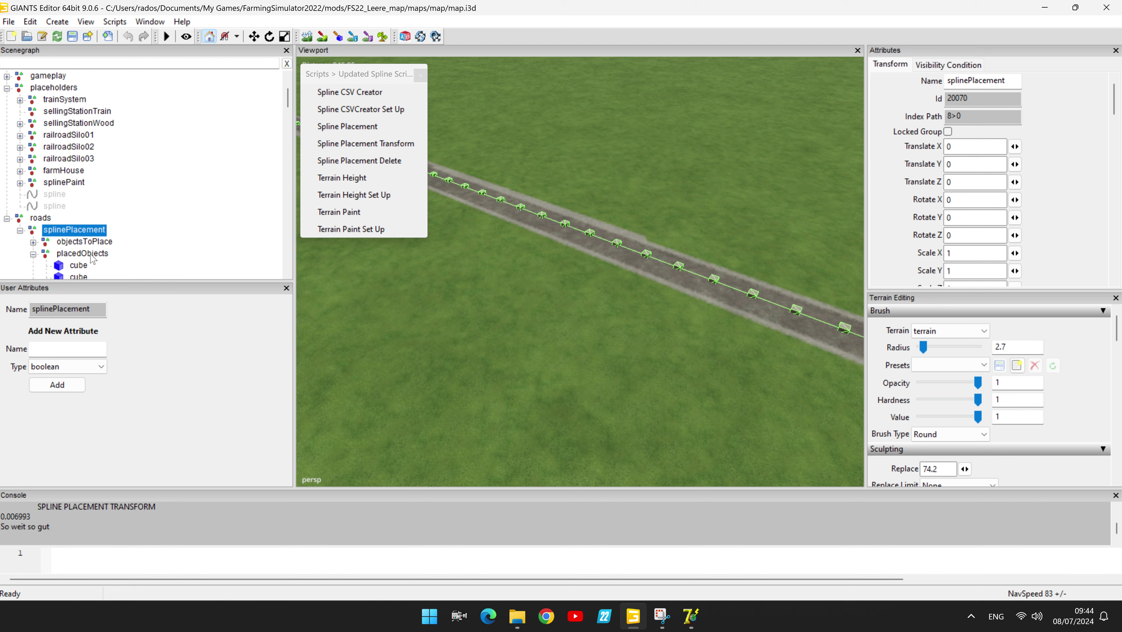
{"action": "middle_click_drag", "start_coordinate": [582, 352], "coordinate": [614, 378]}
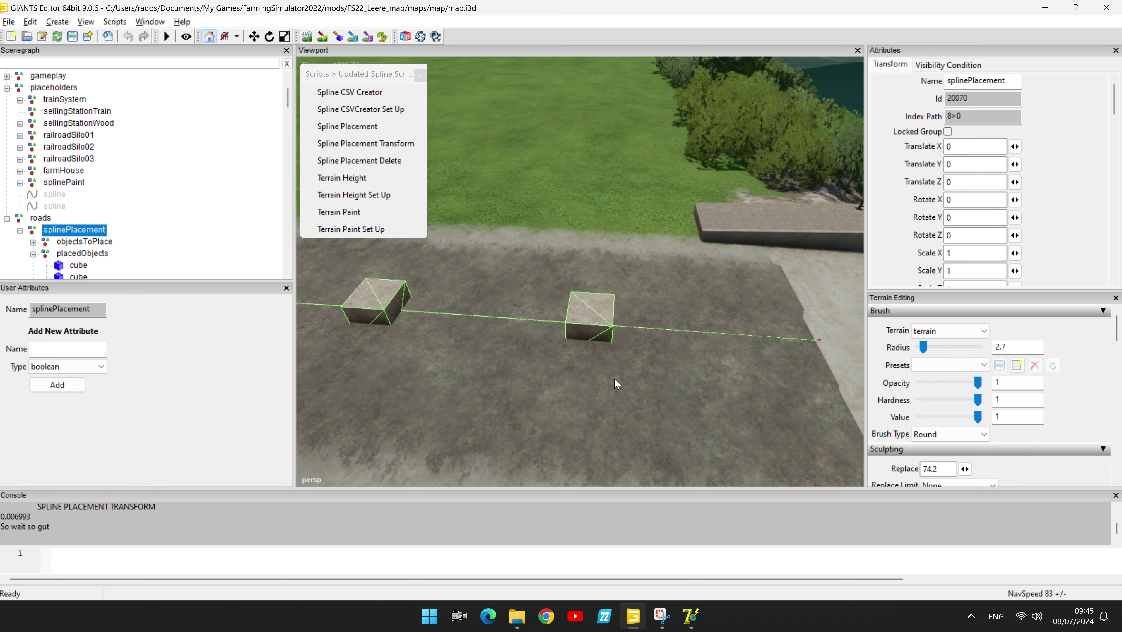
Select the first placed cube and move it along the road onto the seam with the concrete bridge, at X about -852.19
{"action": "left_click", "coordinate": [585, 320]}
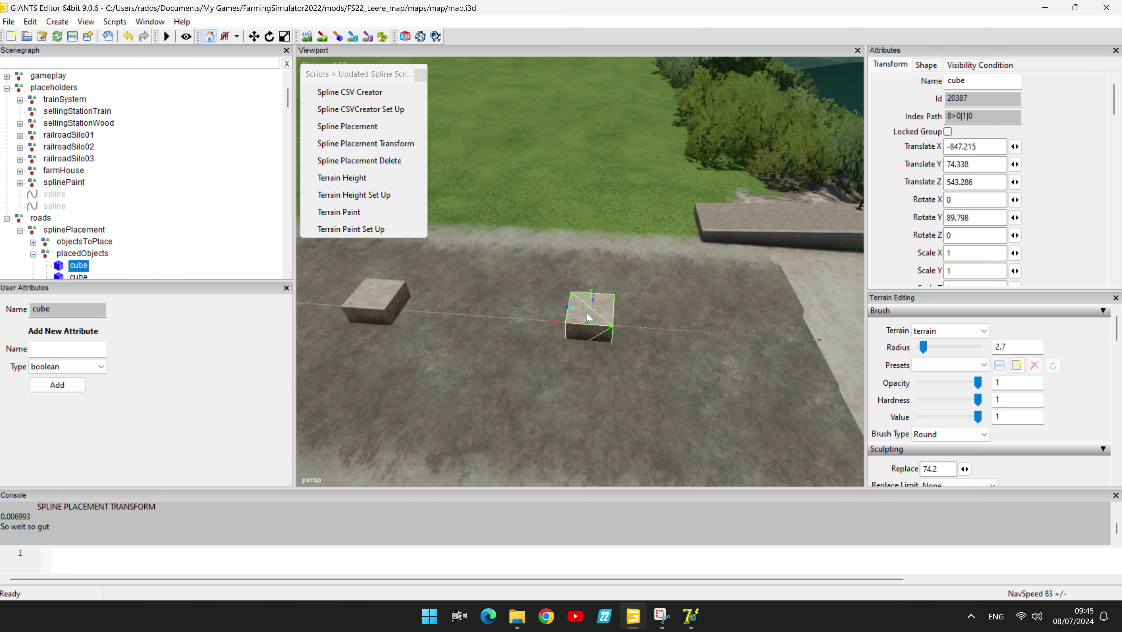
{"action": "left_click", "coordinate": [82, 254]}
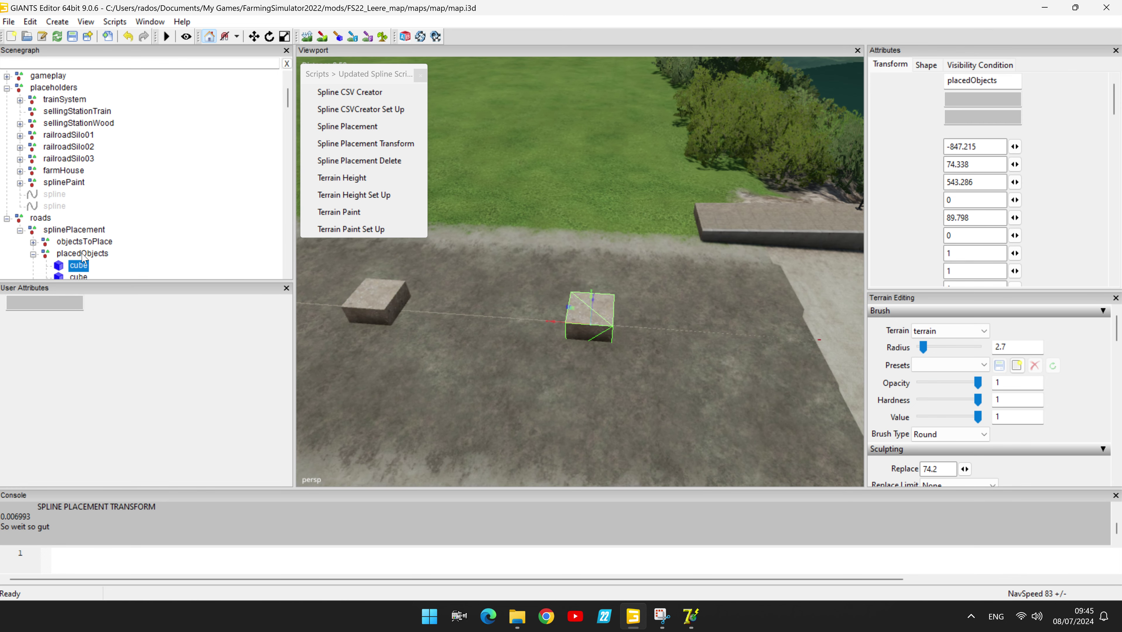
{"action": "left_click", "coordinate": [84, 266]}
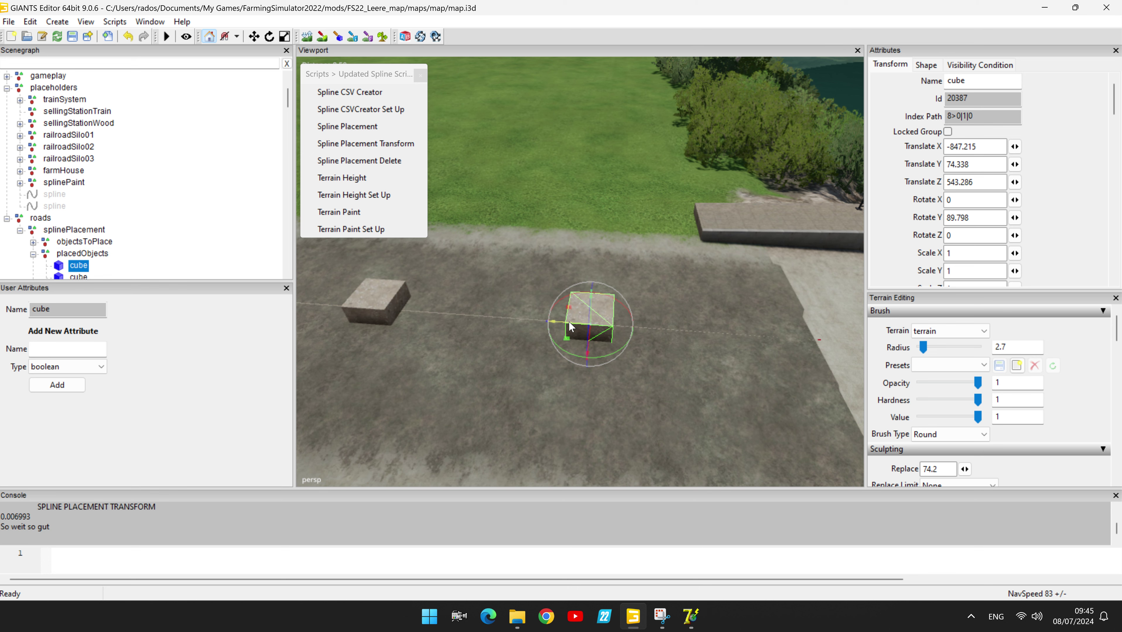
{"action": "left_click_drag", "start_coordinate": [570, 327], "coordinate": [865, 332]}
{"action": "key", "text": "f"}
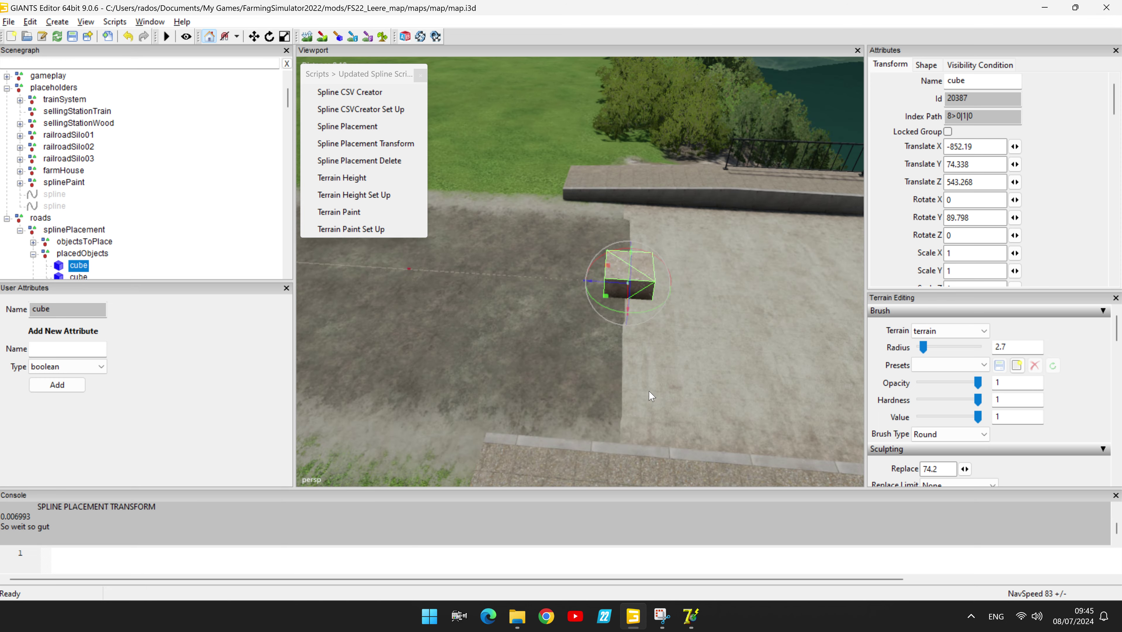
{"action": "scroll", "coordinate": [675, 390], "scroll_direction": "up", "scroll_amount": 2}
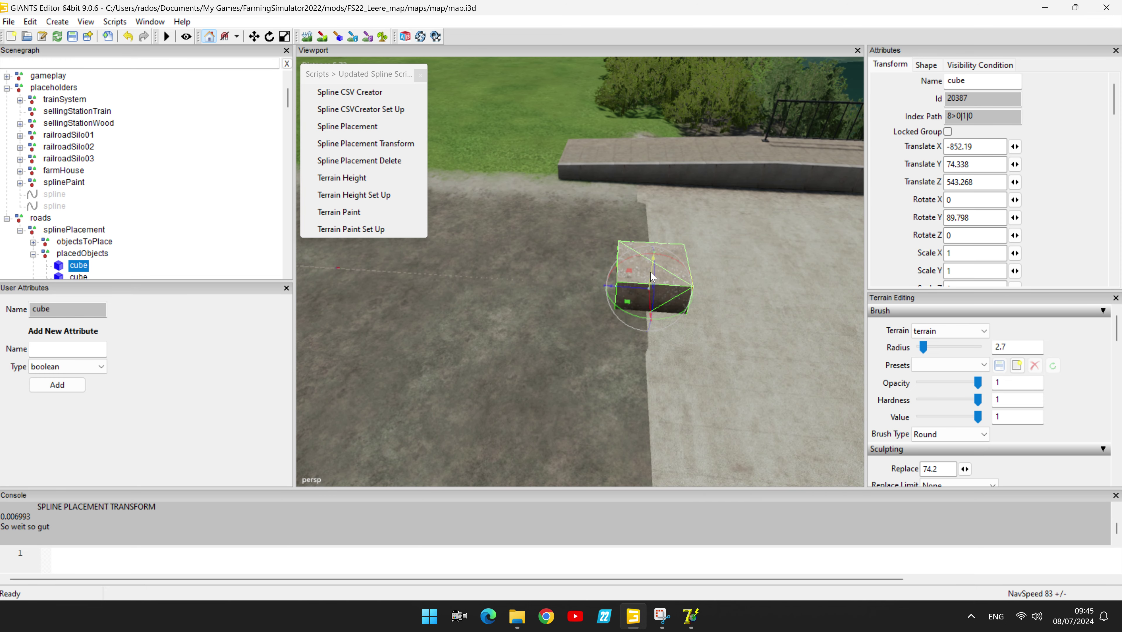
Adjust the cube's height at the bridge seam to Y about 74.342, checking its base against the road surface from several sides
{"action": "left_click_drag", "start_coordinate": [650, 272], "coordinate": [651, 270]}
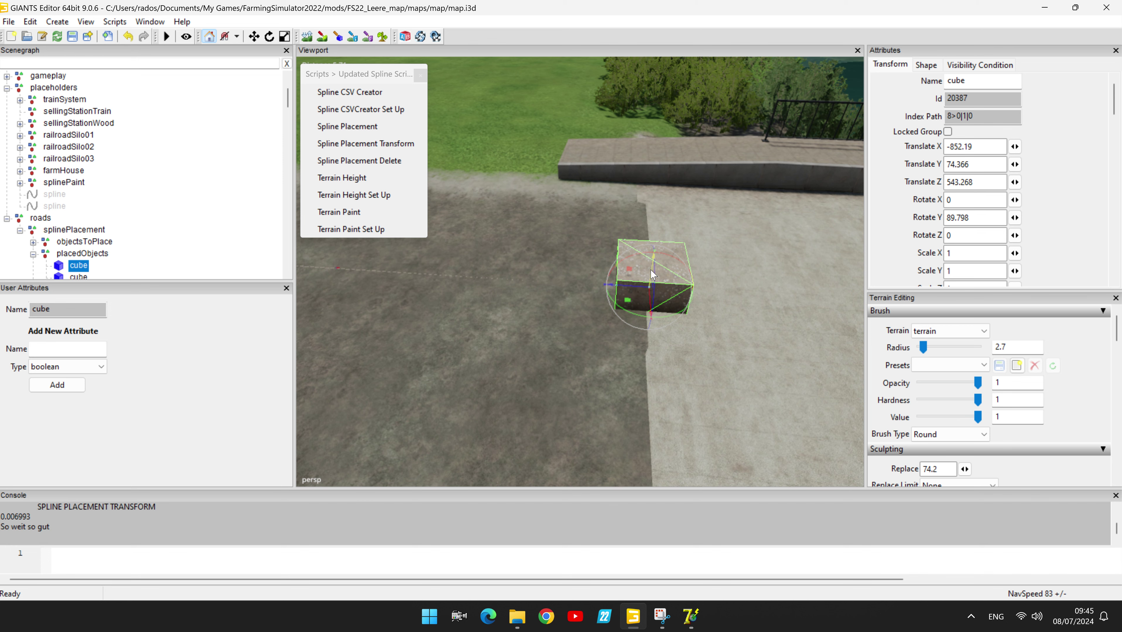
{"action": "left_click_drag", "start_coordinate": [653, 274], "coordinate": [653, 271]}
{"action": "scroll", "coordinate": [662, 372], "scroll_direction": "up", "scroll_amount": 2}
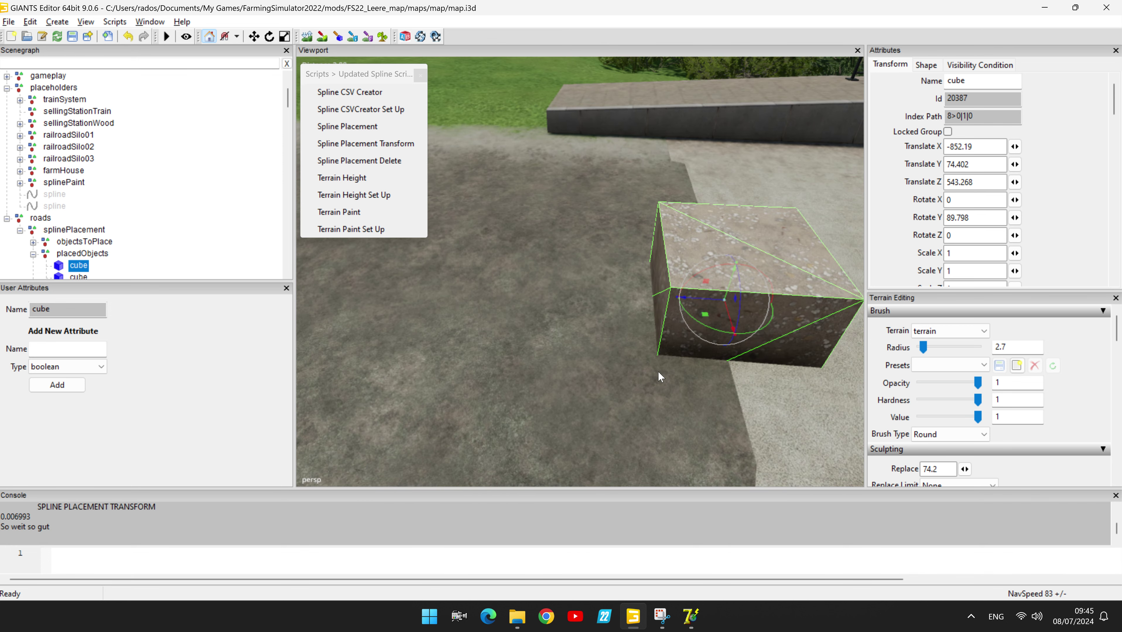
{"action": "middle_click_drag", "start_coordinate": [659, 376], "coordinate": [665, 302]}
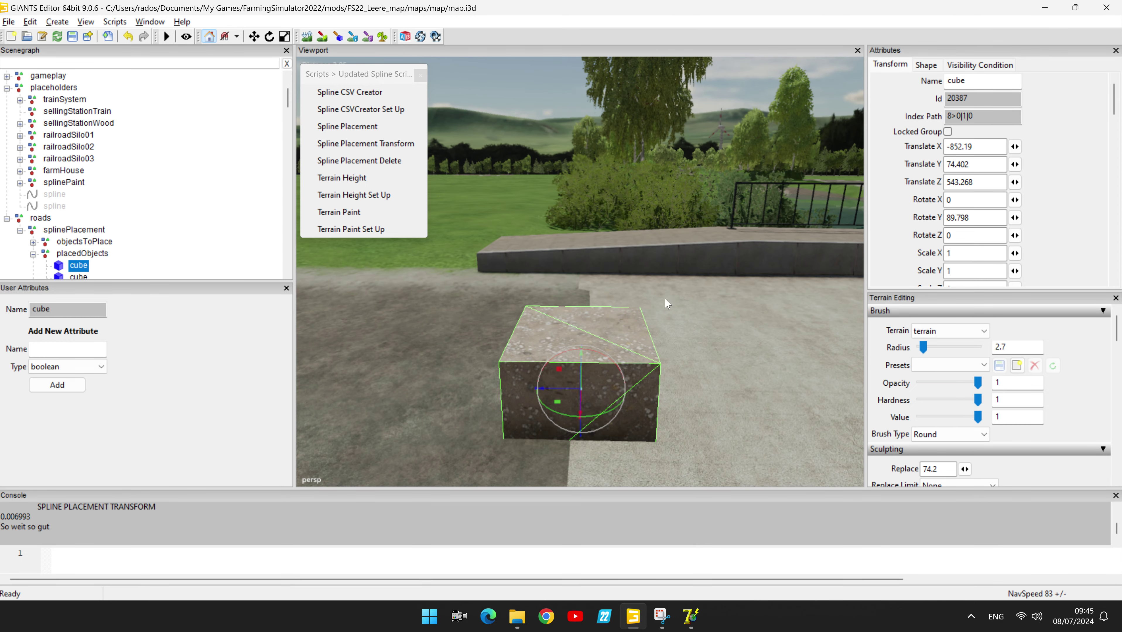
{"action": "scroll", "coordinate": [582, 465], "scroll_direction": "up", "scroll_amount": 3}
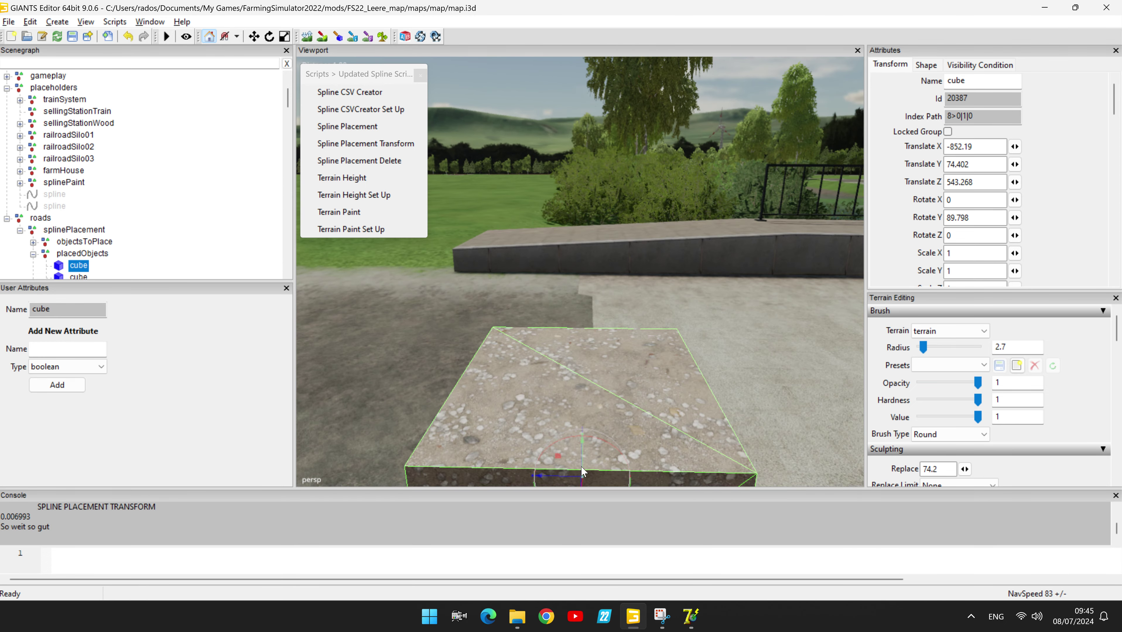
{"action": "scroll", "coordinate": [581, 465], "scroll_direction": "up", "scroll_amount": 5}
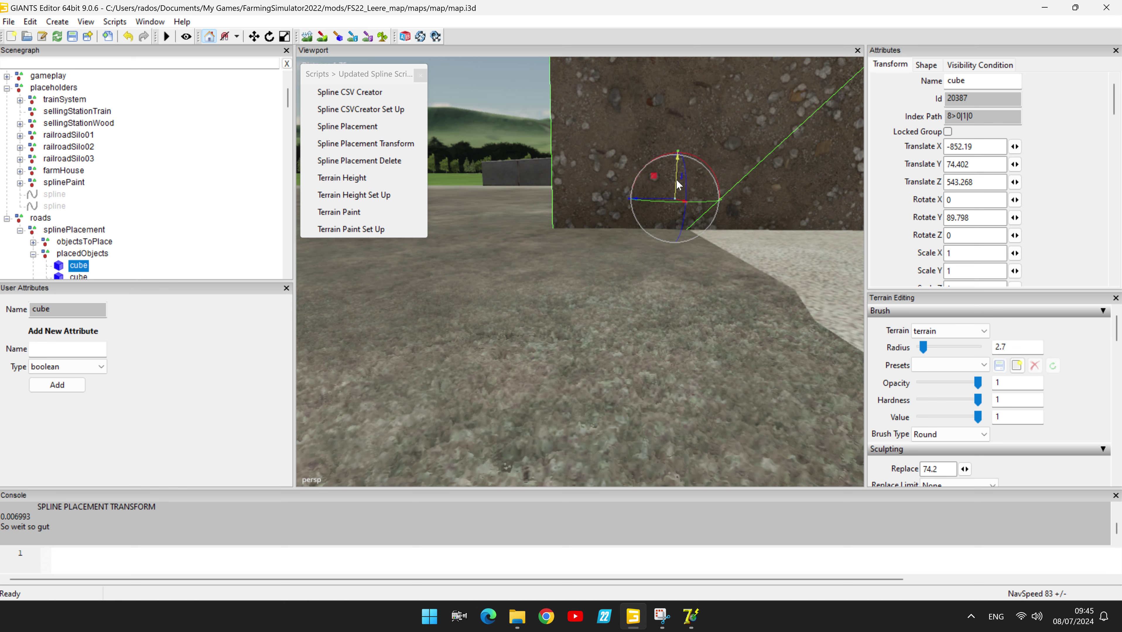
{"action": "mouse_move", "coordinate": [674, 184]}
{"action": "left_mouse_down"}
{"action": "mouse_move", "coordinate": [673, 212]}
{"action": "mouse_move", "coordinate": [674, 202]}
{"action": "left_mouse_up"}
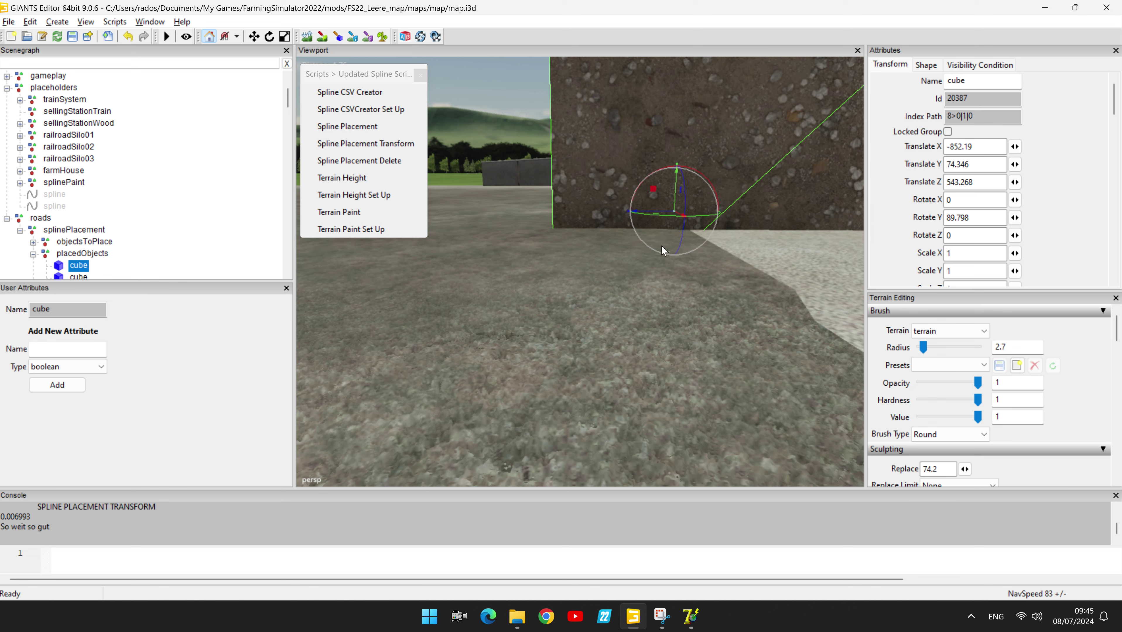
{"action": "right_click_drag", "start_coordinate": [674, 202], "coordinate": [655, 266]}
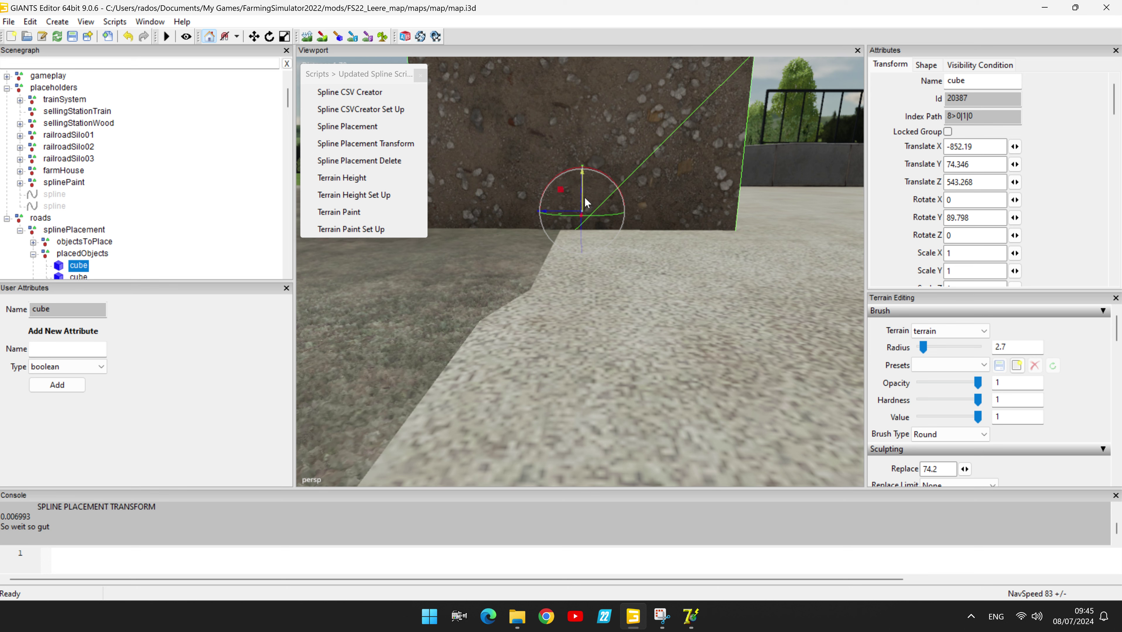
{"action": "left_click_drag", "start_coordinate": [585, 200], "coordinate": [585, 202]}
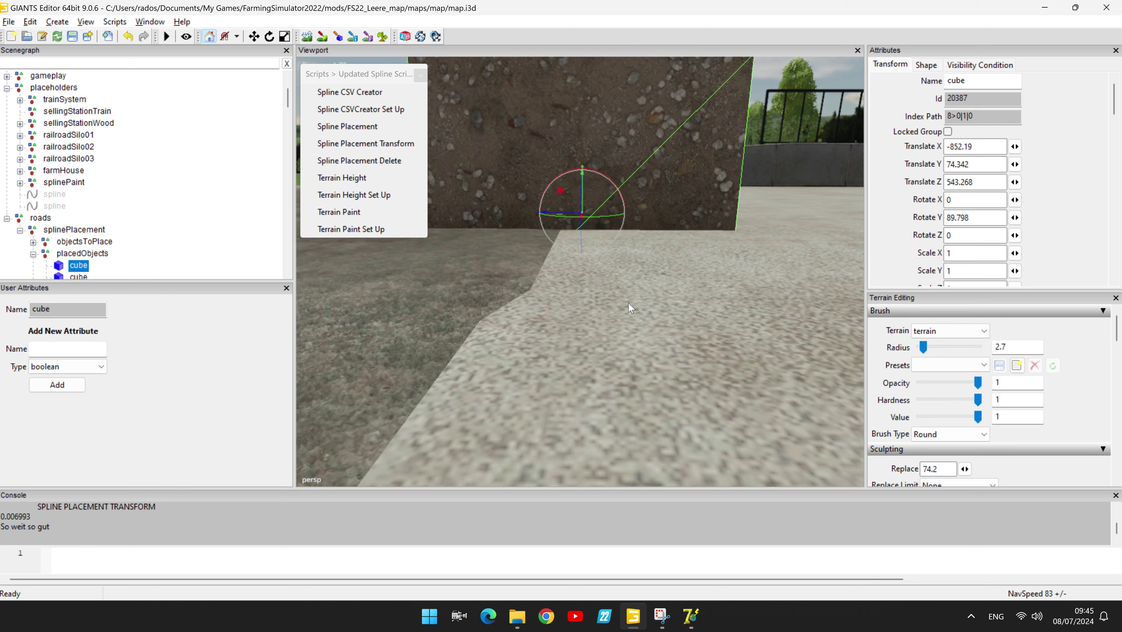
{"action": "right_click_drag", "start_coordinate": [633, 308], "coordinate": [743, 251]}
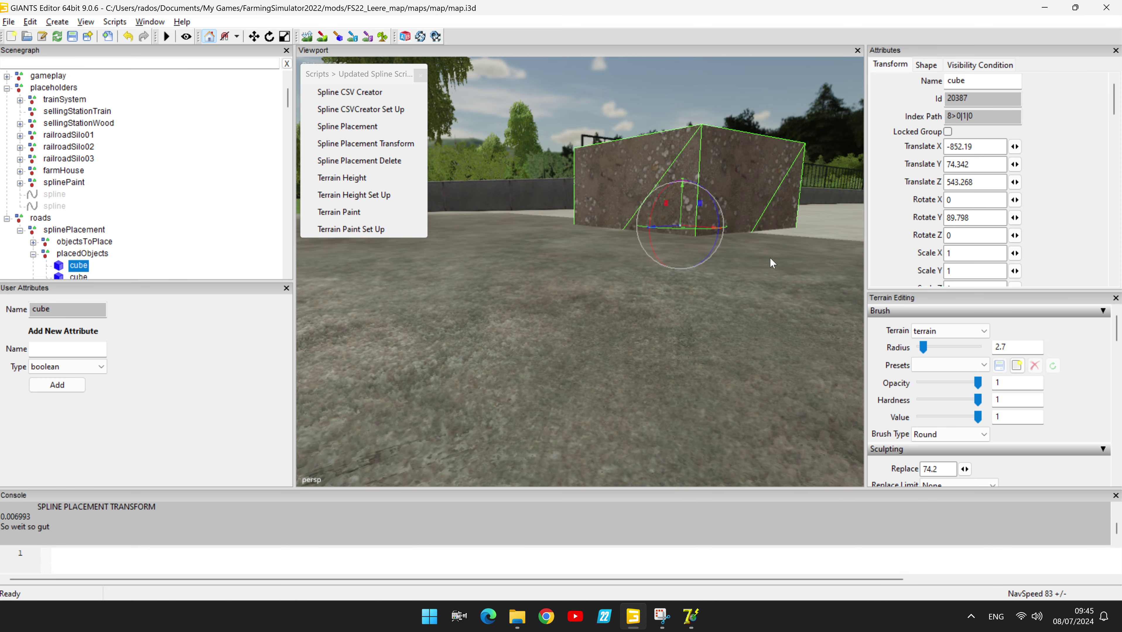
{"action": "scroll", "coordinate": [753, 255], "scroll_direction": "up", "scroll_amount": 5}
{"action": "scroll", "coordinate": [771, 261], "scroll_direction": "down", "scroll_amount": 5}
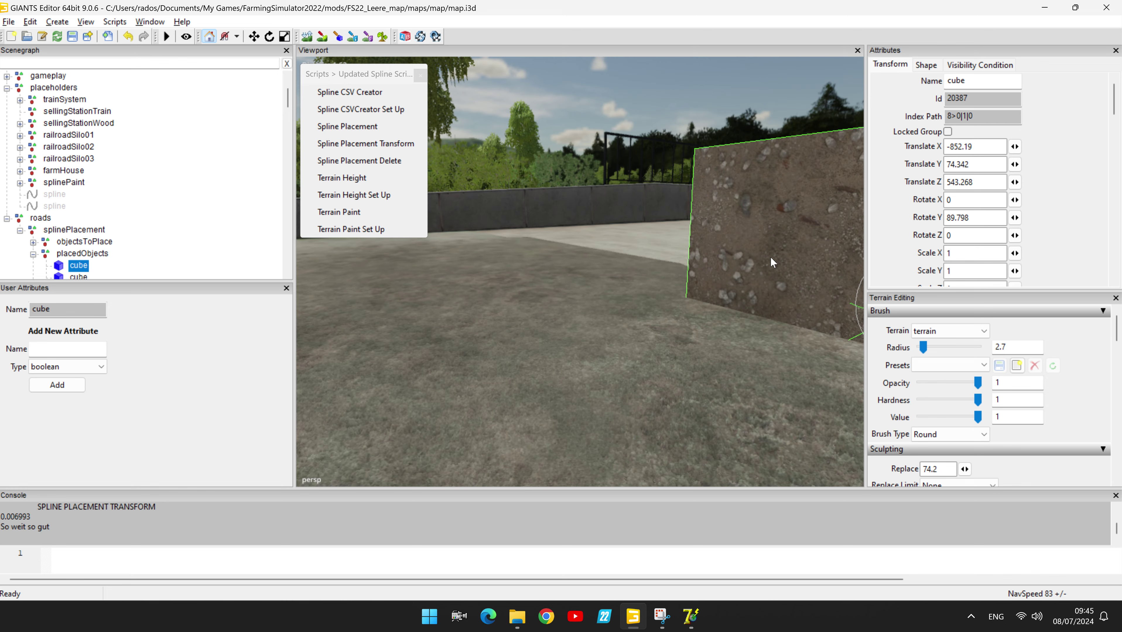
Examine the first cube's base and edges at the concrete bridge seam from several sides
{"action": "right_click_drag", "start_coordinate": [771, 261], "coordinate": [814, 305]}
{"action": "scroll", "coordinate": [796, 309], "scroll_direction": "up", "scroll_amount": 3}
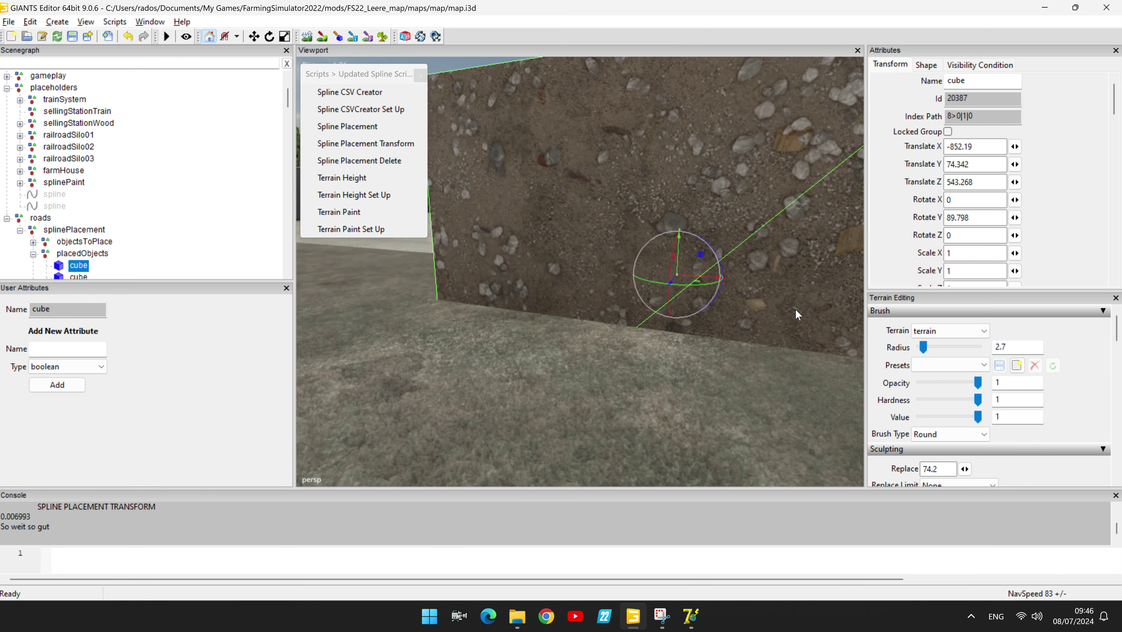
{"action": "scroll", "coordinate": [796, 310], "scroll_direction": "up", "scroll_amount": 2}
{"action": "scroll", "coordinate": [797, 311], "scroll_direction": "down", "scroll_amount": 2}
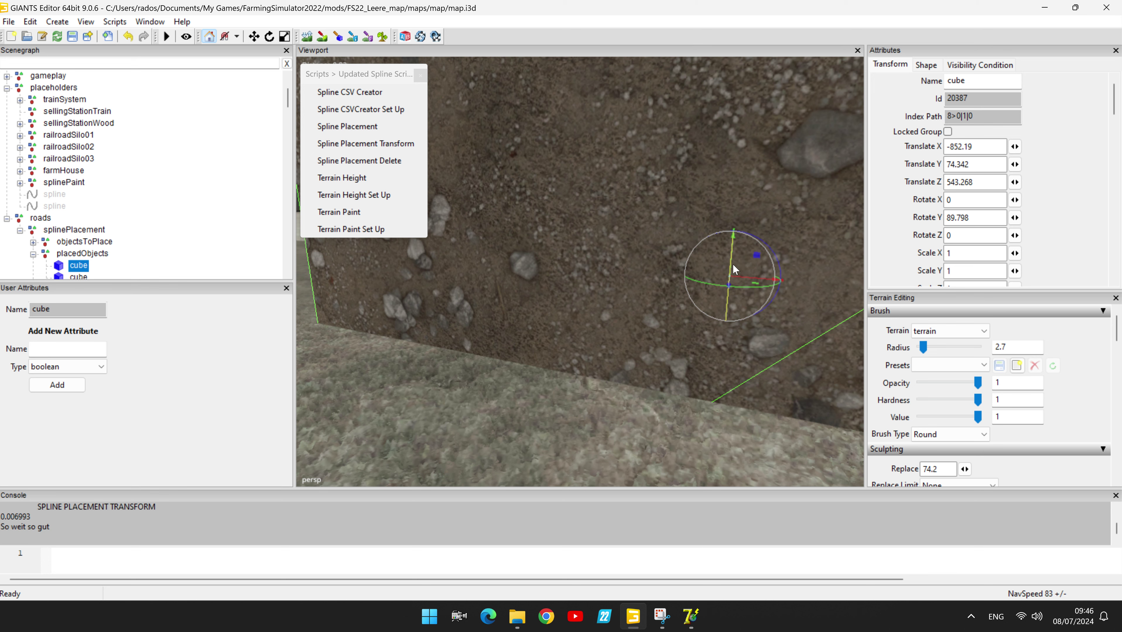
{"action": "scroll", "coordinate": [761, 279], "scroll_direction": "down", "scroll_amount": 5}
{"action": "scroll", "coordinate": [503, 353], "scroll_direction": "up", "scroll_amount": 3}
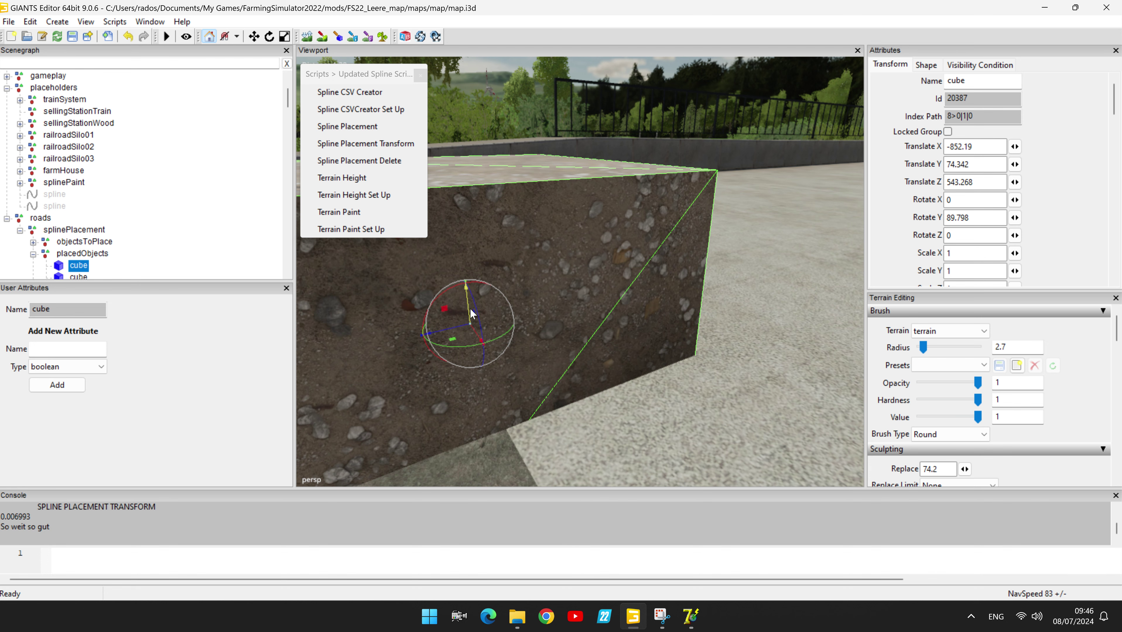
{"action": "scroll", "coordinate": [625, 365], "scroll_direction": "down", "scroll_amount": 5}
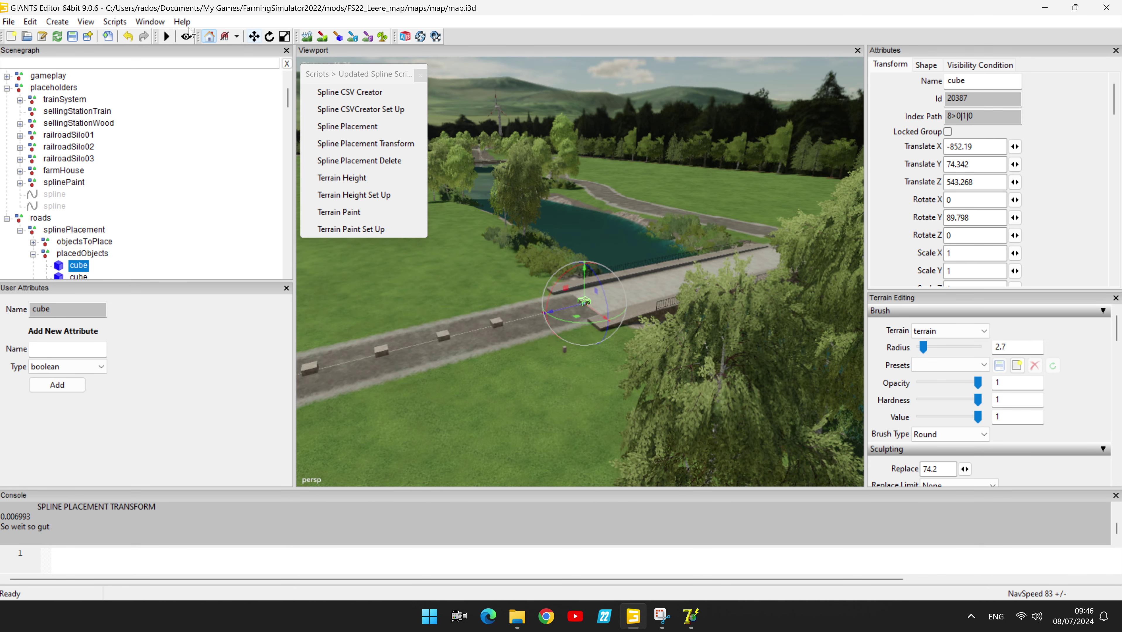
Undo the first cube's last moves, and move it along the road again onto the bridge seam, at X about -852.202
{"action": "left_click", "coordinate": [129, 38]}
{"action": "left_click", "coordinate": [130, 38]}
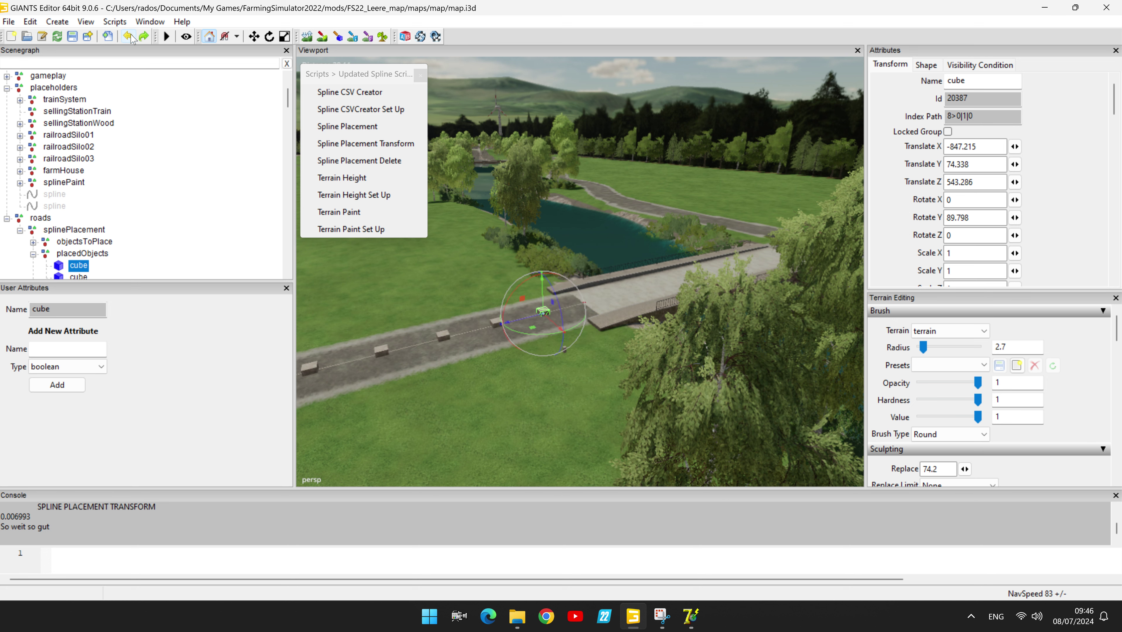
{"action": "scroll", "coordinate": [578, 269], "scroll_direction": "up", "scroll_amount": 5}
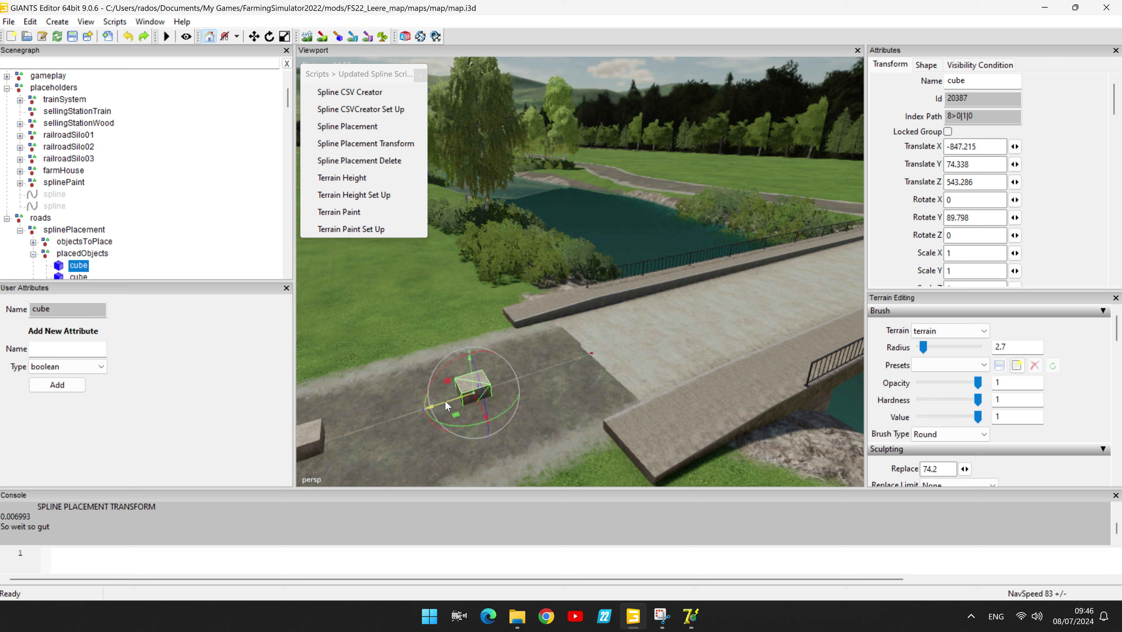
{"action": "left_click_drag", "start_coordinate": [446, 402], "coordinate": [600, 370]}
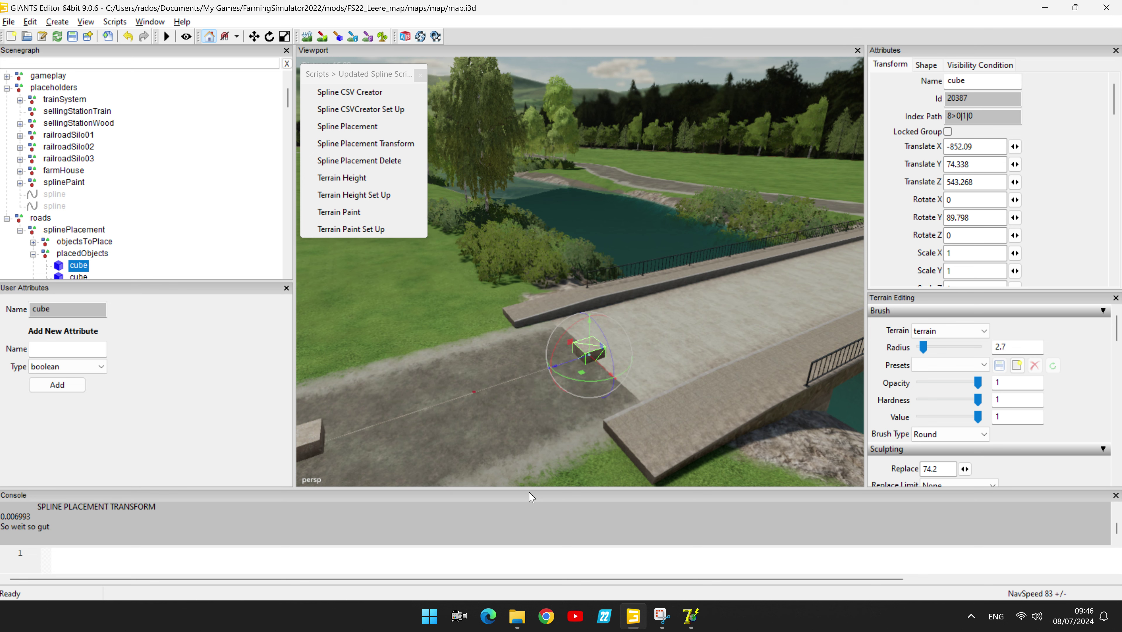
{"action": "key", "text": "d"}
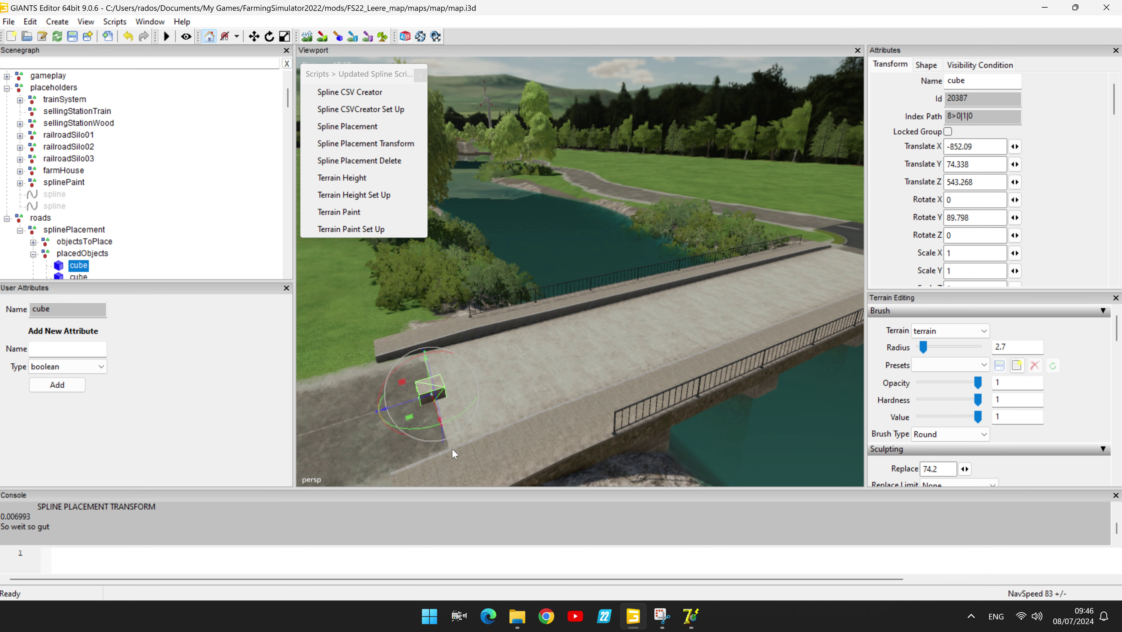
{"action": "left_click_drag", "start_coordinate": [405, 404], "coordinate": [408, 403]}
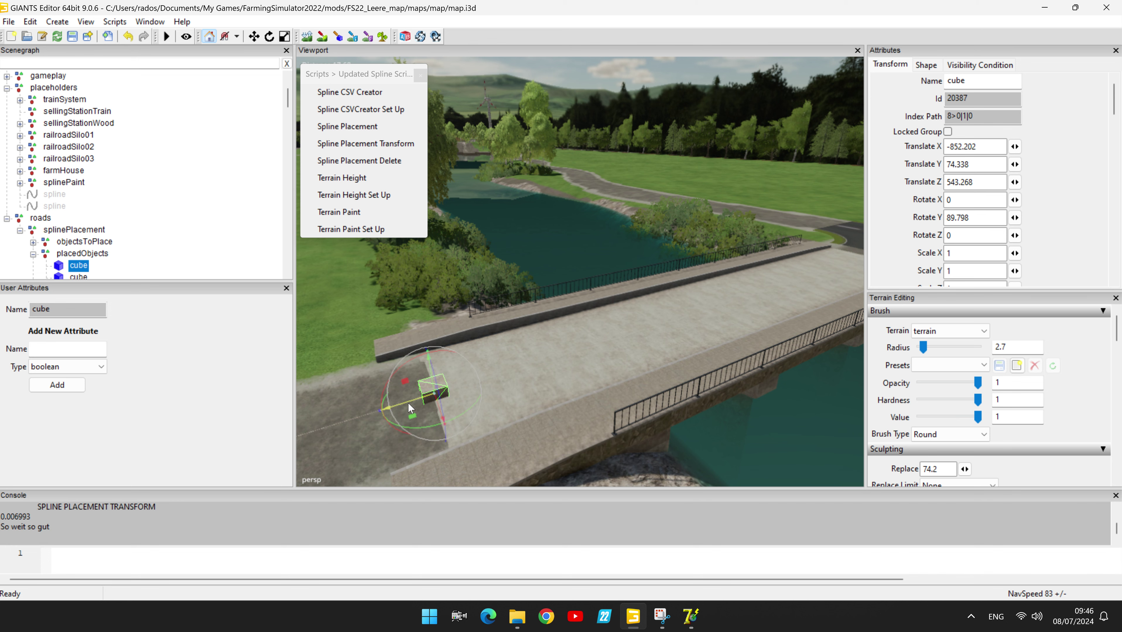
{"action": "key", "text": "w"}
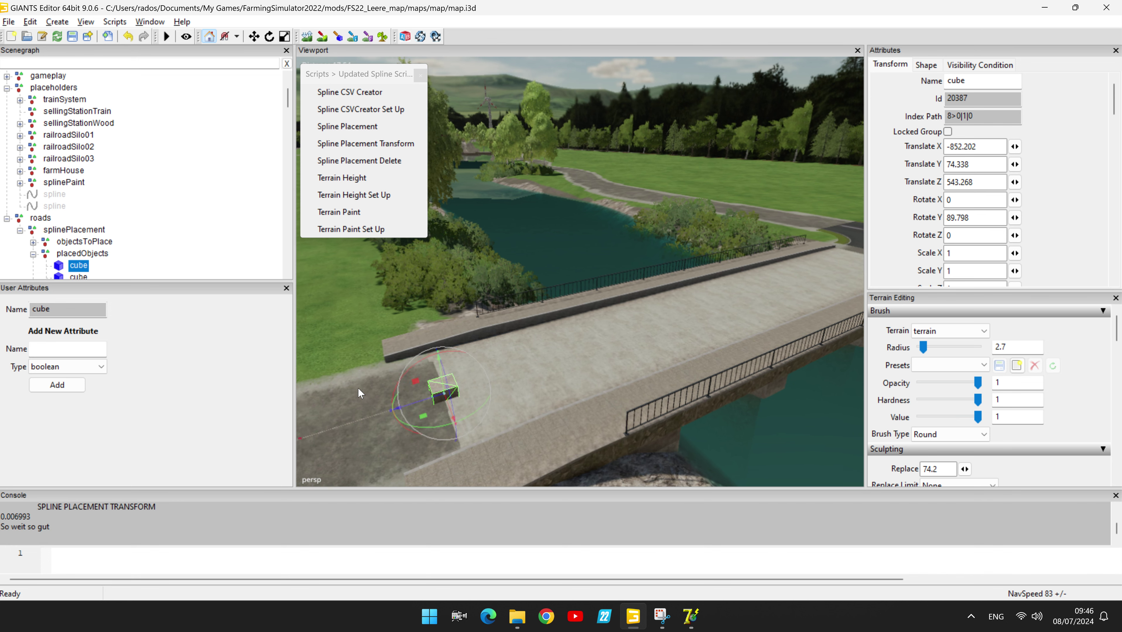
Select the last placed cube at the road's far end and move it onto the asphalt junction, to X about -131.782
{"action": "key", "text": "s"}
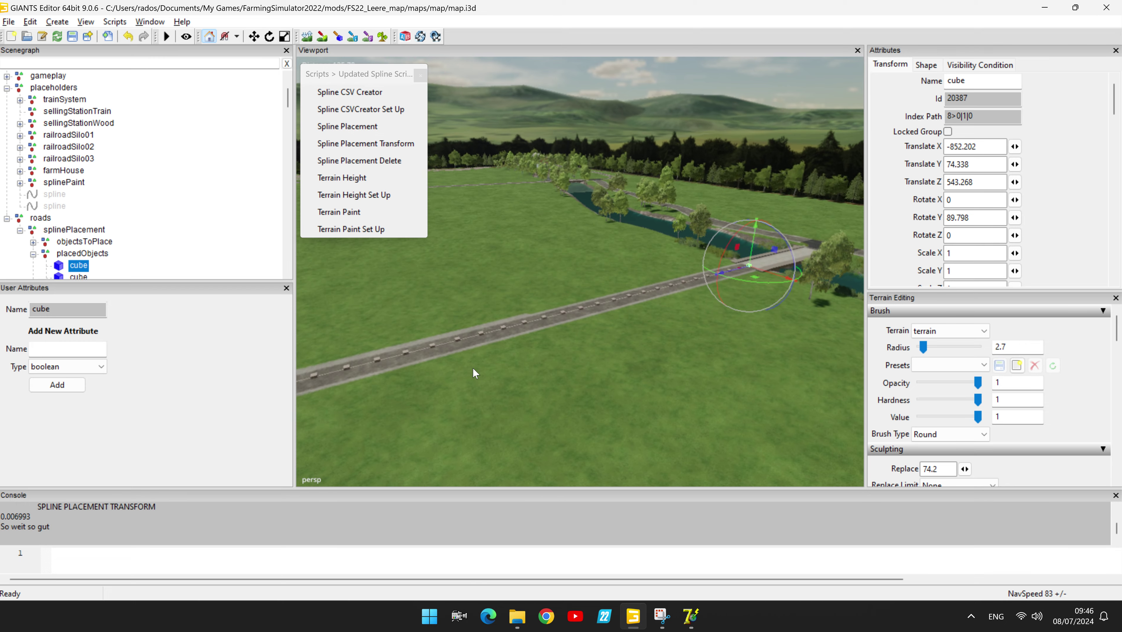
{"action": "key", "text": "w"}
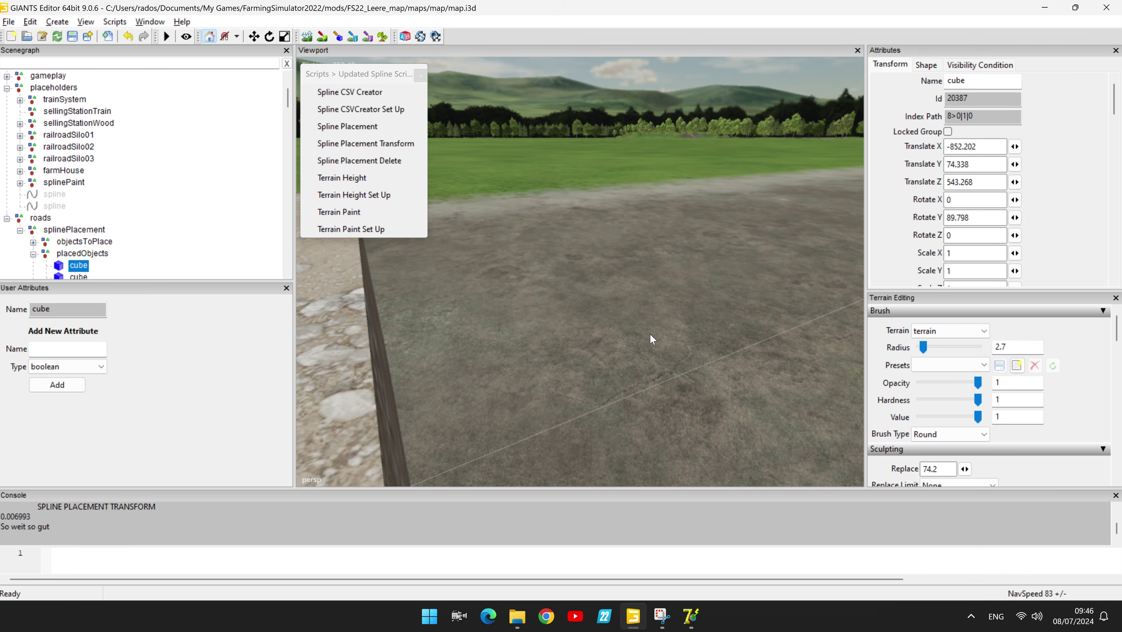
{"action": "key", "text": "s"}
{"action": "right_click_drag", "start_coordinate": [614, 353], "coordinate": [295, 372]}
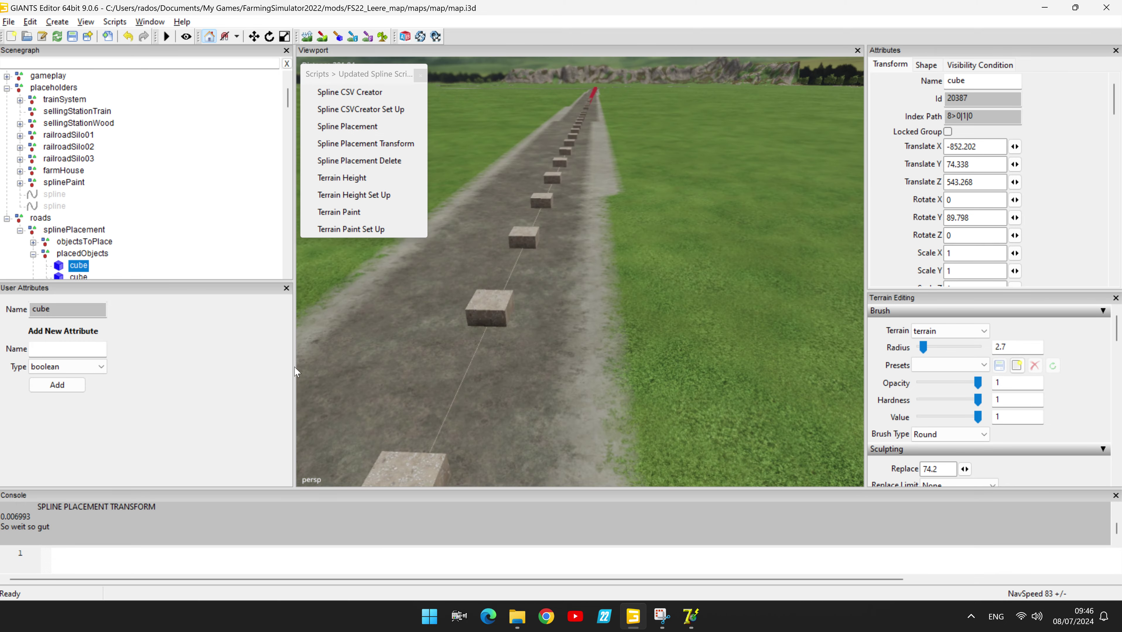
{"action": "right_click_drag", "start_coordinate": [473, 242], "coordinate": [633, 367]}
{"action": "mouse_move", "coordinate": [599, 438]}
{"action": "right_mouse_down"}
{"action": "mouse_move", "coordinate": [622, 410]}
{"action": "mouse_move", "coordinate": [583, 388]}
{"action": "mouse_move", "coordinate": [699, 421]}
{"action": "mouse_move", "coordinate": [598, 448]}
{"action": "right_mouse_up"}
{"action": "scroll", "coordinate": [602, 394], "scroll_direction": "up", "scroll_amount": 5}
{"action": "right_click_drag", "start_coordinate": [582, 408], "coordinate": [759, 417]}
{"action": "scroll", "coordinate": [759, 417], "scroll_direction": "up", "scroll_amount": 3}
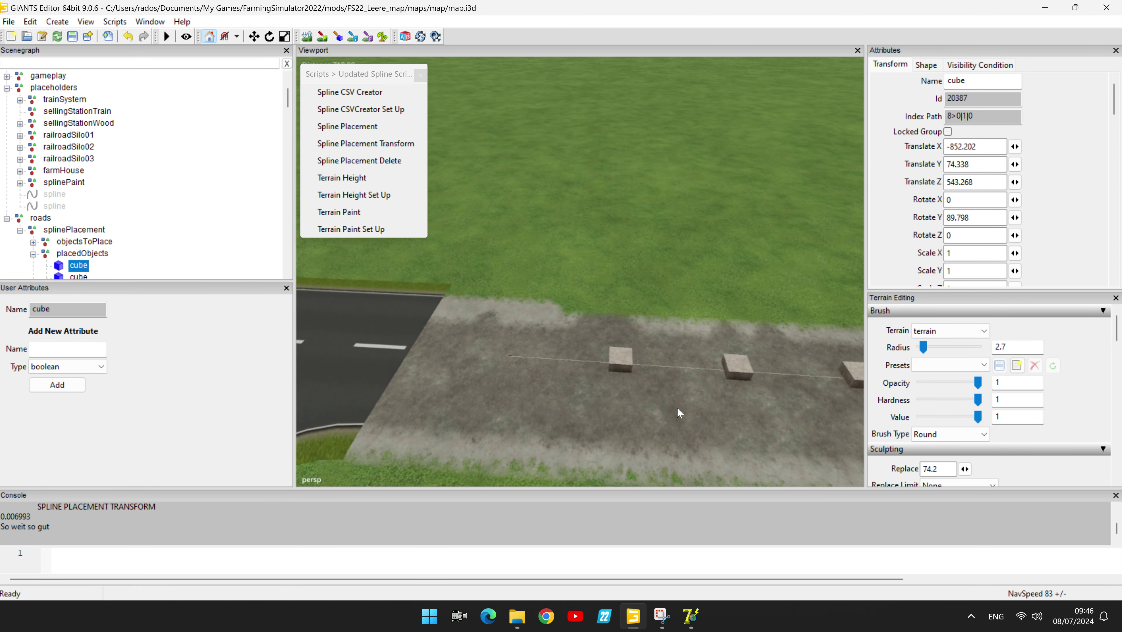
{"action": "left_click", "coordinate": [622, 360]}
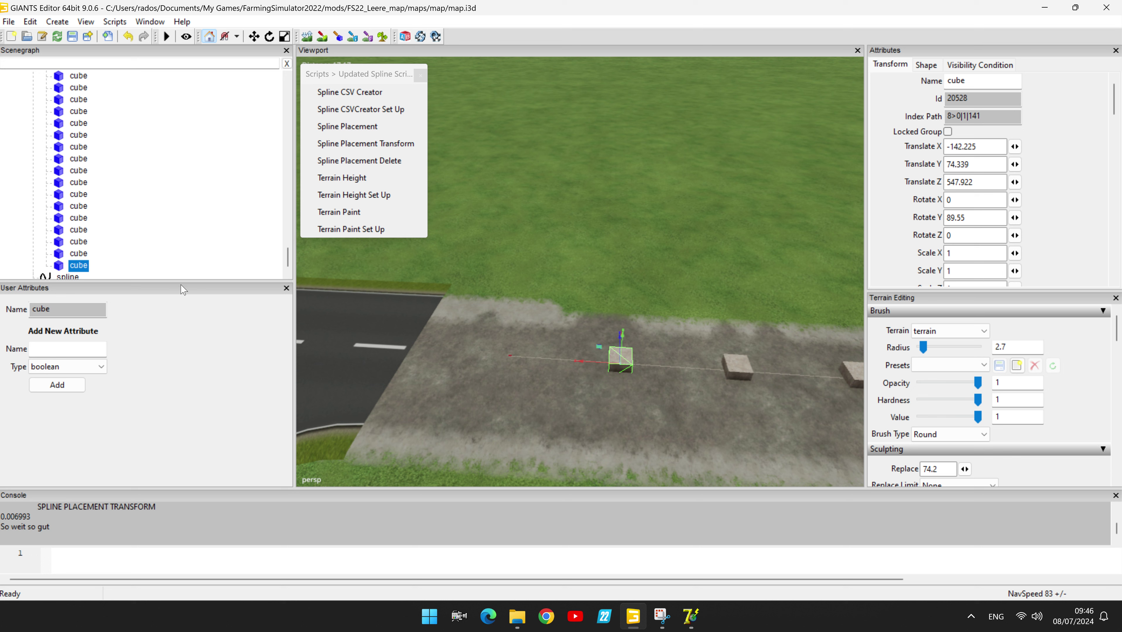
{"action": "left_click", "coordinate": [78, 256]}
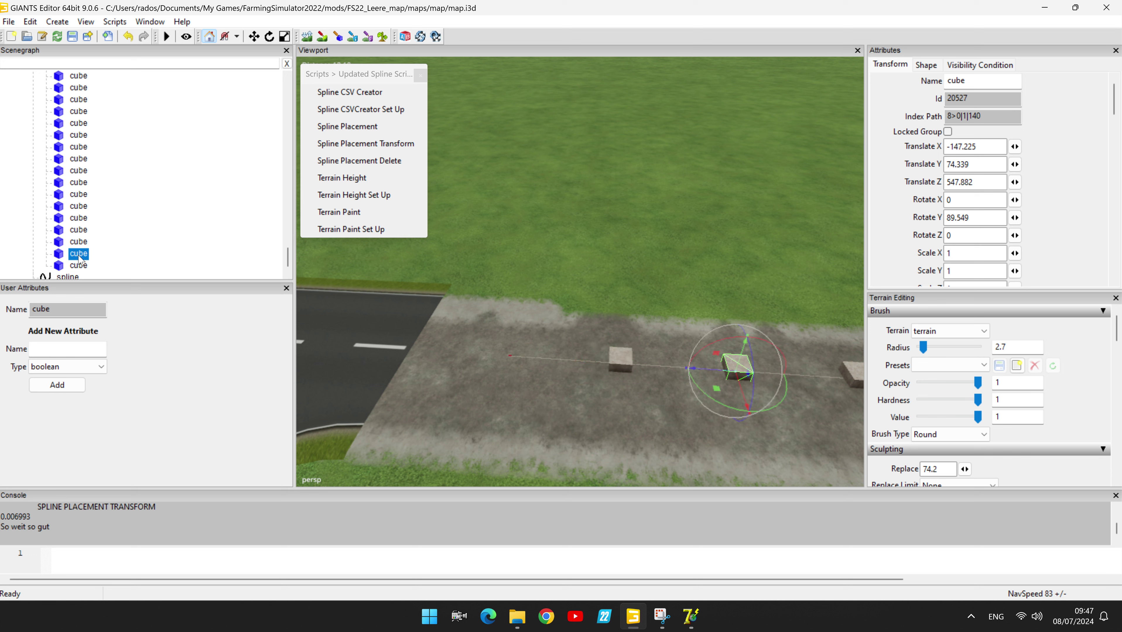
{"action": "left_click", "coordinate": [78, 266]}
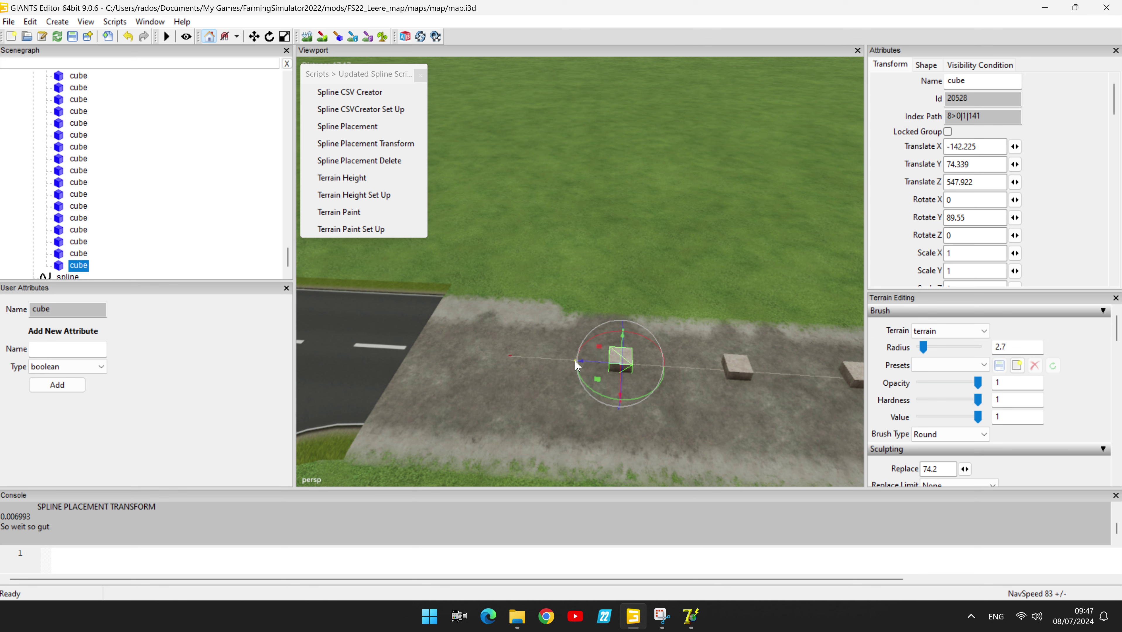
{"action": "left_click_drag", "start_coordinate": [591, 362], "coordinate": [200, 349]}
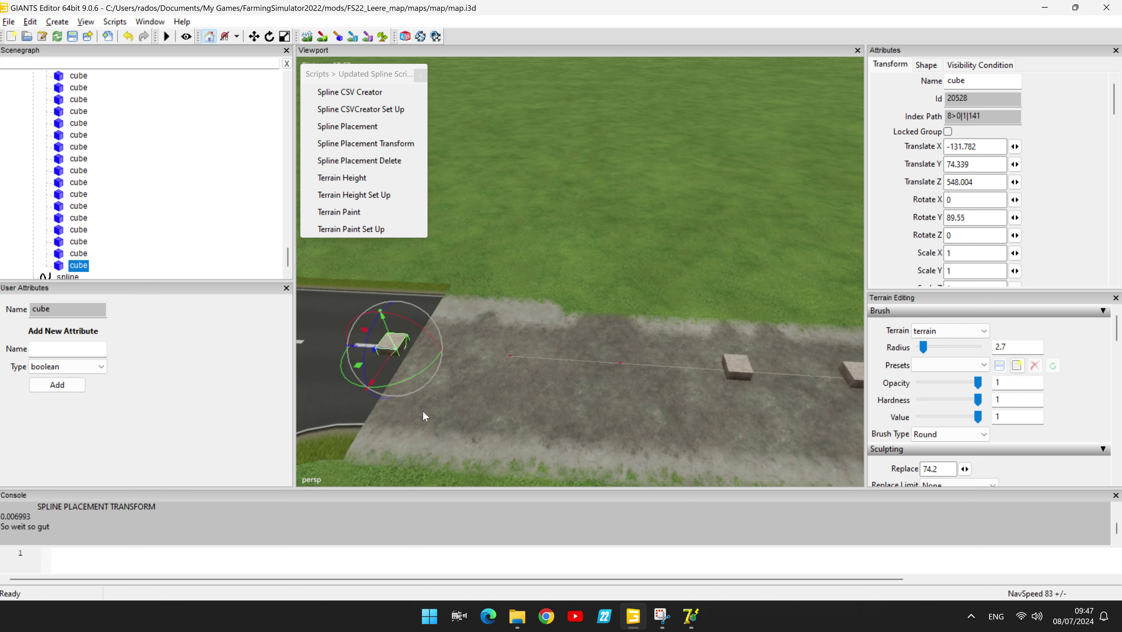
Shift the last cube back onto the seam between the asphalt junction and the gravel road, at X about -132.562
{"action": "key", "text": "a"}
{"action": "key", "text": "s"}
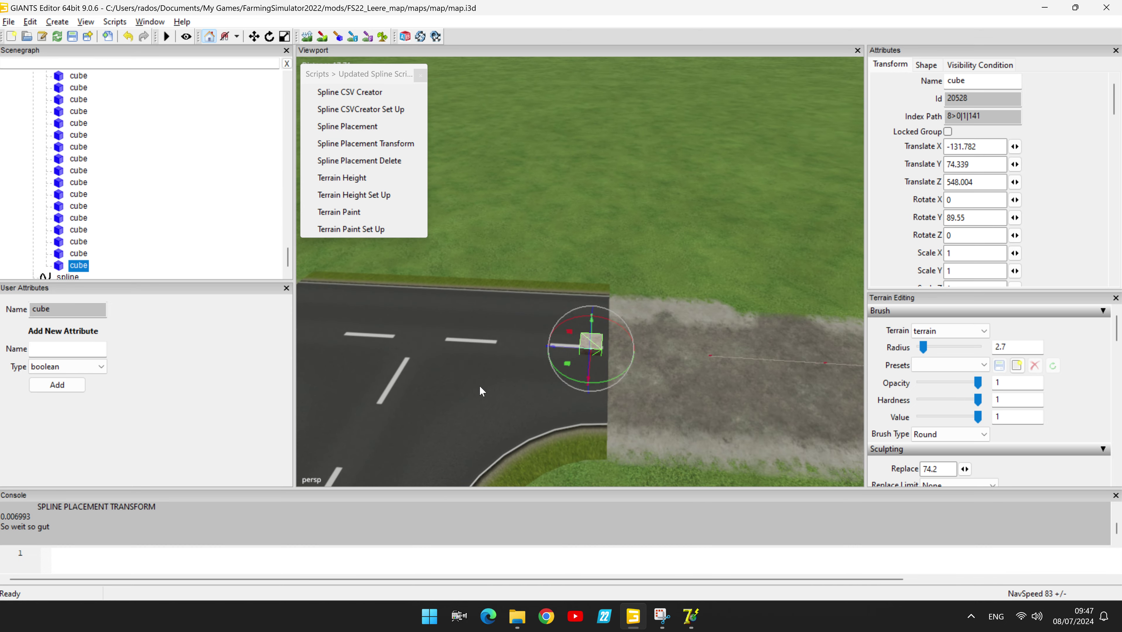
{"action": "scroll", "coordinate": [516, 390], "scroll_direction": "up", "scroll_amount": 5}
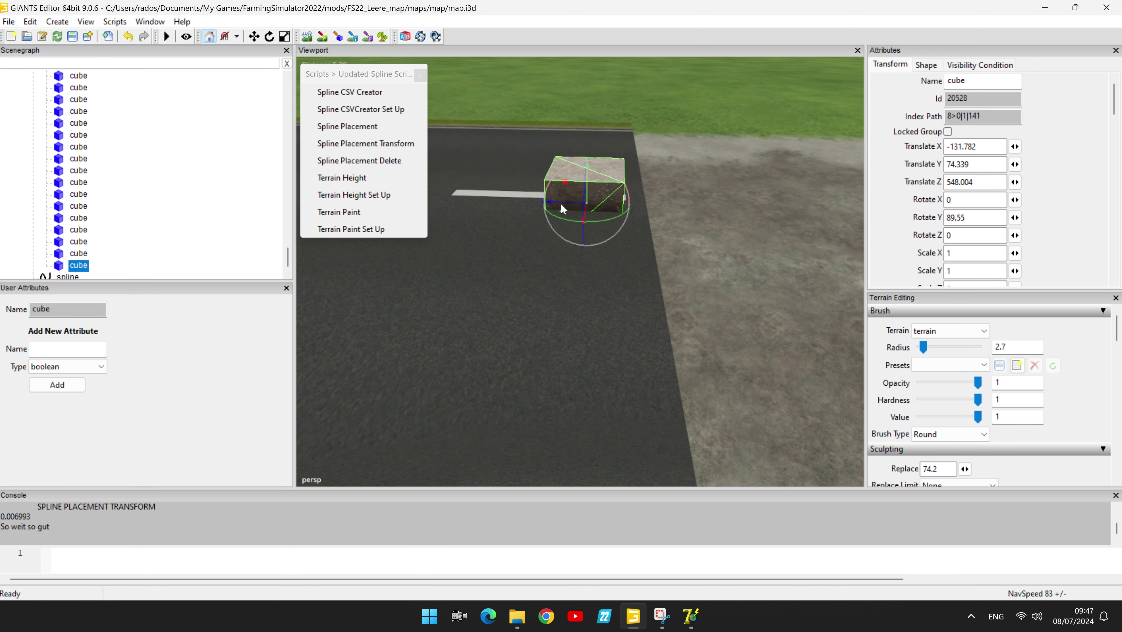
{"action": "left_click_drag", "start_coordinate": [562, 204], "coordinate": [639, 215]}
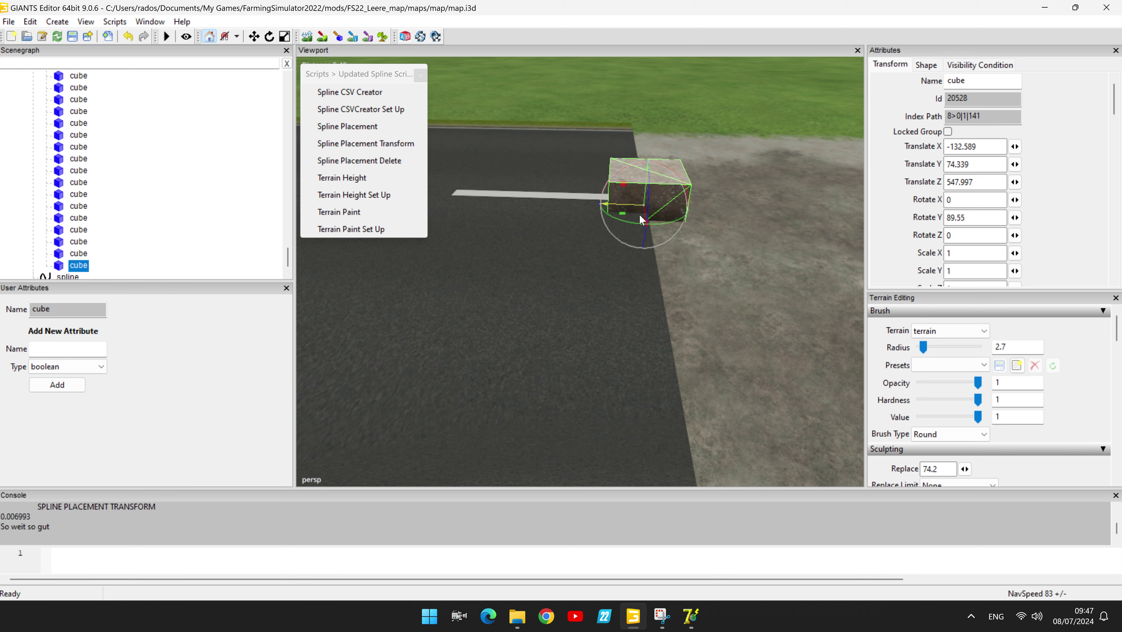
{"action": "key", "text": "d"}
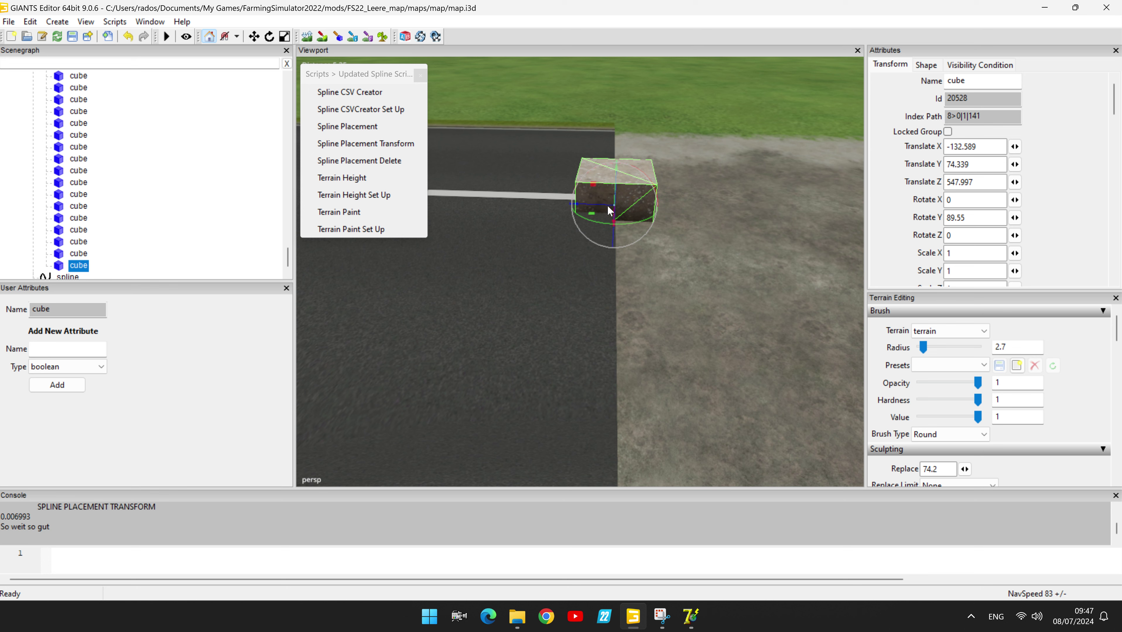
{"action": "left_click_drag", "start_coordinate": [607, 205], "coordinate": [605, 206]}
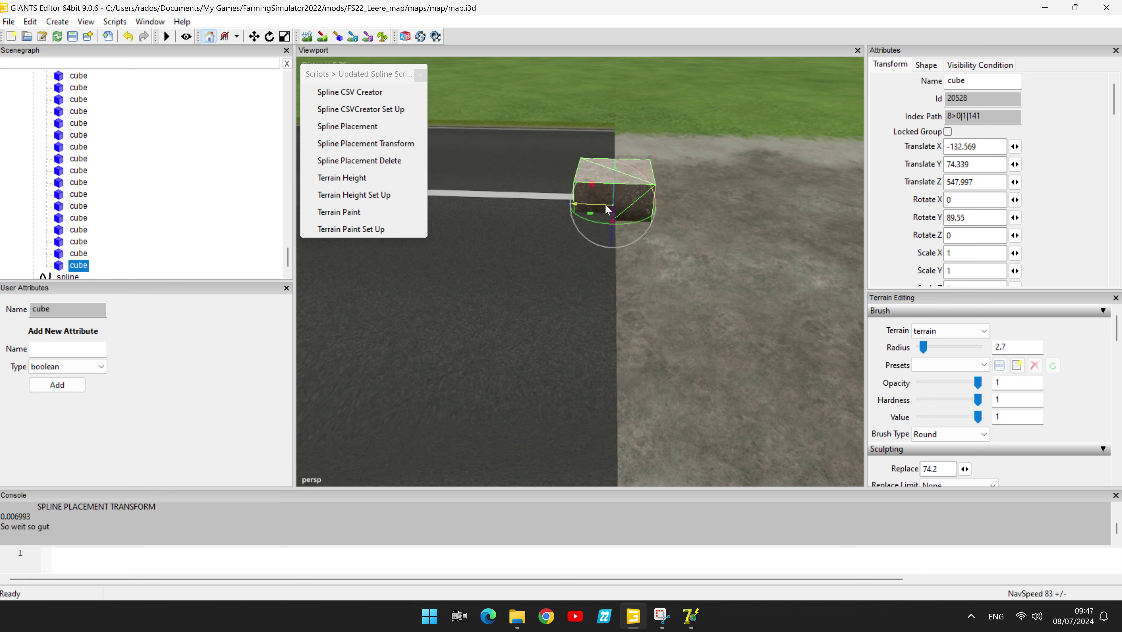
{"action": "scroll", "coordinate": [605, 204], "scroll_direction": "down", "scroll_amount": 5}
{"action": "scroll", "coordinate": [684, 328], "scroll_direction": "down", "scroll_amount": 5}
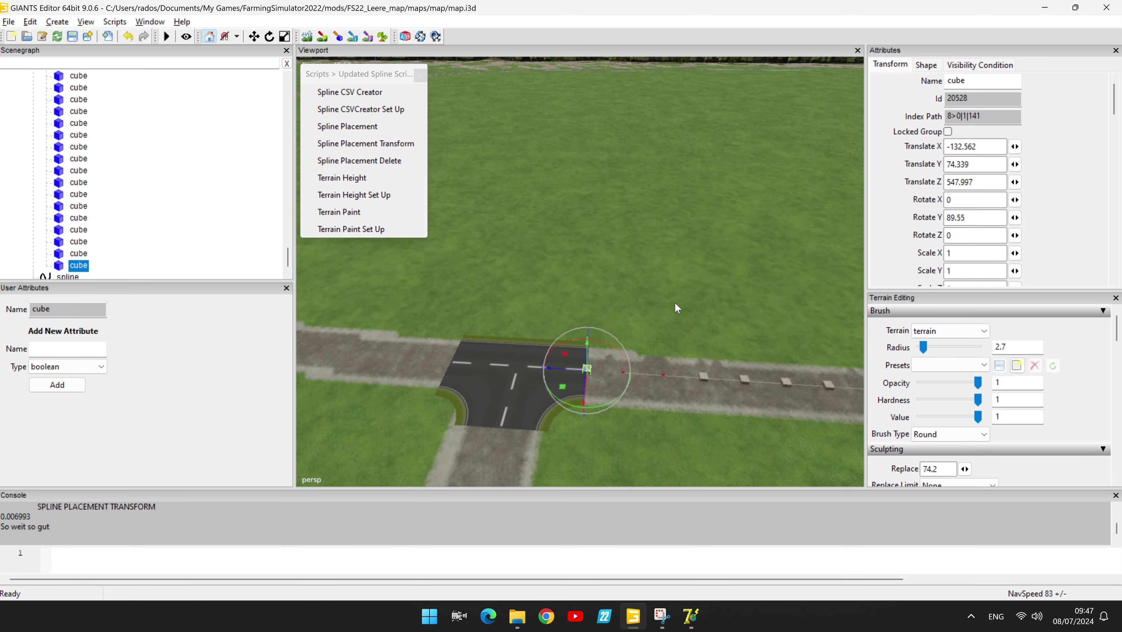
Collapse the placedObjects group and export it as southMiddle.i3d in the roads folder, replacing the existing file
{"action": "middle_click_drag", "start_coordinate": [647, 391], "coordinate": [548, 346]}
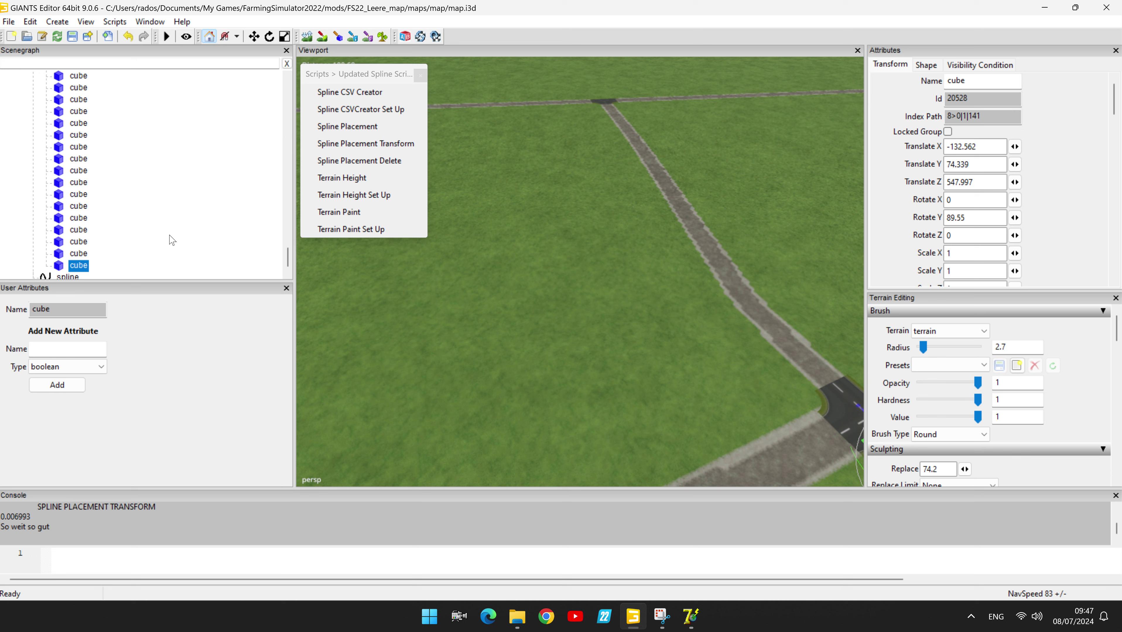
{"action": "left_click_drag", "start_coordinate": [288, 259], "coordinate": [288, 101]}
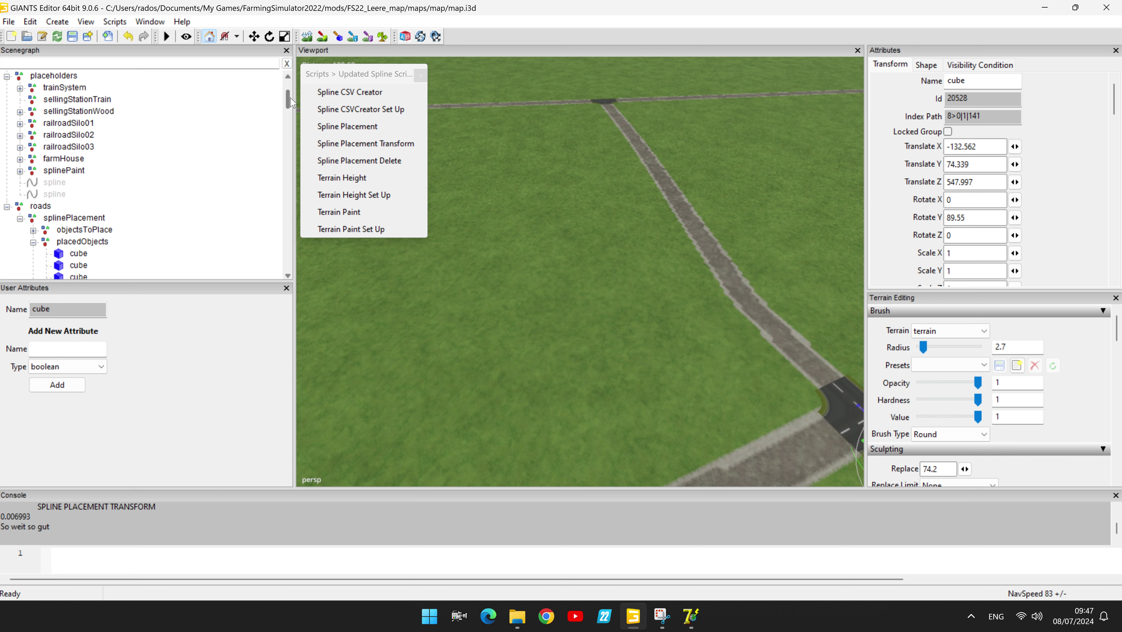
{"action": "left_click", "coordinate": [33, 243]}
{"action": "left_click", "coordinate": [63, 242]}
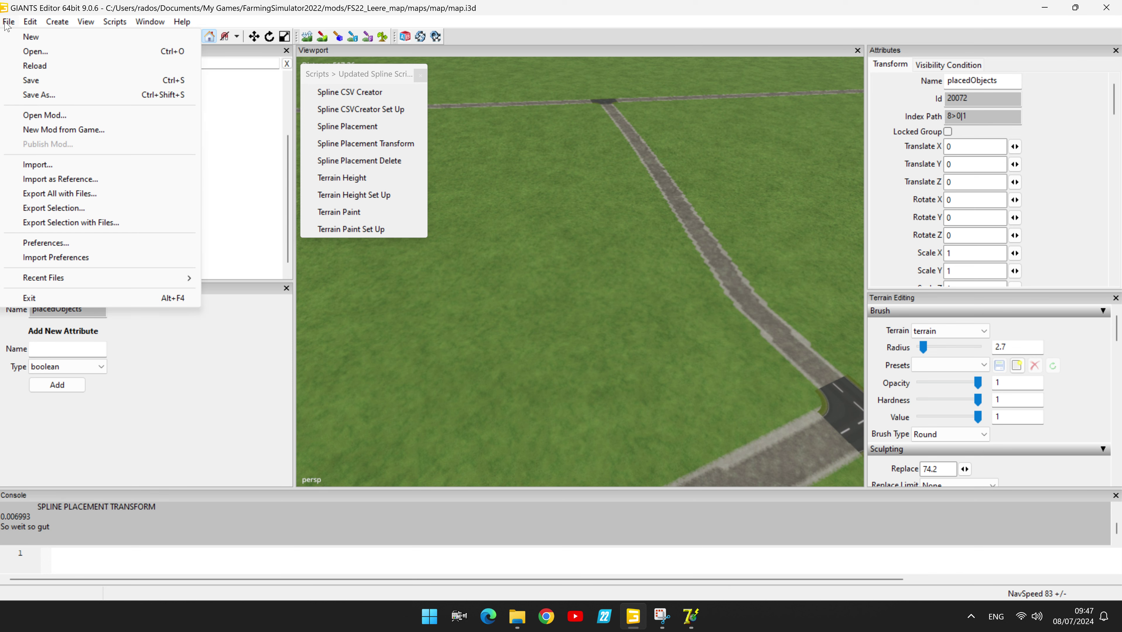
{"action": "left_click", "coordinate": [8, 22]}
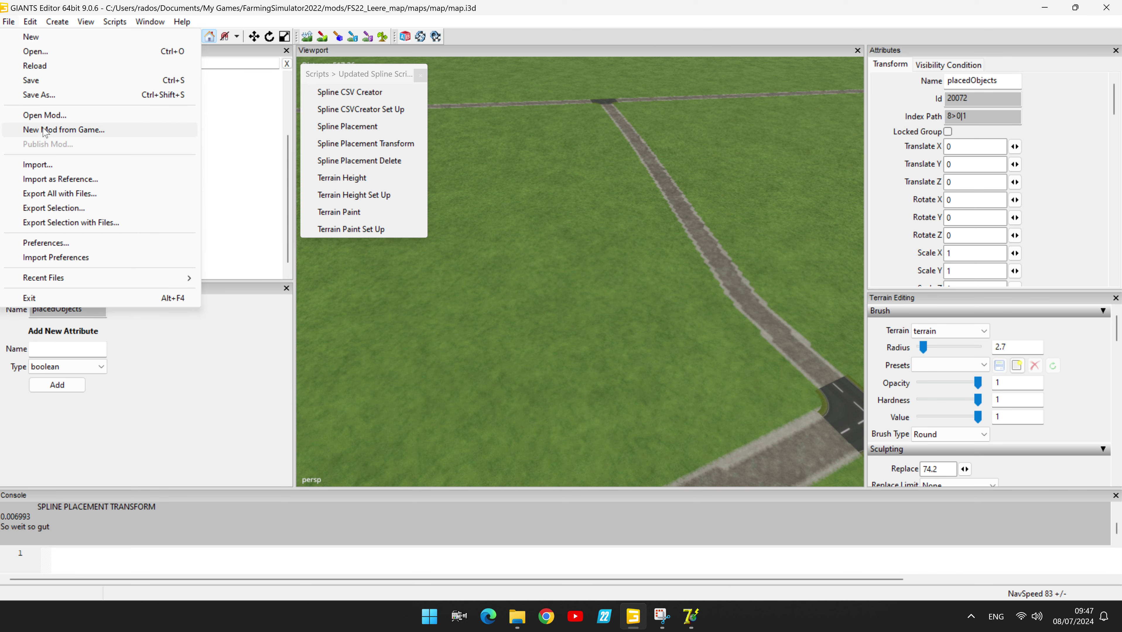
{"action": "left_click", "coordinate": [54, 208]}
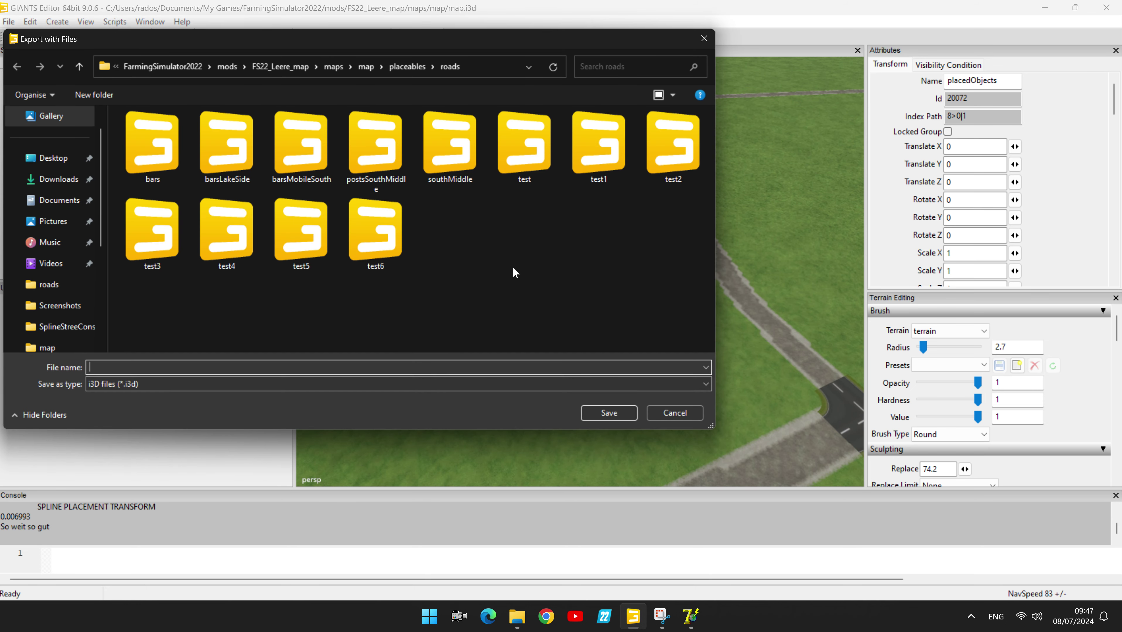
{"action": "double_click", "coordinate": [449, 146]}
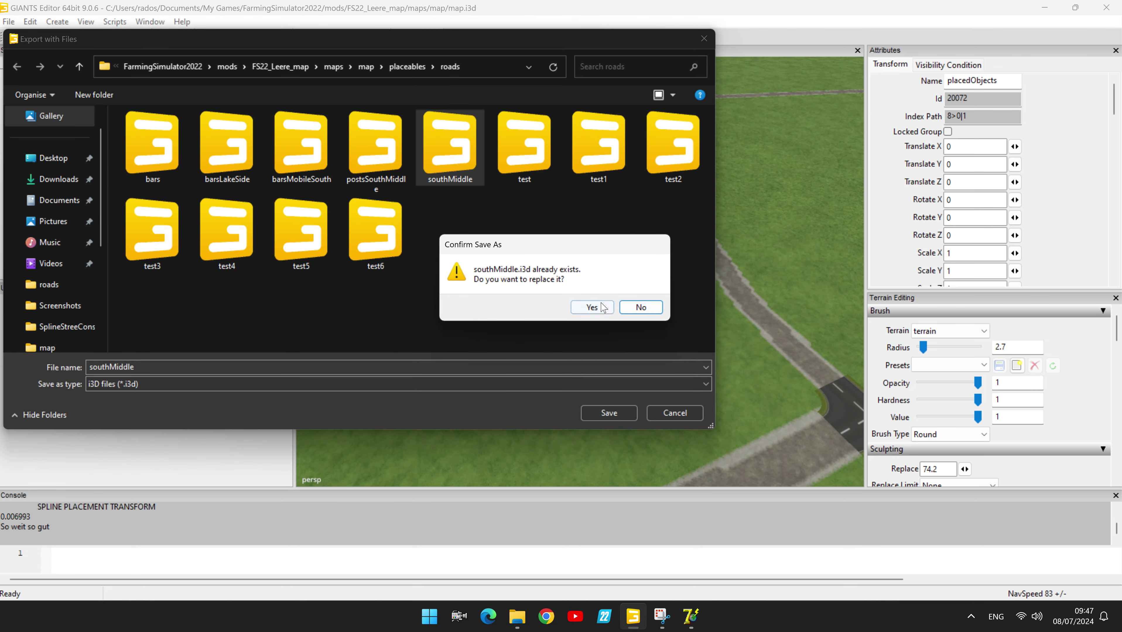
{"action": "left_click", "coordinate": [592, 307]}
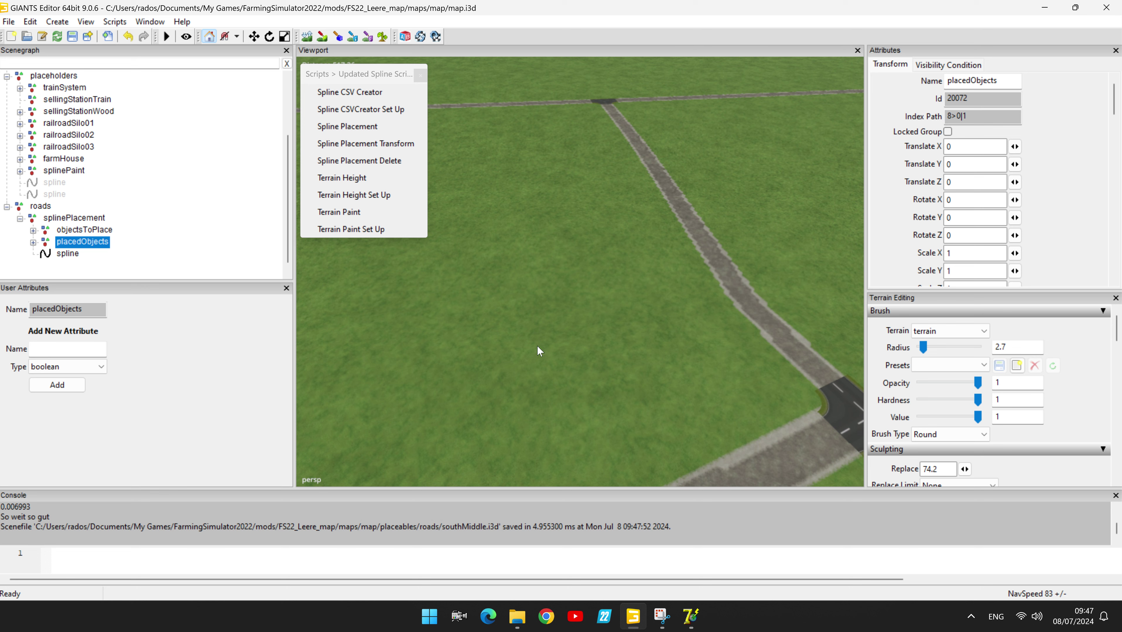
Switch to SplineStreetConstructor and load southMiddle.i3d from the roads folder as the spline points
{"action": "right_click_drag", "start_coordinate": [564, 315], "coordinate": [790, 324]}
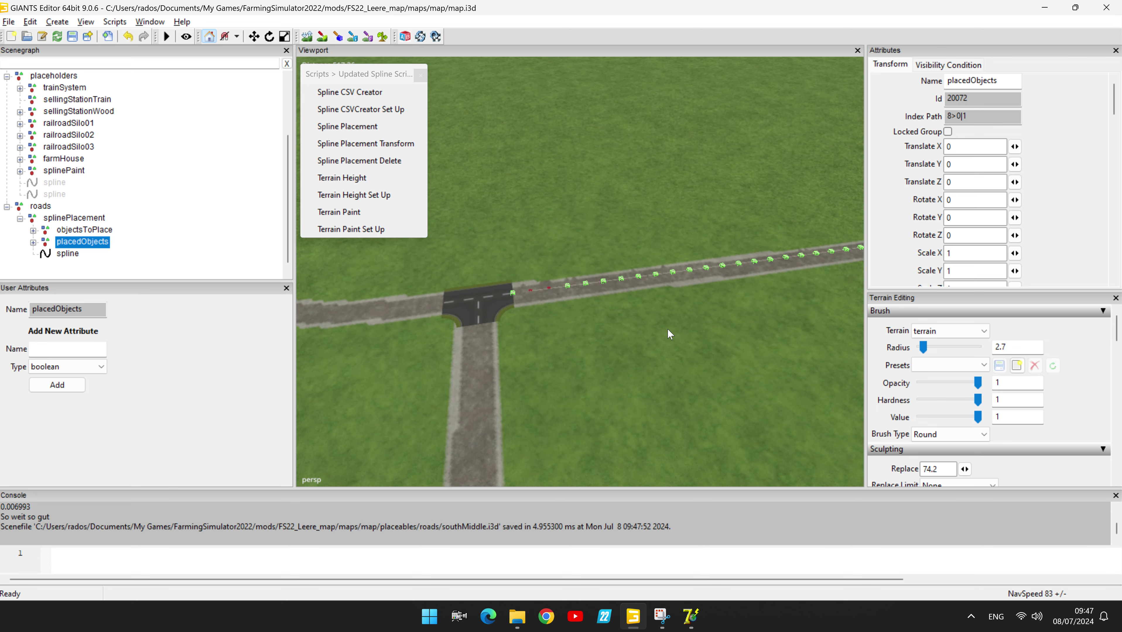
{"action": "right_click_drag", "start_coordinate": [668, 327], "coordinate": [784, 295]}
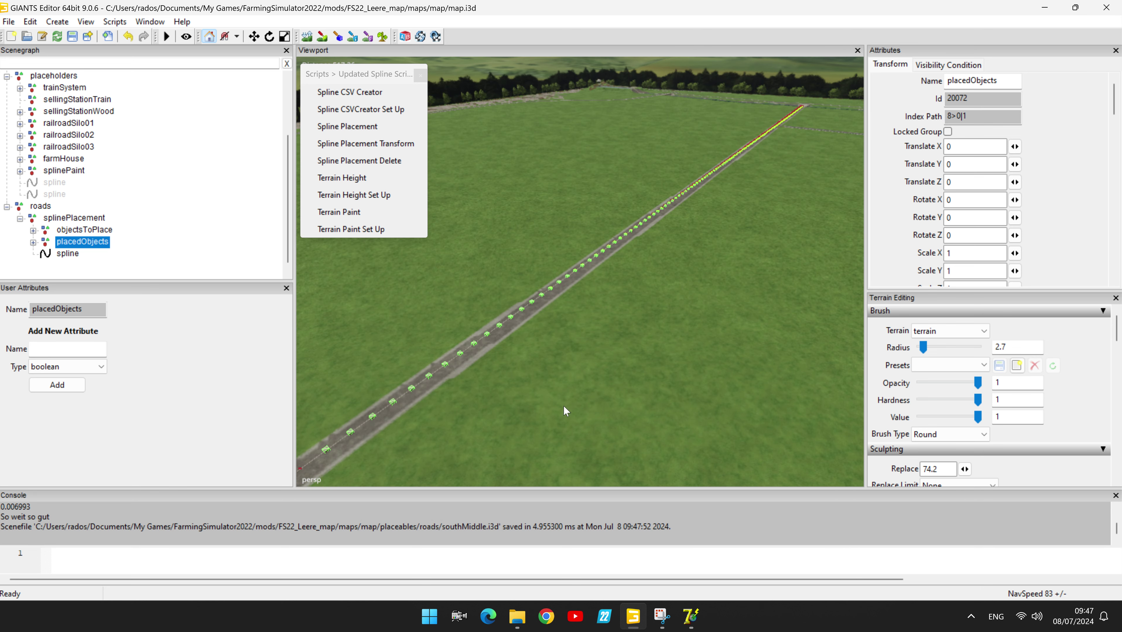
{"action": "left_click", "coordinate": [691, 617]}
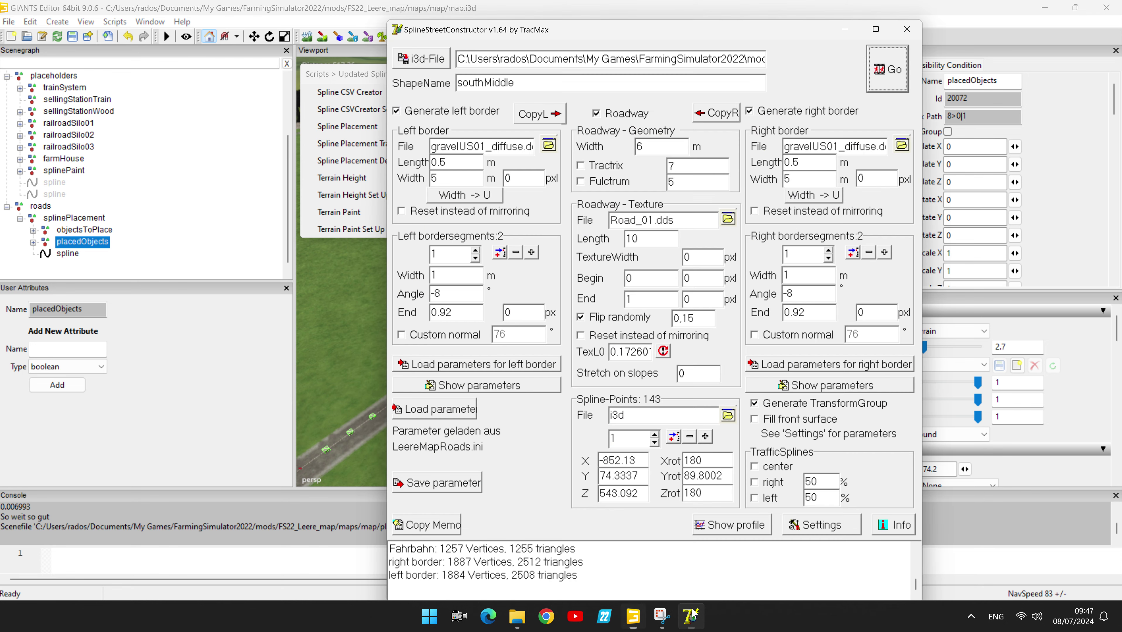
{"action": "left_click", "coordinate": [731, 418]}
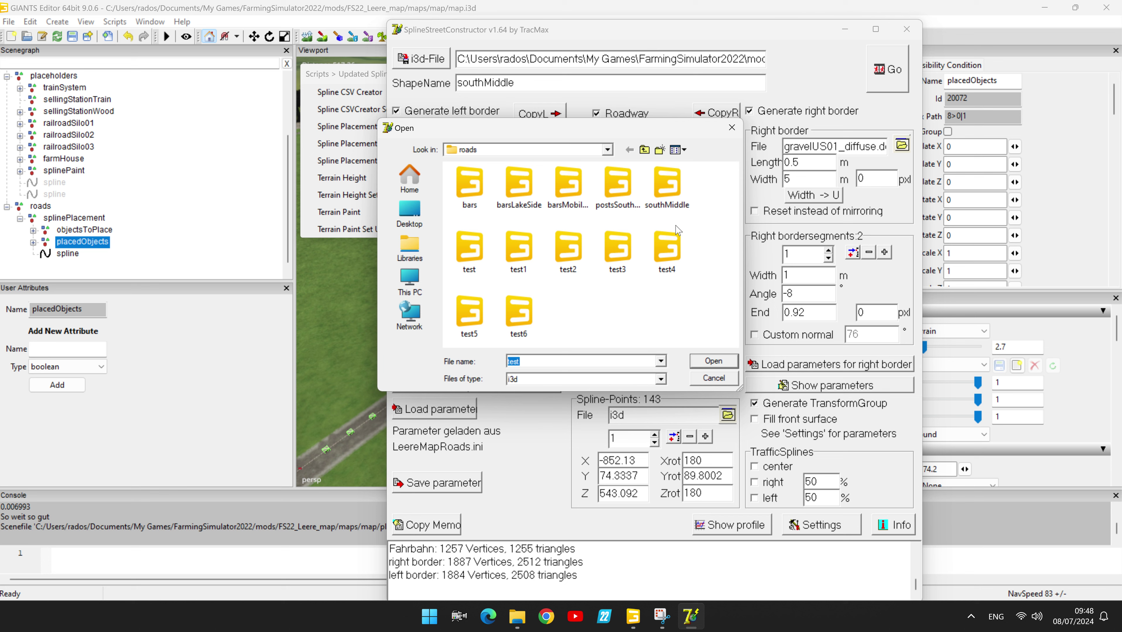
{"action": "left_click", "coordinate": [667, 208]}
{"action": "double_click", "coordinate": [668, 207]}
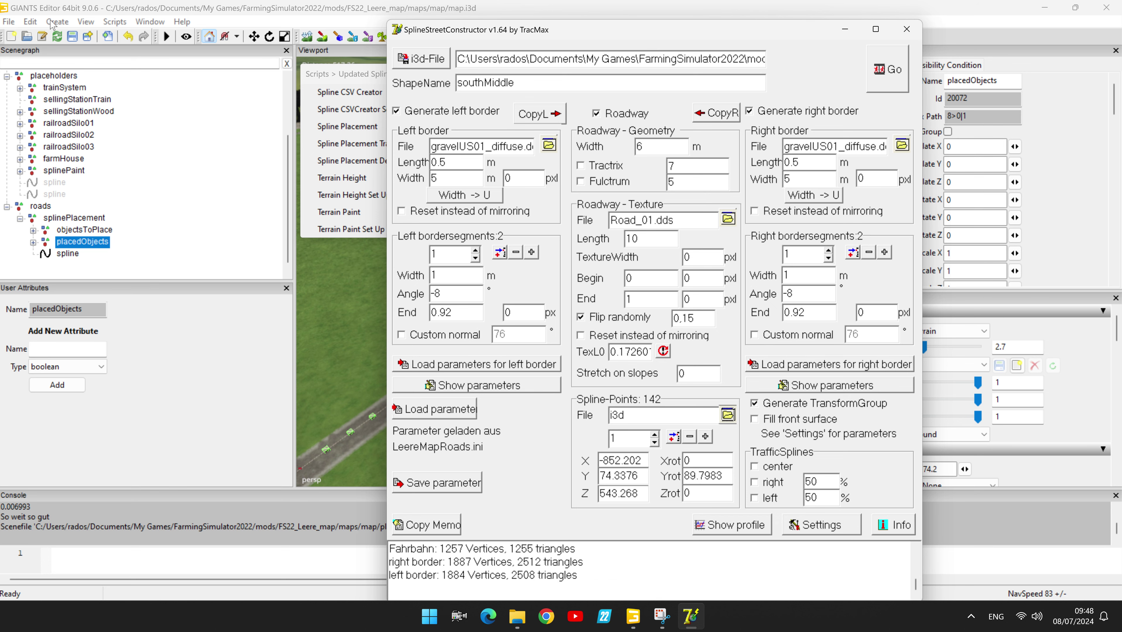
Back in GIANTS Editor, export the placedObjects group as postsSouthMiddle.i3d in the roads folder, replacing the existing file
{"action": "left_click", "coordinate": [8, 22]}
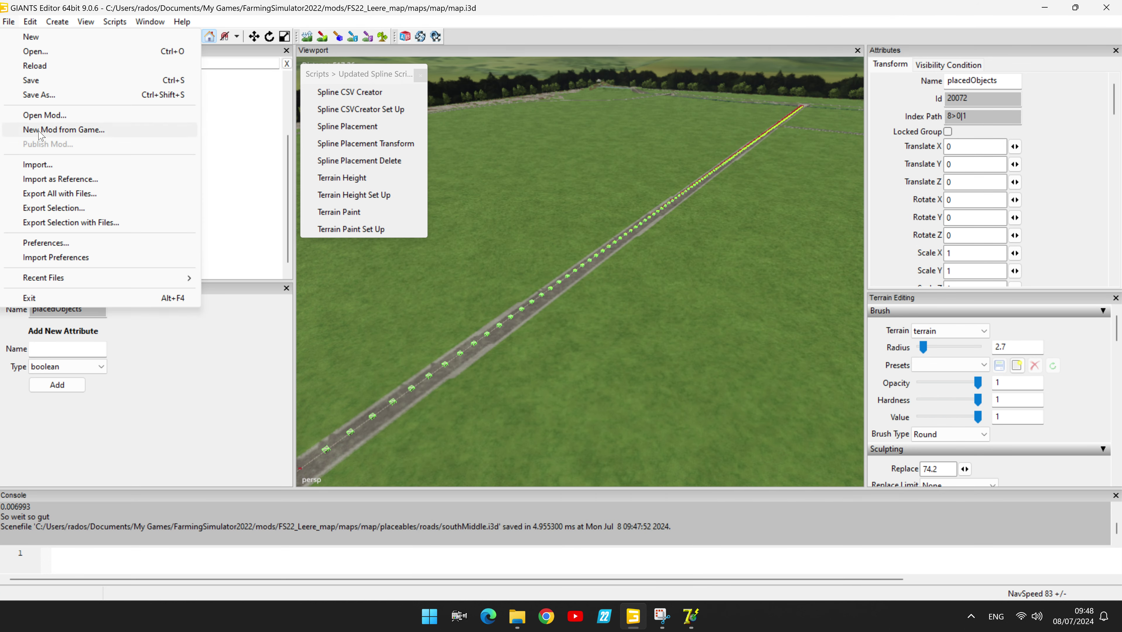
{"action": "left_click", "coordinate": [57, 206]}
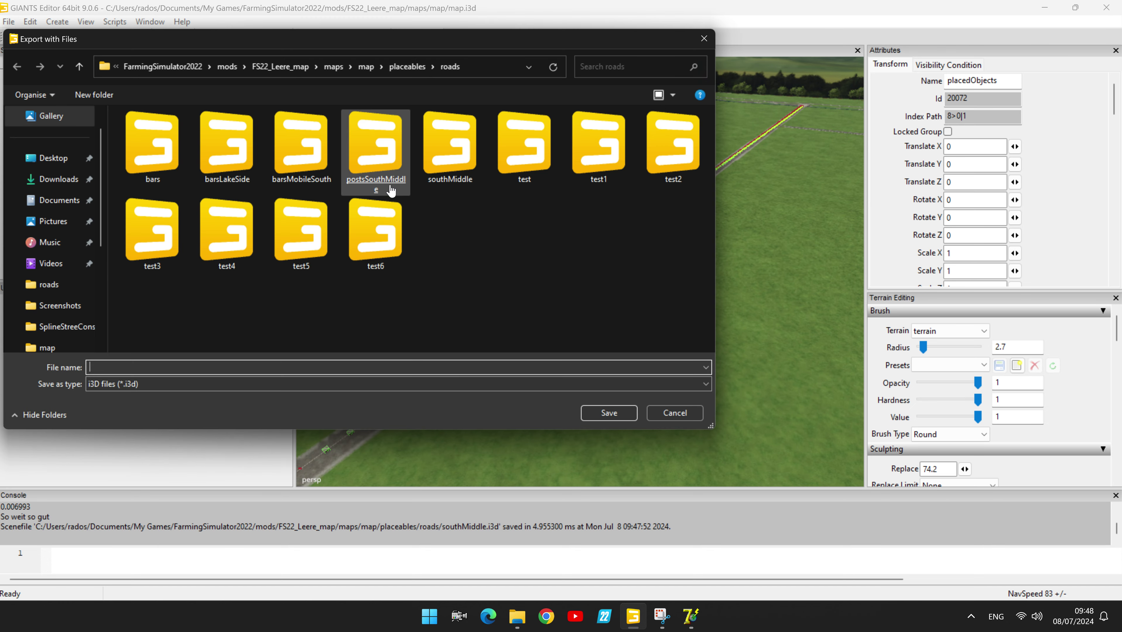
{"action": "double_click", "coordinate": [381, 165]}
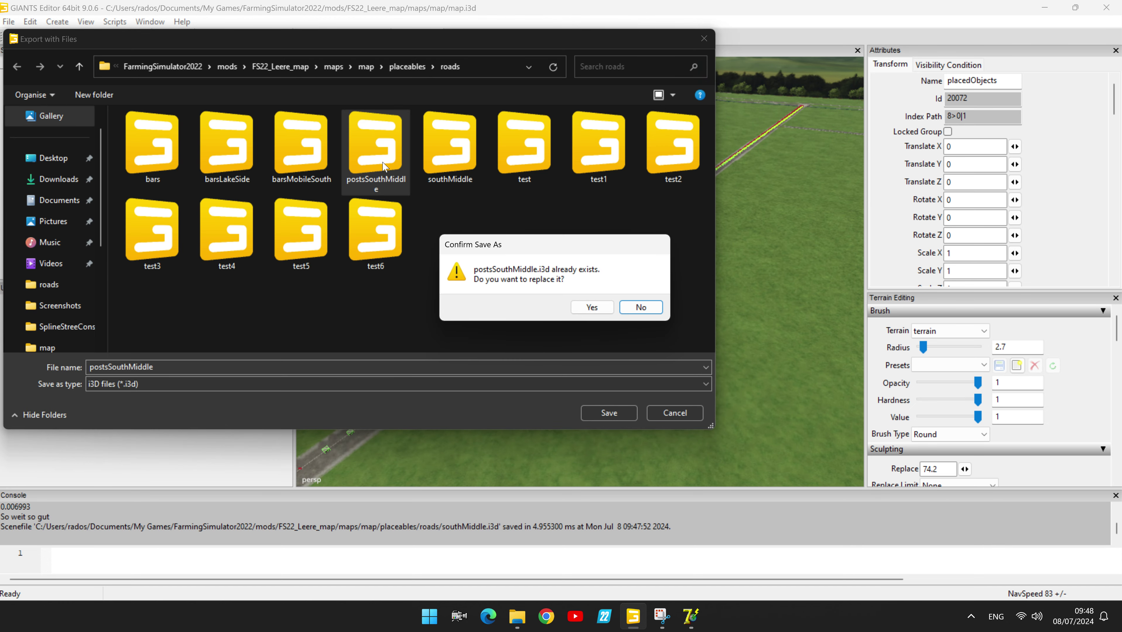
{"action": "left_click", "coordinate": [592, 307]}
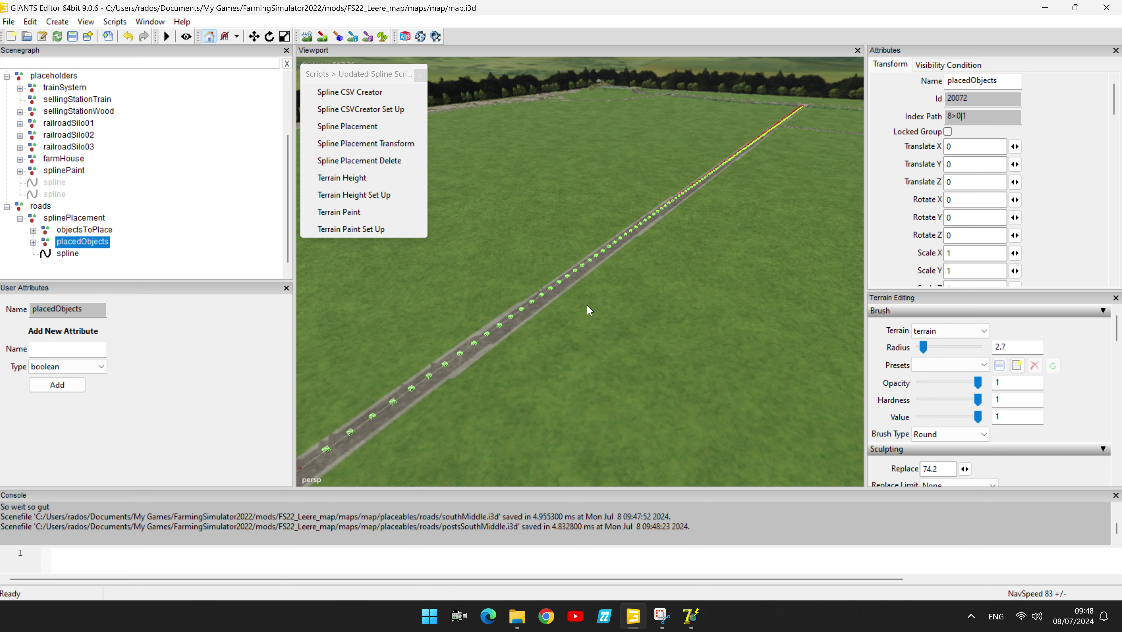
Switch to SplineStreetConstructor and load postsSouthMiddle.i3d from the roads folder as the spline points
{"action": "left_click", "coordinate": [698, 565]}
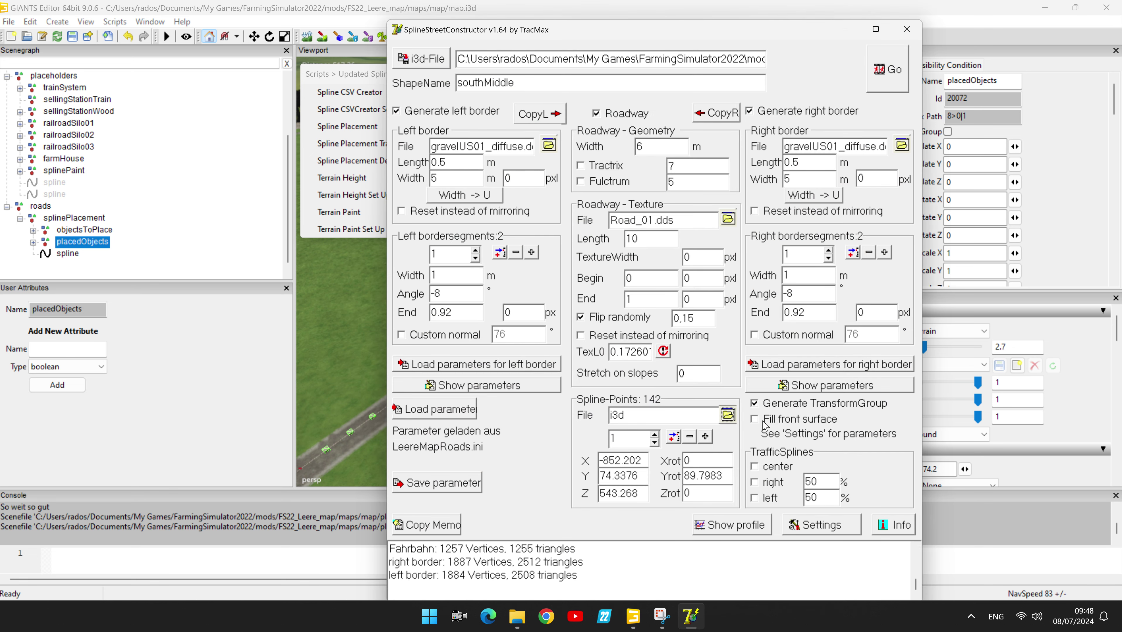
{"action": "left_click", "coordinate": [728, 415]}
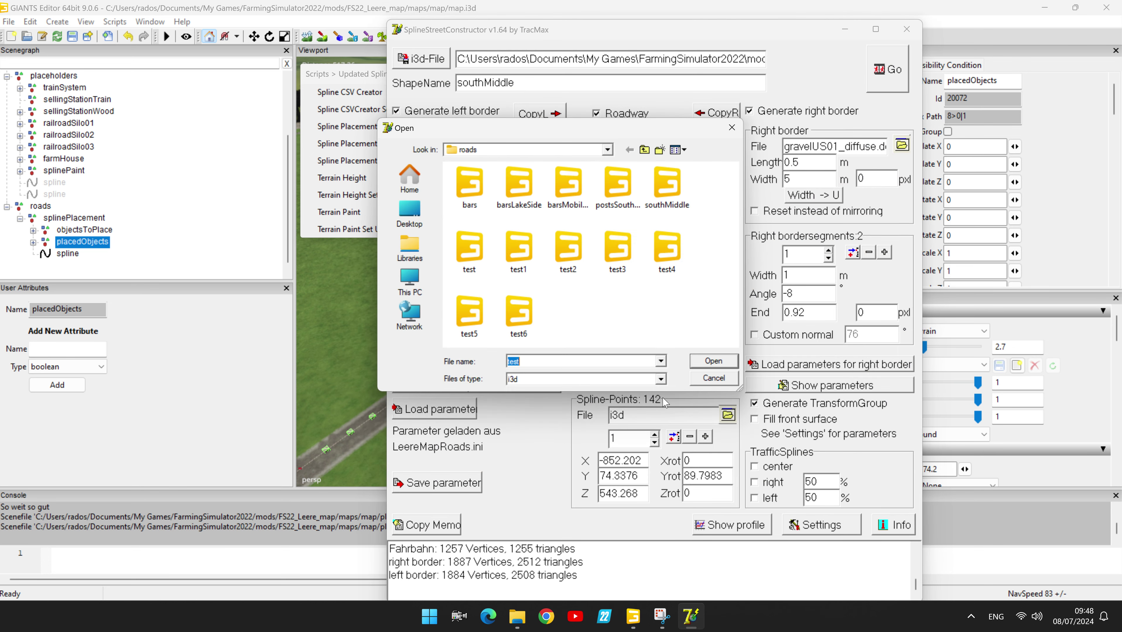
{"action": "double_click", "coordinate": [617, 197]}
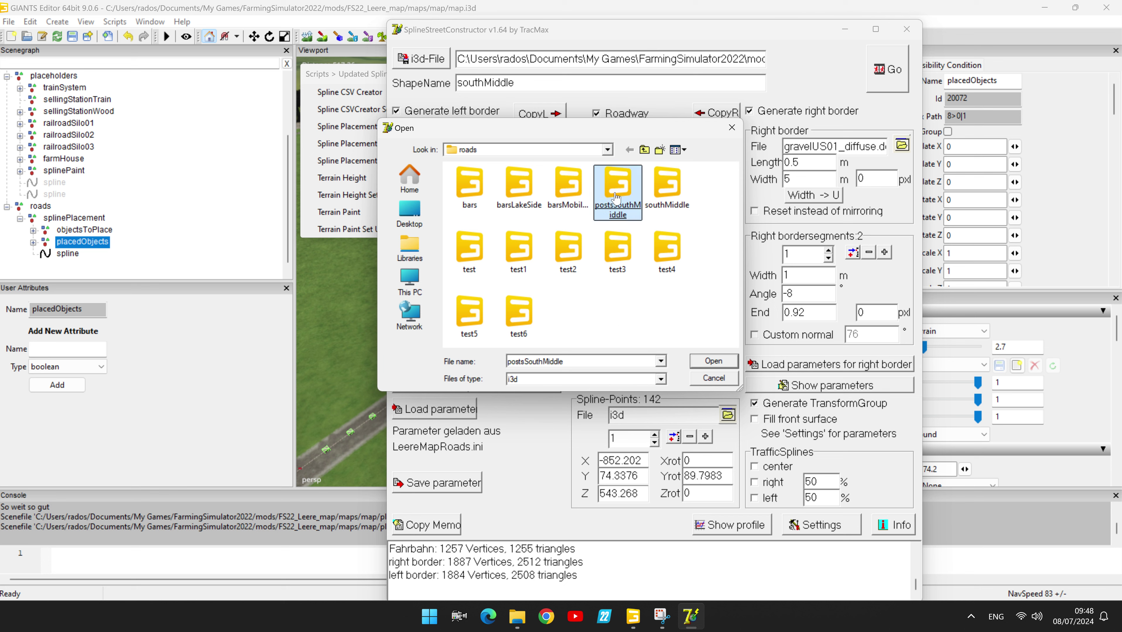
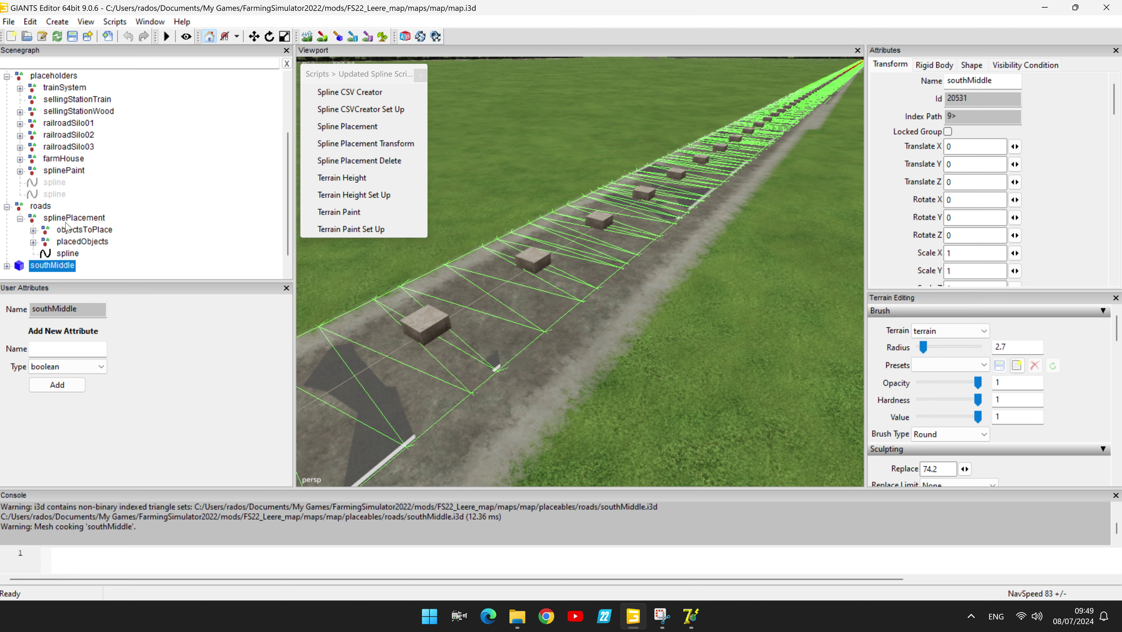
Check the imported southMiddle road's width at the asphalt junction, then set the roadway width to 8 m in SplineStreetConstructor and regenerate the road
{"action": "key", "text": "w"}
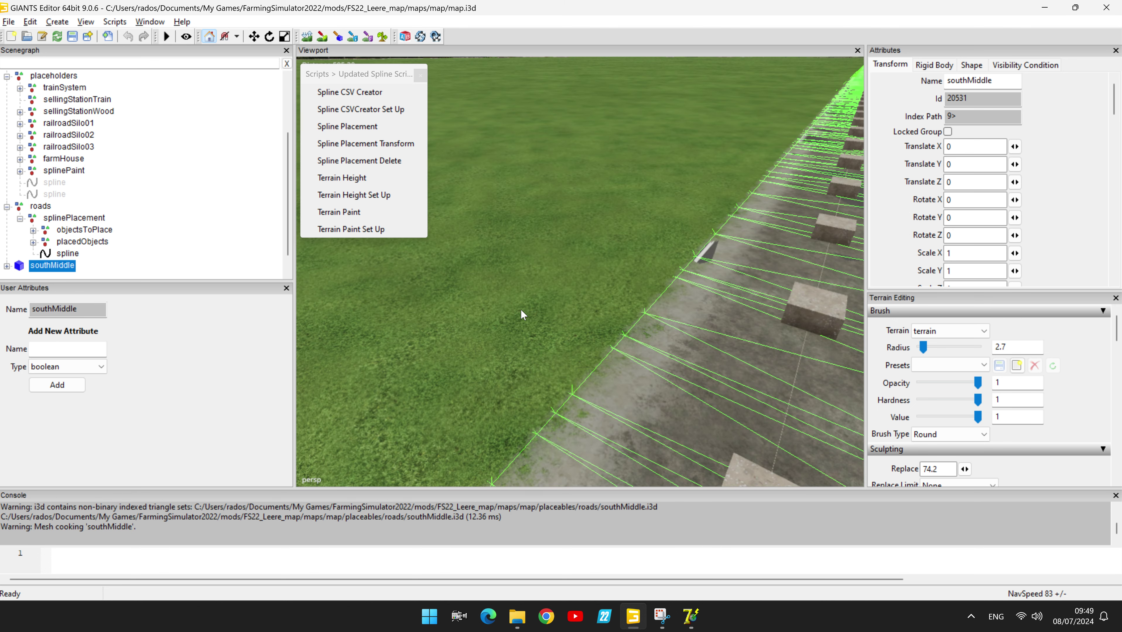
{"action": "right_click_drag", "start_coordinate": [520, 309], "coordinate": [651, 290]}
{"action": "scroll", "coordinate": [658, 287], "scroll_direction": "down", "scroll_amount": 5}
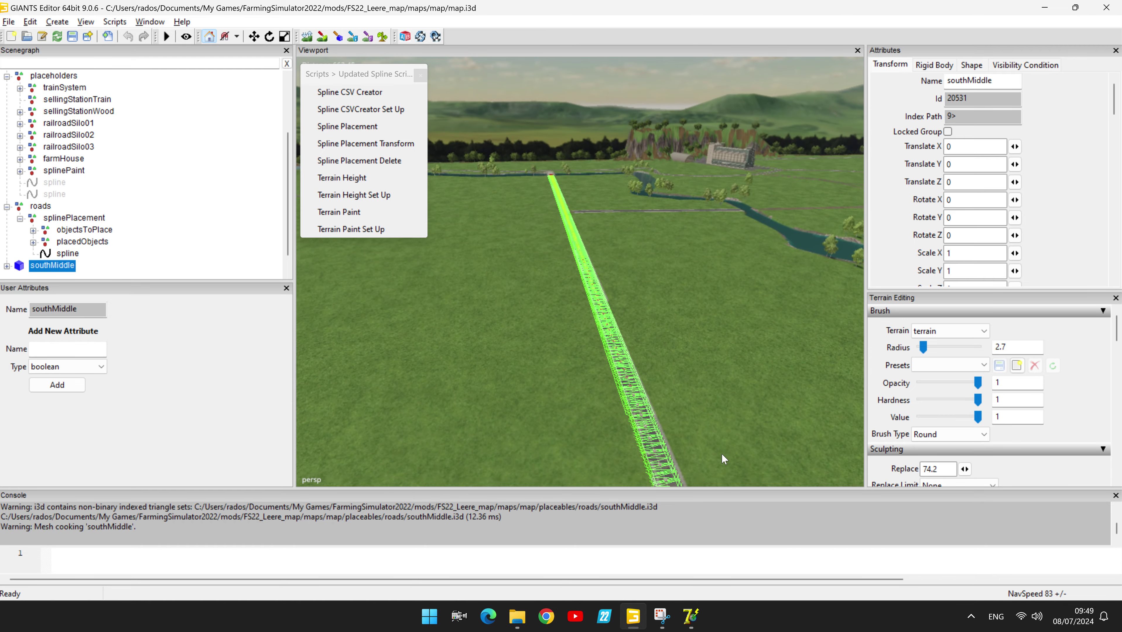
{"action": "right_click_drag", "start_coordinate": [721, 453], "coordinate": [727, 387]}
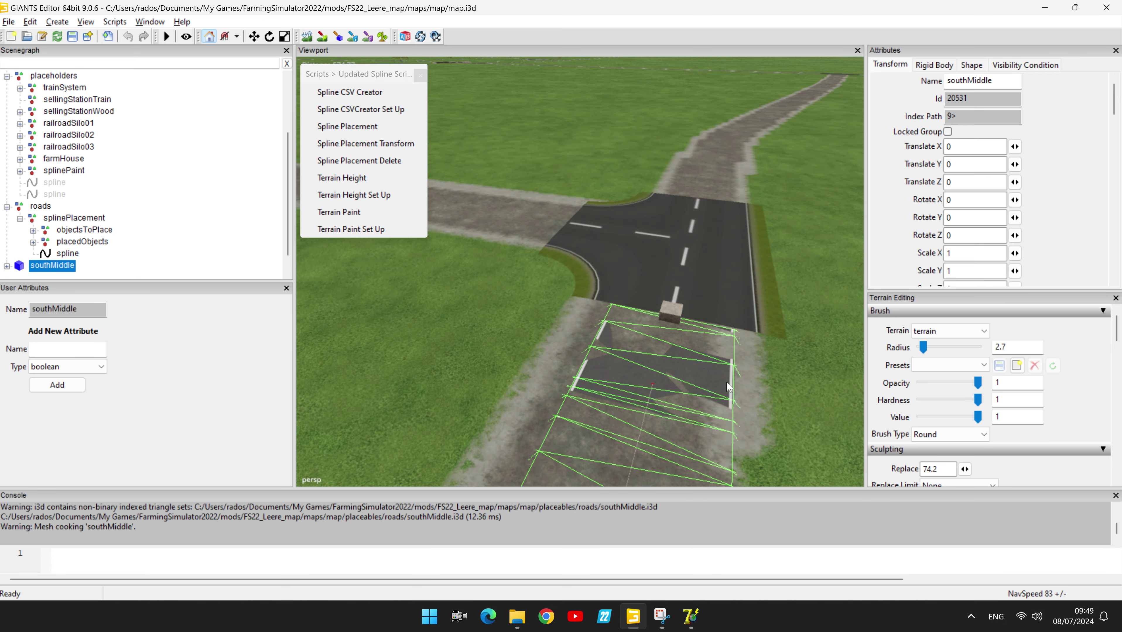
{"action": "scroll", "coordinate": [728, 388], "scroll_direction": "down", "scroll_amount": 3}
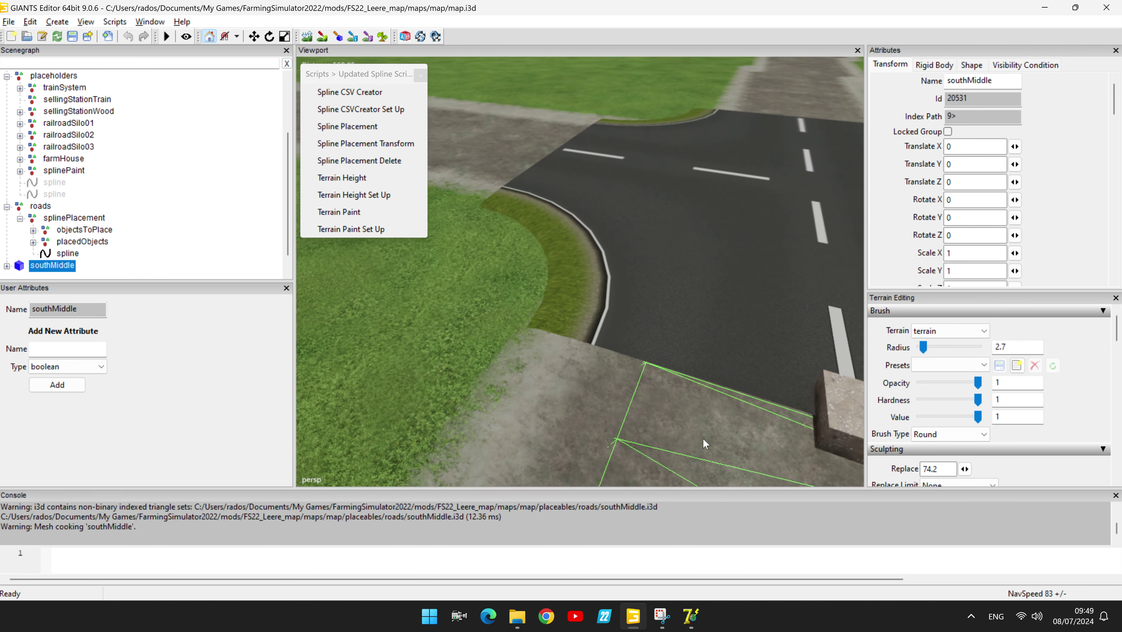
{"action": "right_click_drag", "start_coordinate": [711, 425], "coordinate": [702, 413]}
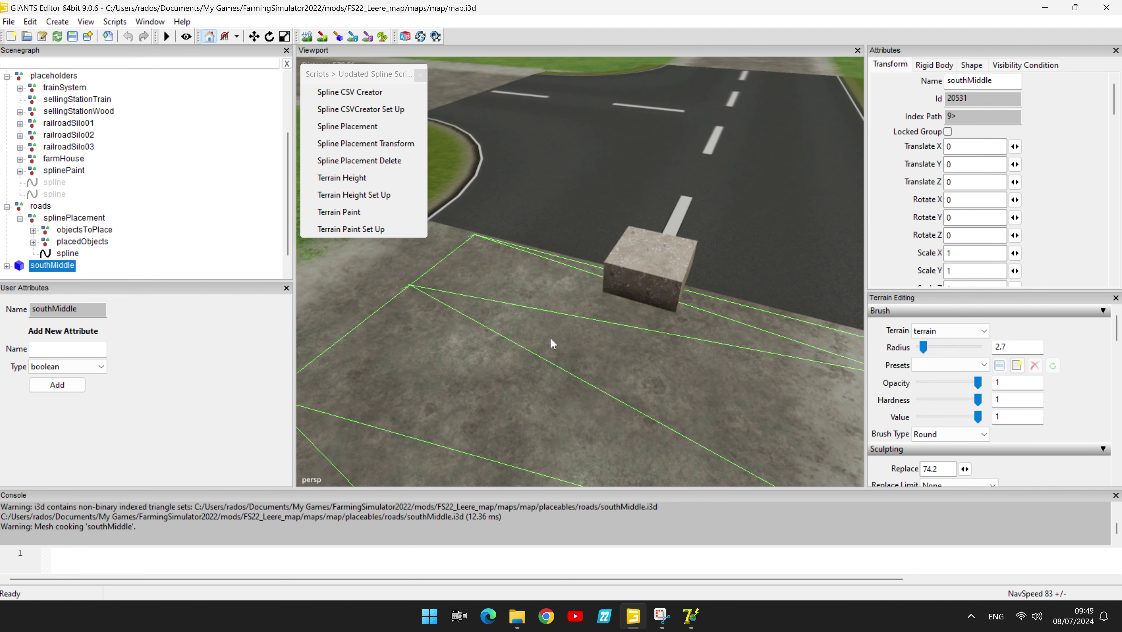
{"action": "left_click", "coordinate": [688, 620]}
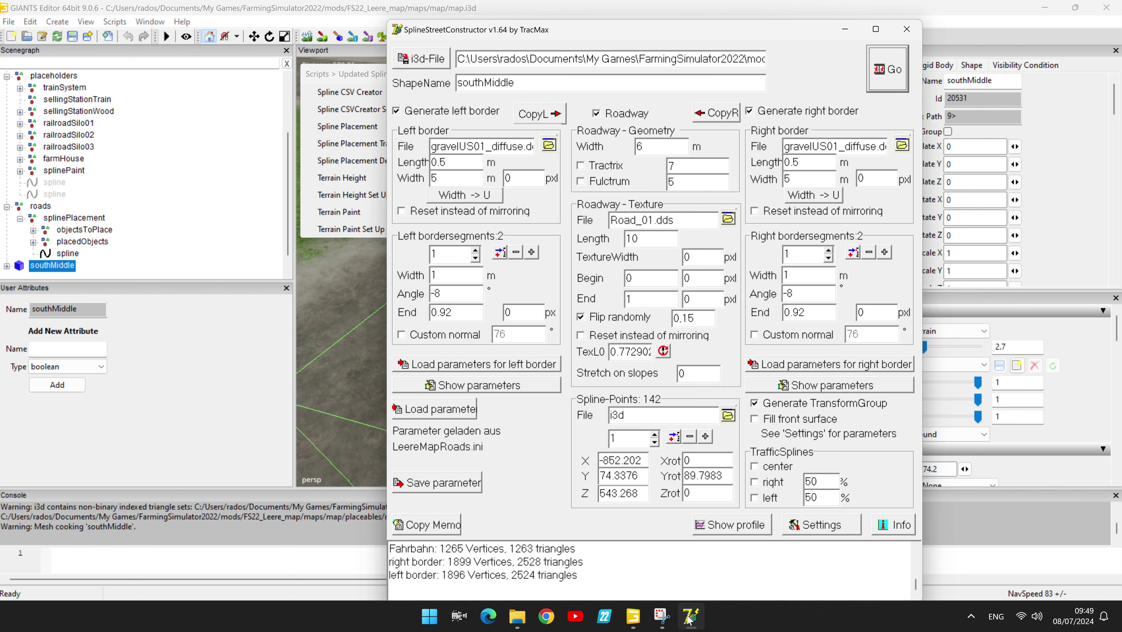
{"action": "double_click", "coordinate": [642, 146]}
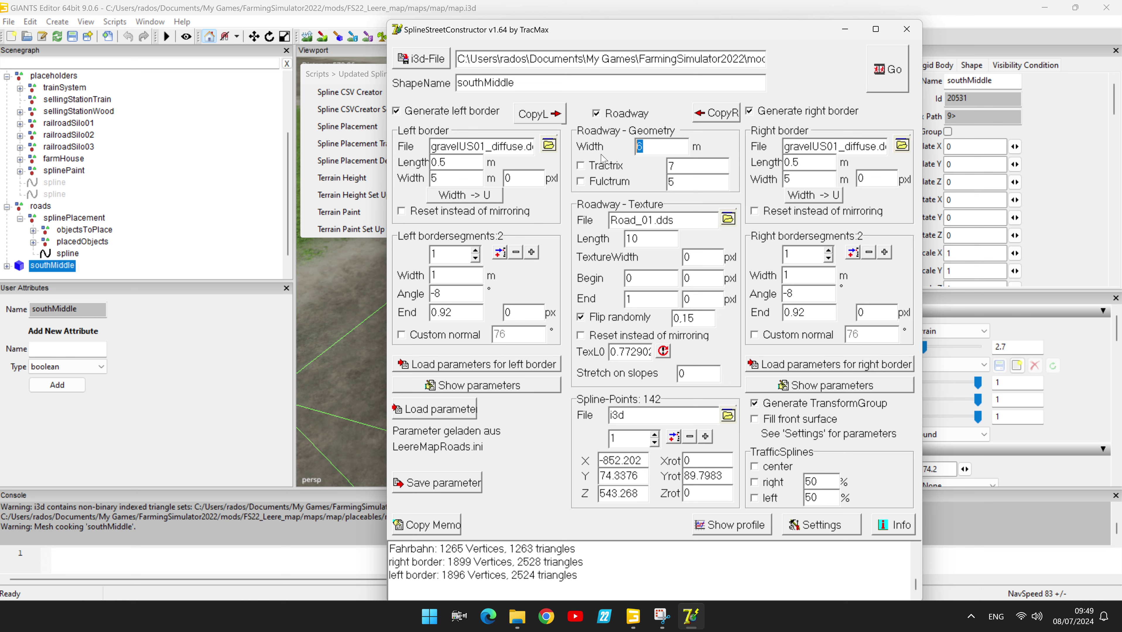
{"action": "type", "text": "8"}
{"action": "left_click", "coordinate": [691, 188]}
{"action": "left_click", "coordinate": [875, 75]}
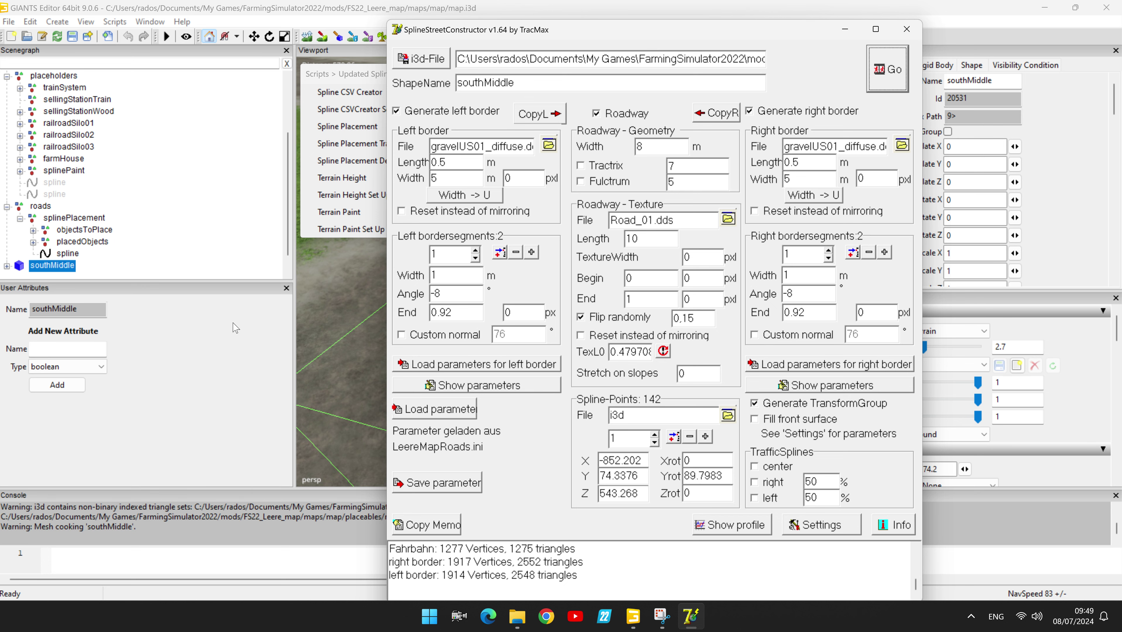
Back in GIANTS Editor, delete the old southMiddle road from the scene and import the regenerated southMiddle.i3d
{"action": "left_click", "coordinate": [317, 292]}
{"action": "scroll", "coordinate": [363, 292], "scroll_direction": "down", "scroll_amount": 2}
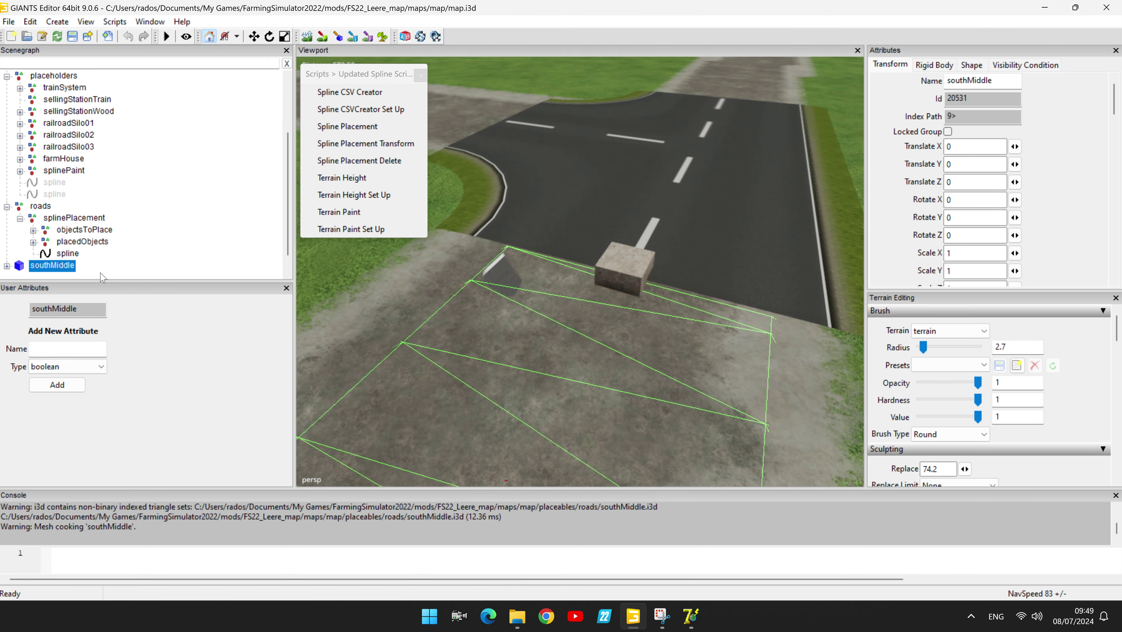
{"action": "key", "text": "Delete"}
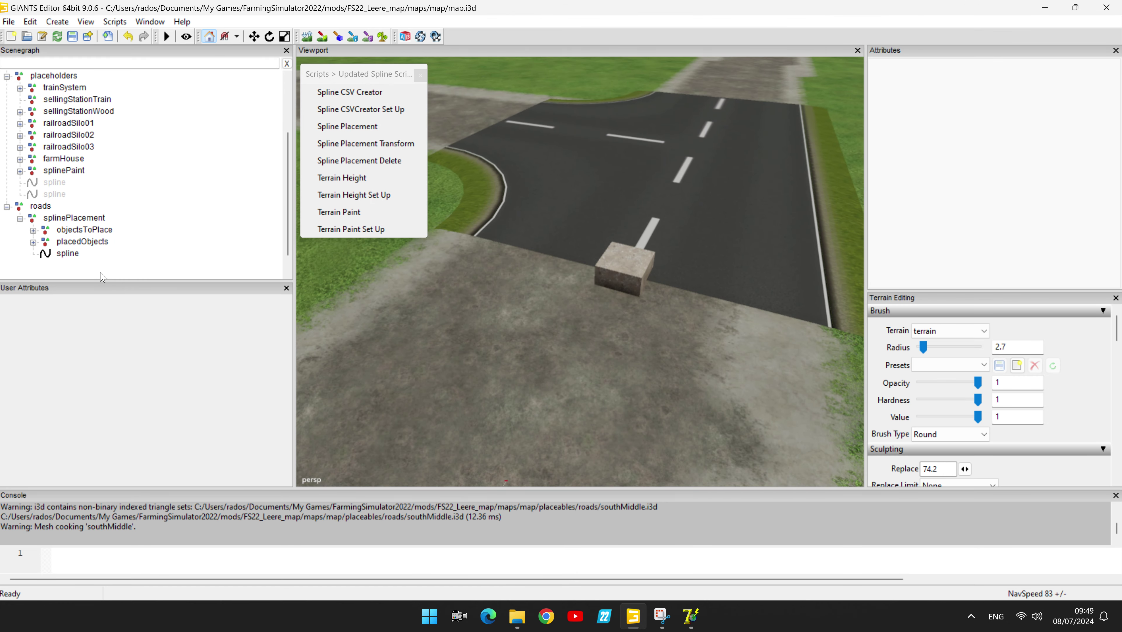
{"action": "left_click", "coordinate": [9, 22]}
{"action": "left_click", "coordinate": [44, 165]}
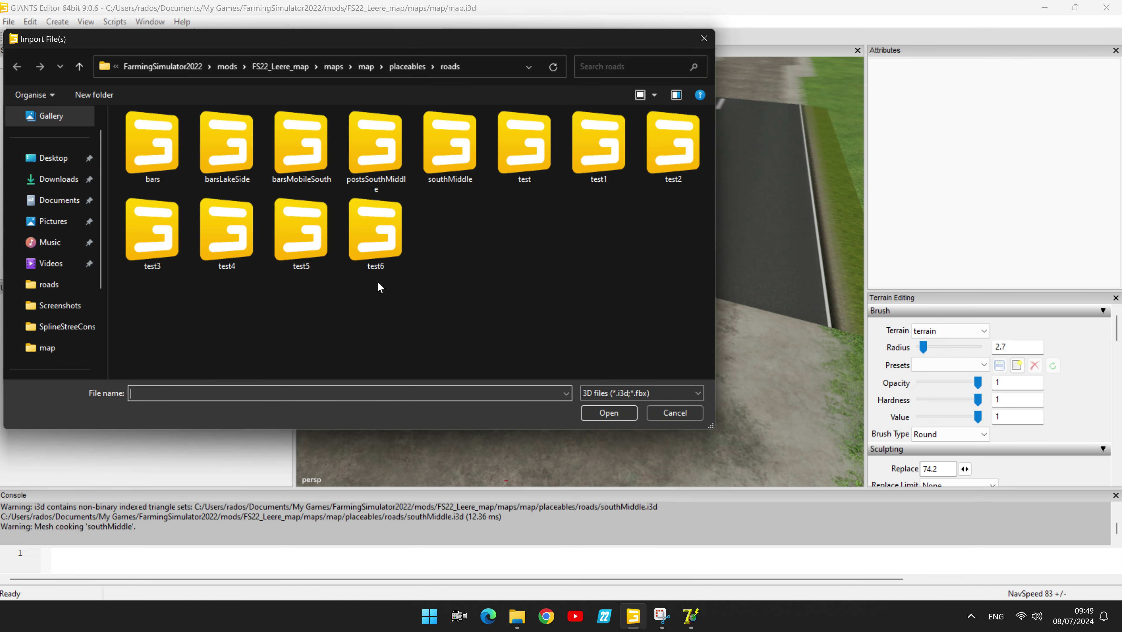
{"action": "double_click", "coordinate": [460, 173]}
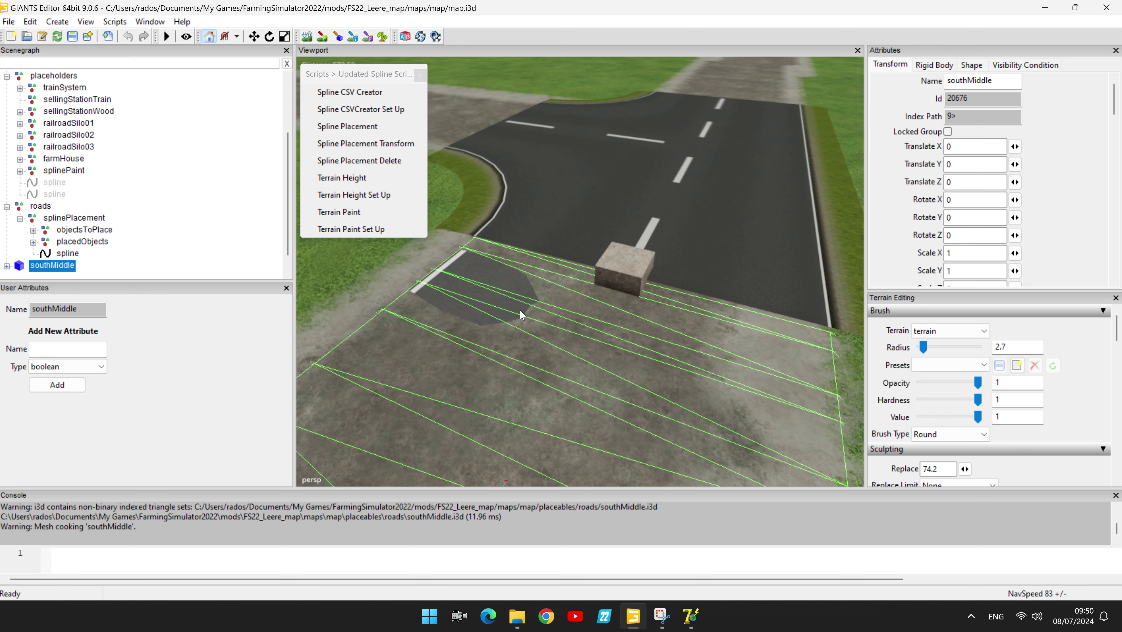
Examine how the reimported southMiddle road meets the asphalt junction and lies on the terrain, from above and at ground level
{"action": "scroll", "coordinate": [531, 307], "scroll_direction": "up", "scroll_amount": 10}
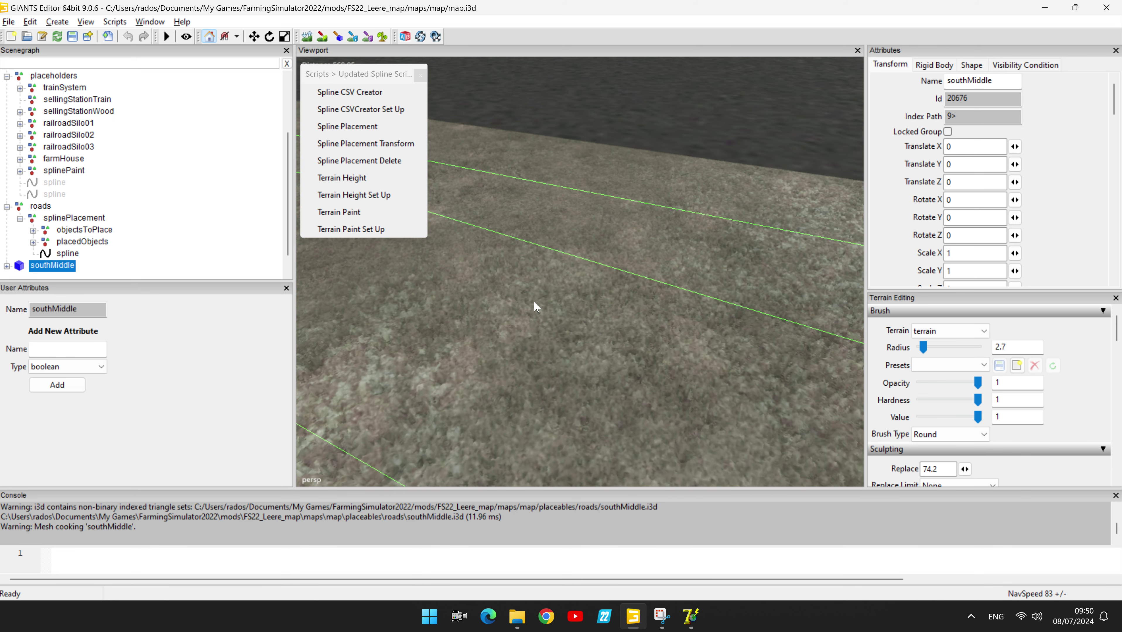
{"action": "scroll", "coordinate": [535, 303], "scroll_direction": "down", "scroll_amount": 5}
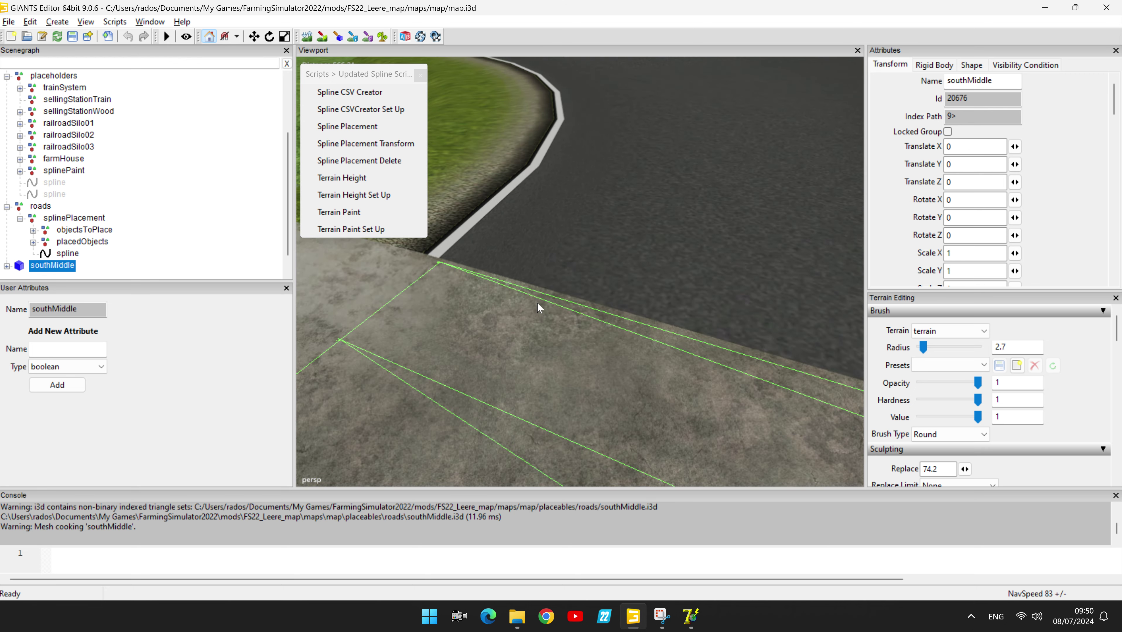
{"action": "scroll", "coordinate": [538, 306], "scroll_direction": "up", "scroll_amount": 3}
{"action": "scroll", "coordinate": [540, 300], "scroll_direction": "down", "scroll_amount": 5}
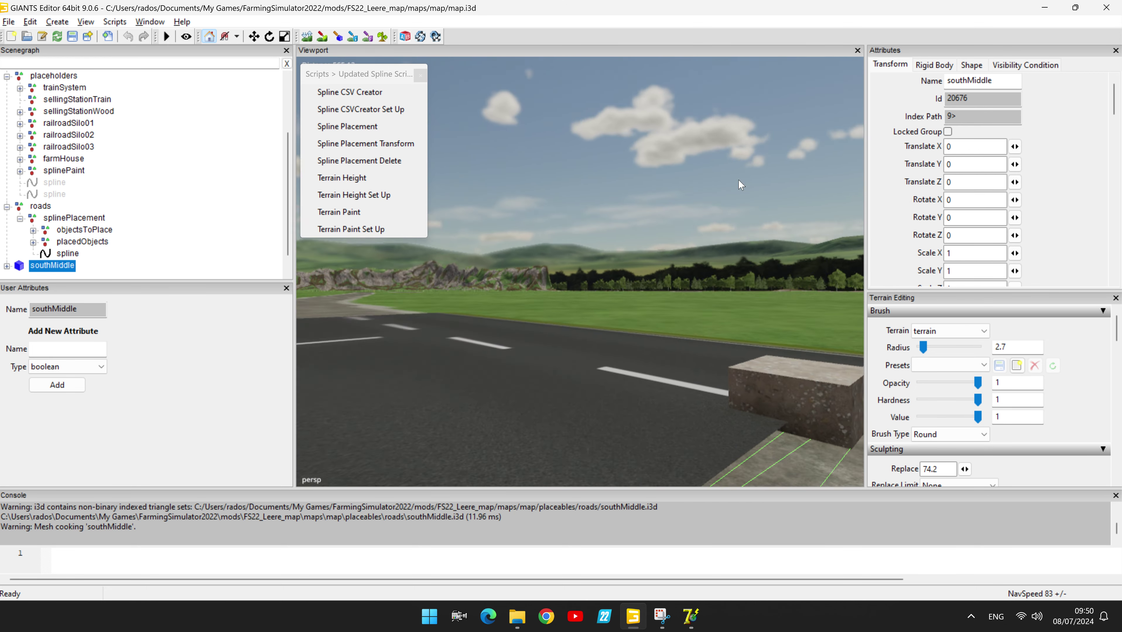
{"action": "scroll", "coordinate": [619, 266], "scroll_direction": "up", "scroll_amount": 6}
{"action": "scroll", "coordinate": [725, 210], "scroll_direction": "down", "scroll_amount": 5}
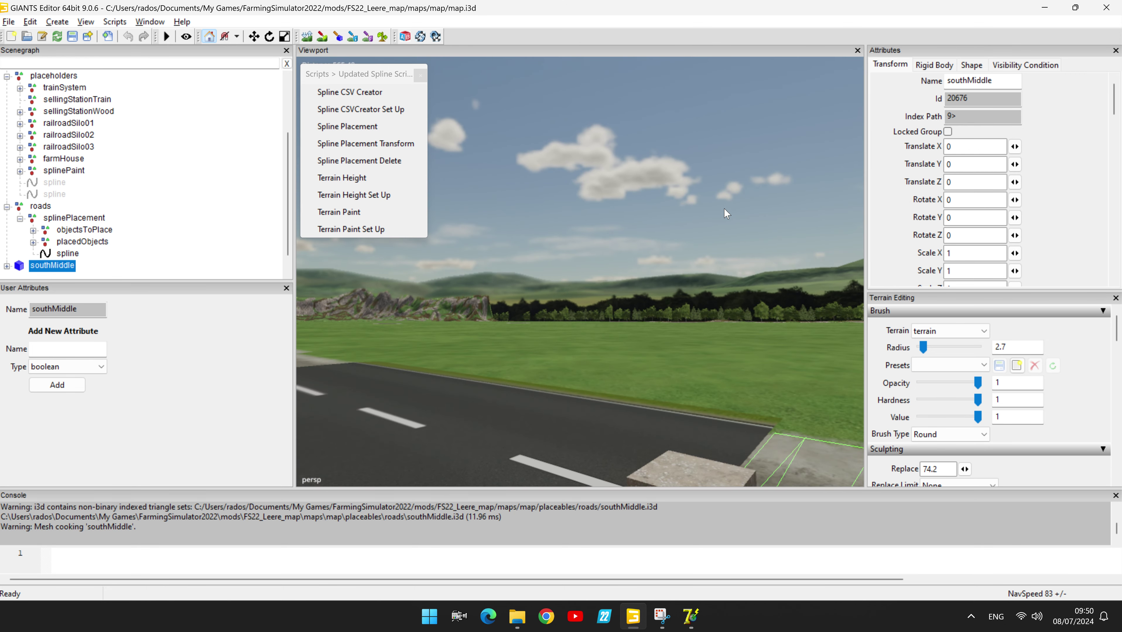
{"action": "scroll", "coordinate": [727, 212], "scroll_direction": "down", "scroll_amount": 2}
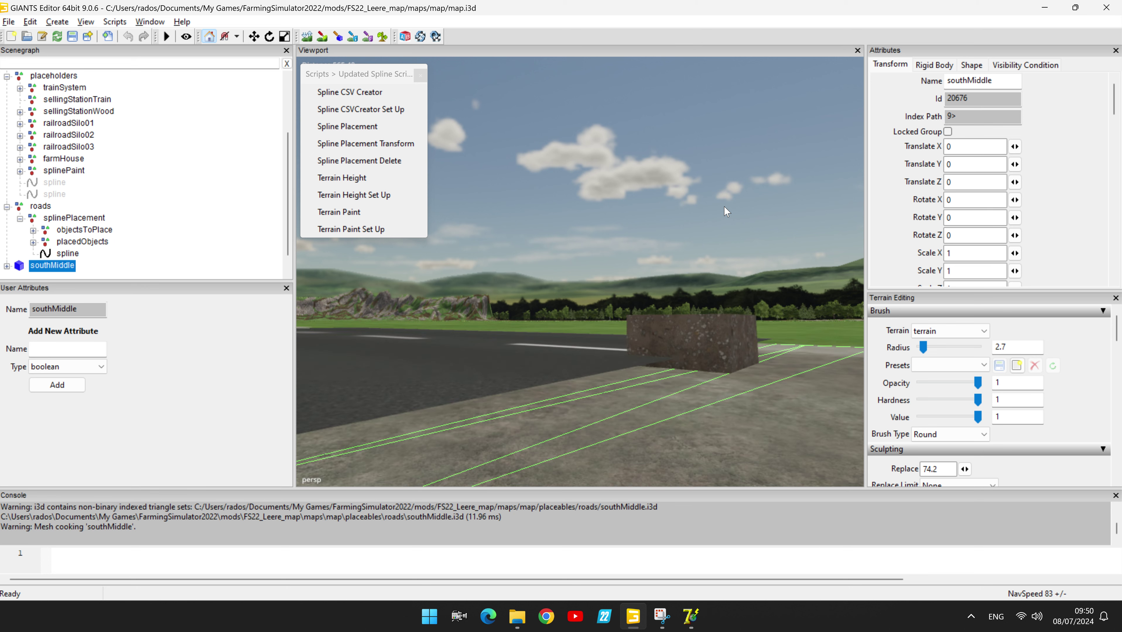
{"action": "scroll", "coordinate": [726, 212], "scroll_direction": "up", "scroll_amount": 4}
{"action": "scroll", "coordinate": [726, 212], "scroll_direction": "down", "scroll_amount": 5}
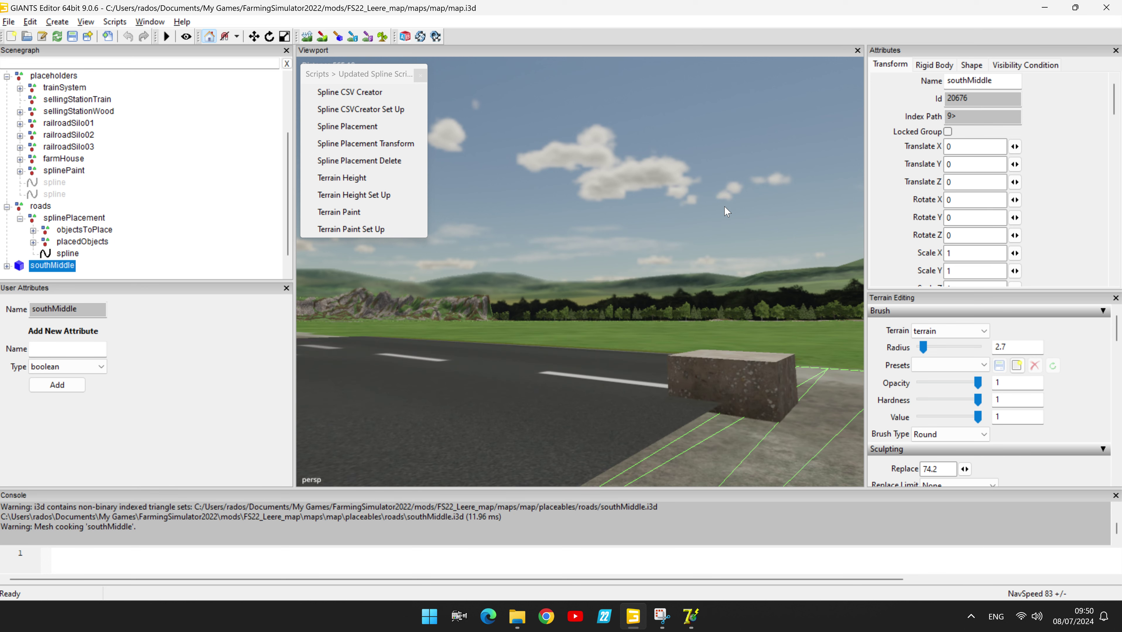
{"action": "scroll", "coordinate": [726, 212], "scroll_direction": "up", "scroll_amount": 2}
{"action": "scroll", "coordinate": [726, 212], "scroll_direction": "down", "scroll_amount": 2}
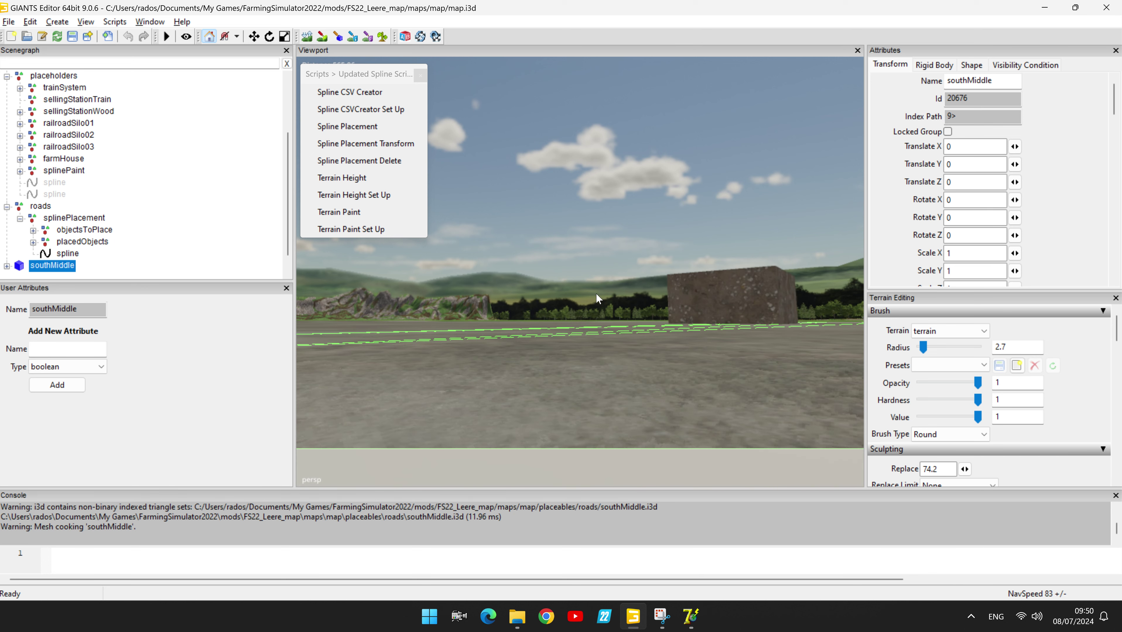
{"action": "scroll", "coordinate": [596, 294], "scroll_direction": "up", "scroll_amount": 2}
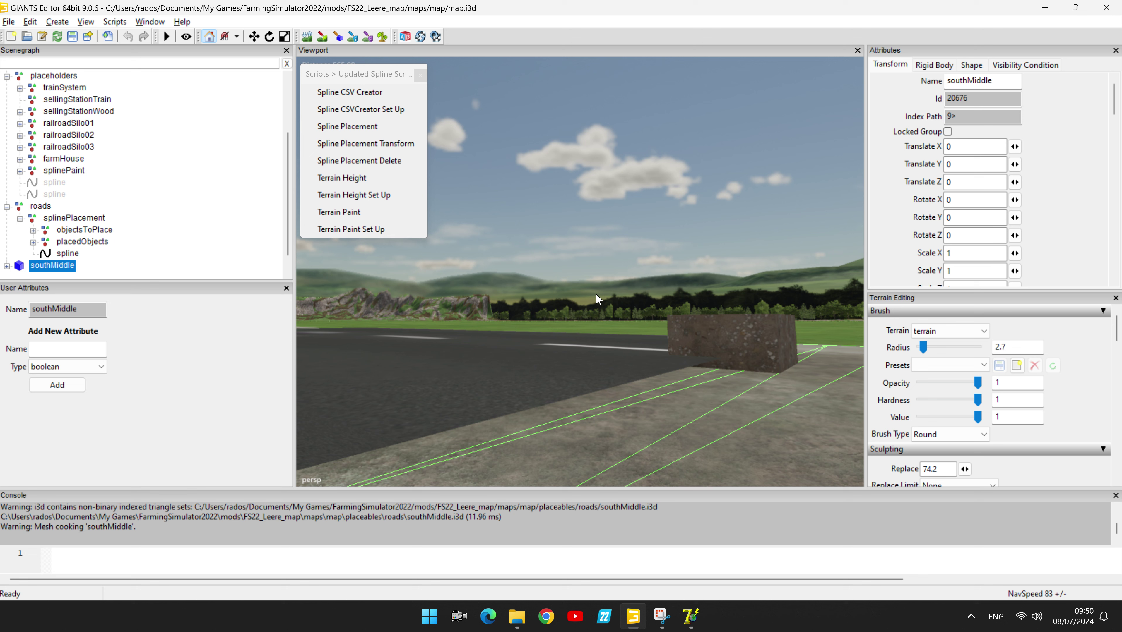
{"action": "scroll", "coordinate": [596, 294], "scroll_direction": "down", "scroll_amount": 3}
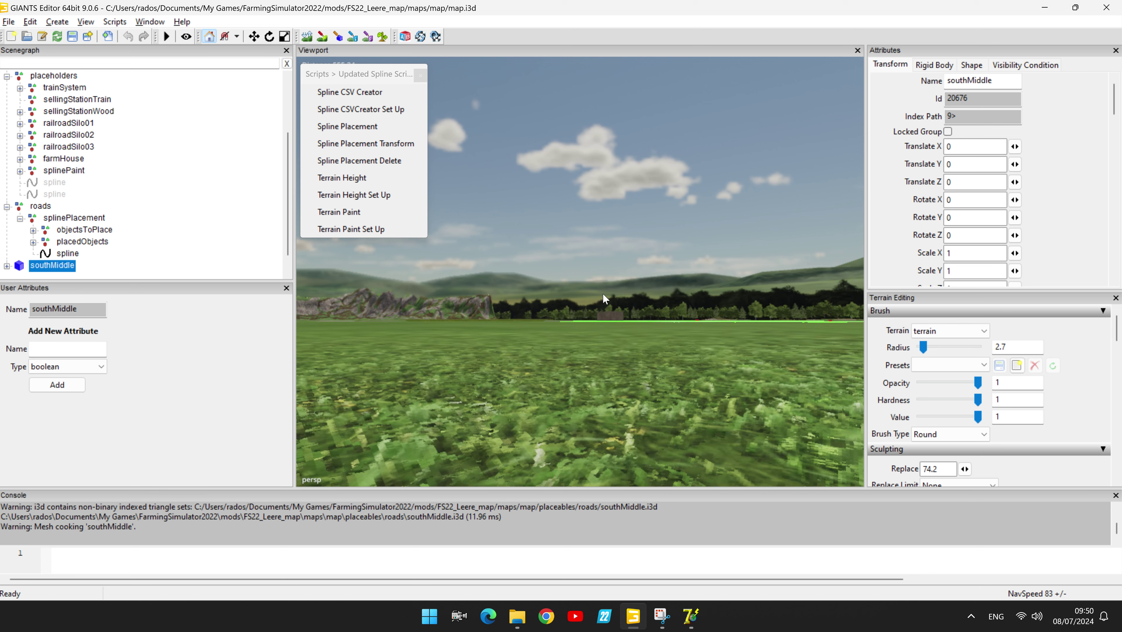
{"action": "scroll", "coordinate": [605, 297], "scroll_direction": "down", "scroll_amount": 2}
{"action": "scroll", "coordinate": [627, 260], "scroll_direction": "up", "scroll_amount": 3}
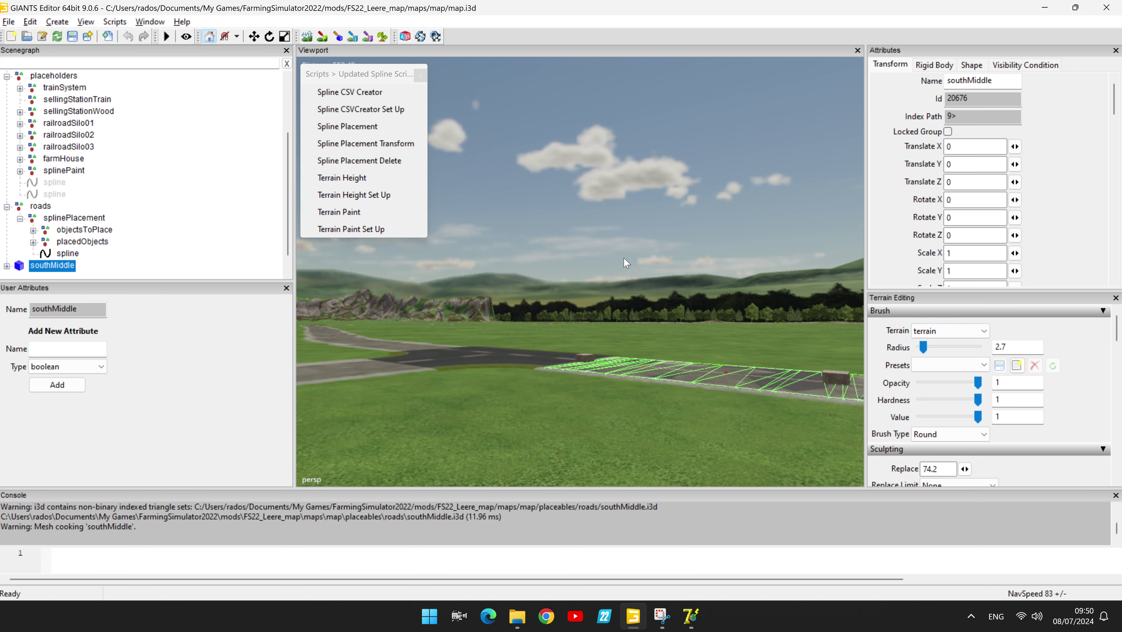
Raise the southMiddle road above the terrain by trying Y translations of 0.1 and 0.05
{"action": "right_click_drag", "start_coordinate": [608, 272], "coordinate": [812, 356]}
{"action": "right_click_drag", "start_coordinate": [724, 337], "coordinate": [899, 341]}
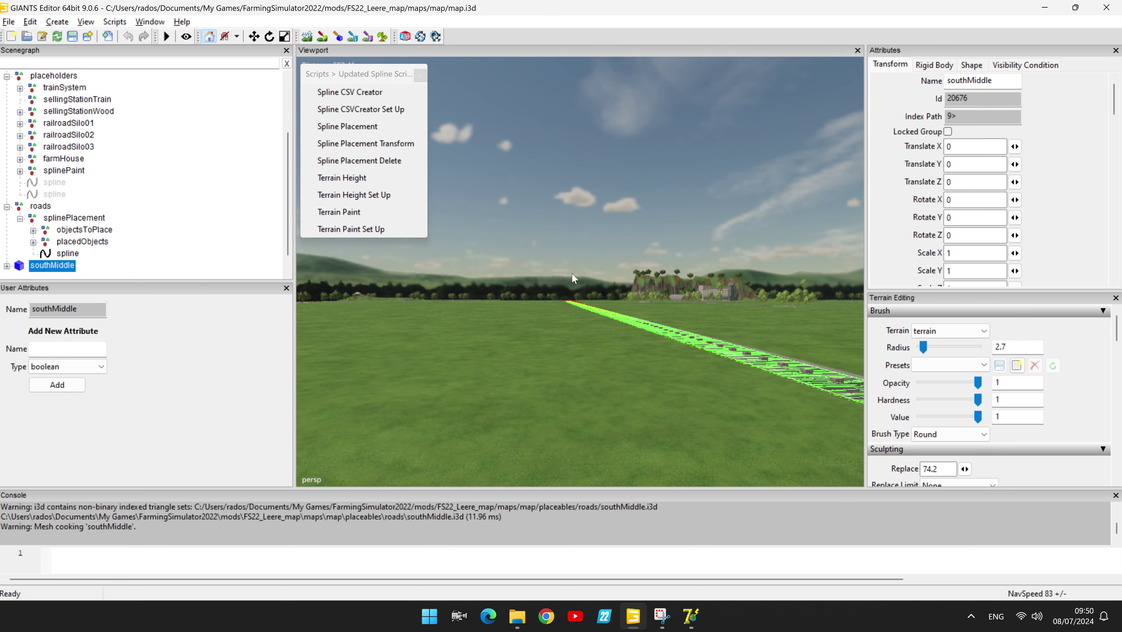
{"action": "key", "text": "f"}
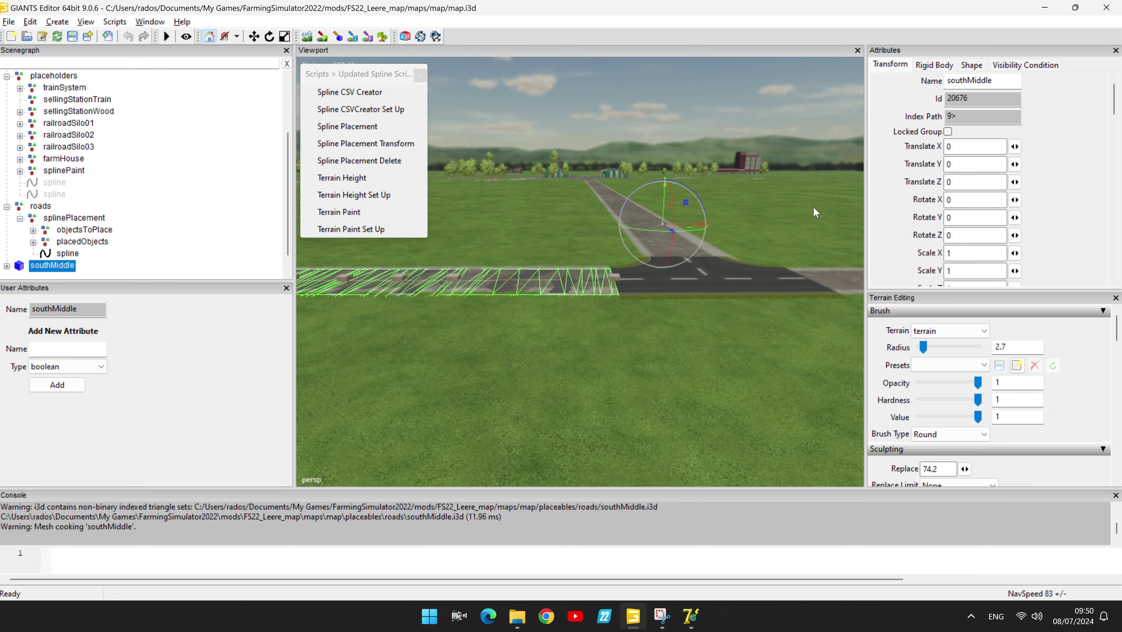
{"action": "scroll", "coordinate": [682, 373], "scroll_direction": "up", "scroll_amount": 5}
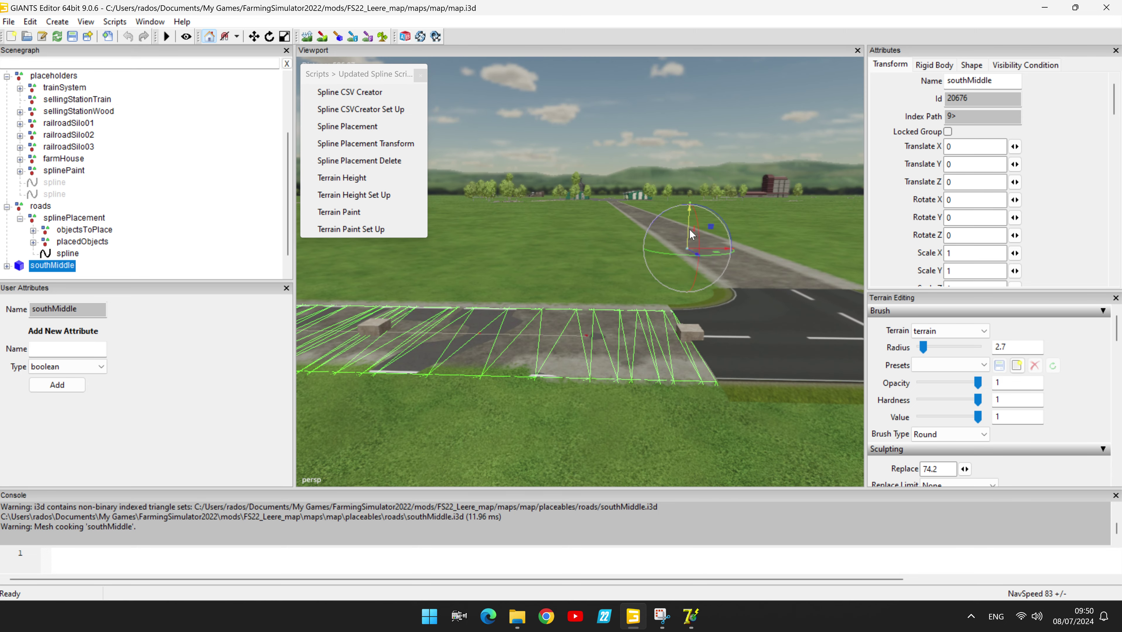
{"action": "left_click_drag", "start_coordinate": [689, 233], "coordinate": [689, 231]}
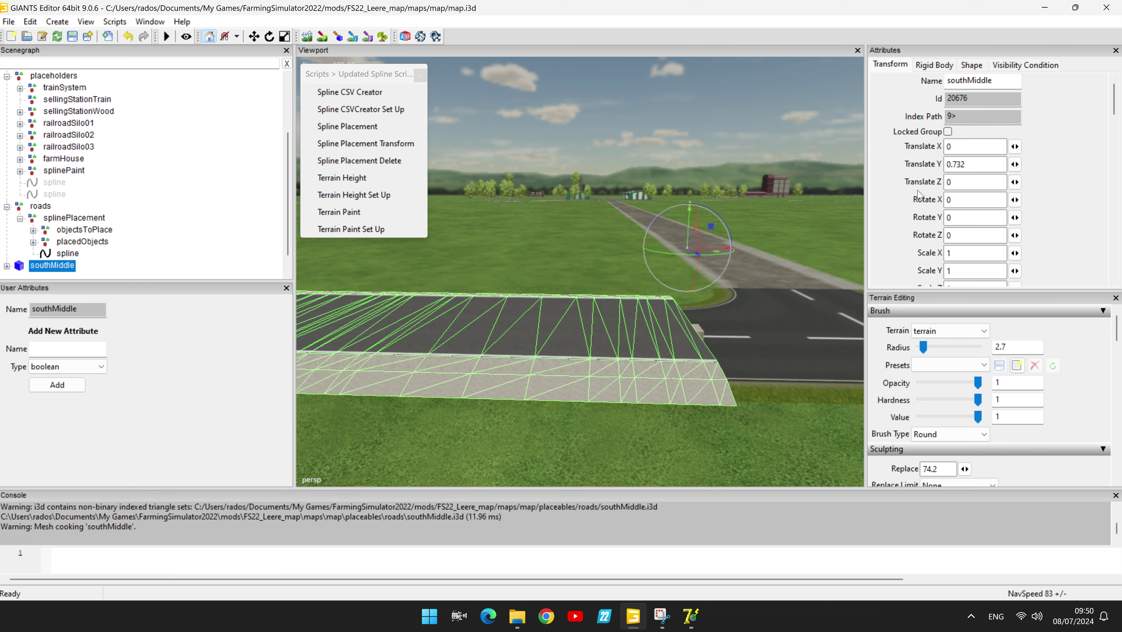
{"action": "left_click", "coordinate": [965, 164]}
{"action": "key", "text": "BackSpace"}
{"action": "key", "text": "BackSpace"}
{"action": "key", "text": "BackSpace"}
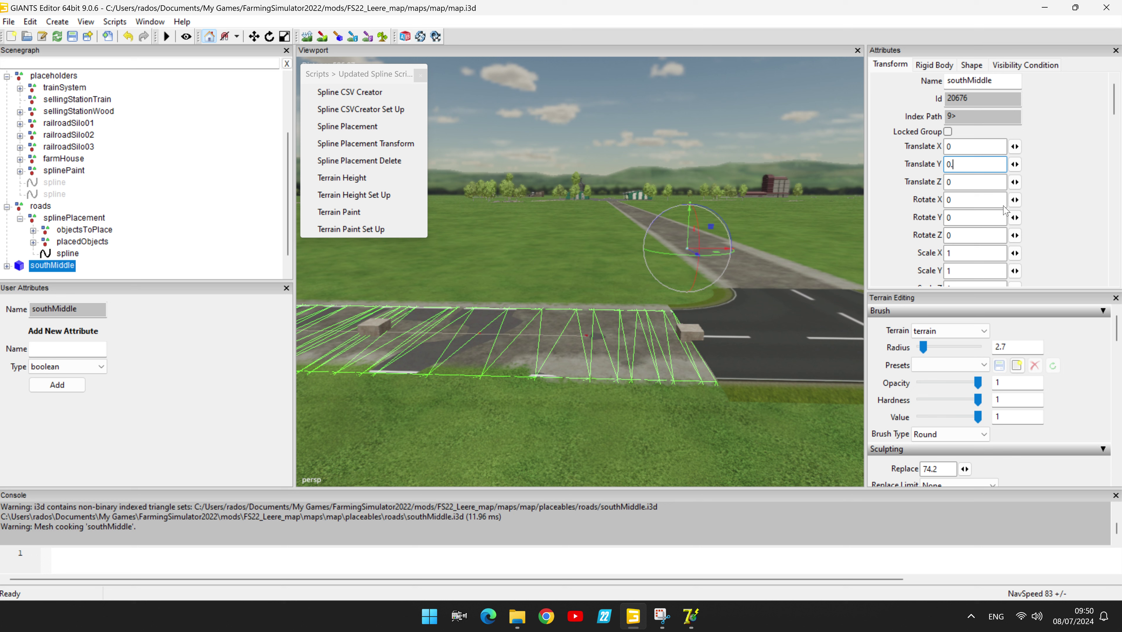
{"action": "type", "text": "1"}
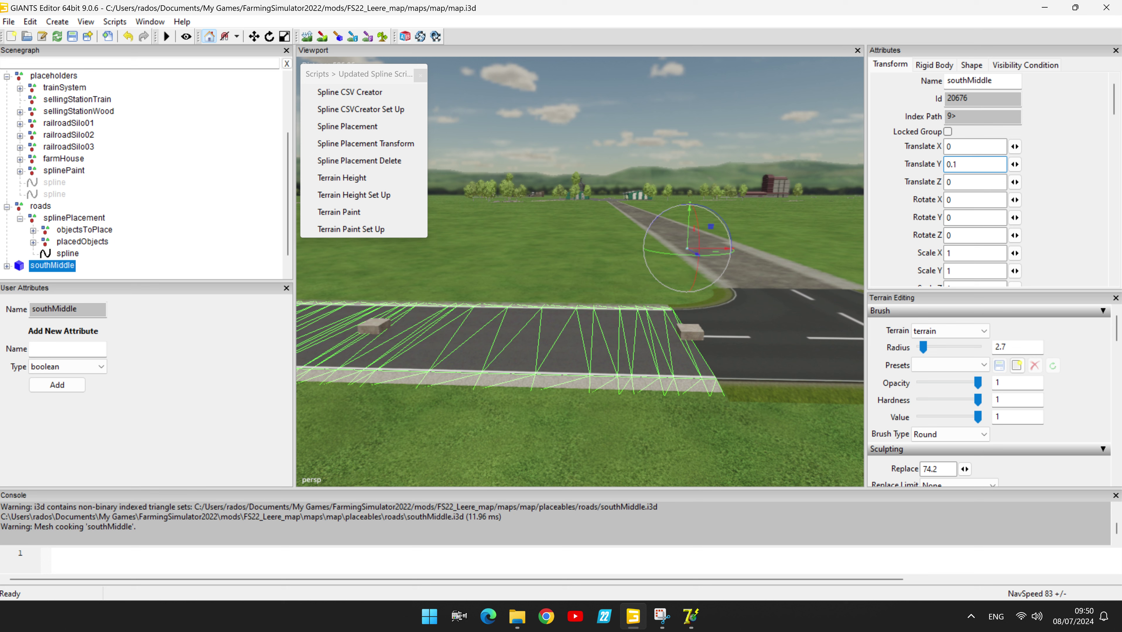
{"action": "key", "text": "BackSpace"}
{"action": "type", "text": "0"}
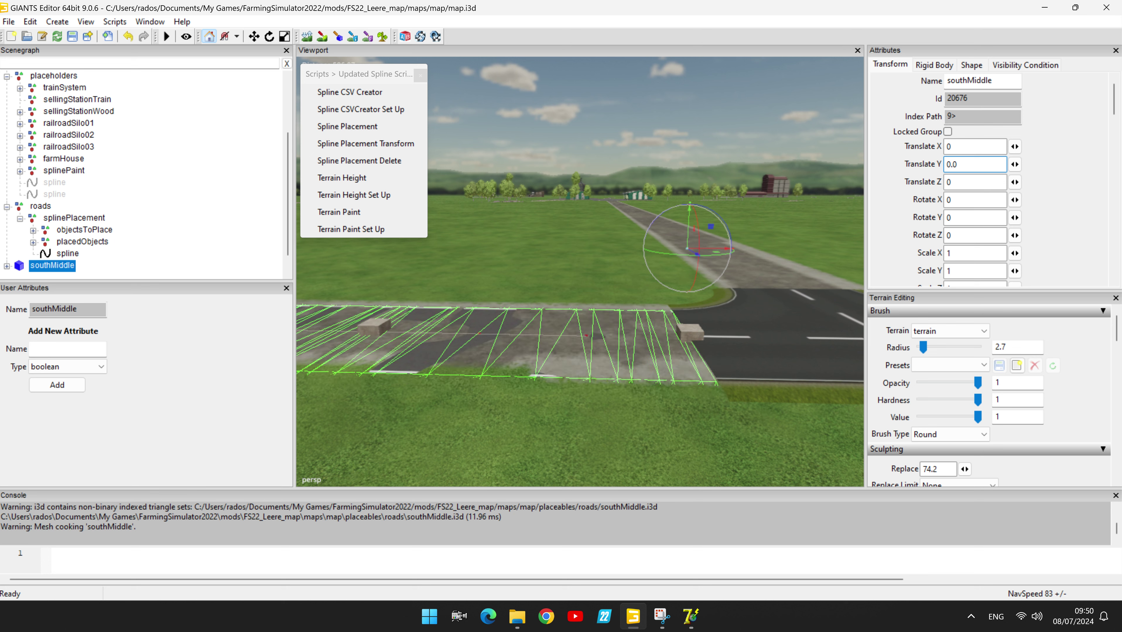
{"action": "type", "text": "5"}
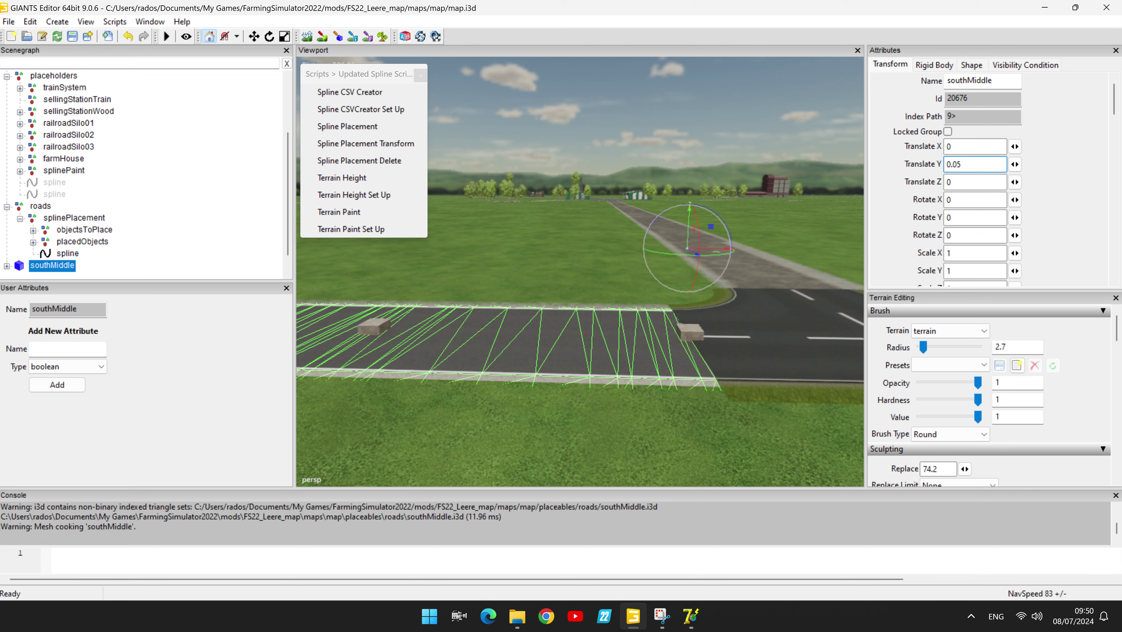
Fine-tune the southMiddle road's height against the concrete surface and kerb, trying 0.03 and settling on a Y translation of 0.02
{"action": "right_click_drag", "start_coordinate": [664, 360], "coordinate": [702, 456]}
{"action": "right_click_drag", "start_coordinate": [698, 387], "coordinate": [736, 293]}
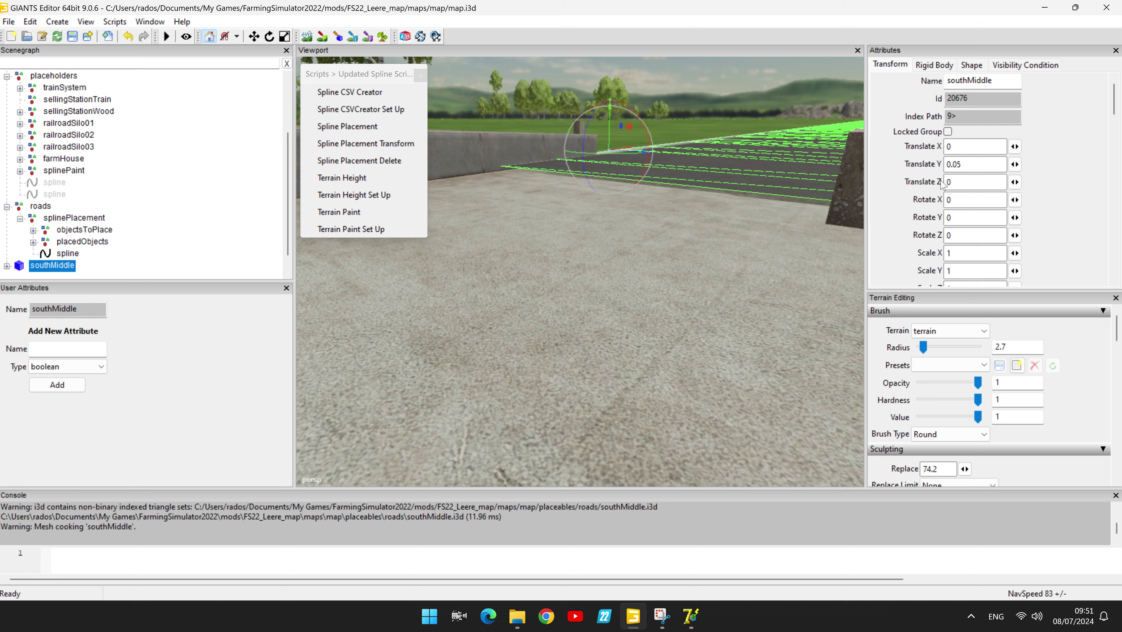
{"action": "left_click", "coordinate": [962, 165]}
{"action": "key", "text": "BackSpace"}
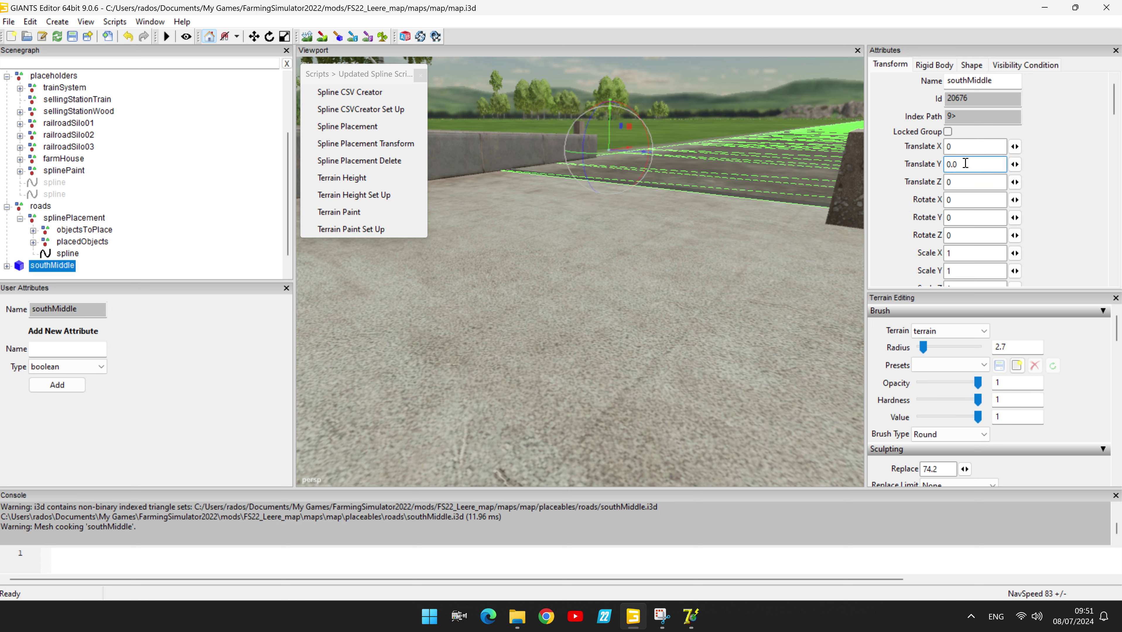
{"action": "type", "text": "3"}
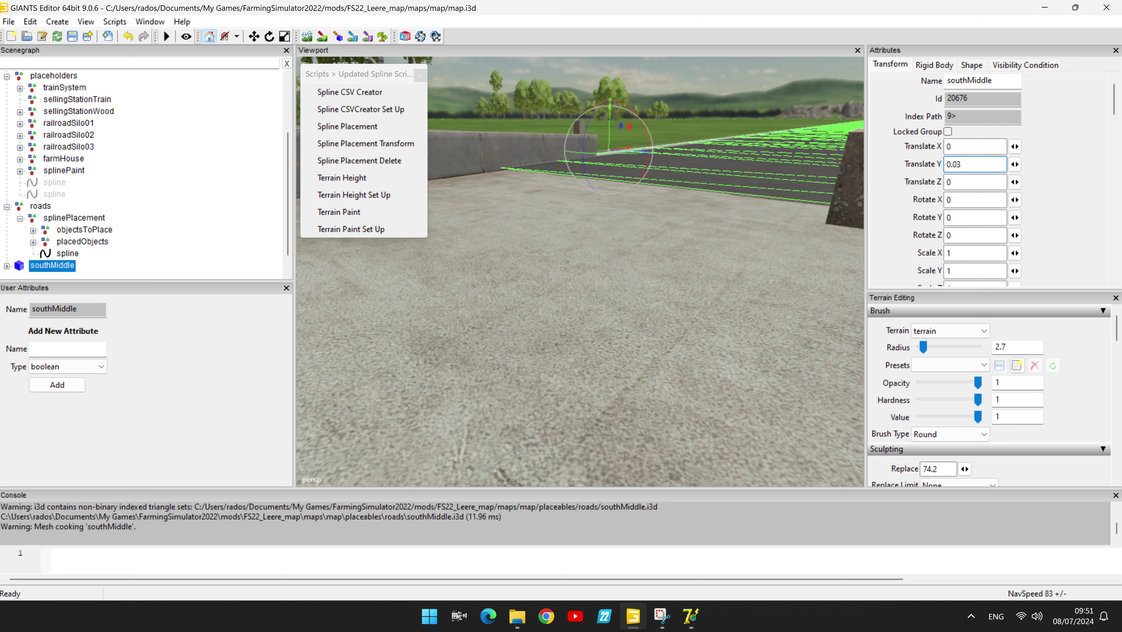
{"action": "key", "text": "BackSpace"}
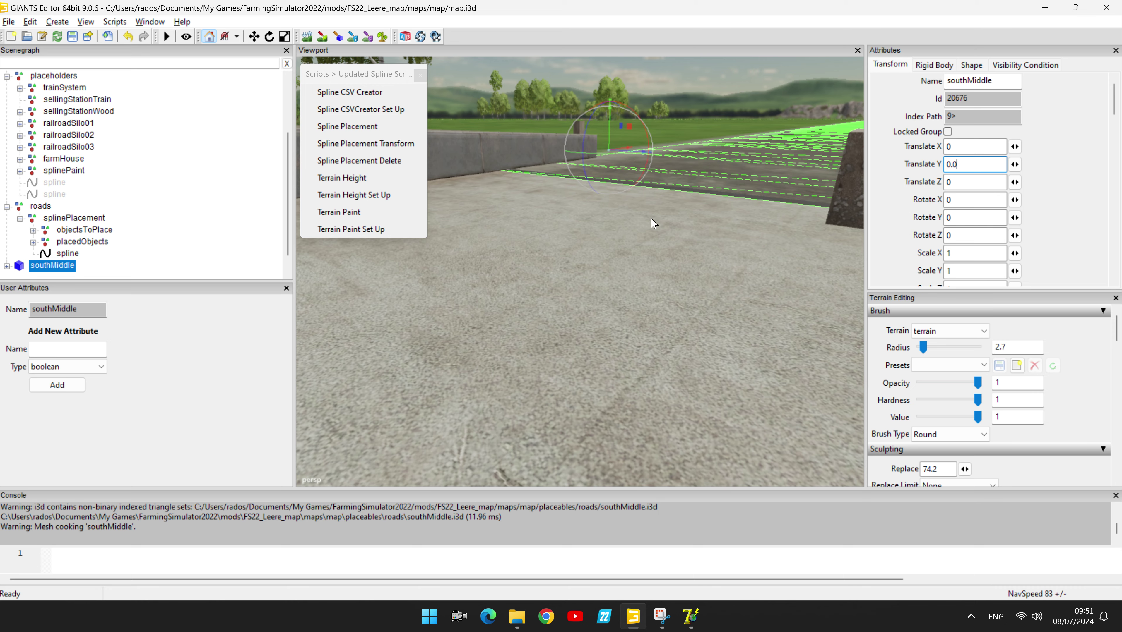
{"action": "right_click_drag", "start_coordinate": [654, 217], "coordinate": [668, 264]}
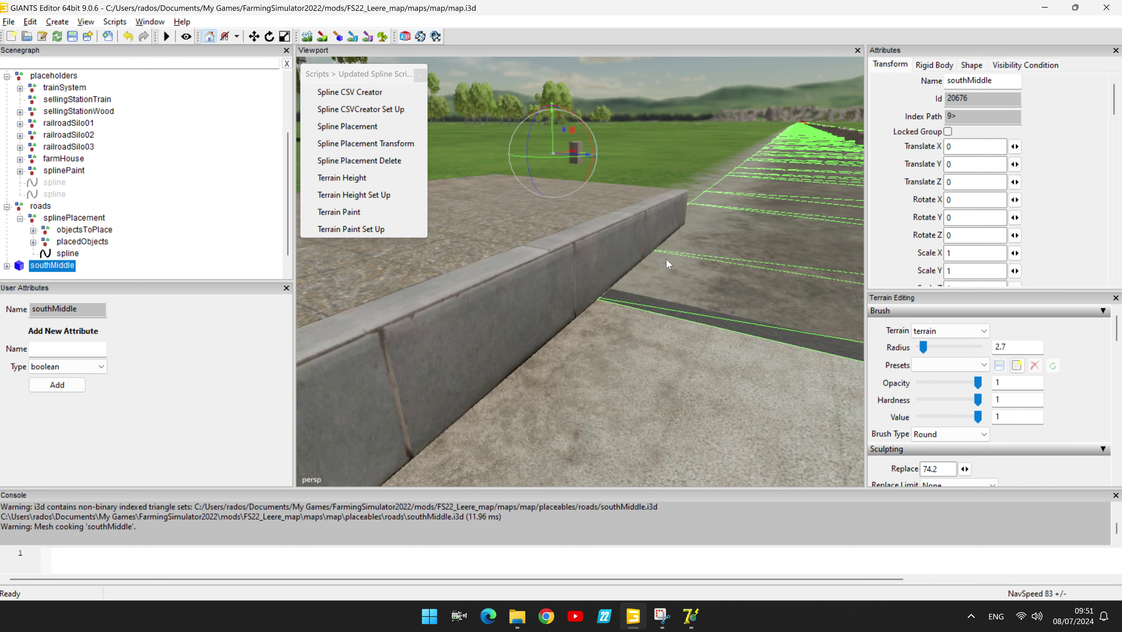
{"action": "left_click", "coordinate": [966, 162]}
{"action": "type", "text": ".02"}
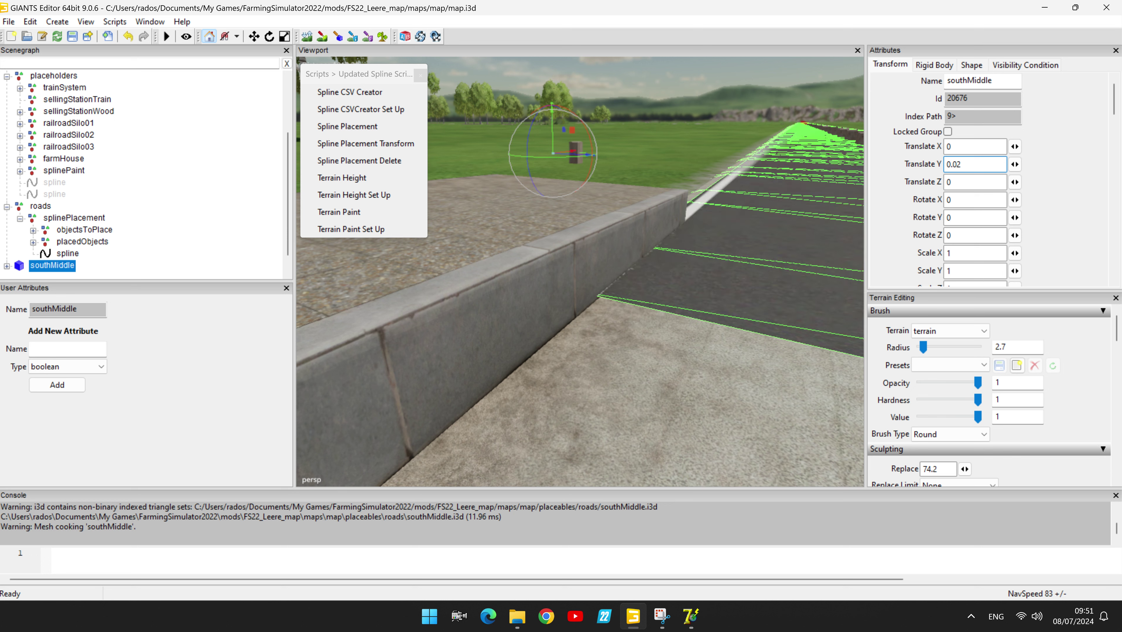
Examine the raised southMiddle road along its full length and where it meets the asphalt junction
{"action": "scroll", "coordinate": [769, 181], "scroll_direction": "down", "scroll_amount": 10}
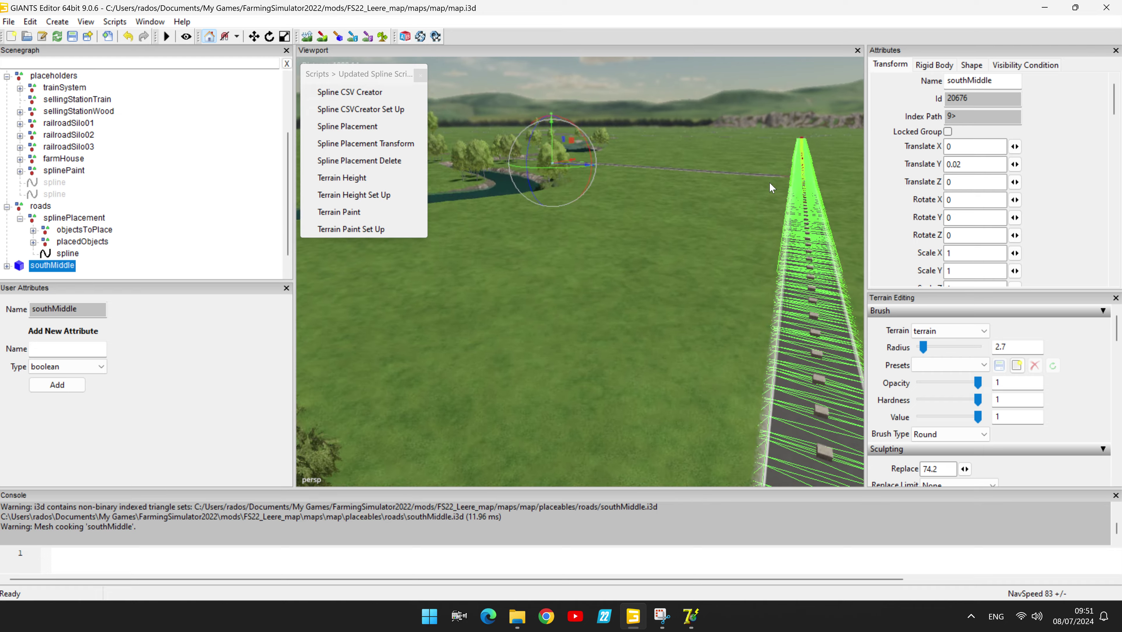
{"action": "scroll", "coordinate": [707, 271], "scroll_direction": "up", "scroll_amount": 5}
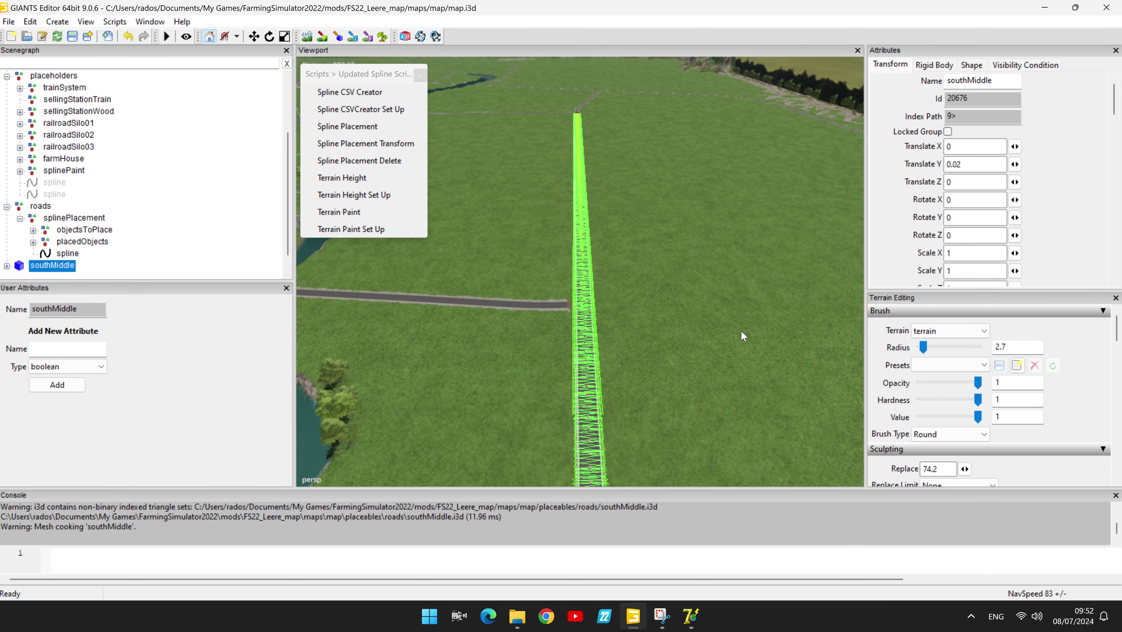
{"action": "scroll", "coordinate": [644, 275], "scroll_direction": "up", "scroll_amount": 3}
{"action": "scroll", "coordinate": [638, 295], "scroll_direction": "up", "scroll_amount": 5}
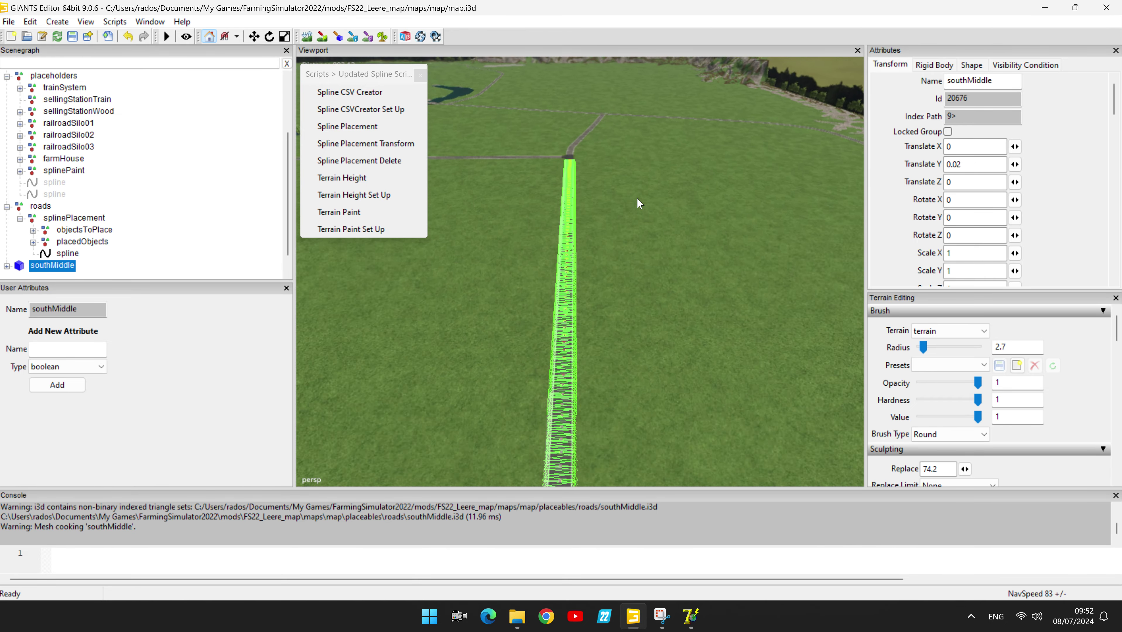
{"action": "right_click_drag", "start_coordinate": [683, 203], "coordinate": [713, 283]}
{"action": "scroll", "coordinate": [711, 214], "scroll_direction": "up", "scroll_amount": 3}
{"action": "scroll", "coordinate": [713, 214], "scroll_direction": "down", "scroll_amount": 3}
{"action": "scroll", "coordinate": [712, 260], "scroll_direction": "up", "scroll_amount": 5}
{"action": "scroll", "coordinate": [722, 281], "scroll_direction": "up", "scroll_amount": 2}
{"action": "scroll", "coordinate": [706, 291], "scroll_direction": "down", "scroll_amount": 2}
{"action": "scroll", "coordinate": [797, 289], "scroll_direction": "down", "scroll_amount": 2}
{"action": "key", "text": "f"}
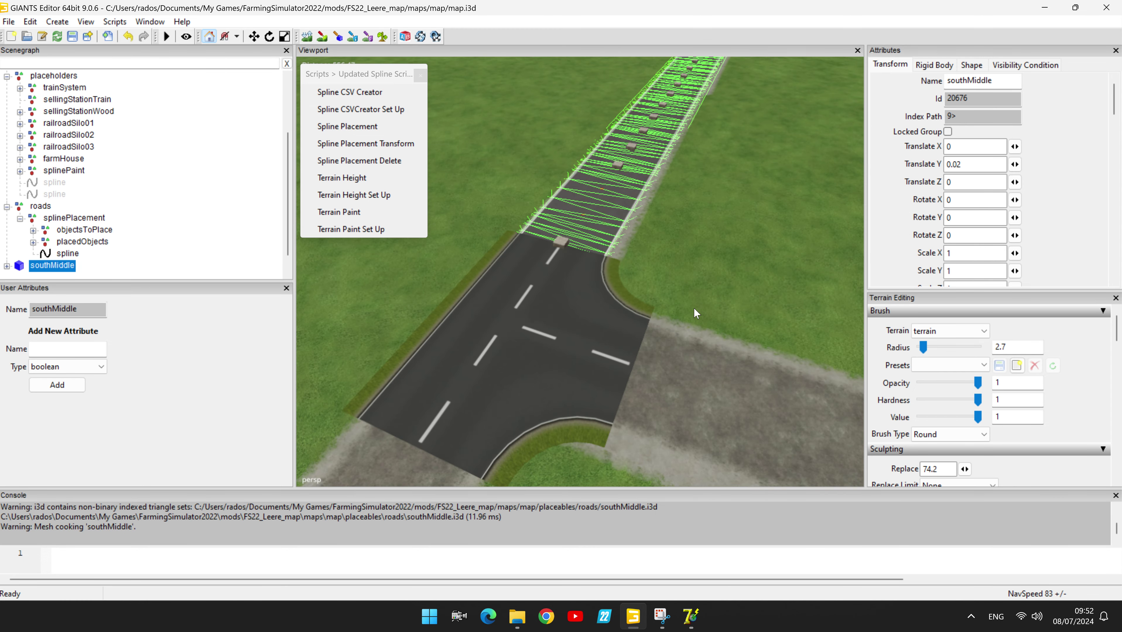
{"action": "scroll", "coordinate": [702, 311], "scroll_direction": "up", "scroll_amount": 3}
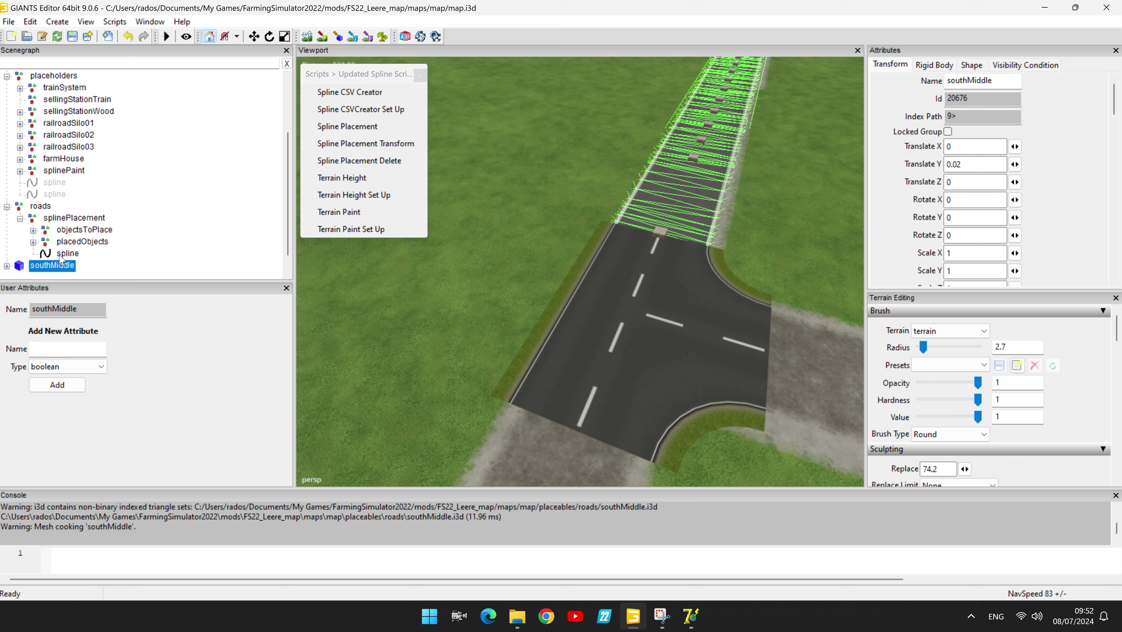
Delete the cubes placed along the road by running the Spline Placement Delete Placed Objects script on splinePlacement
{"action": "left_click", "coordinate": [67, 219]}
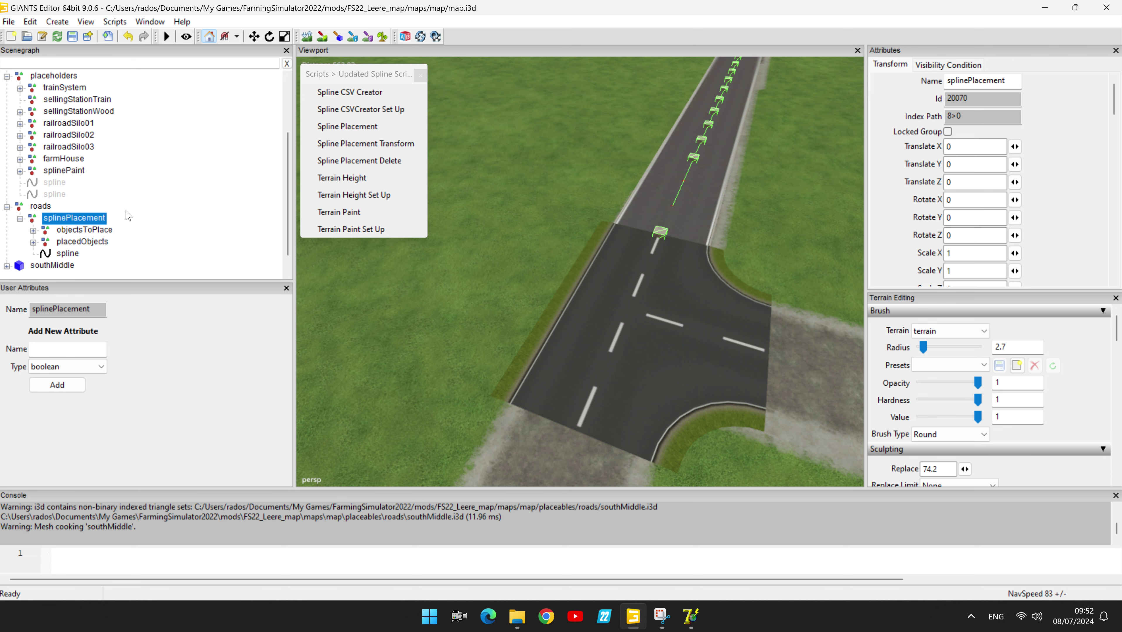
{"action": "left_click", "coordinate": [114, 21]}
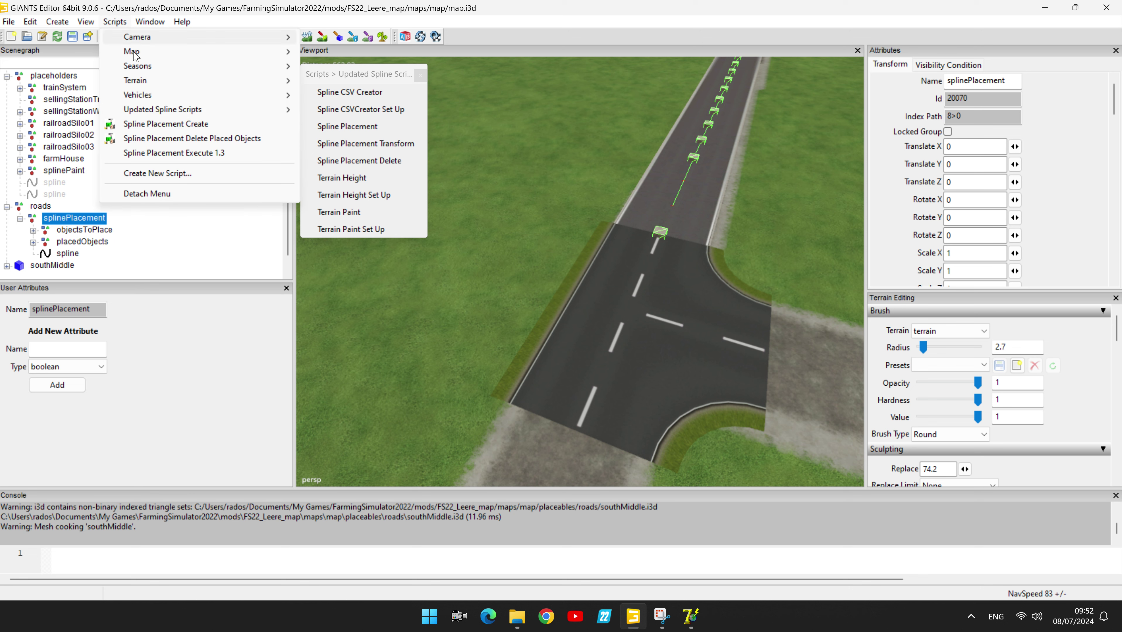
{"action": "left_click", "coordinate": [204, 140]}
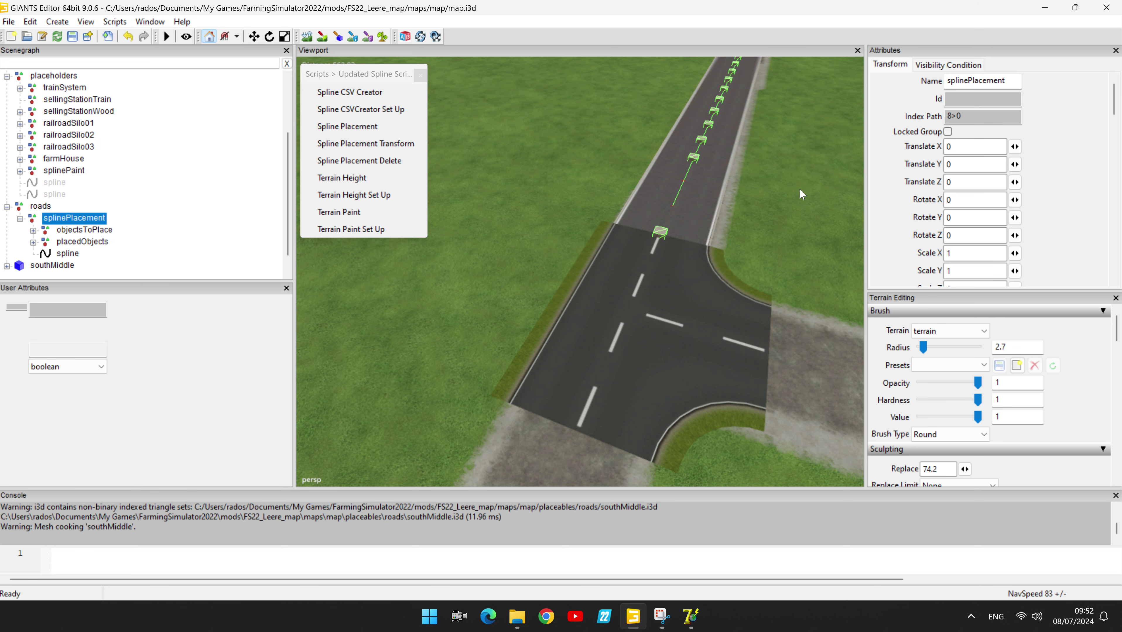
Hide the road's spline and move it out of splinePlacement to sit with the other hidden splines above roads
{"action": "left_click", "coordinate": [66, 254]}
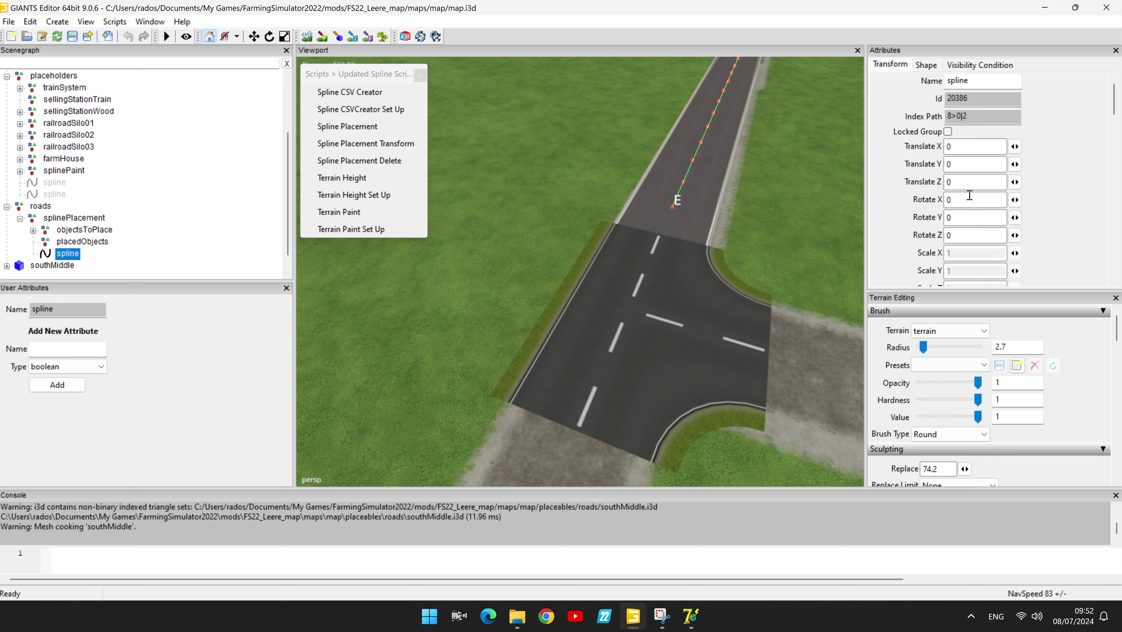
{"action": "scroll", "coordinate": [1051, 189], "scroll_direction": "down", "scroll_amount": 2}
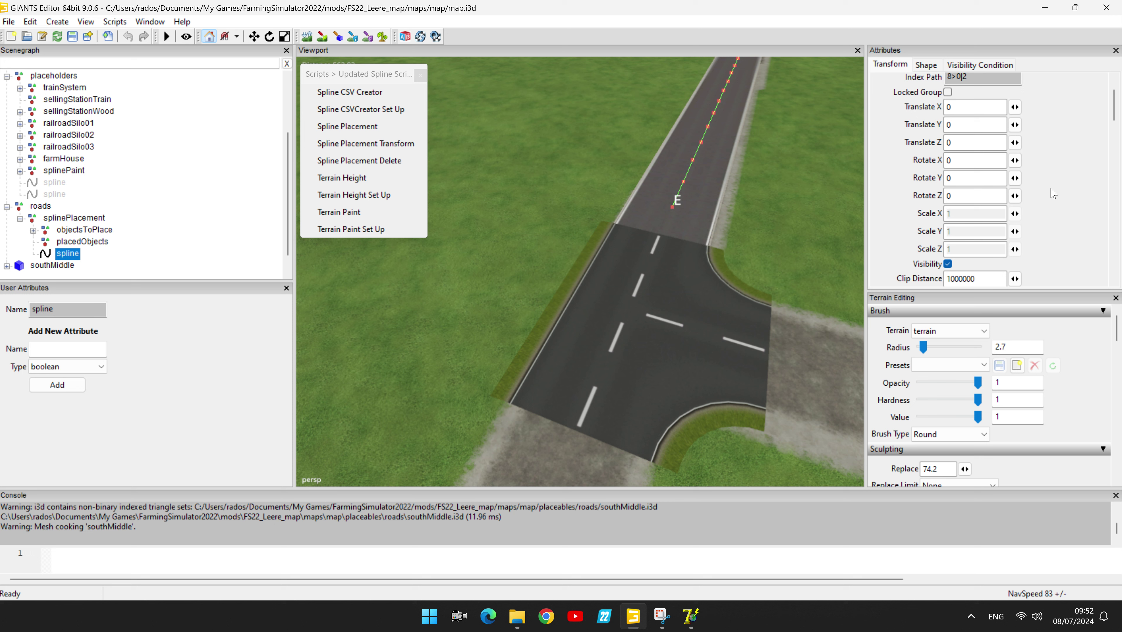
{"action": "left_click", "coordinate": [947, 264]}
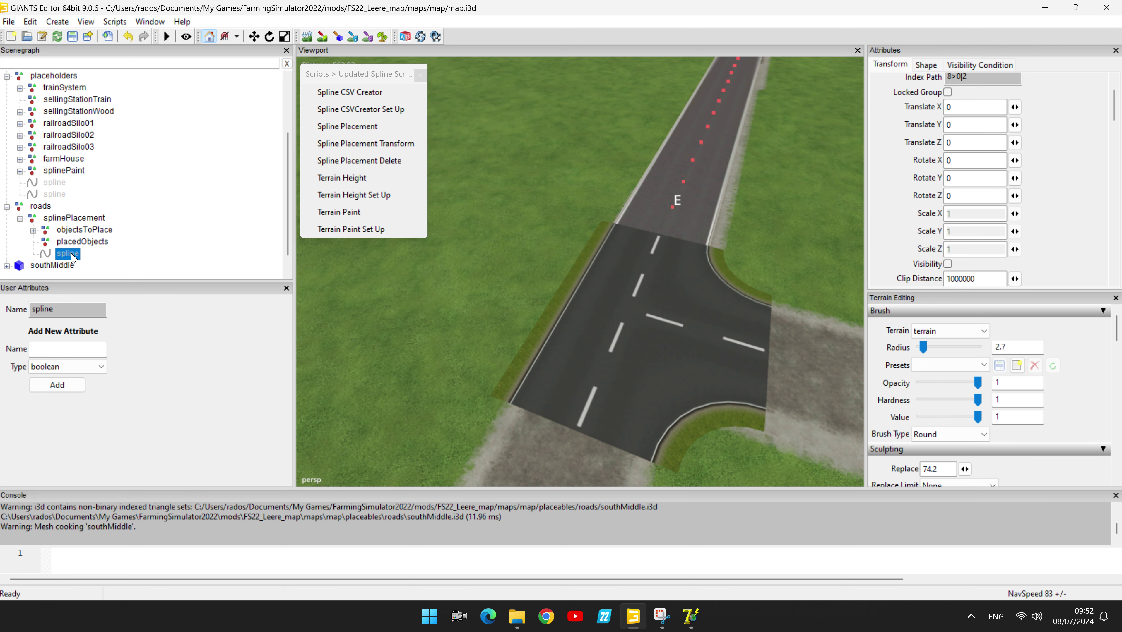
{"action": "left_click_drag", "start_coordinate": [72, 258], "coordinate": [74, 204]}
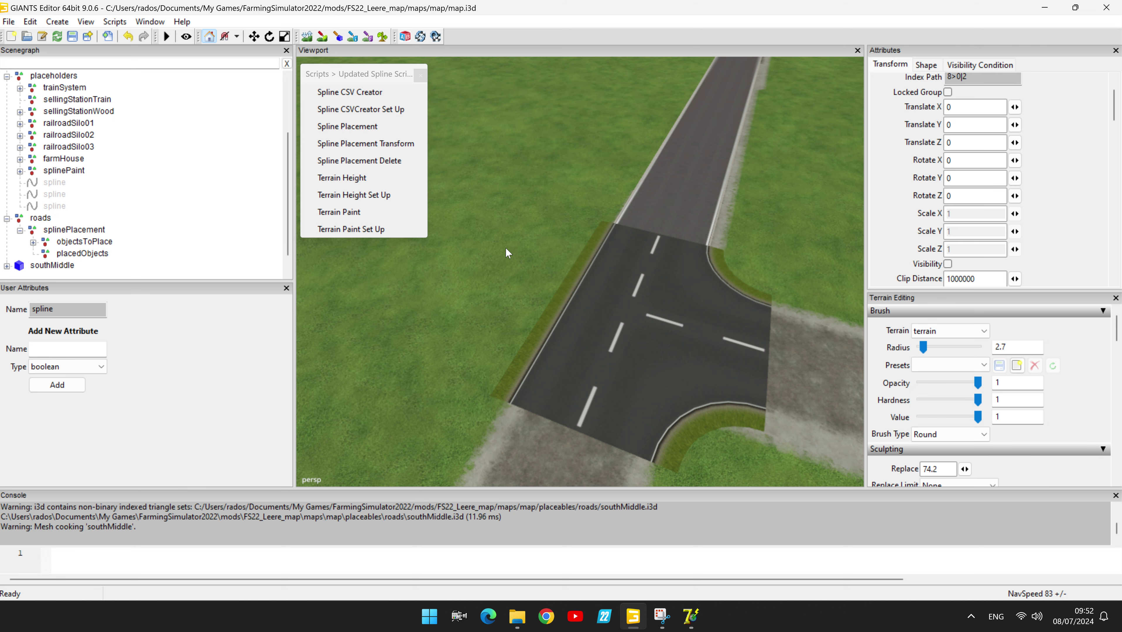
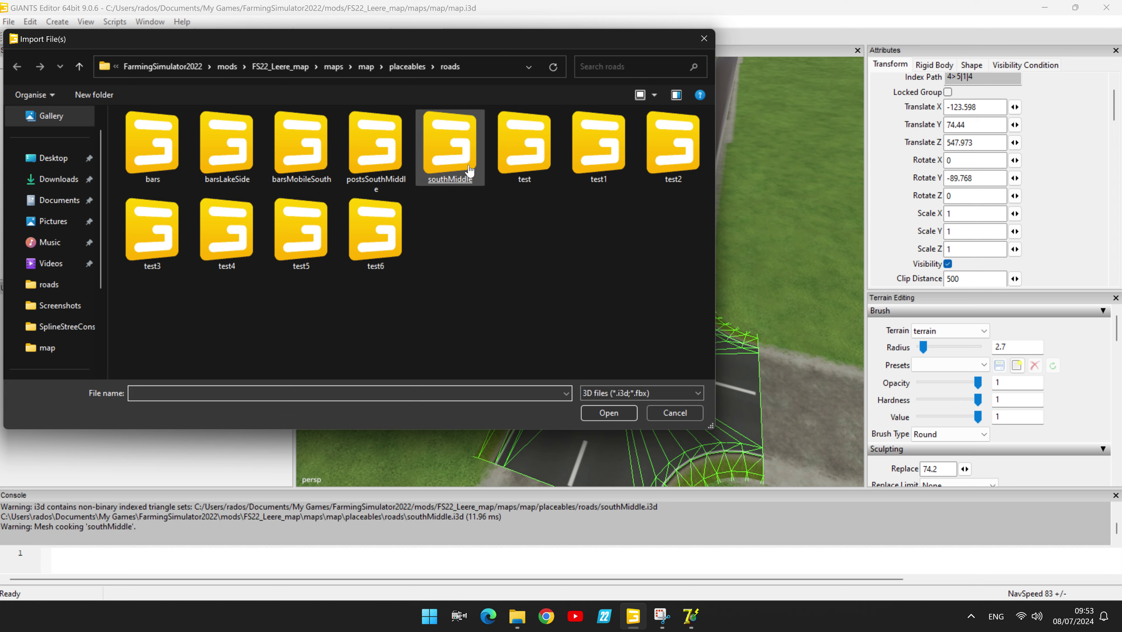
Import southMiddle.i3d from the roads folder once more and check the new copy's edge at the asphalt junction
{"action": "double_click", "coordinate": [470, 172]}
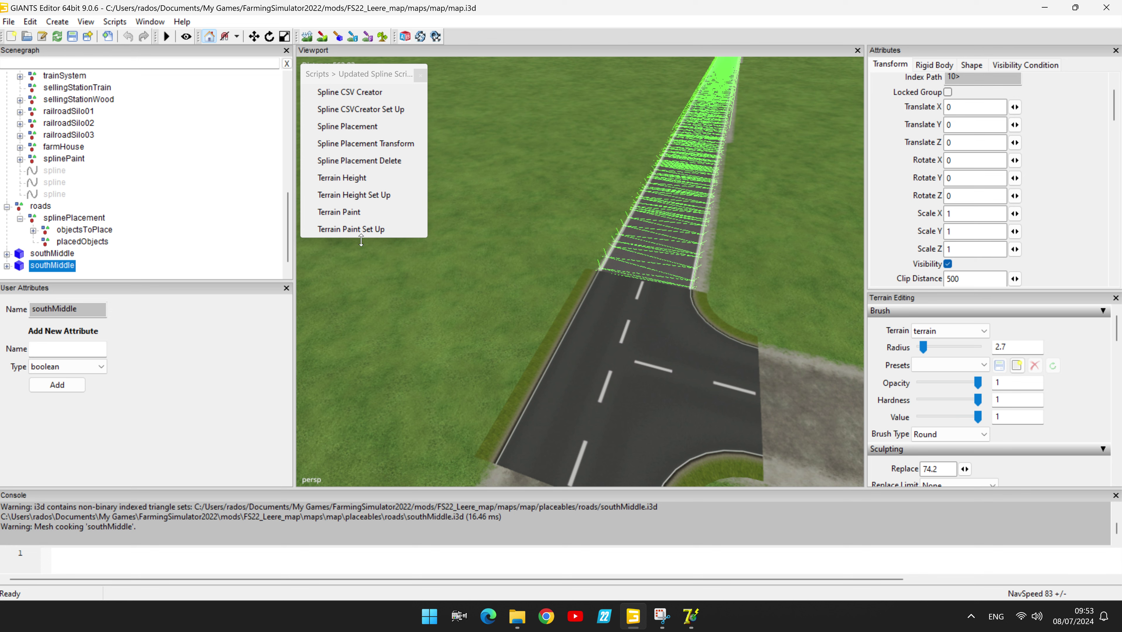
{"action": "scroll", "coordinate": [635, 279], "scroll_direction": "up", "scroll_amount": 5}
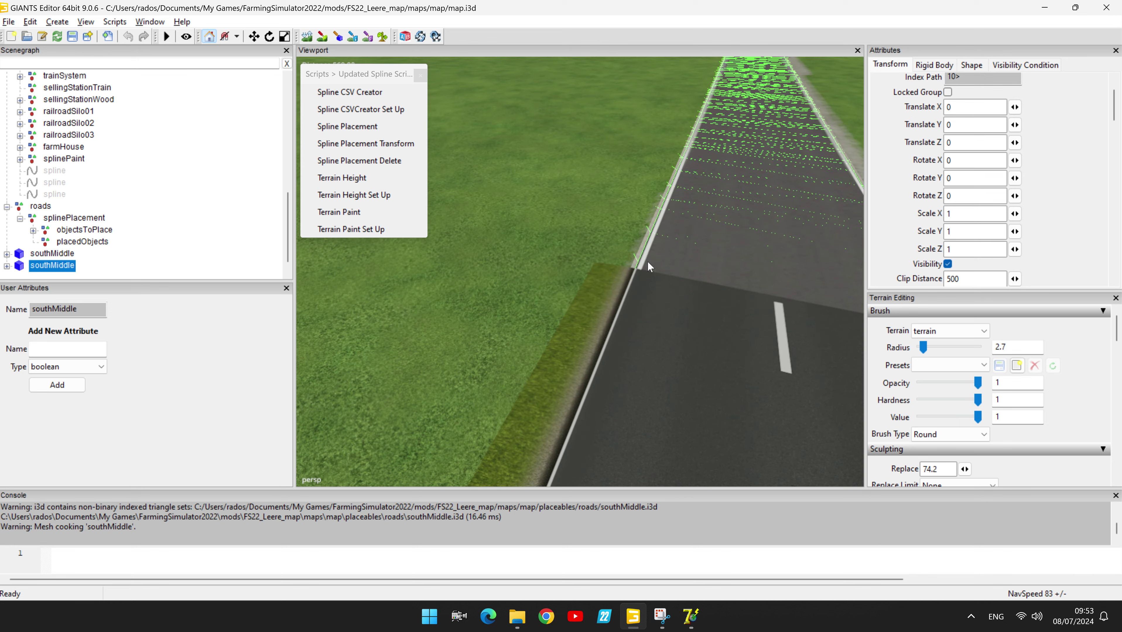
{"action": "scroll", "coordinate": [647, 266], "scroll_direction": "up", "scroll_amount": 4}
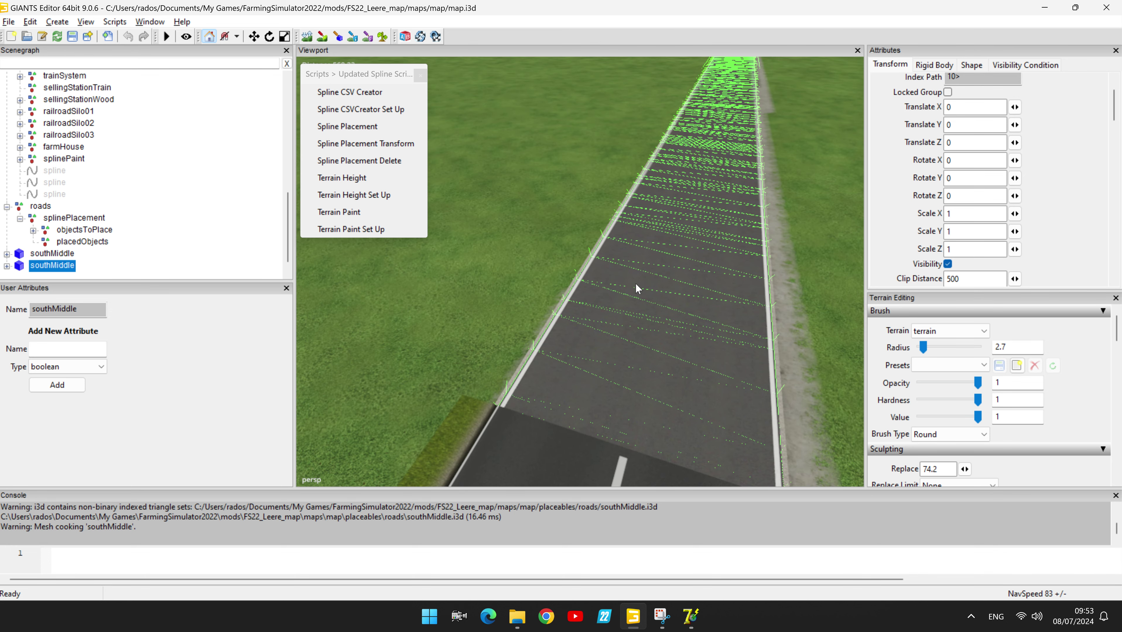
{"action": "scroll", "coordinate": [639, 291], "scroll_direction": "down", "scroll_amount": 8}
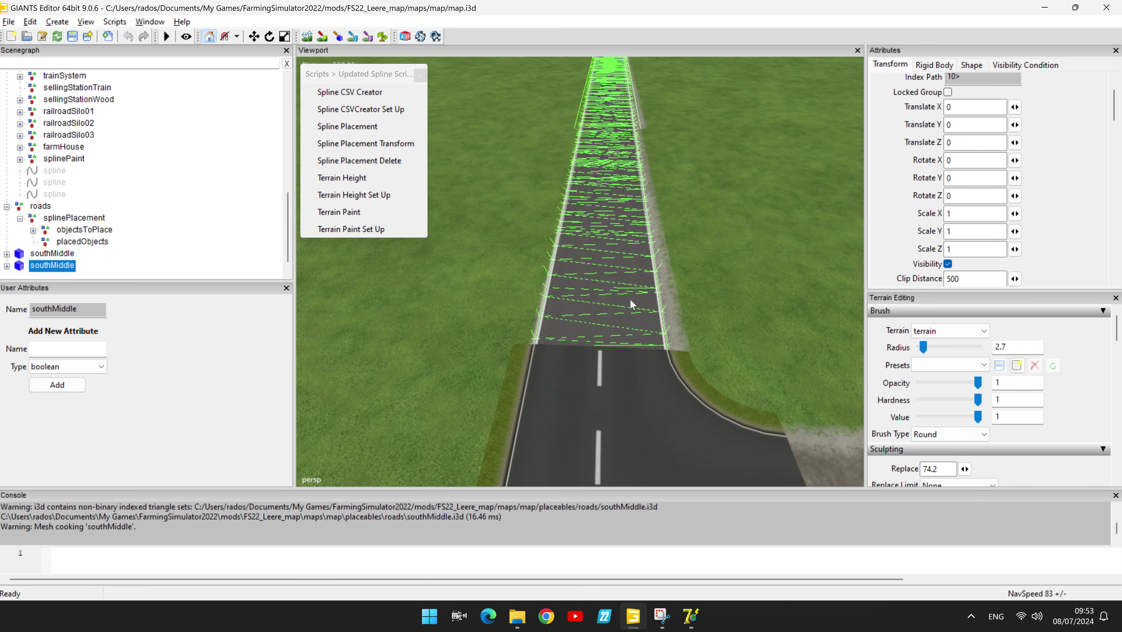
{"action": "scroll", "coordinate": [629, 299], "scroll_direction": "down", "scroll_amount": 1}
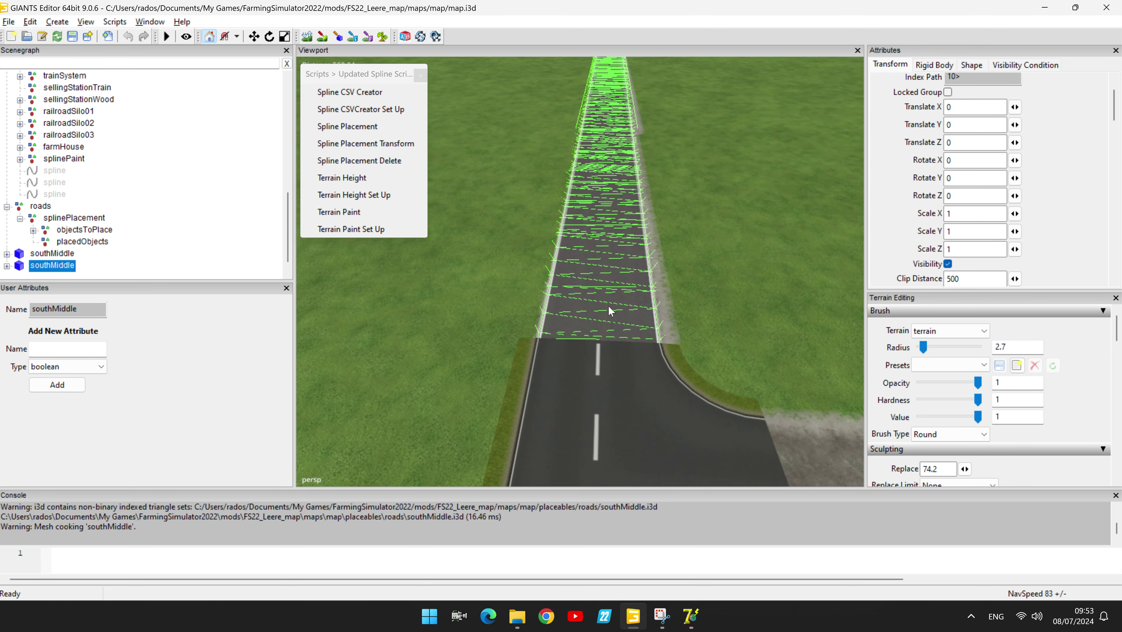
Hide the earlier southMiddle road that has the 0.02 Y translation and select the newly imported copy
{"action": "left_click", "coordinate": [54, 255]}
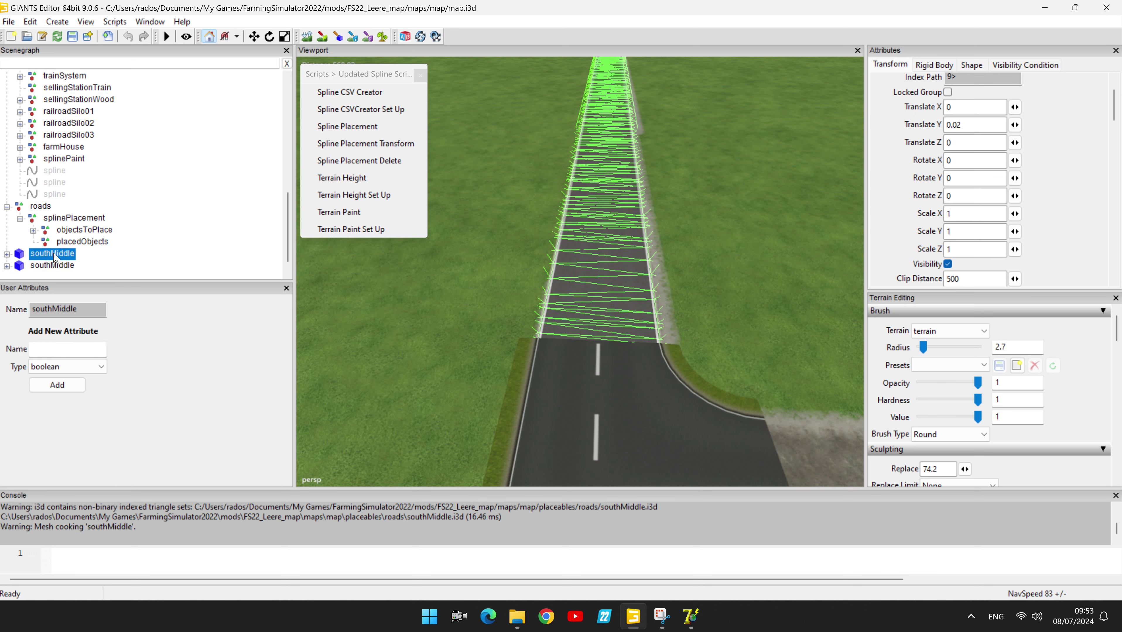
{"action": "left_click", "coordinate": [948, 264]}
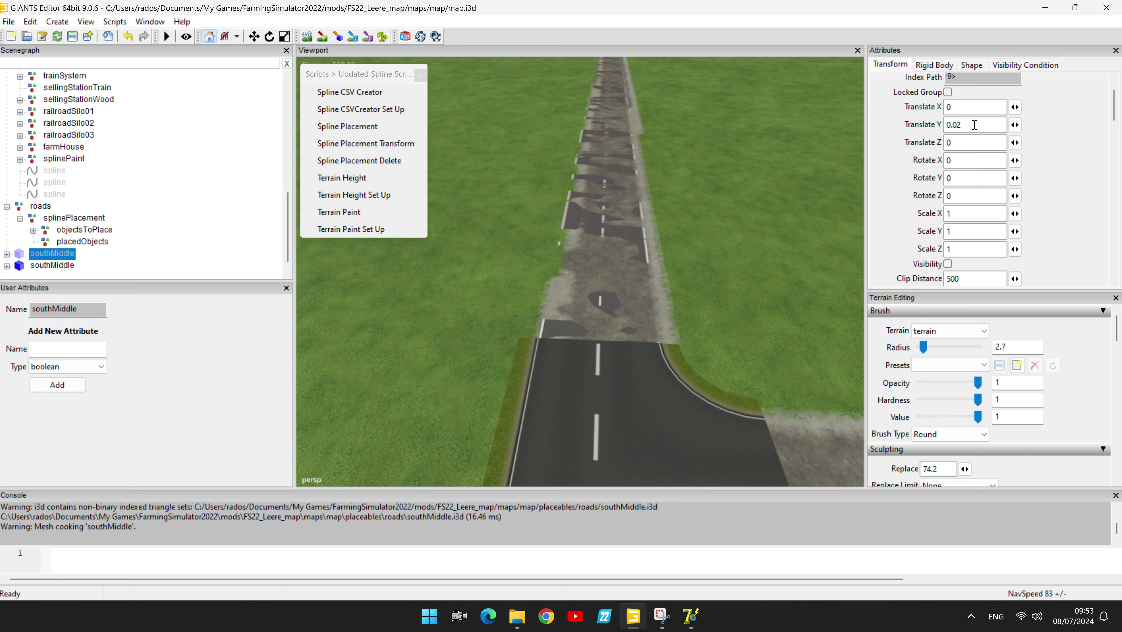
{"action": "left_click", "coordinate": [58, 266]}
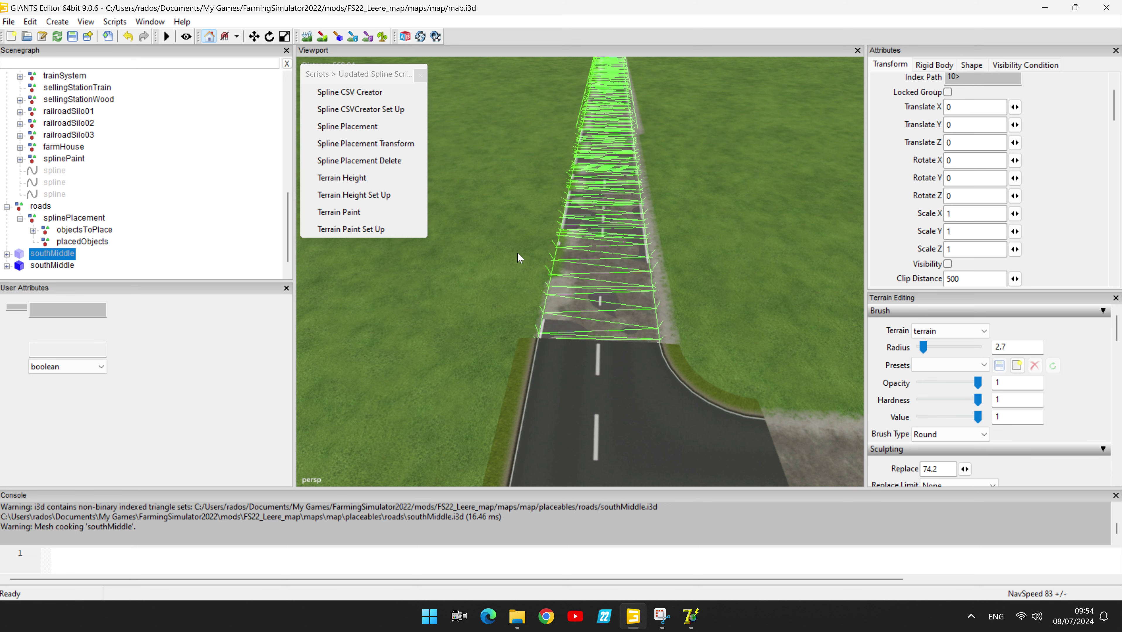
Set the Y translation of the newly imported southMiddle road to 0.02
{"action": "left_click", "coordinate": [964, 126]}
{"action": "type", "text": ".02"}
{"action": "key", "text": "Return"}
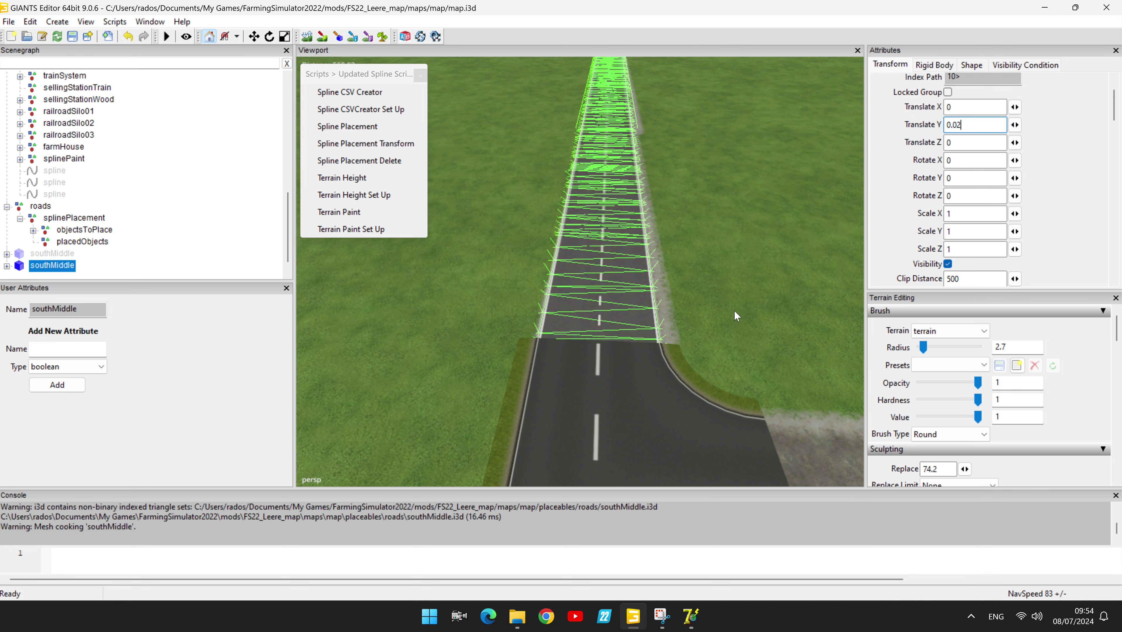
Examine the southMiddle road's surface, both edges and its transition into the asphalt junction
{"action": "scroll", "coordinate": [733, 315], "scroll_direction": "up", "scroll_amount": 5}
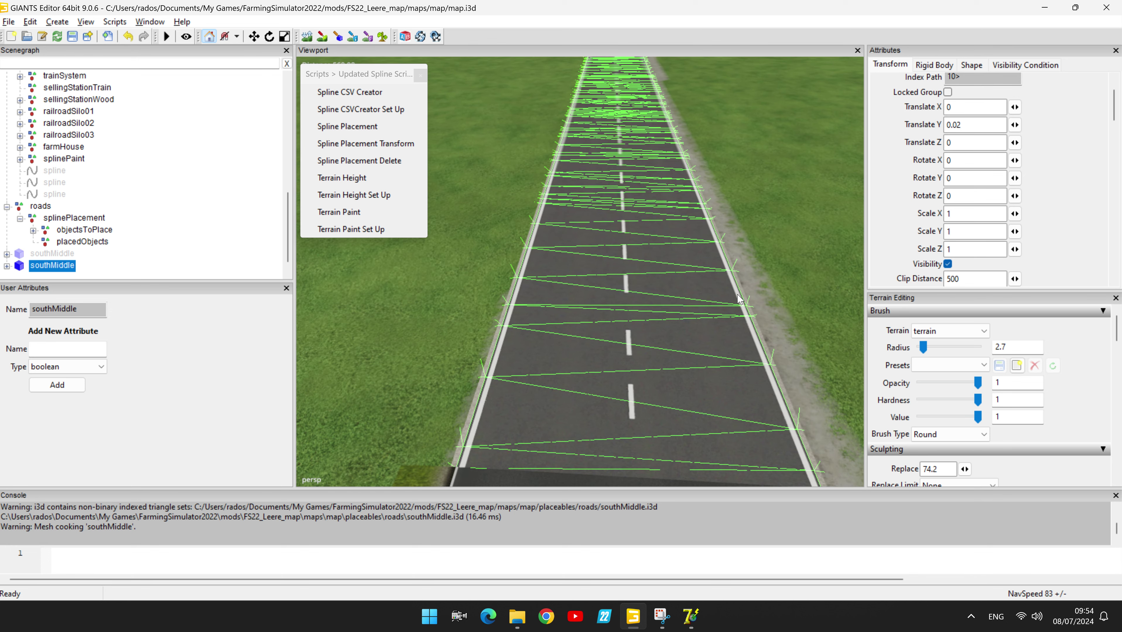
{"action": "scroll", "coordinate": [771, 266], "scroll_direction": "down", "scroll_amount": 8}
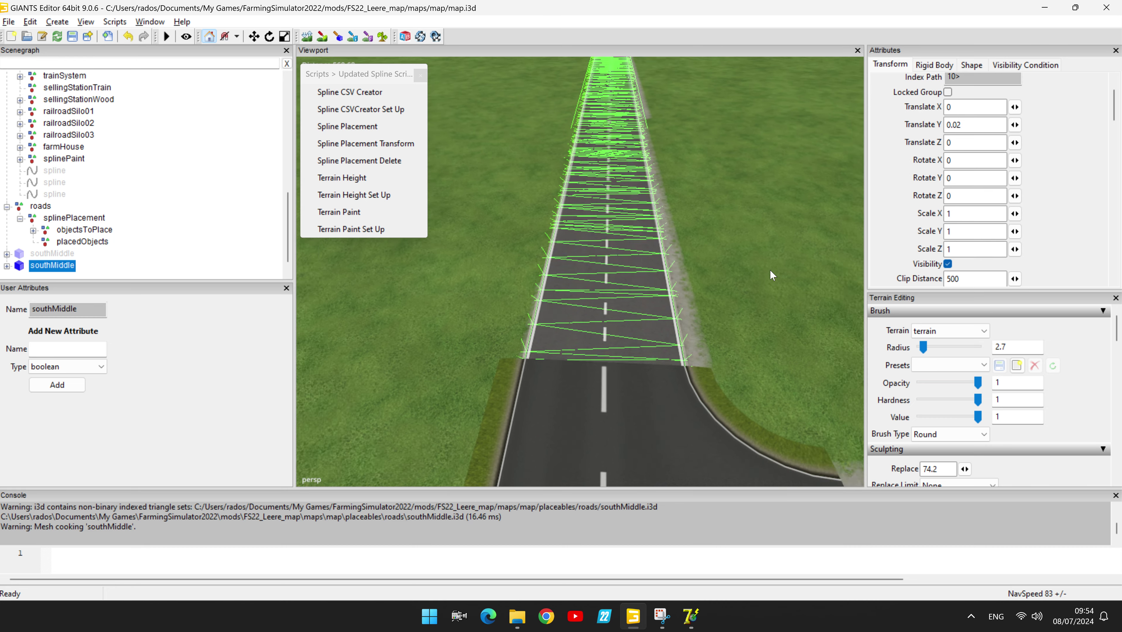
{"action": "scroll", "coordinate": [757, 290], "scroll_direction": "up", "scroll_amount": 4}
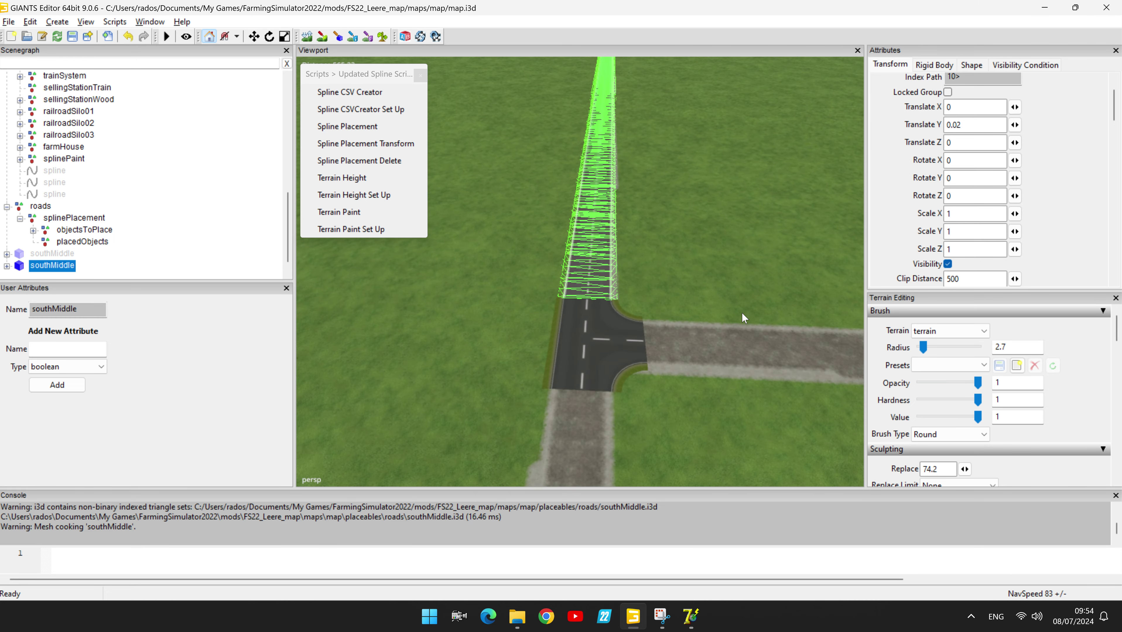
{"action": "scroll", "coordinate": [758, 268], "scroll_direction": "up", "scroll_amount": 2}
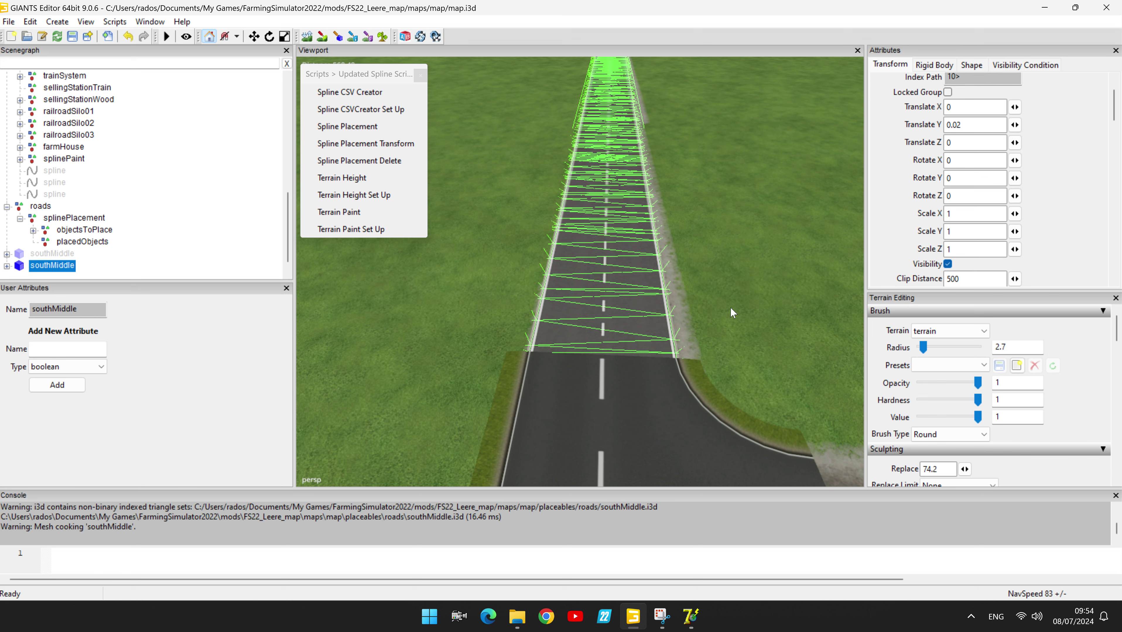
{"action": "scroll", "coordinate": [733, 306], "scroll_direction": "up", "scroll_amount": 4}
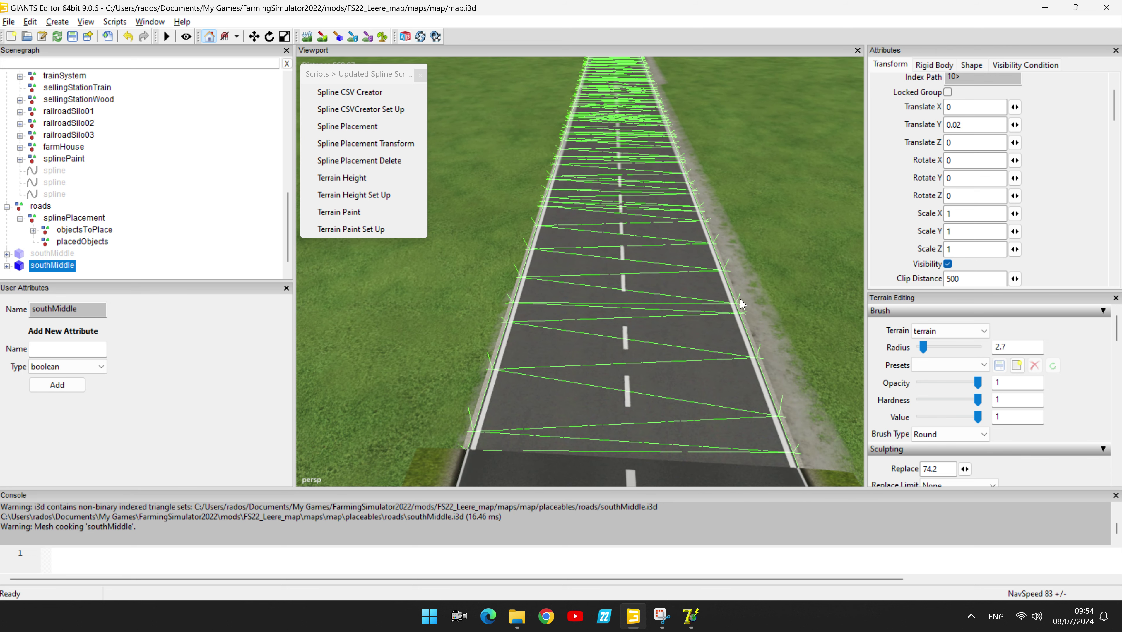
{"action": "key", "text": "a"}
{"action": "key", "text": "d"}
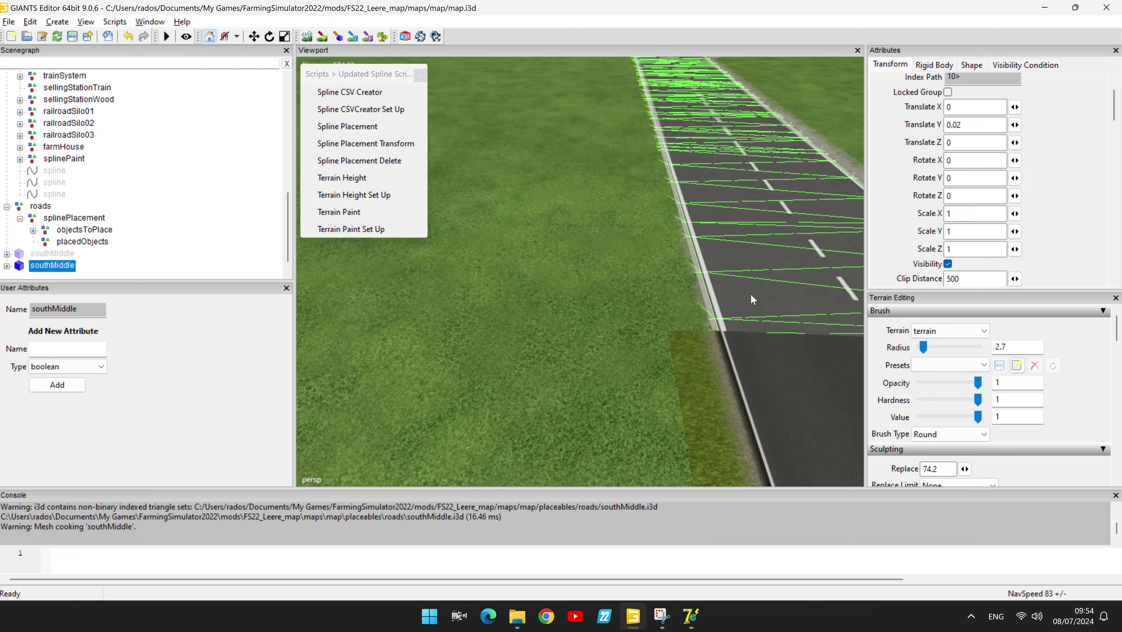
{"action": "scroll", "coordinate": [732, 299], "scroll_direction": "down", "scroll_amount": 5}
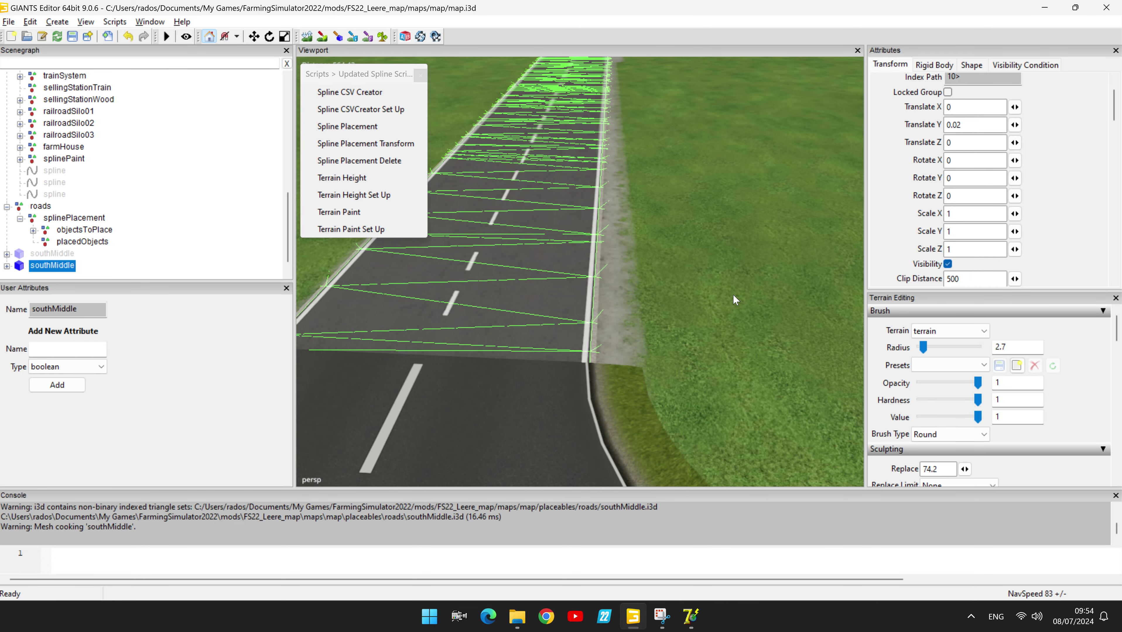
{"action": "key", "text": "a"}
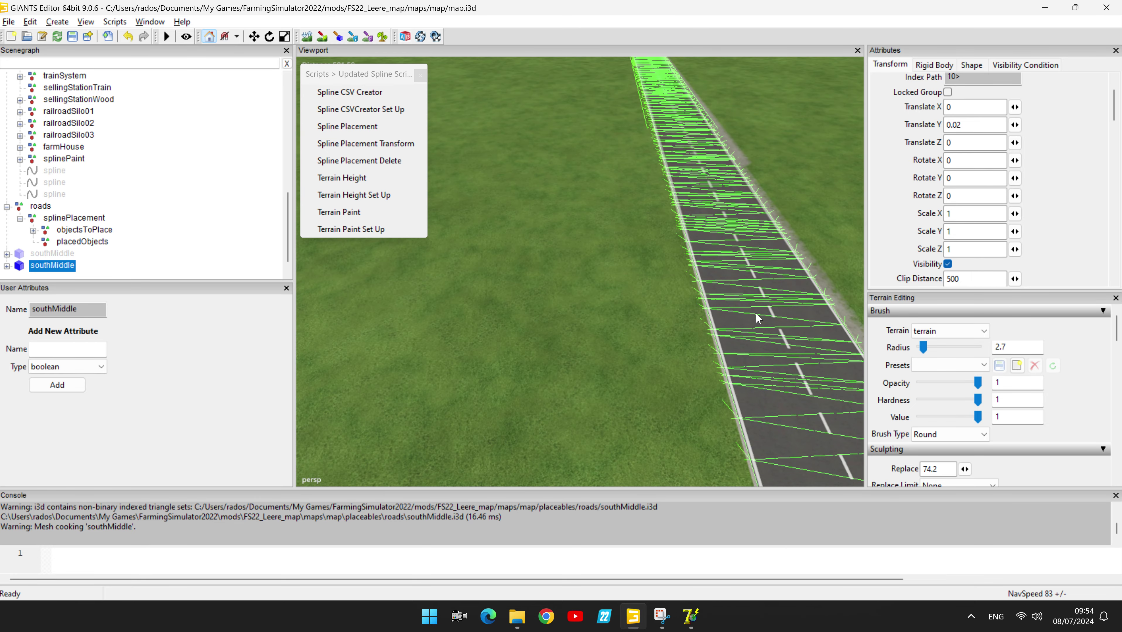
{"action": "key", "text": "d"}
{"action": "key", "text": "d"}
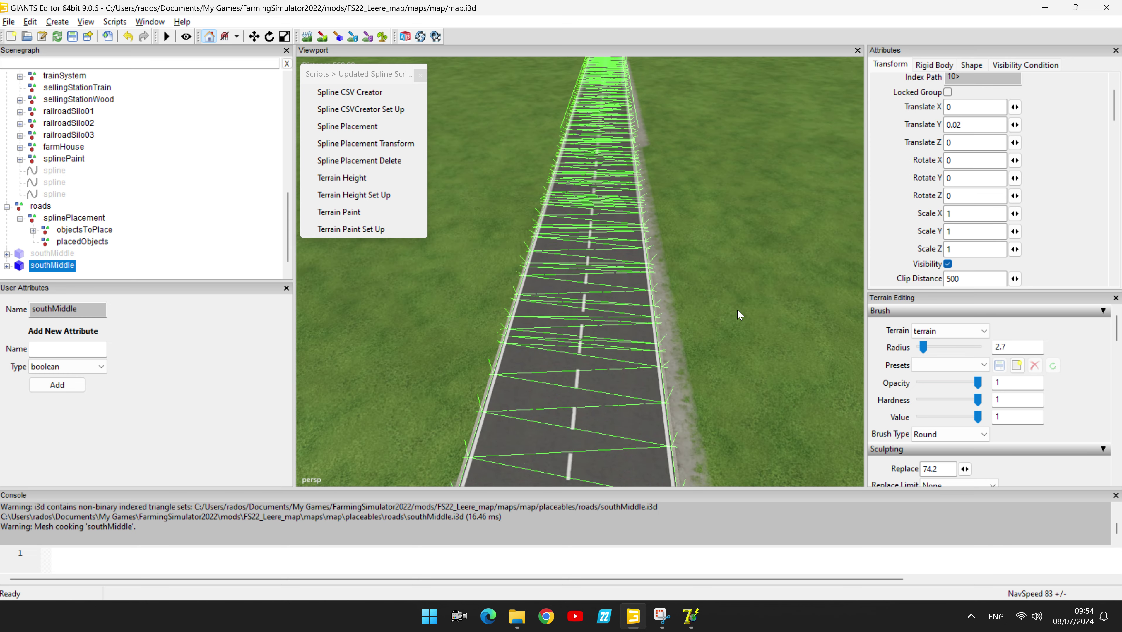
Set the visible southMiddle road's Y translation to 0.03
{"action": "left_click", "coordinate": [974, 127]}
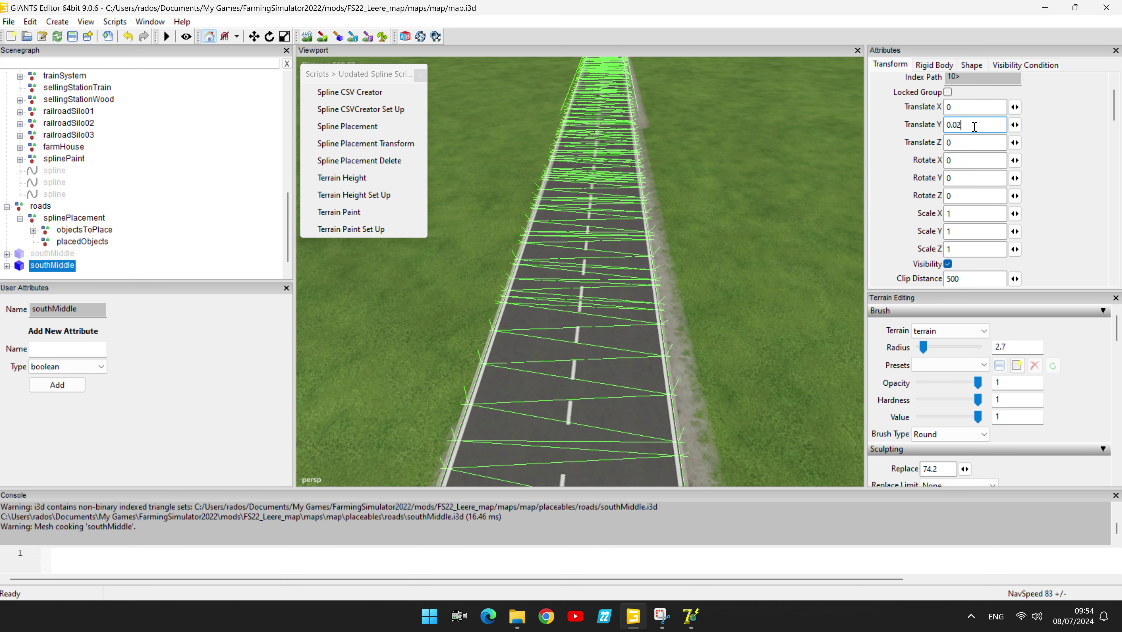
{"action": "key", "text": "BackSpace"}
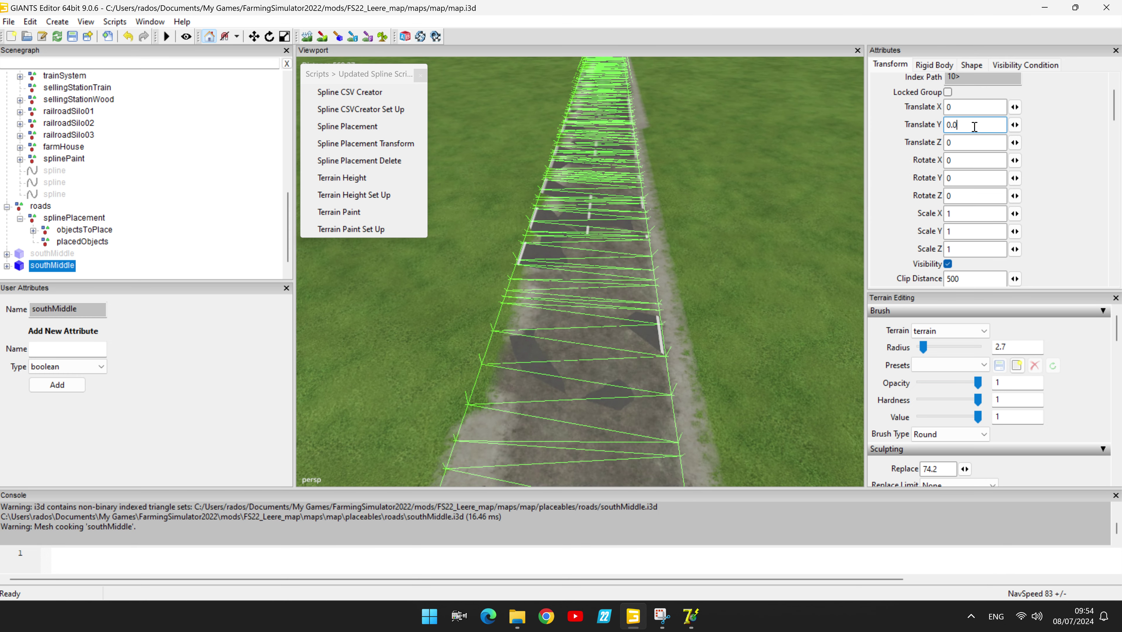
{"action": "type", "text": "2"}
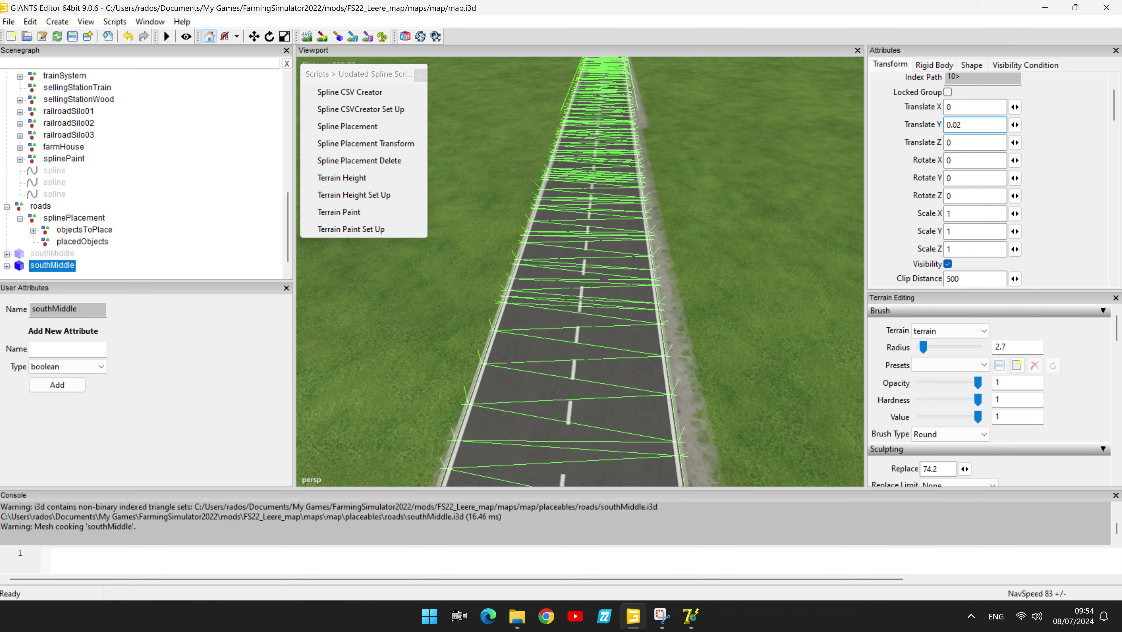
{"action": "type", "text": "5"}
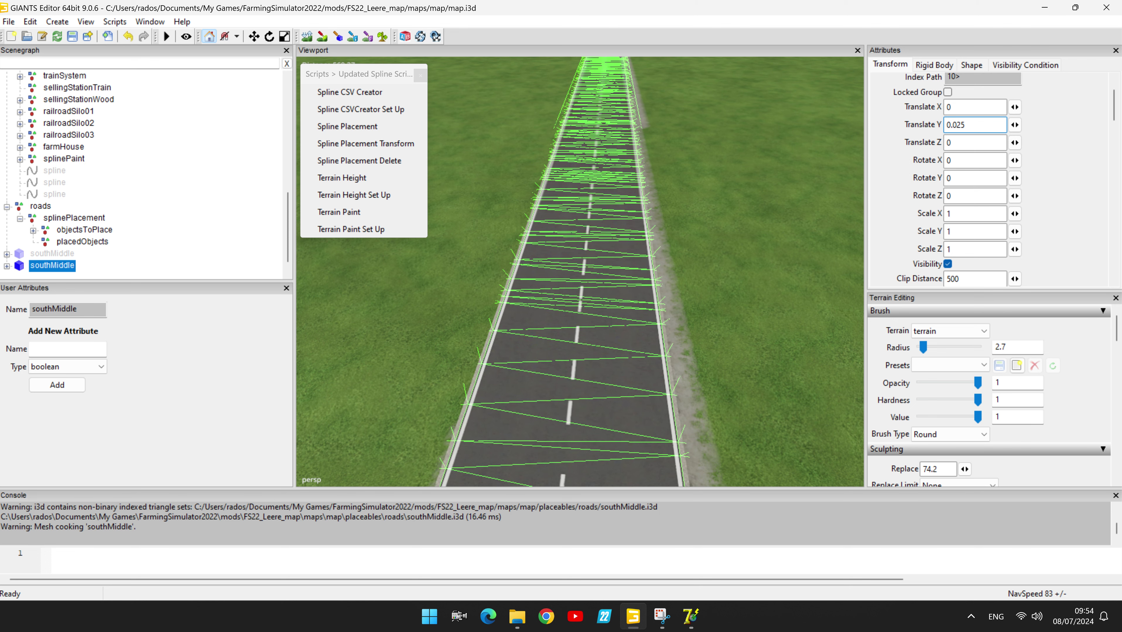
{"action": "key", "text": "BackSpace"}
{"action": "key", "text": "BackSpace"}
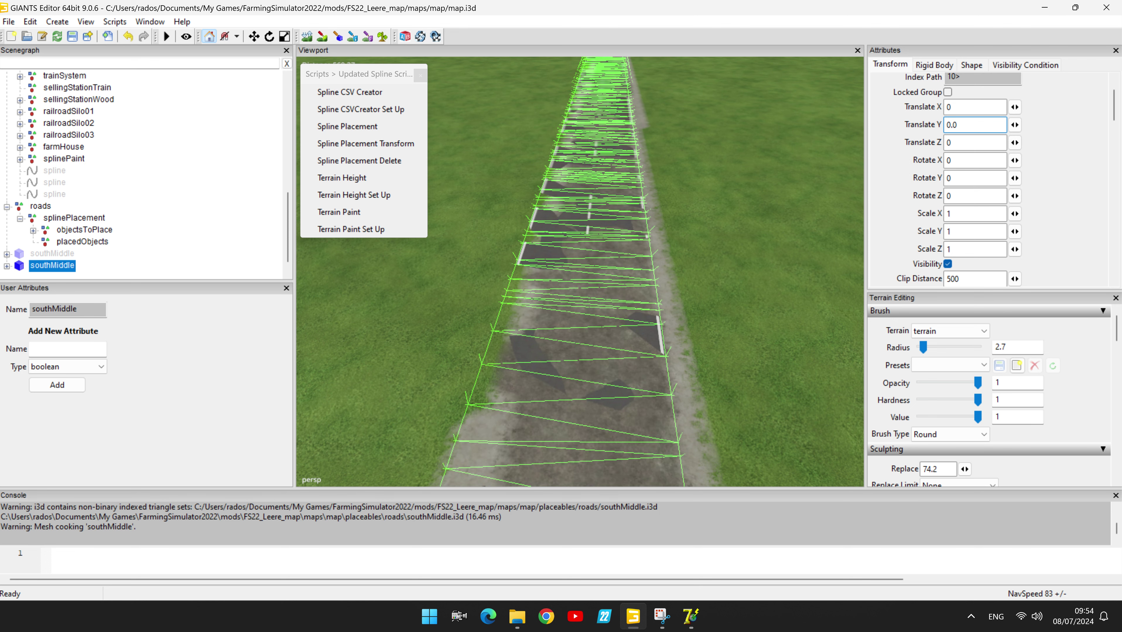
{"action": "type", "text": "3"}
Check the southMiddle road's surface and shoulders against the terrain, from a distance and close up
{"action": "middle_click_drag", "start_coordinate": [722, 249], "coordinate": [743, 246]}
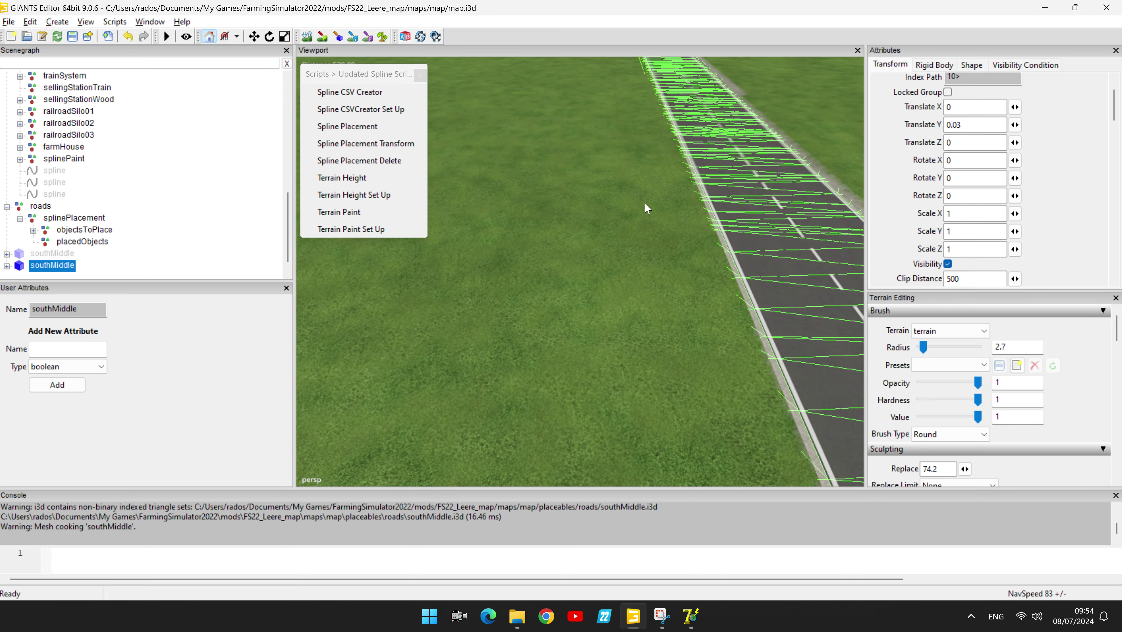
{"action": "scroll", "coordinate": [651, 236], "scroll_direction": "down", "scroll_amount": 3}
{"action": "scroll", "coordinate": [651, 236], "scroll_direction": "down", "scroll_amount": 10}
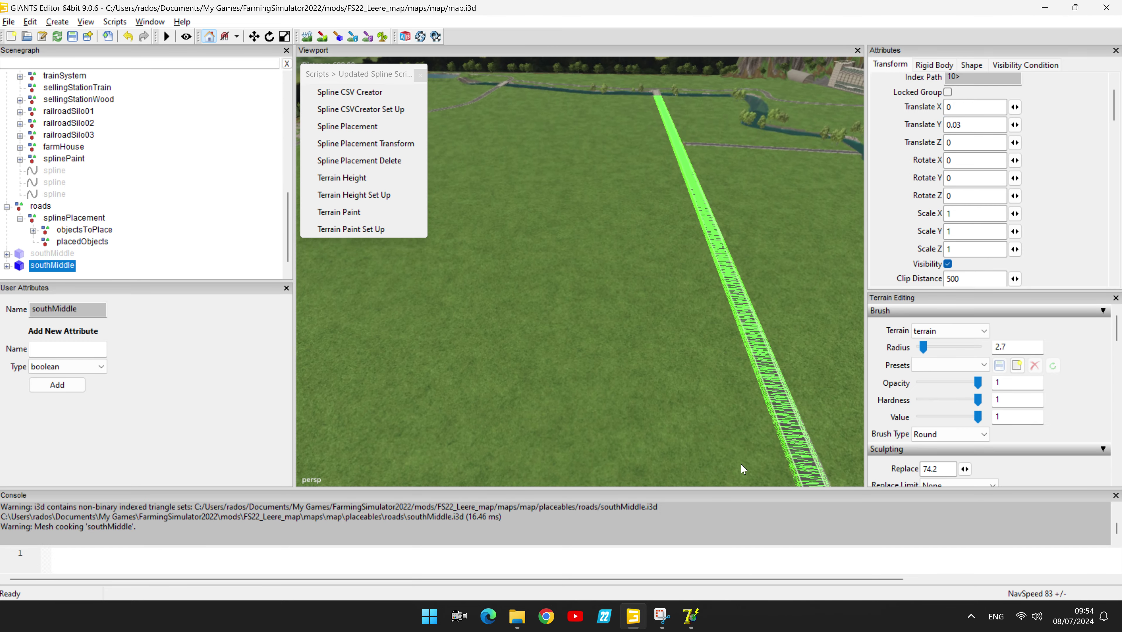
{"action": "right_click_drag", "start_coordinate": [628, 295], "coordinate": [698, 282]}
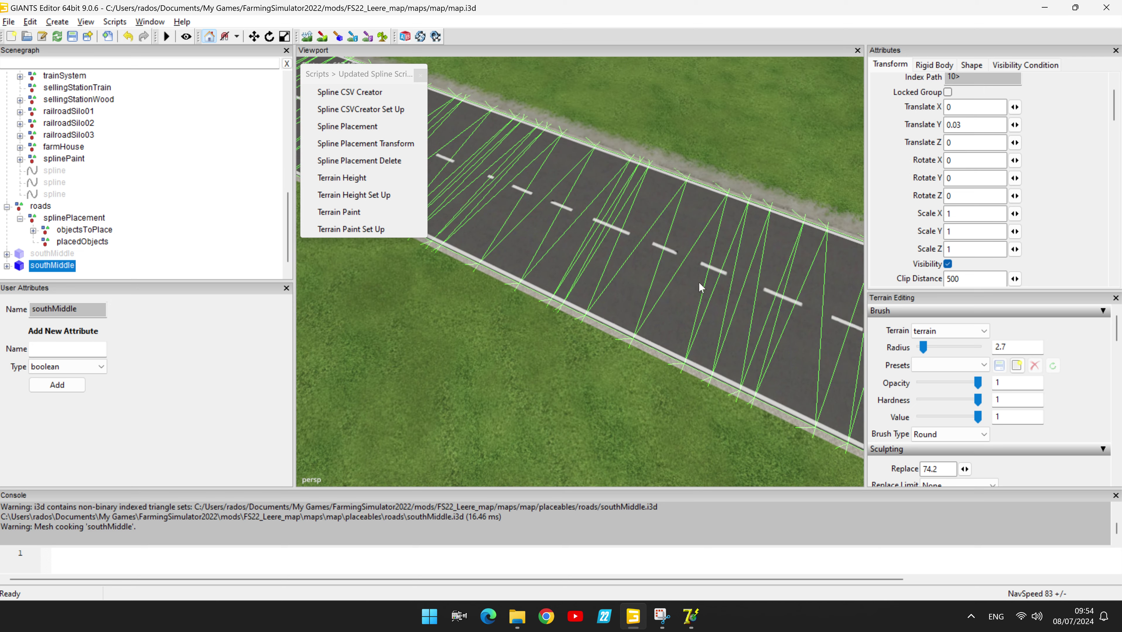
{"action": "scroll", "coordinate": [625, 352], "scroll_direction": "up", "scroll_amount": 3}
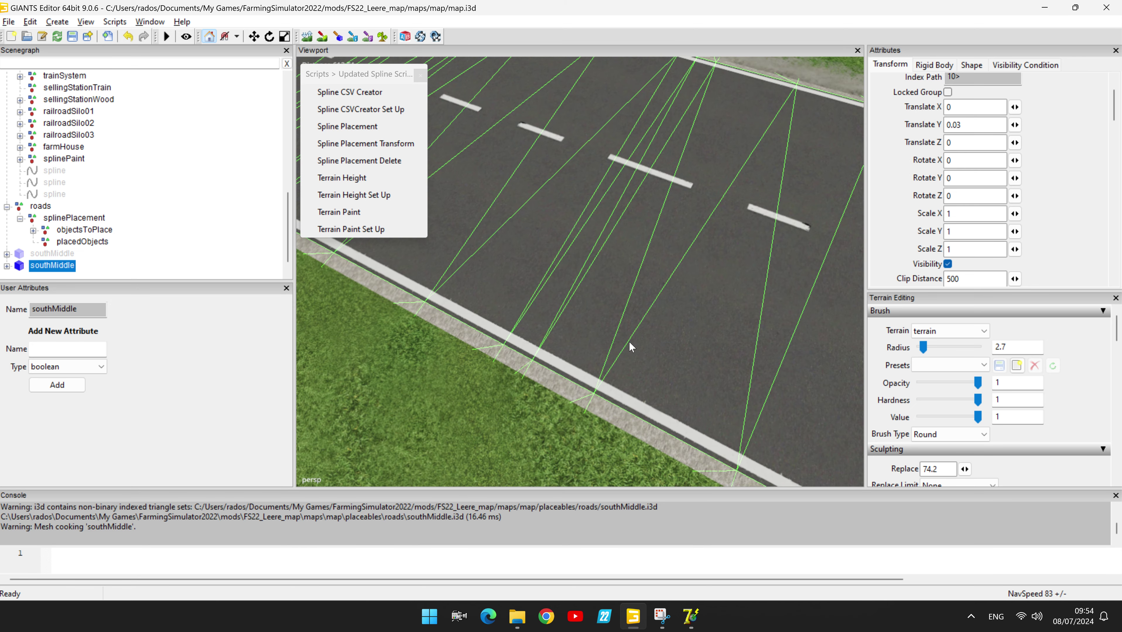
{"action": "right_click_drag", "start_coordinate": [633, 344], "coordinate": [659, 181]}
{"action": "scroll", "coordinate": [654, 192], "scroll_direction": "up", "scroll_amount": 2}
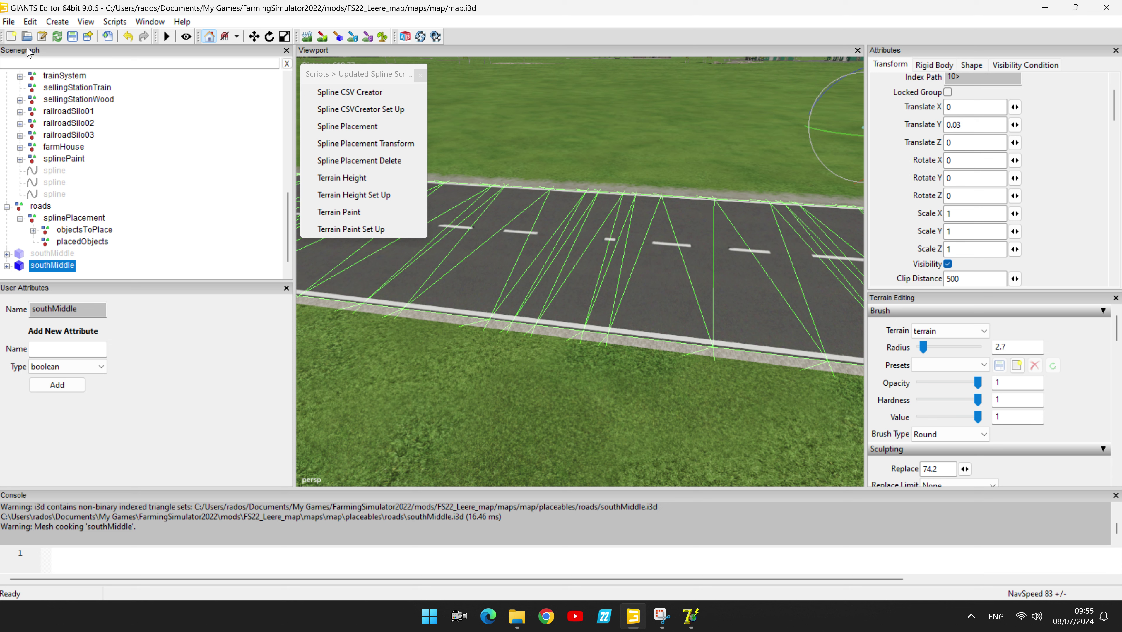
Save the map and delete the hidden earlier southMiddle road
{"action": "left_click", "coordinate": [73, 36]}
{"action": "left_click", "coordinate": [46, 254]}
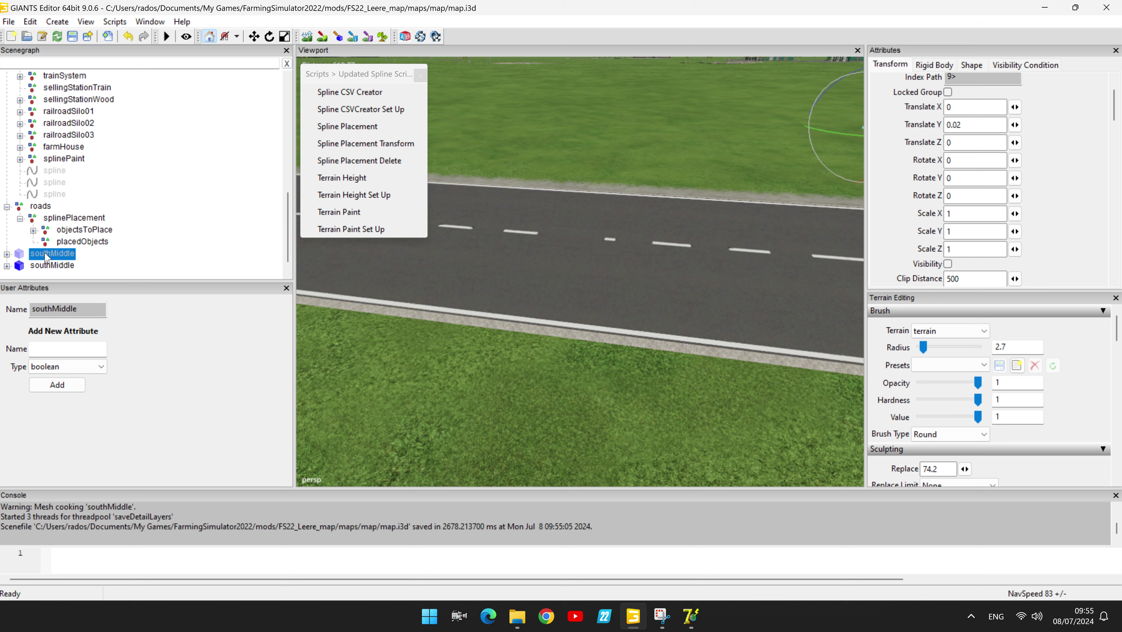
{"action": "key", "text": "Delete"}
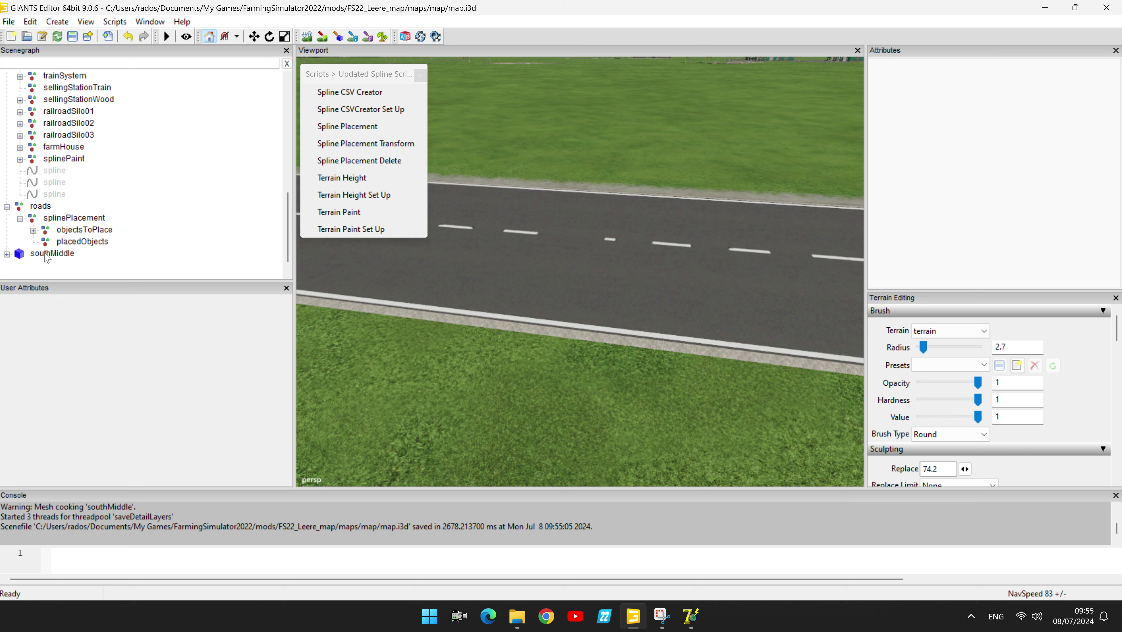
Collapse the placeholders and crossroads groups, move southMiddle into the roadSystem hierarchy, and save the map
{"action": "scroll", "coordinate": [161, 191], "scroll_direction": "up", "scroll_amount": 1}
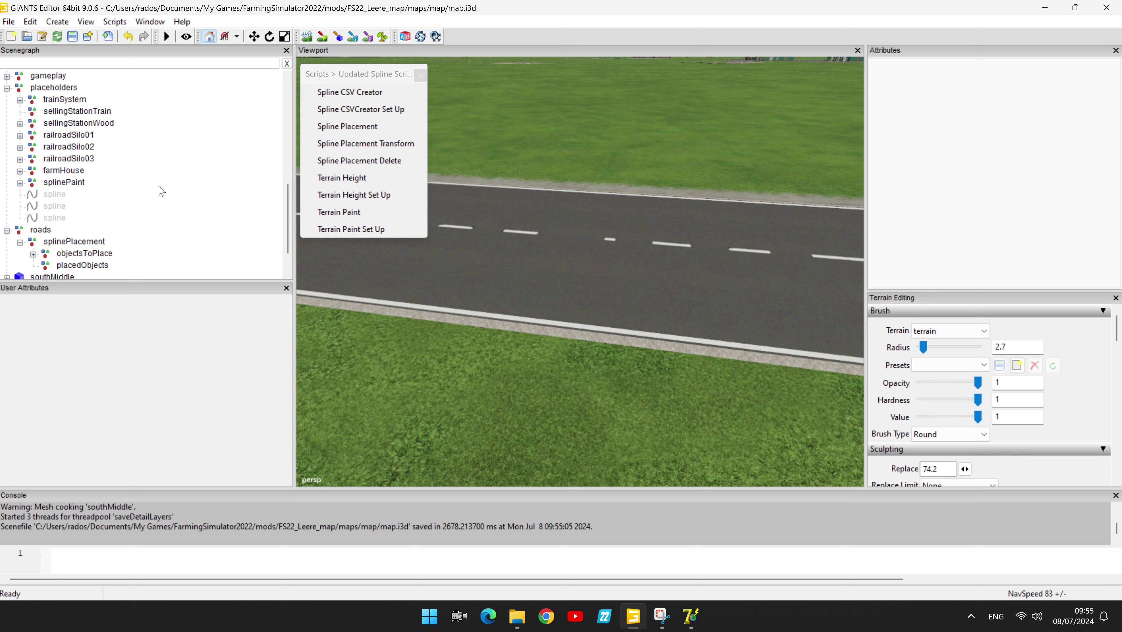
{"action": "scroll", "coordinate": [161, 190], "scroll_direction": "up", "scroll_amount": 1}
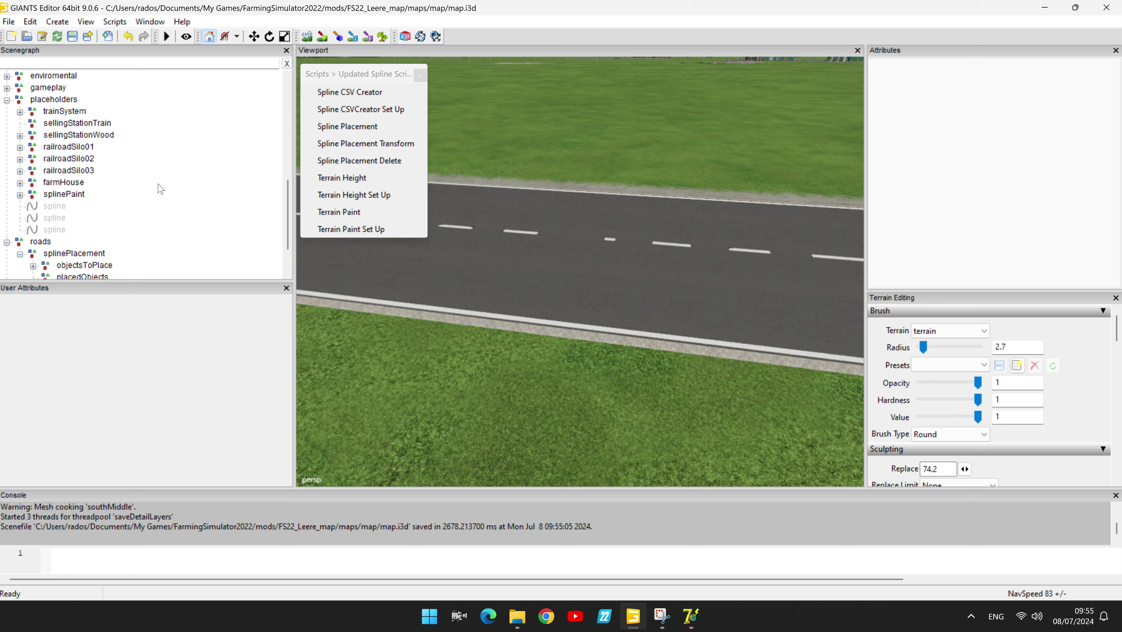
{"action": "left_click", "coordinate": [7, 100]}
{"action": "scroll", "coordinate": [106, 172], "scroll_direction": "up", "scroll_amount": 5}
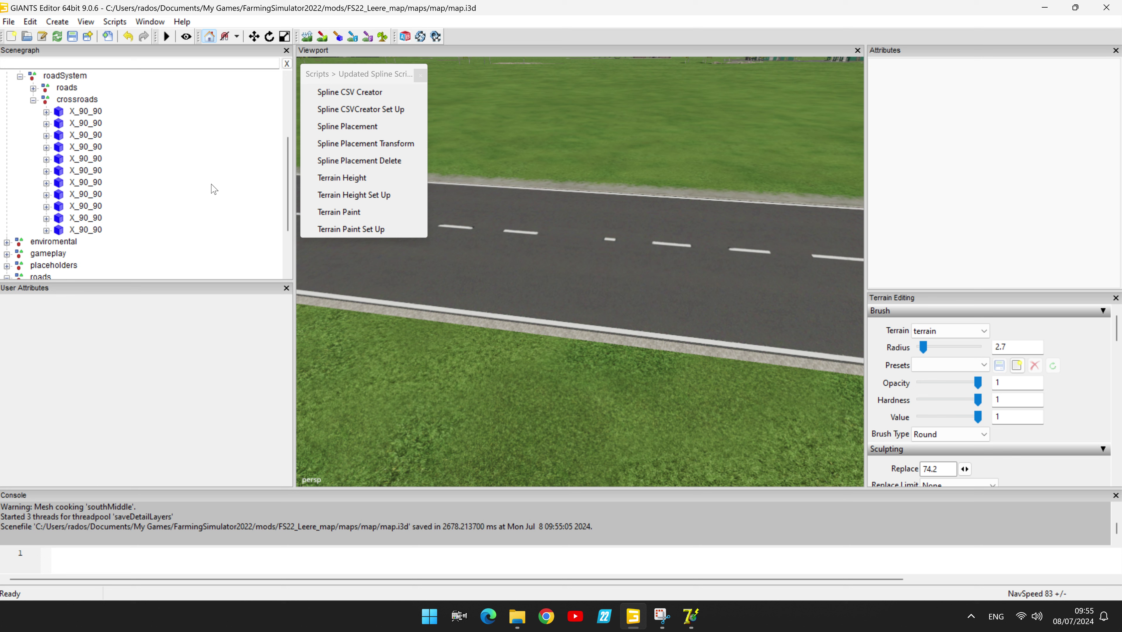
{"action": "left_click", "coordinate": [33, 100]}
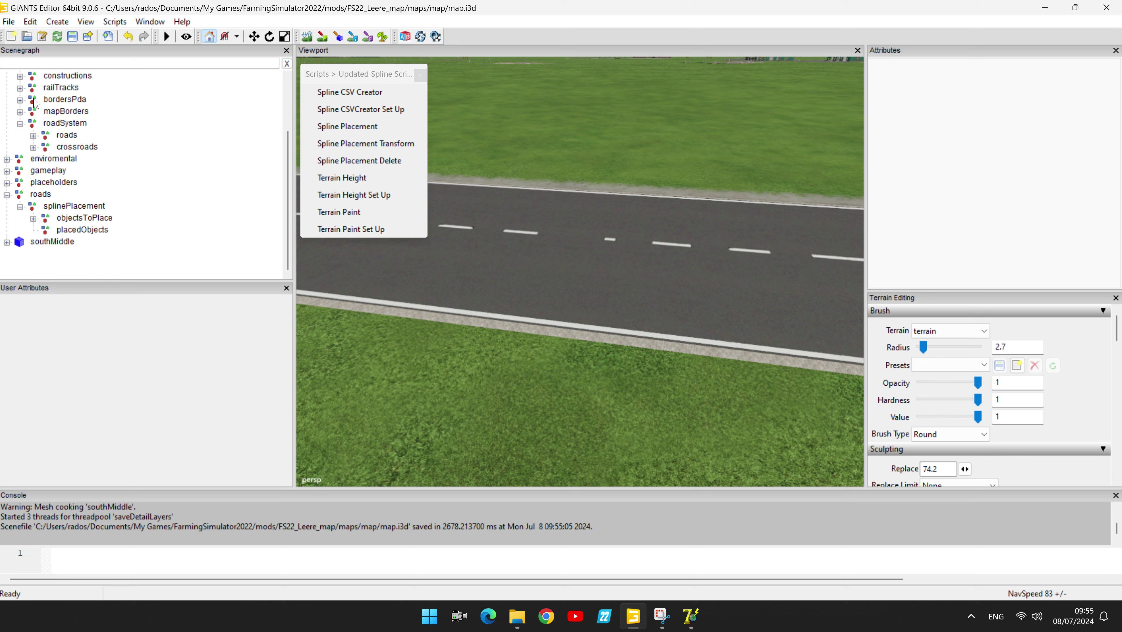
{"action": "left_click", "coordinate": [20, 126]}
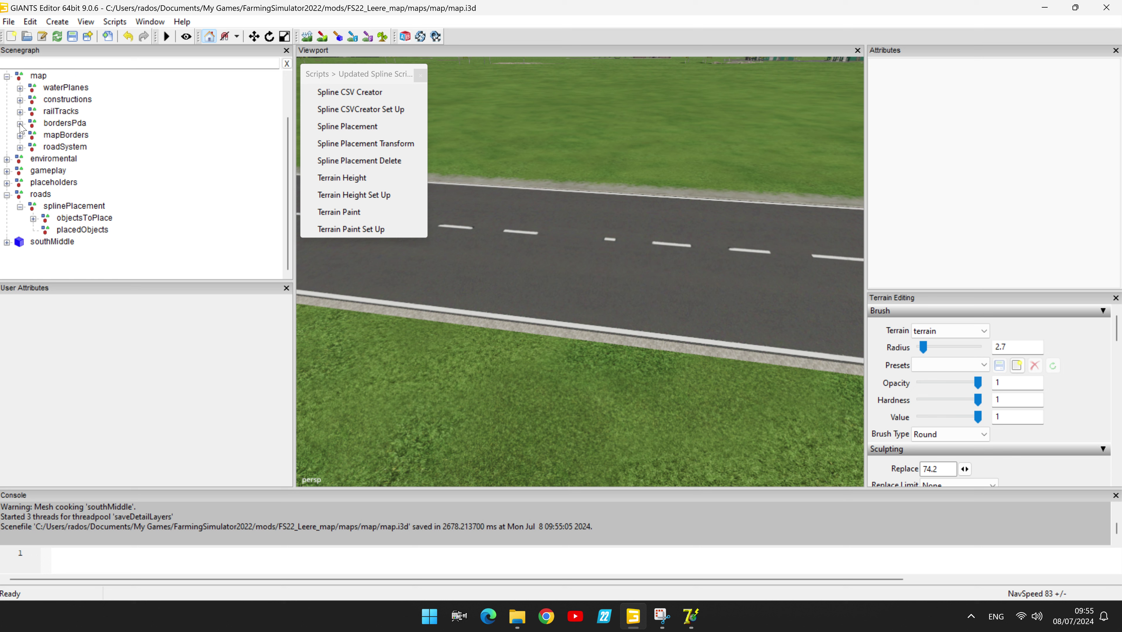
{"action": "left_click", "coordinate": [20, 147]}
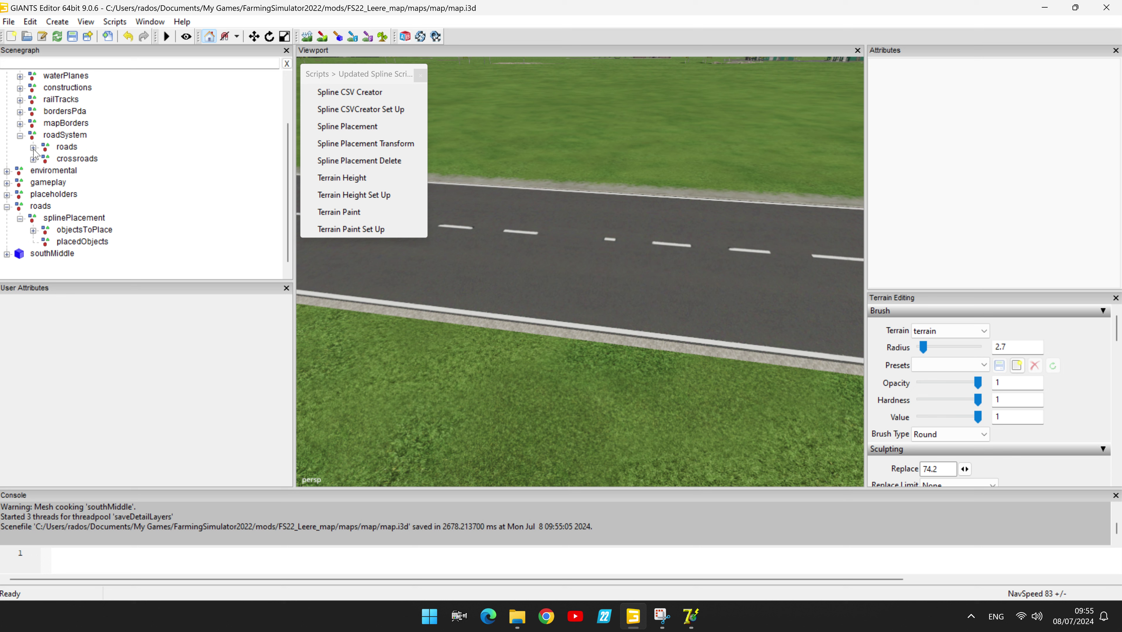
{"action": "left_click_drag", "start_coordinate": [39, 256], "coordinate": [55, 159]}
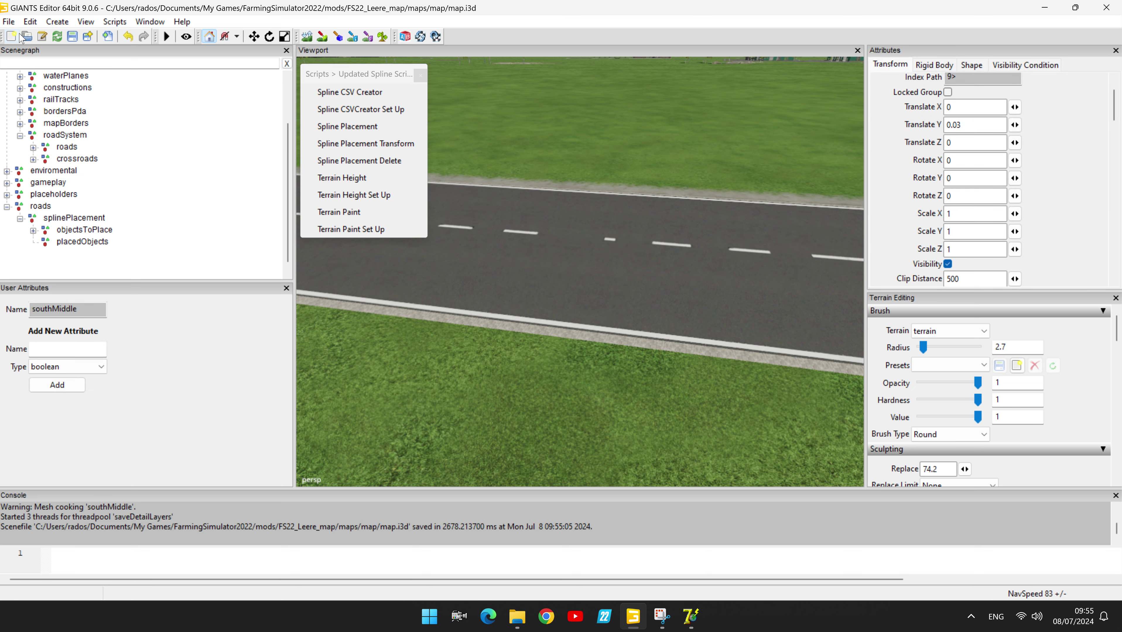
{"action": "left_click", "coordinate": [75, 39]}
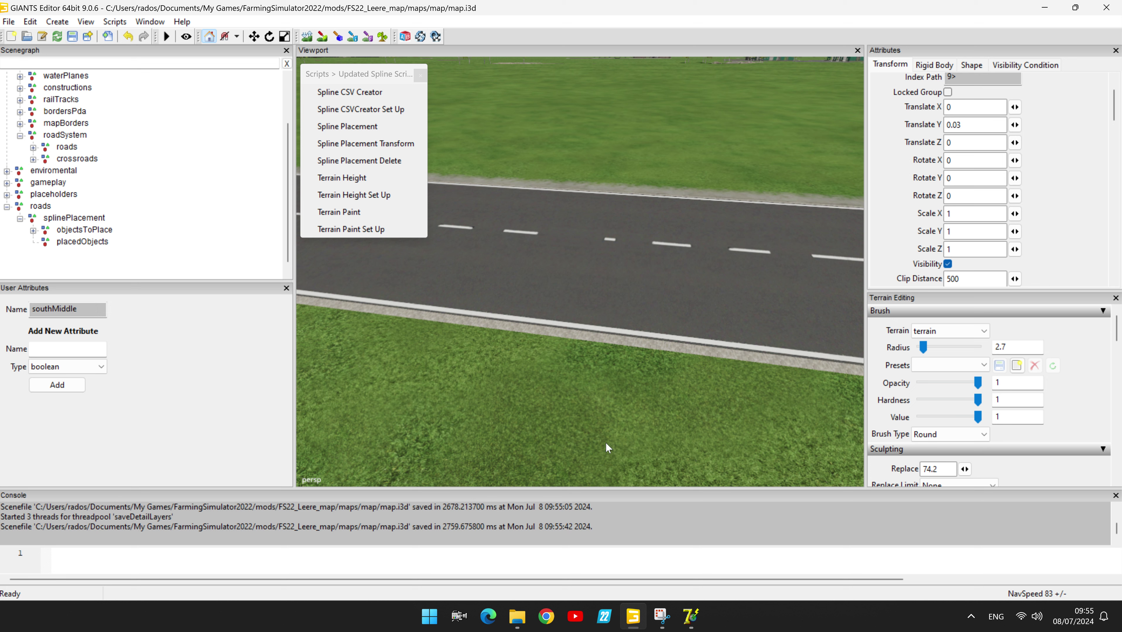
Switch to Farming Simulator 22 and begin a New Farmer career in an empty save slot
{"action": "left_click", "coordinate": [609, 623]}
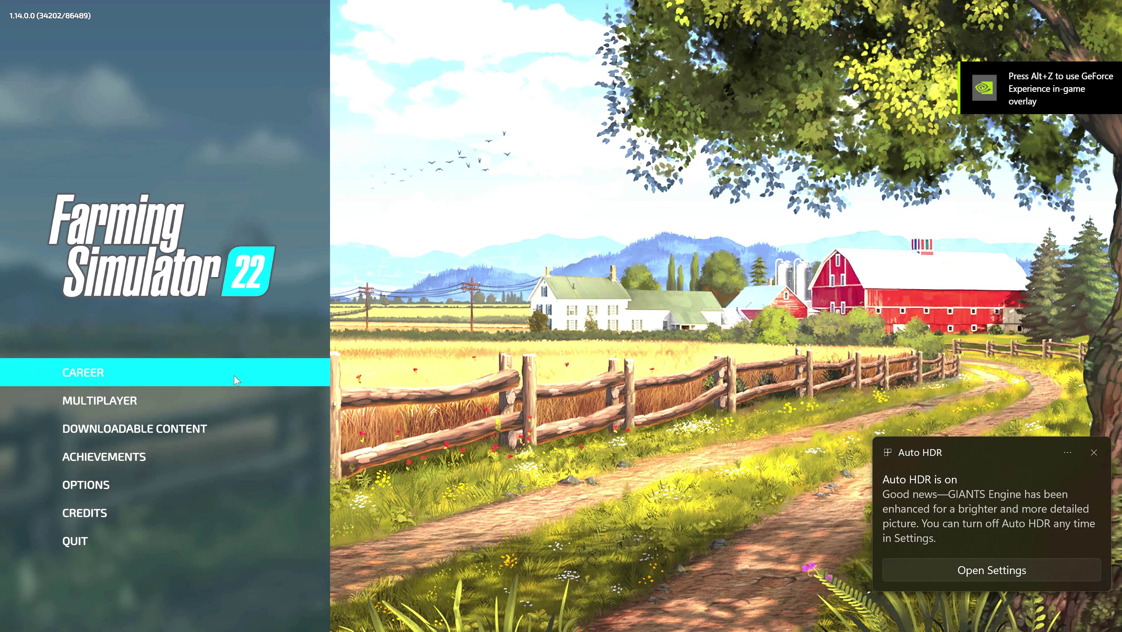
{"action": "left_click", "coordinate": [234, 376]}
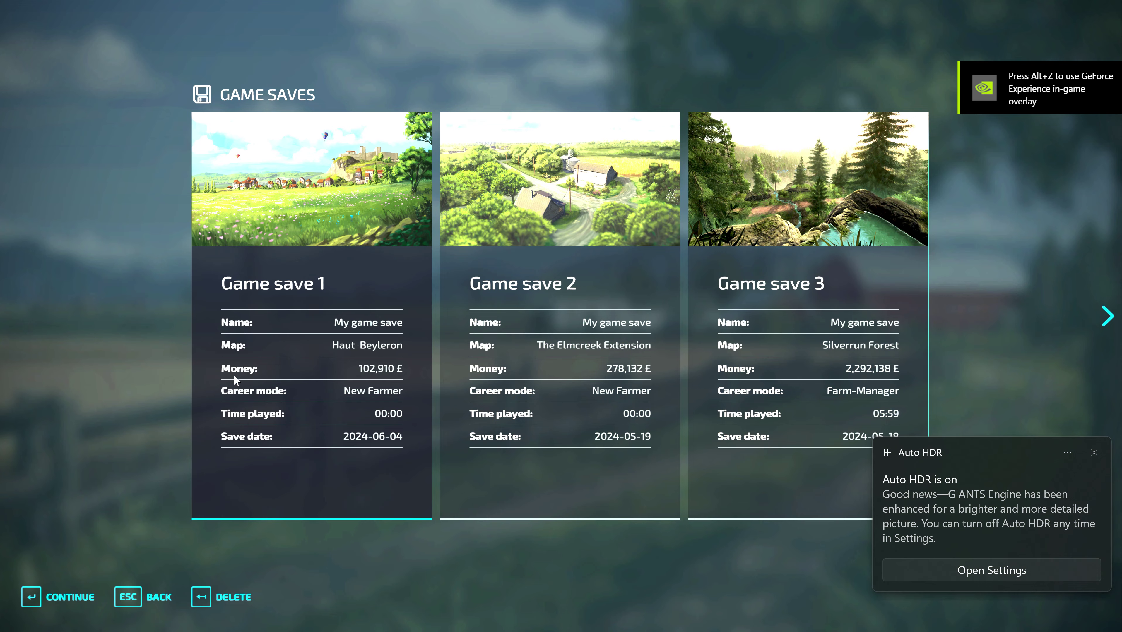
{"action": "scroll", "coordinate": [234, 376], "scroll_direction": "down", "scroll_amount": 2}
{"action": "left_click", "coordinate": [299, 360]}
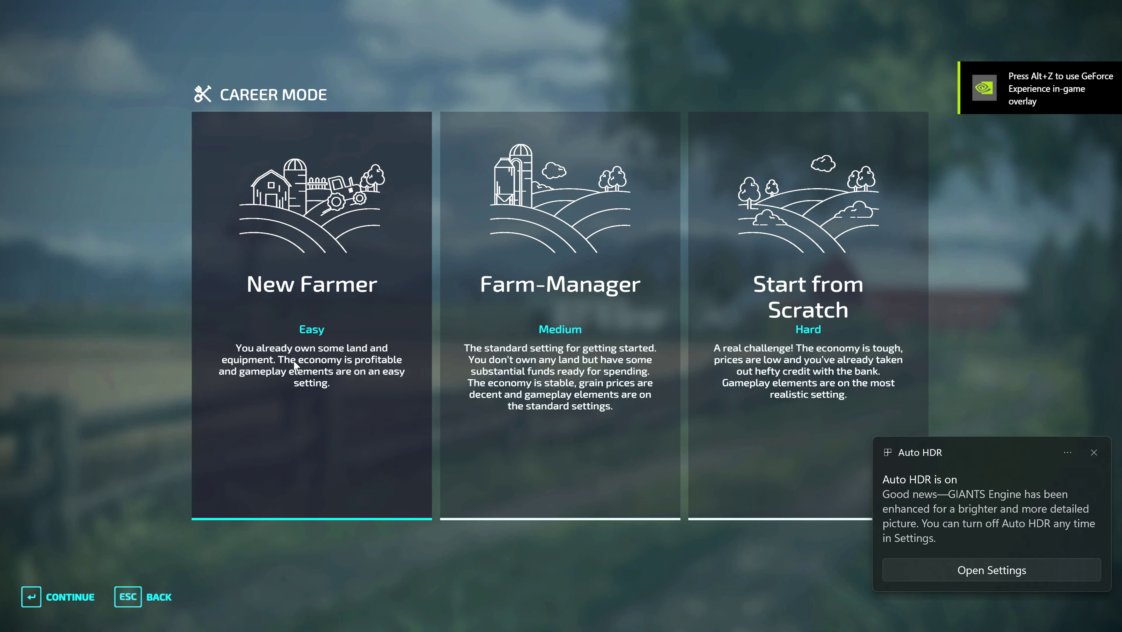
{"action": "left_click", "coordinate": [294, 360]}
Choose Mod Map for the career, keep all mods selected, and enter the game once the map has loaded
{"action": "scroll", "coordinate": [266, 404], "scroll_direction": "down", "scroll_amount": 3}
{"action": "scroll", "coordinate": [266, 404], "scroll_direction": "down", "scroll_amount": 7}
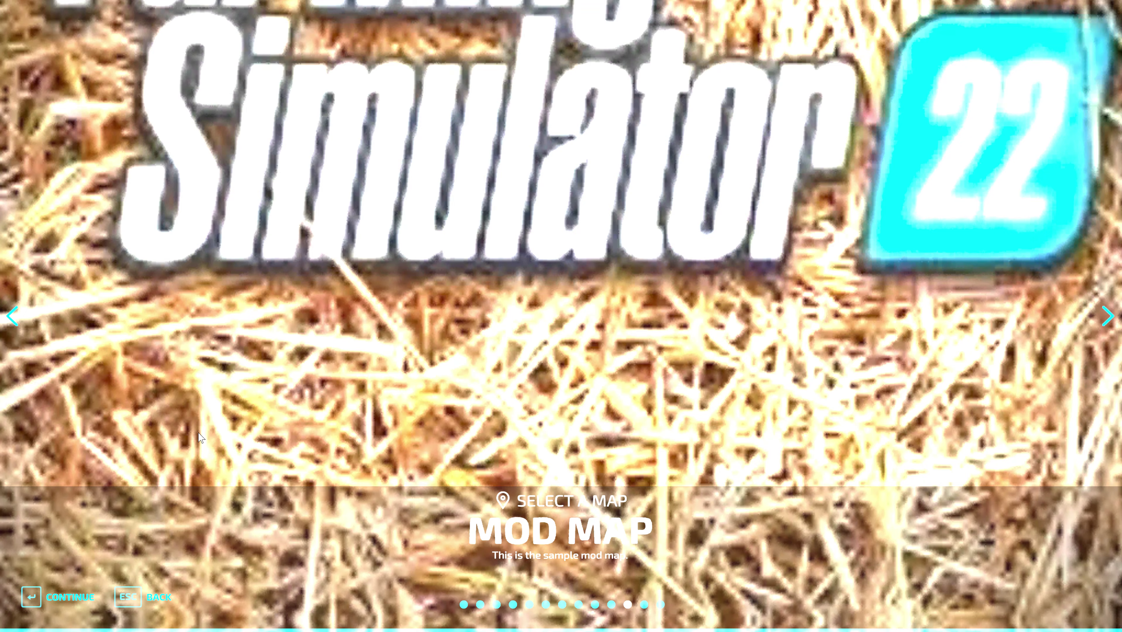
{"action": "left_click", "coordinate": [73, 598]}
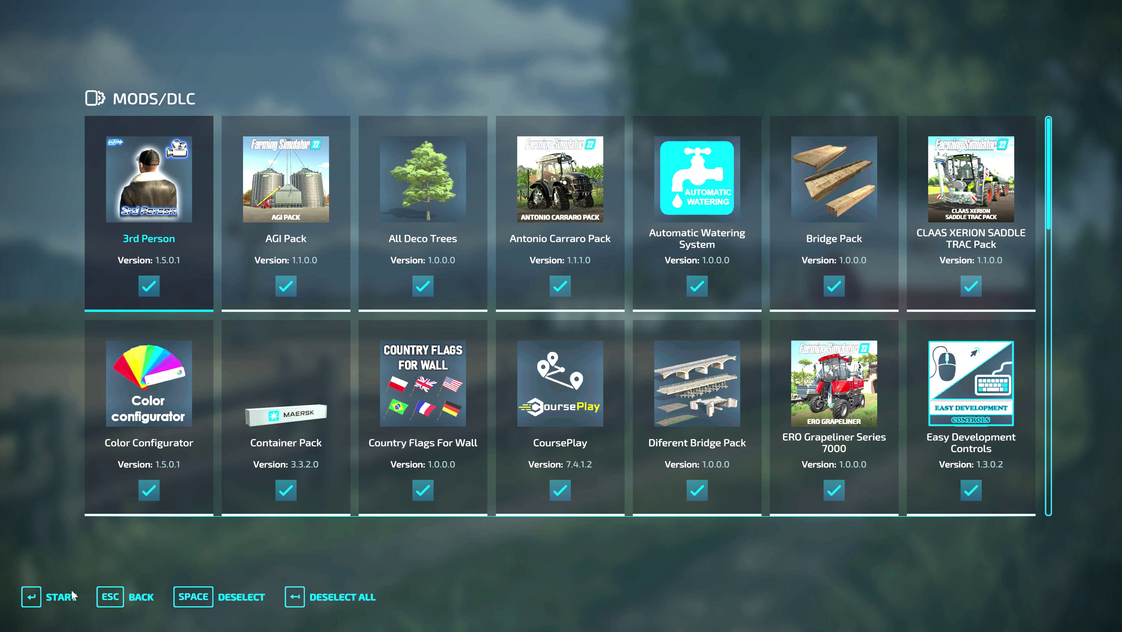
{"action": "left_click", "coordinate": [62, 597]}
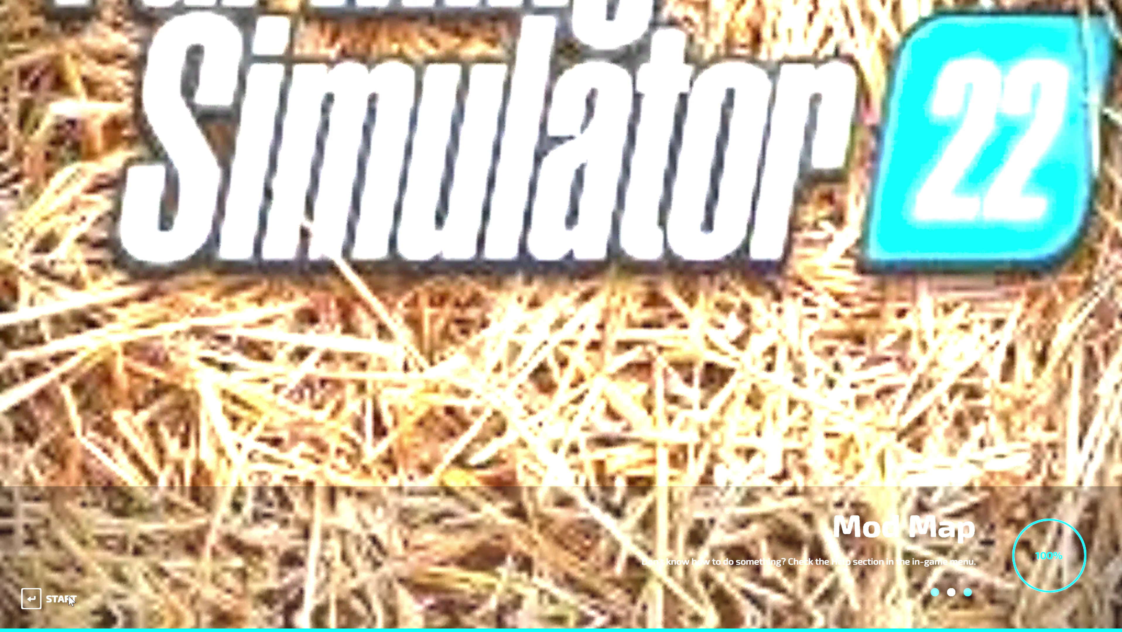
{"action": "key", "text": "Return"}
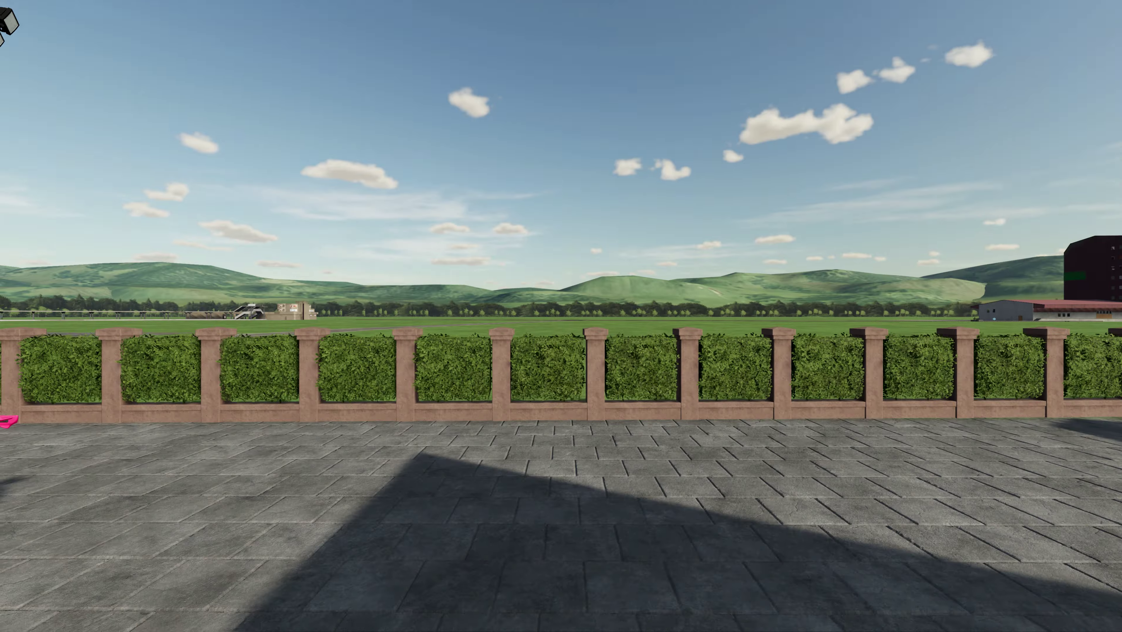
Get into the pink car in the yard and drive it to the junction, turning onto the southMiddle road
{"action": "key", "text": "s"}
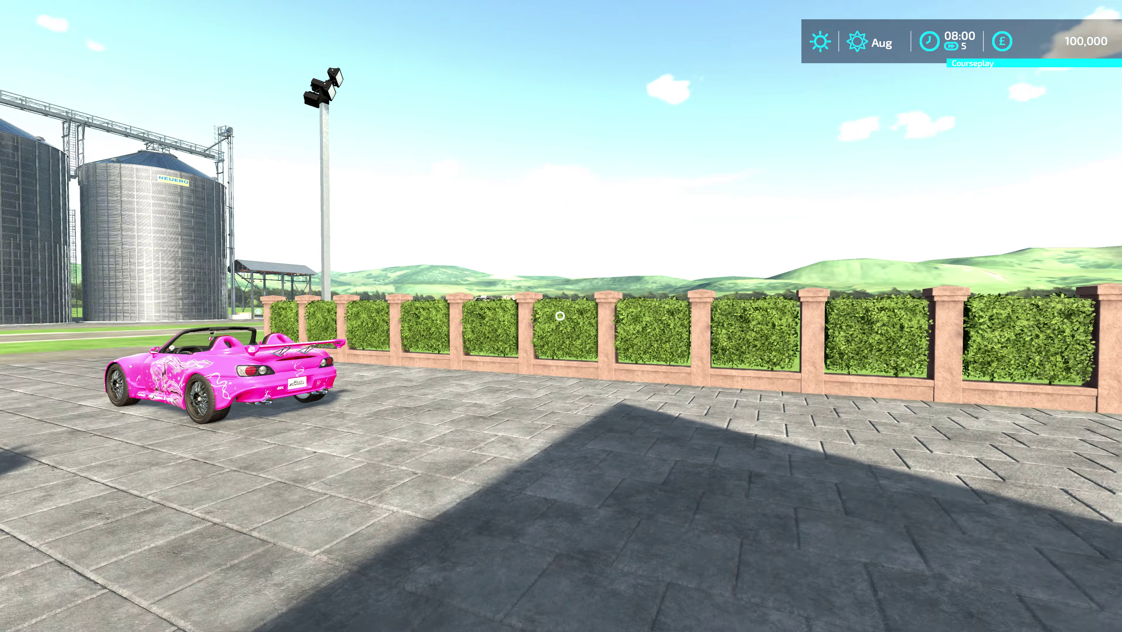
{"action": "key", "text": "w"}
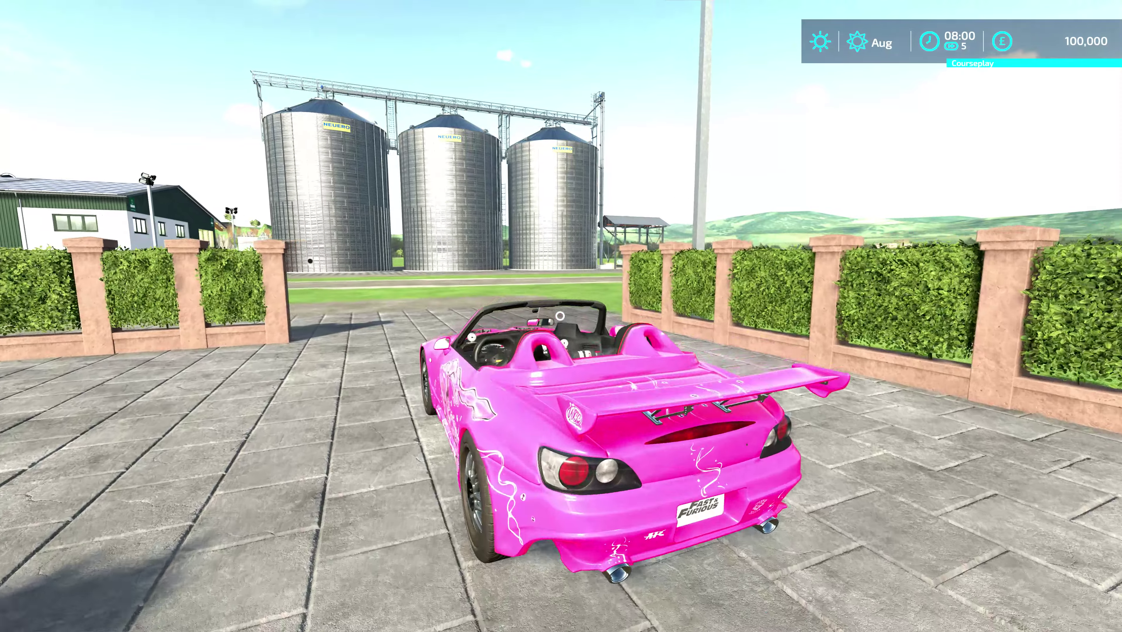
{"action": "key", "text": "e"}
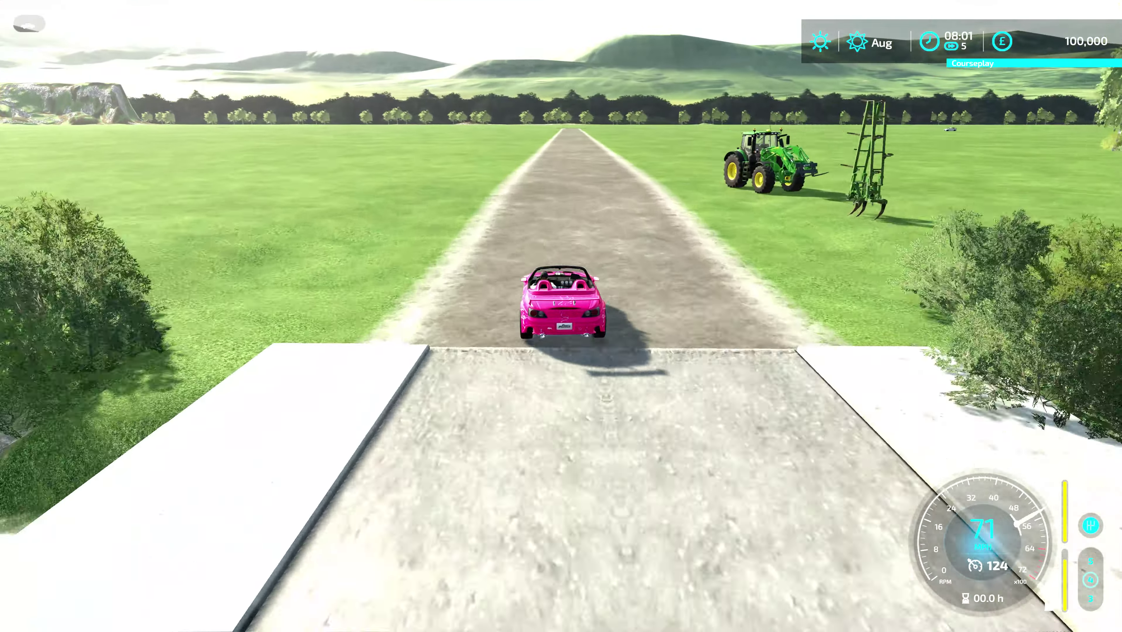
{"action": "key", "text": "w"}
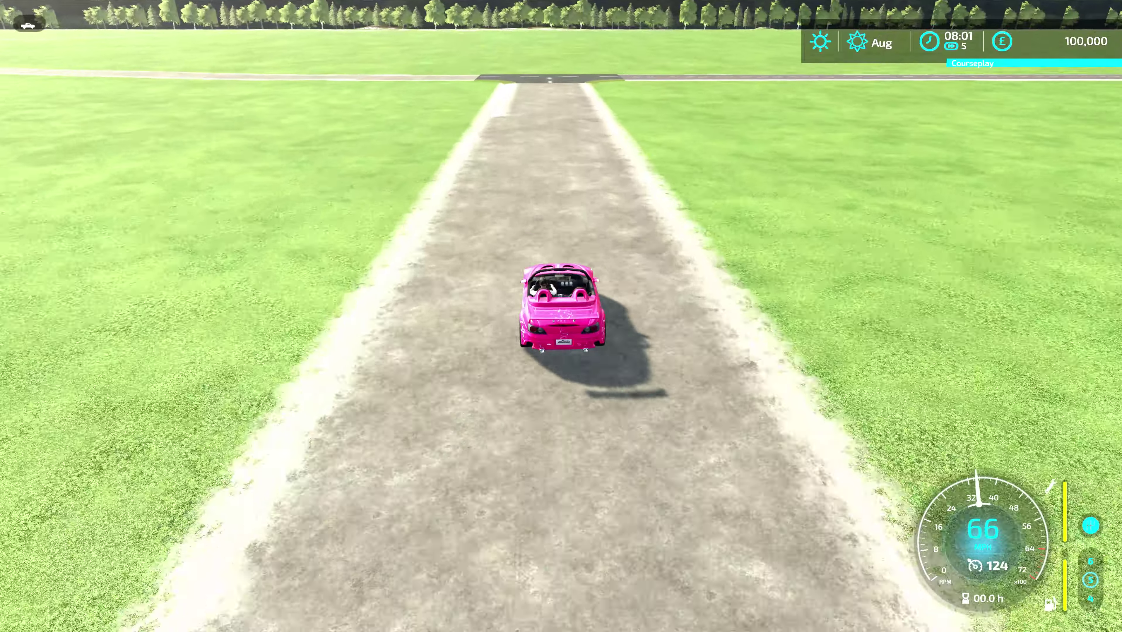
{"action": "key", "text": "s"}
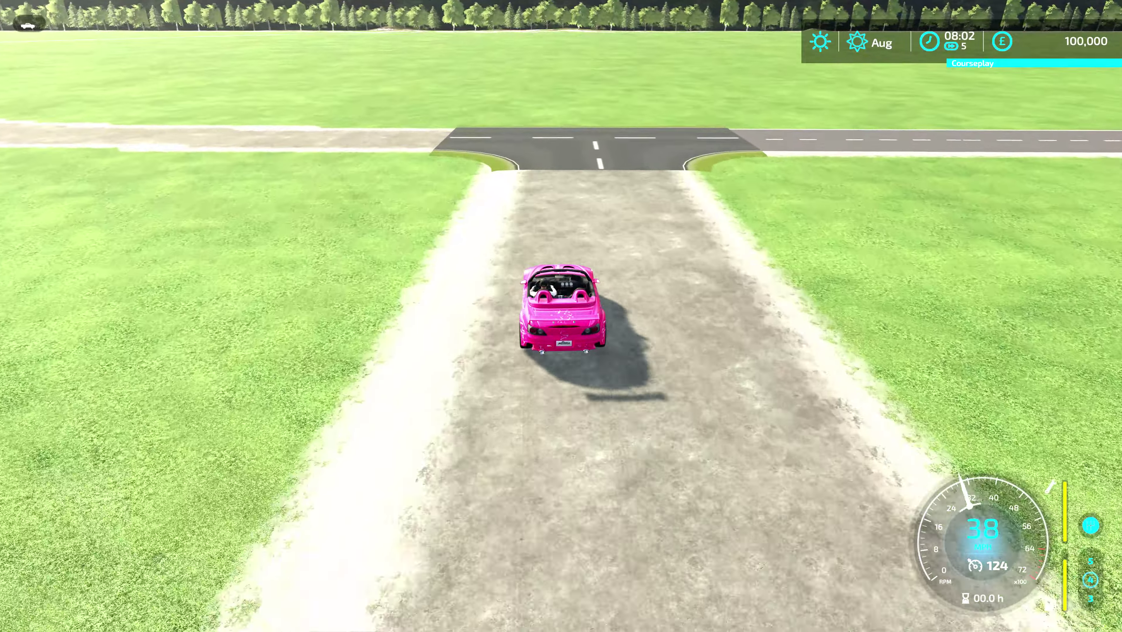
{"action": "key", "text": "a"}
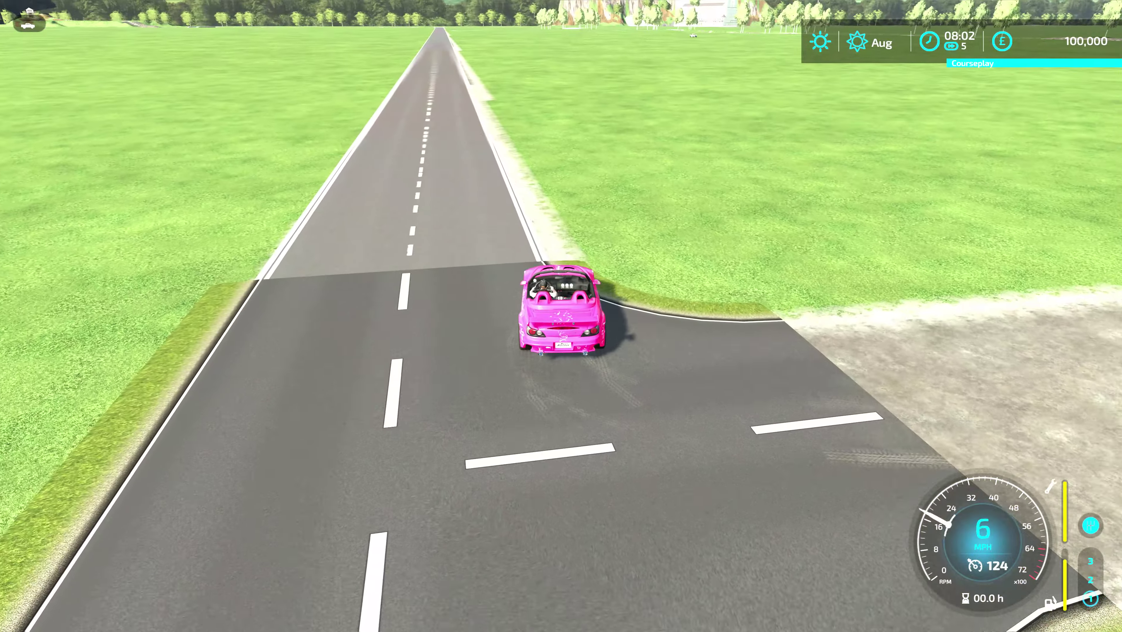
{"action": "key", "text": "a"}
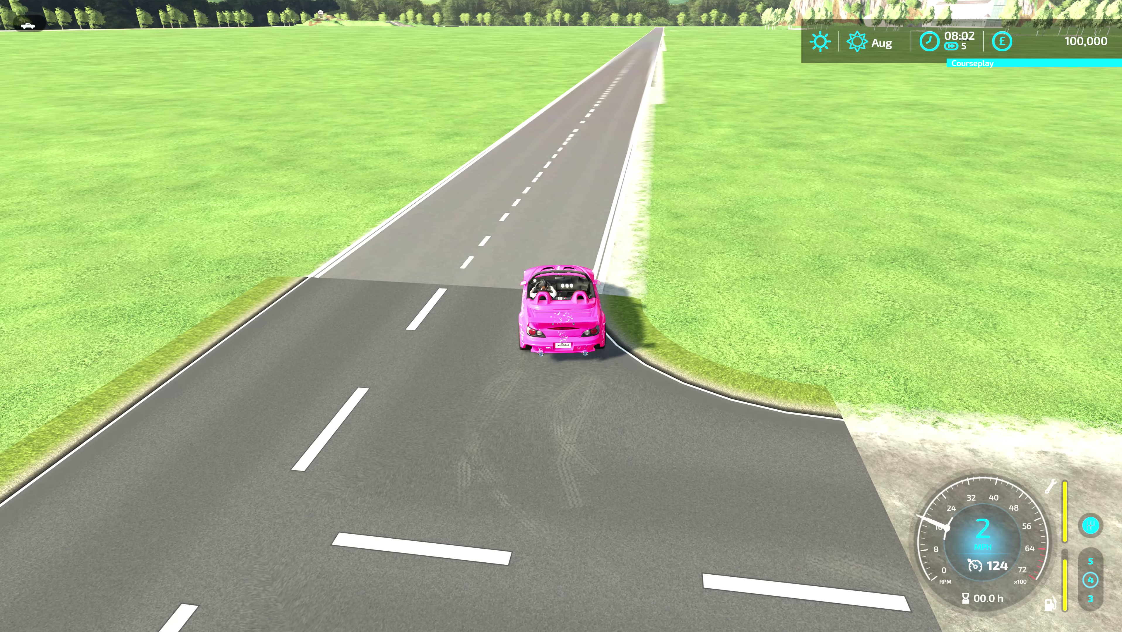
Examine the seam between the junction and the southMiddle road, and test-drive the road's first stretch
{"action": "key", "text": "s"}
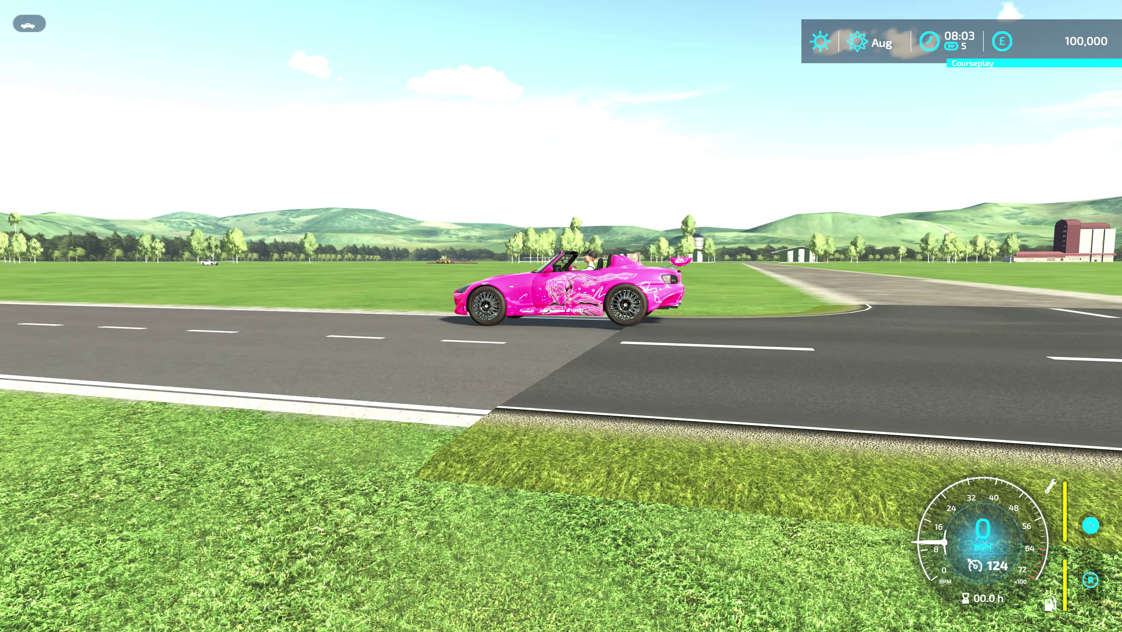
{"action": "key", "text": "w"}
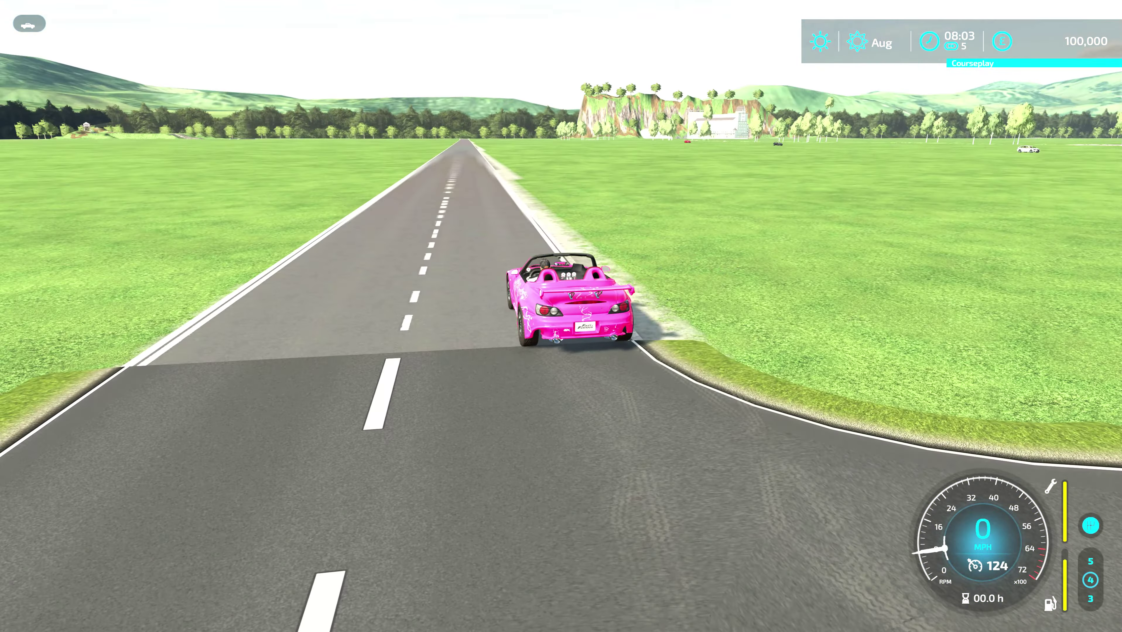
{"action": "key", "text": "w"}
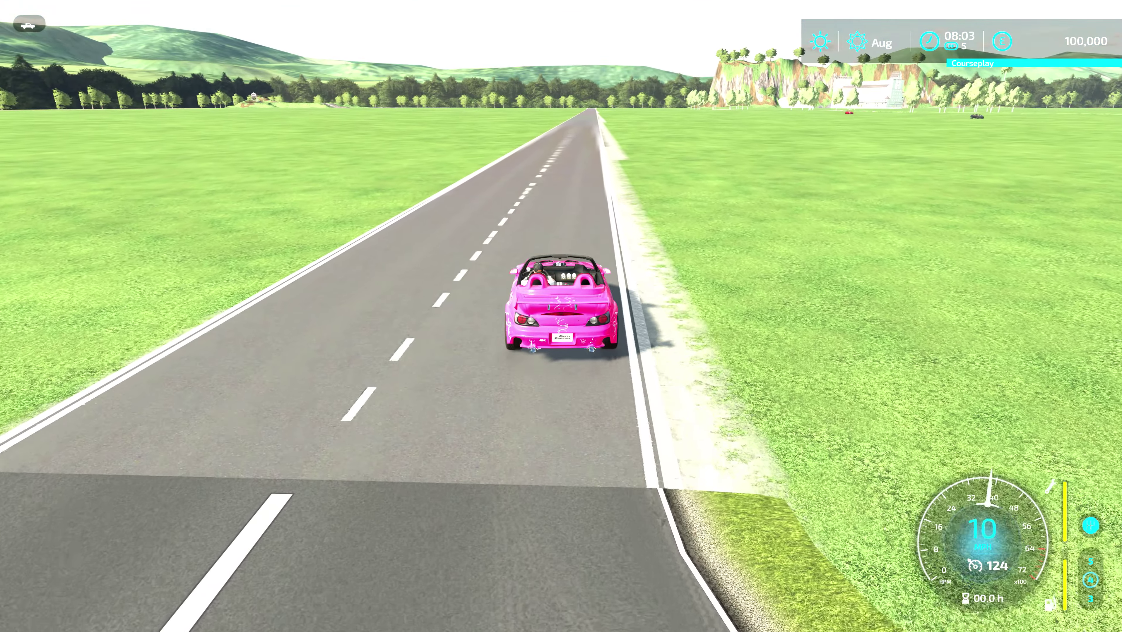
{"action": "key", "text": "w"}
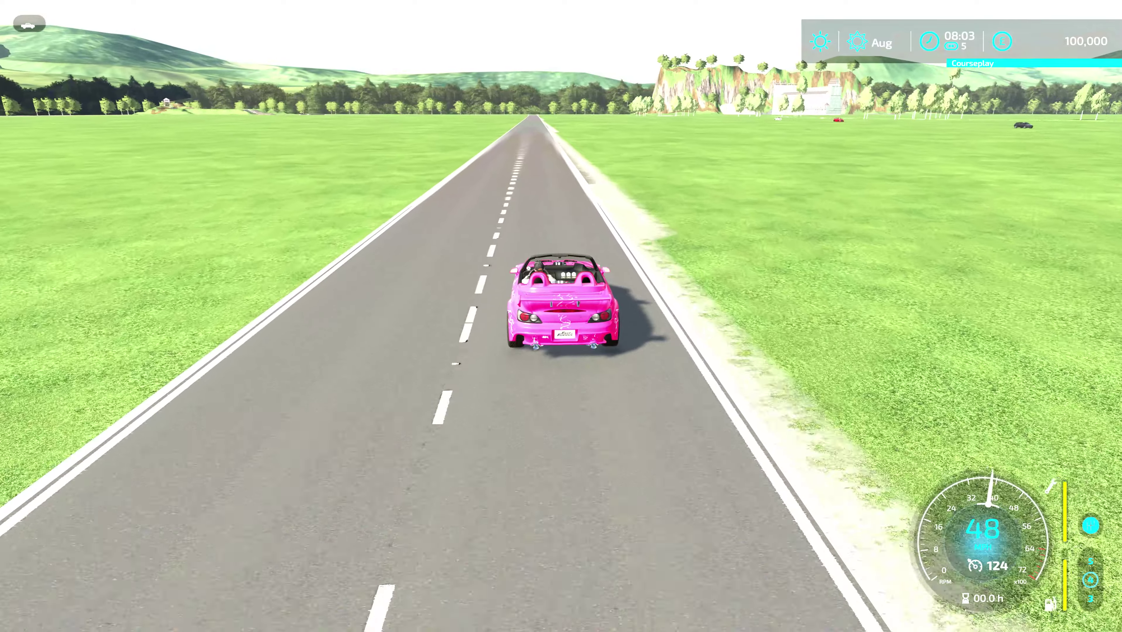
{"action": "key", "text": "w"}
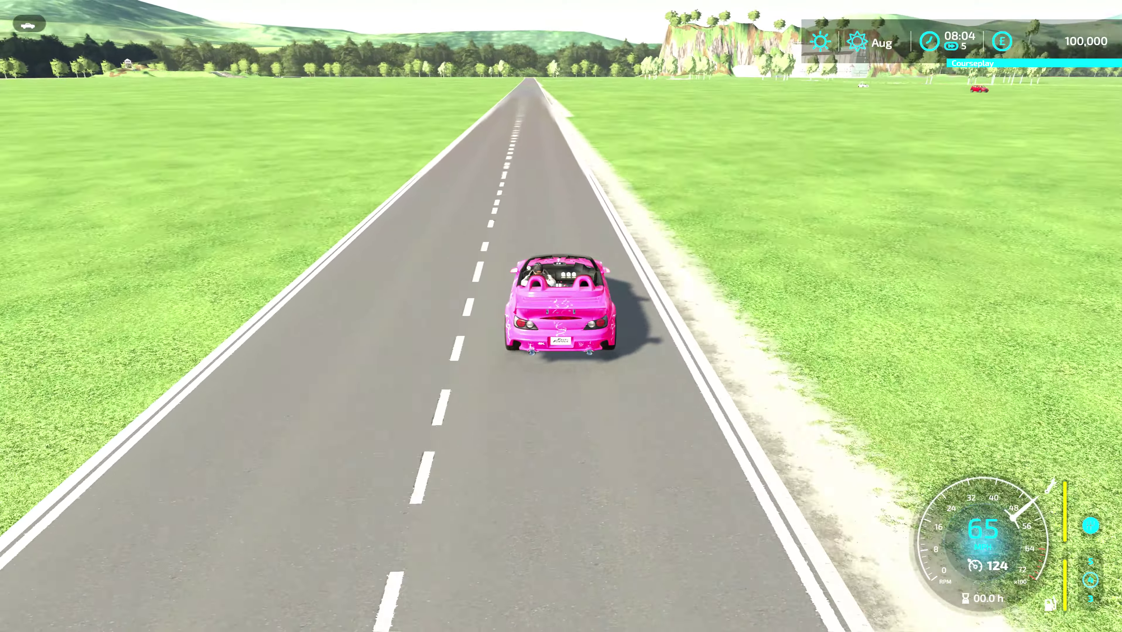
{"action": "key", "text": "s"}
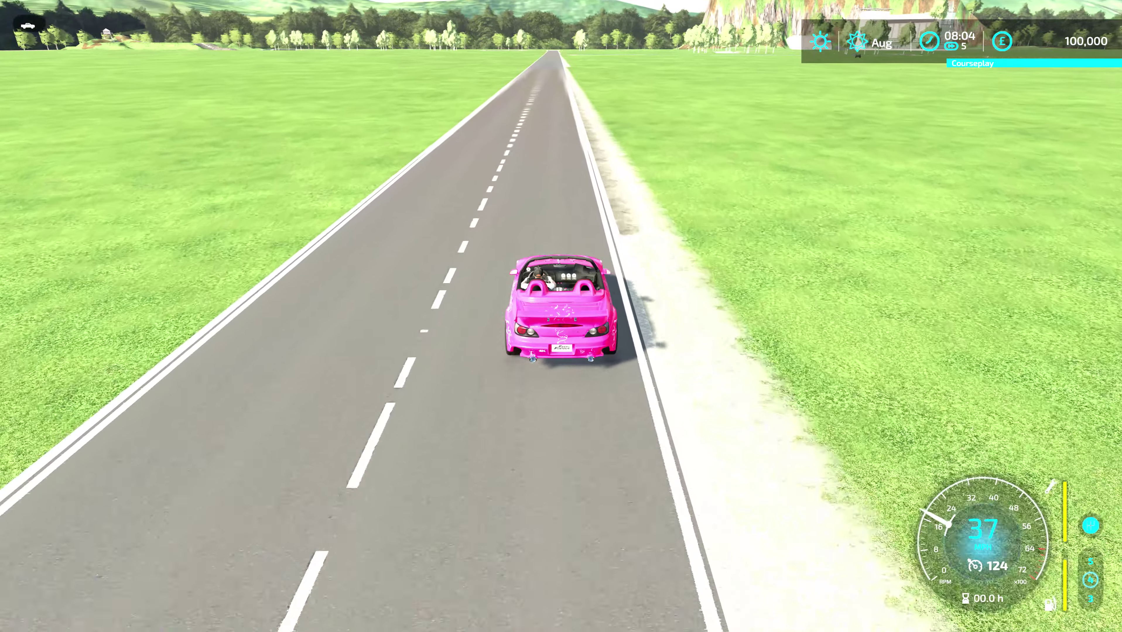
{"action": "key", "text": "w"}
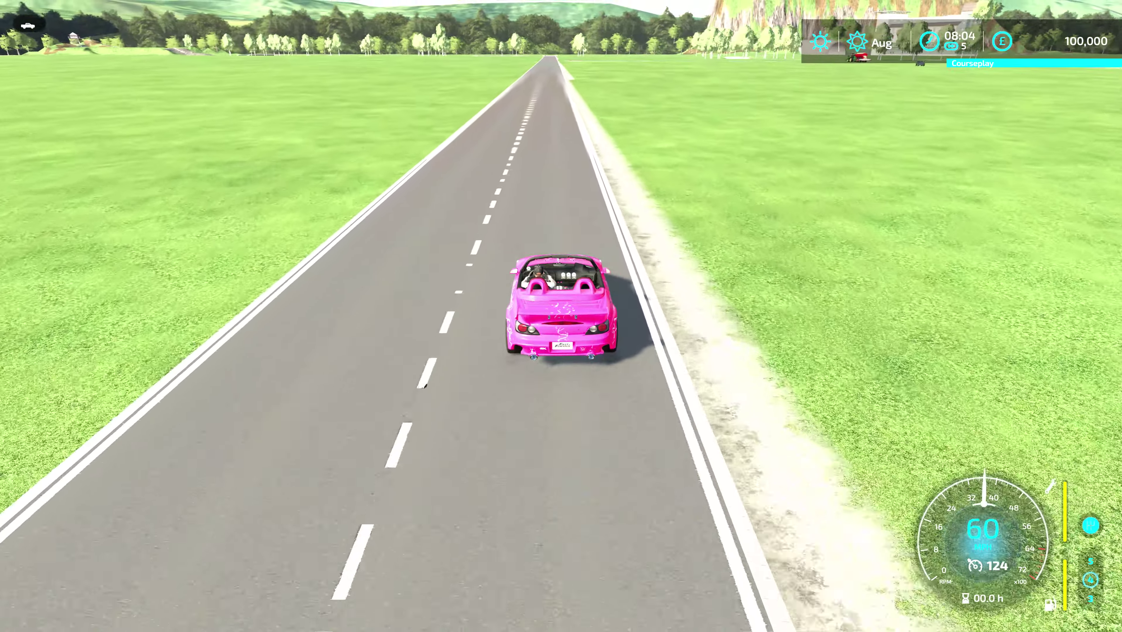
{"action": "key", "text": "s"}
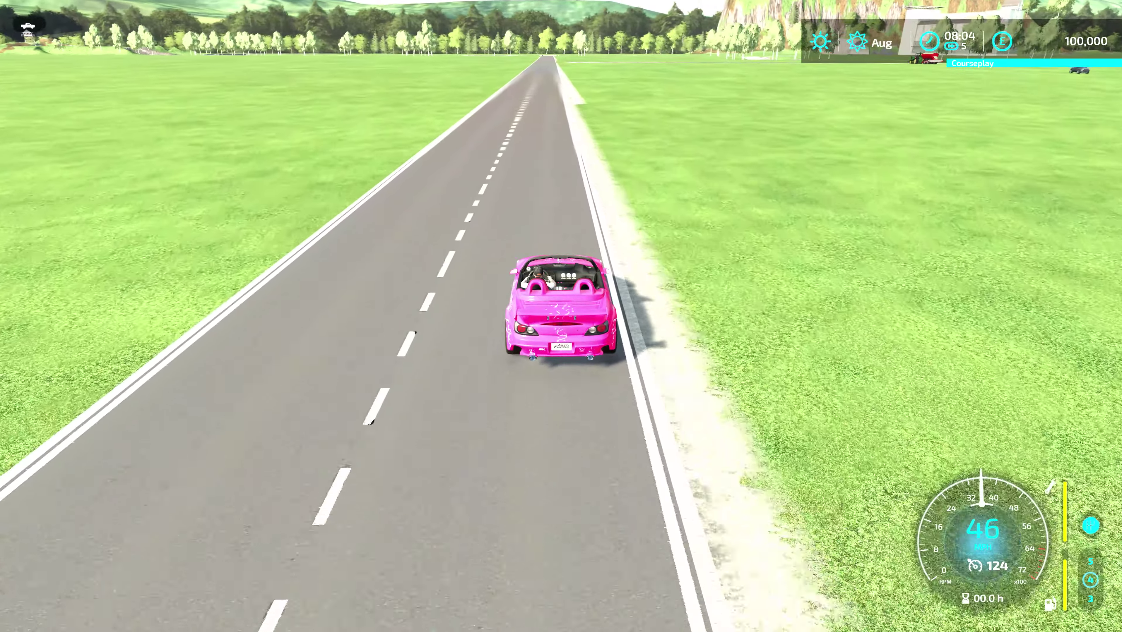
Leave the car and inspect the road surface, centre line and edges on foot, looking in both directions
{"action": "key", "text": "e"}
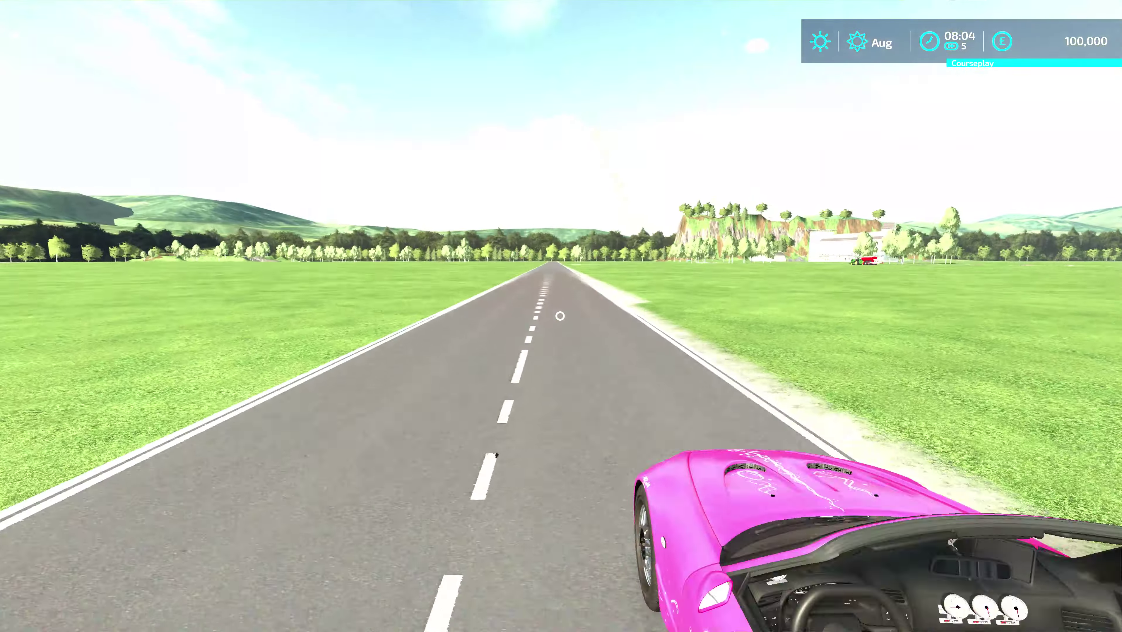
{"action": "key", "text": "w"}
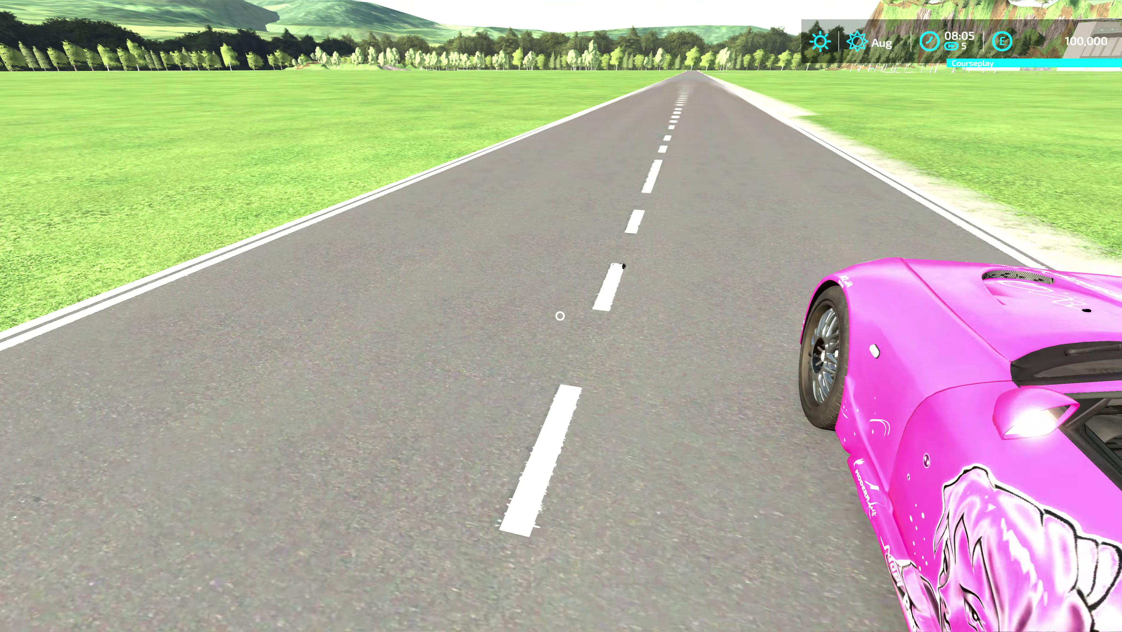
{"action": "key", "text": "w"}
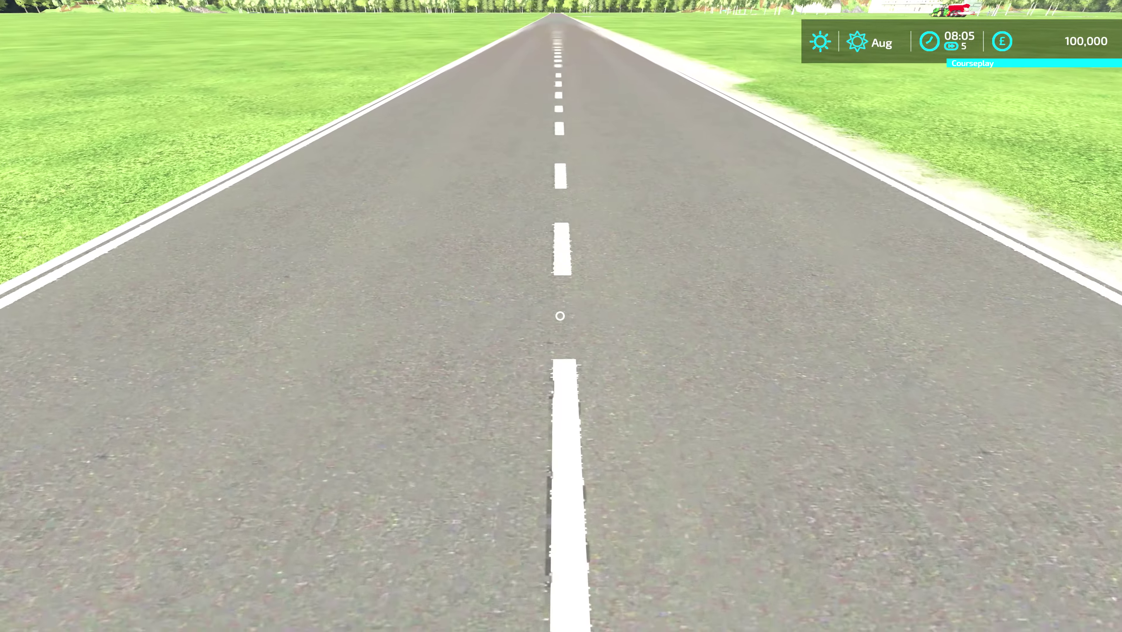
{"action": "key", "text": "w"}
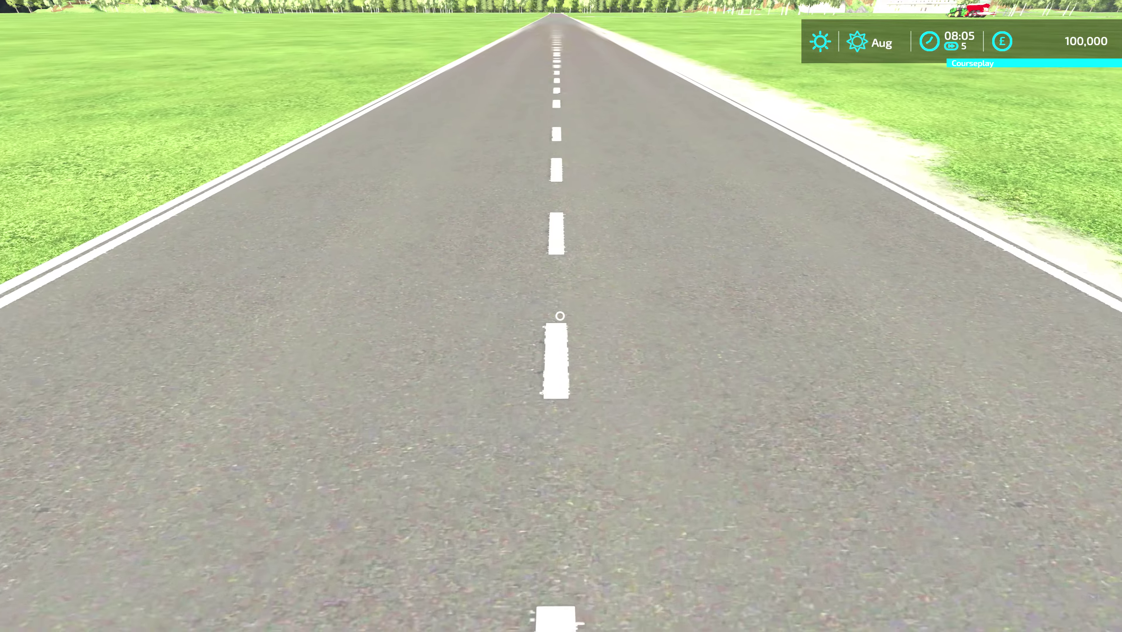
{"action": "key", "text": "w"}
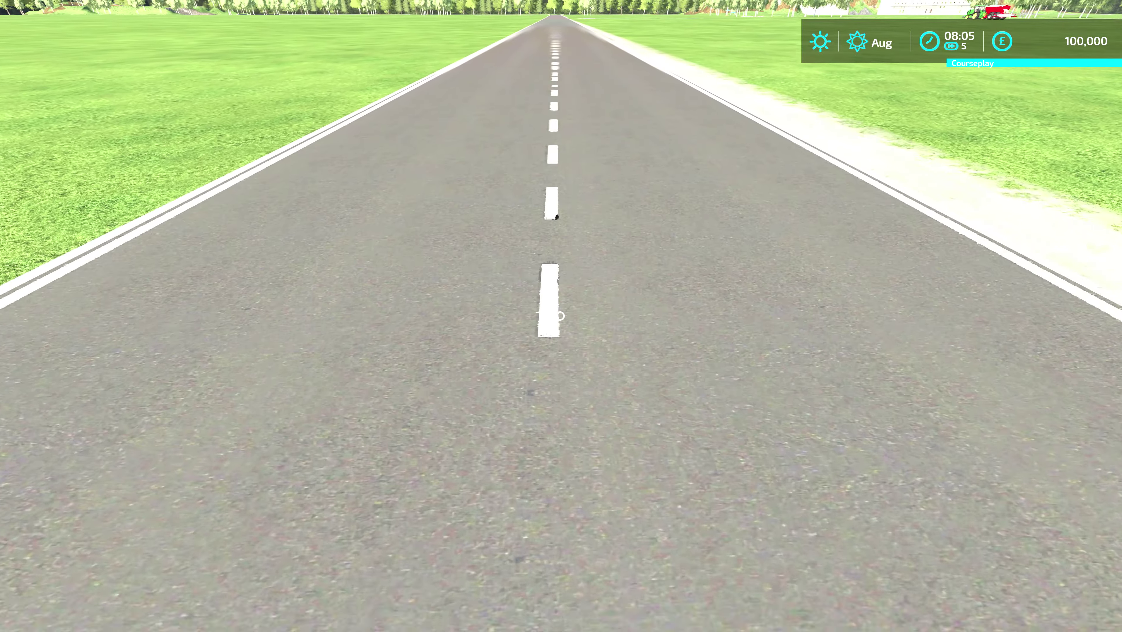
{"action": "key", "text": "w"}
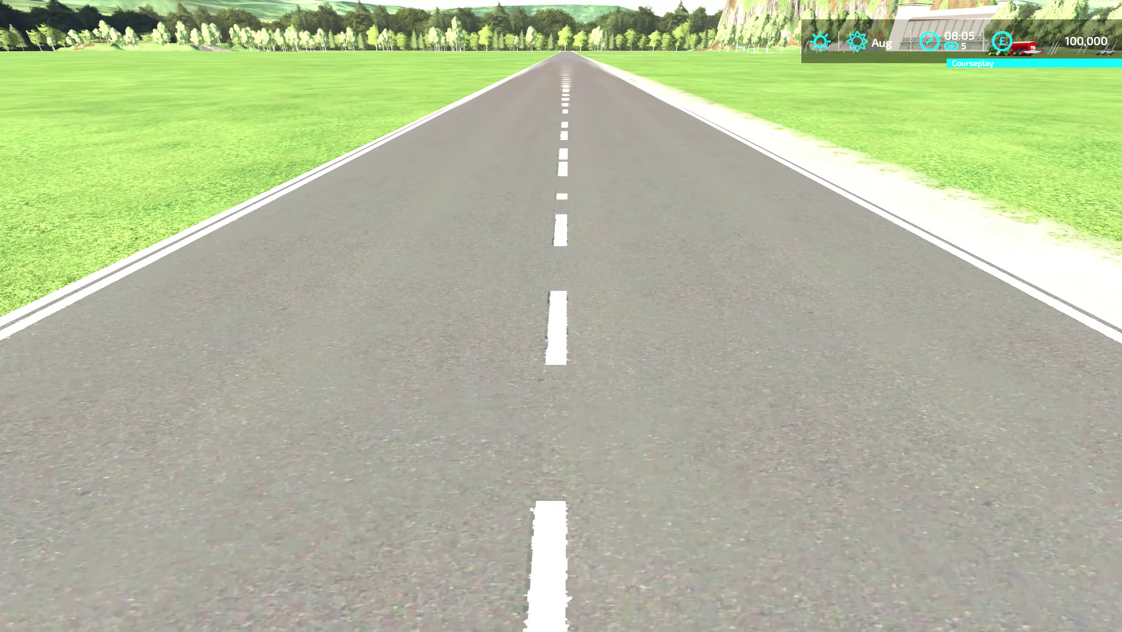
{"action": "key", "text": "w"}
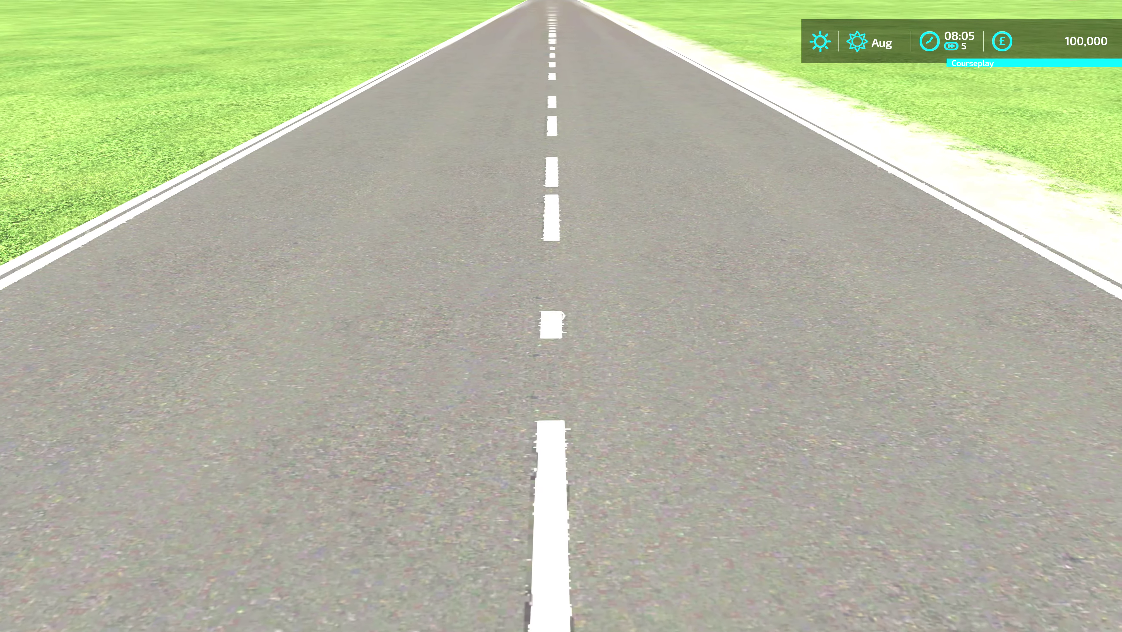
{"action": "key", "text": "w"}
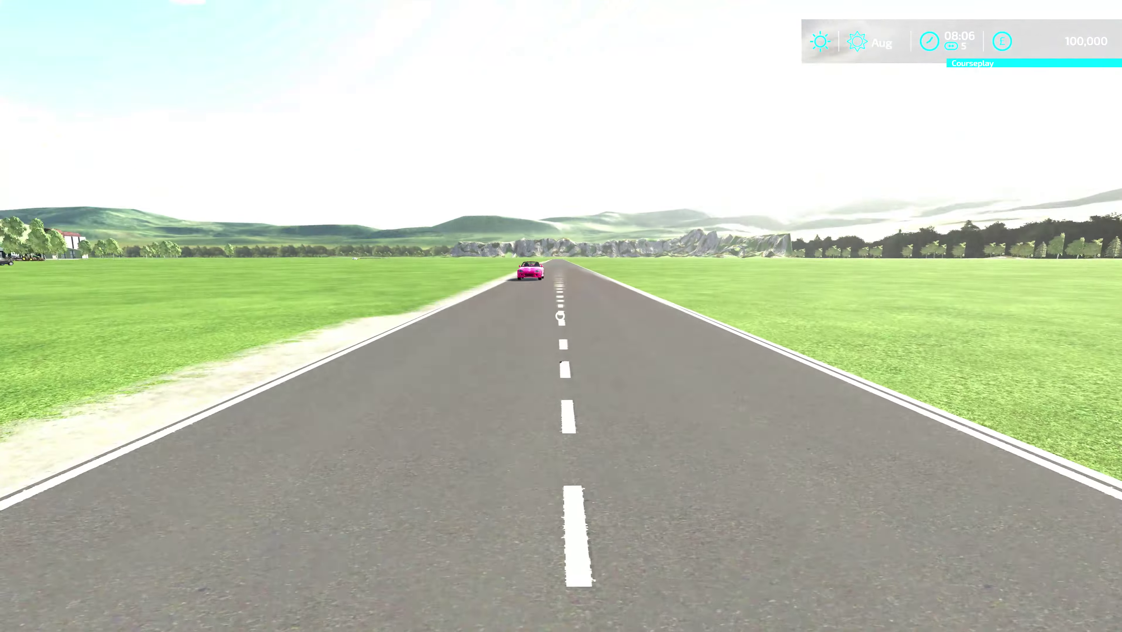
{"action": "key", "text": "w"}
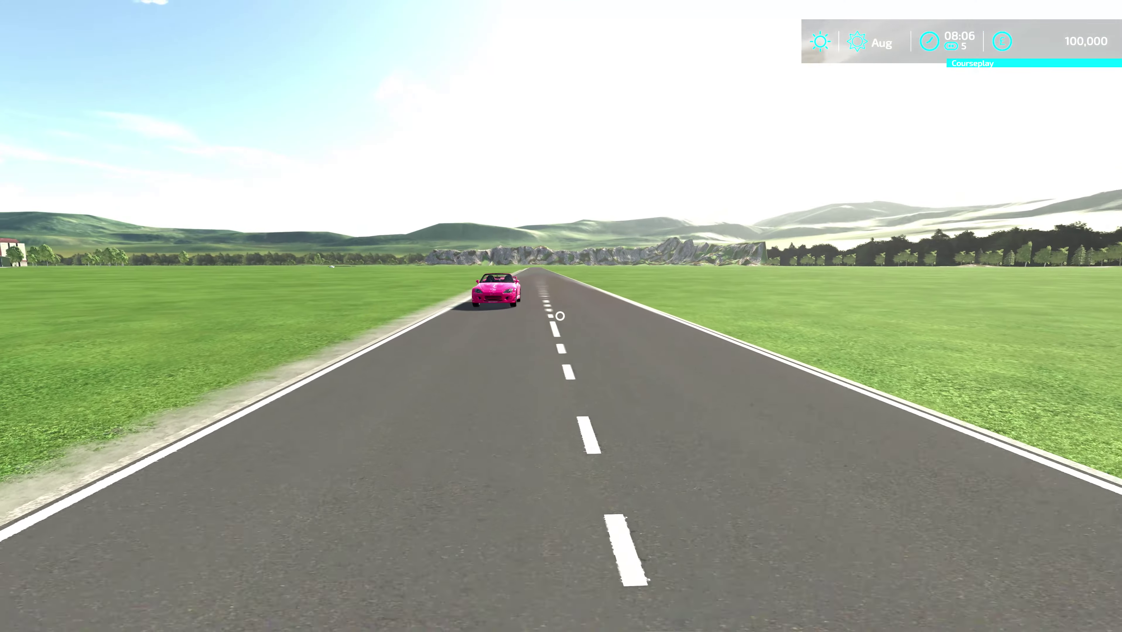
{"action": "key", "text": "w"}
Get back into the pink car and test-drive the long straight of the southMiddle road at speed
{"action": "key", "text": "e"}
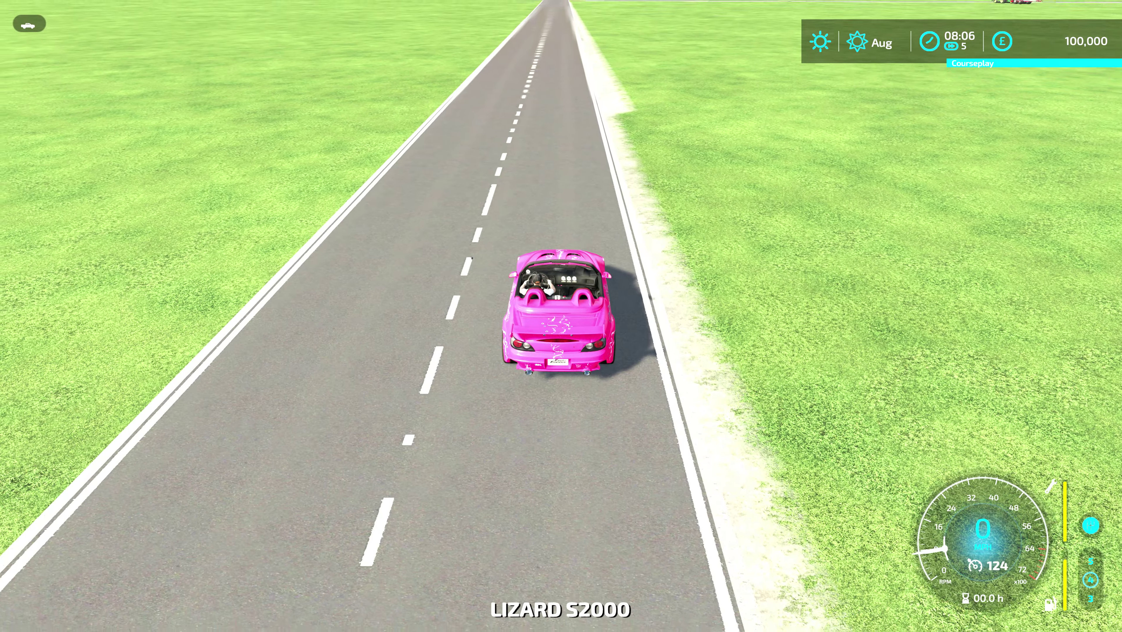
{"action": "key", "text": "w"}
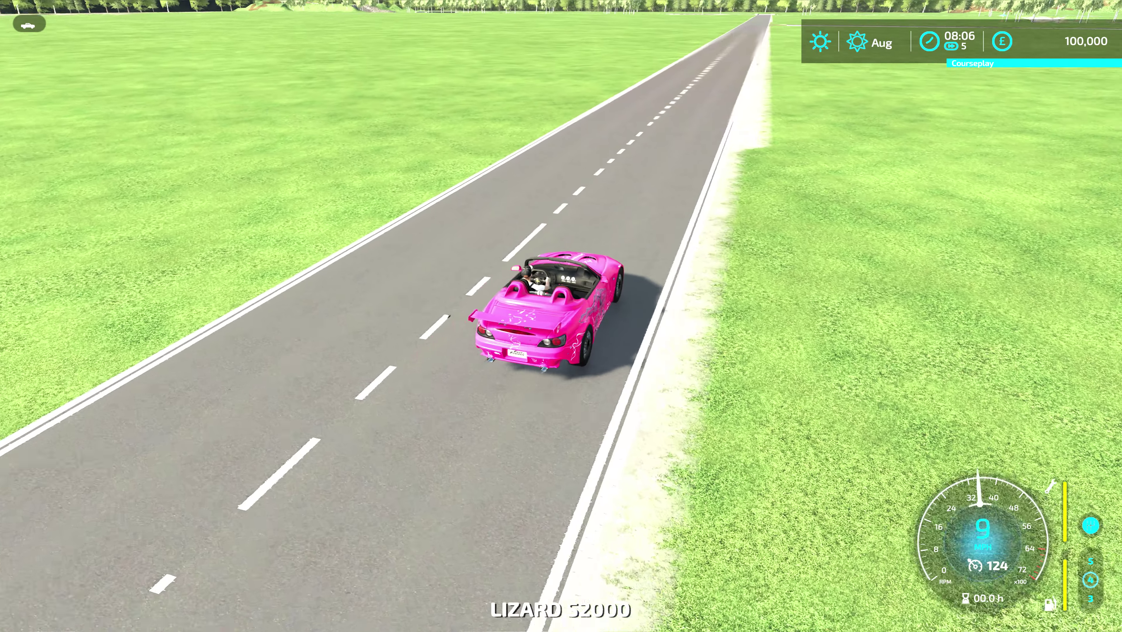
{"action": "key", "text": "w"}
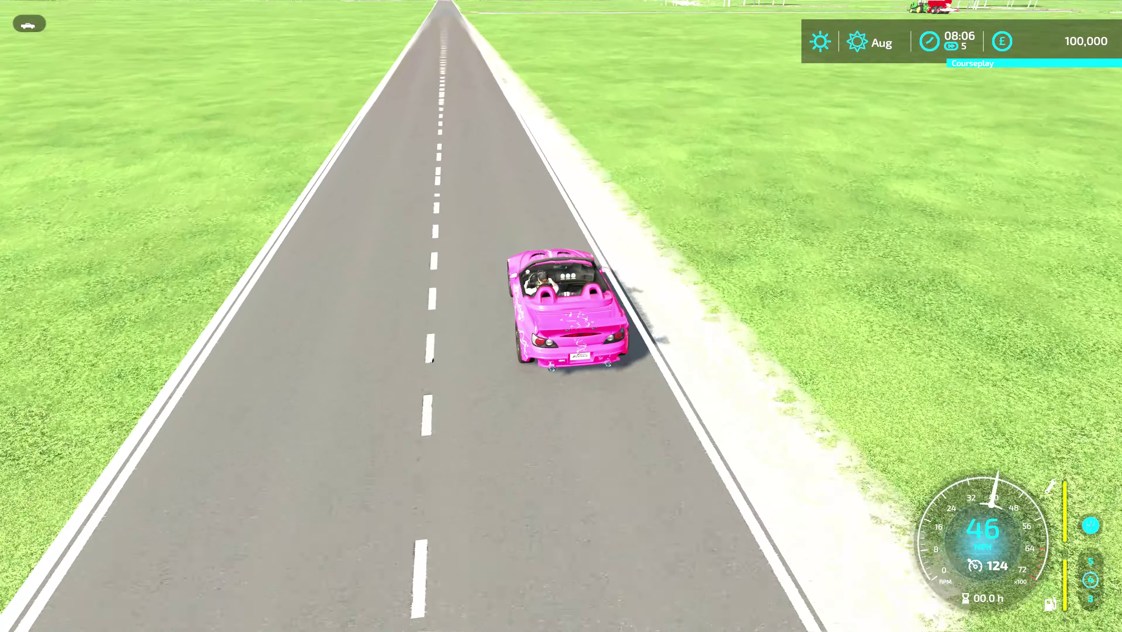
{"action": "key", "text": "w"}
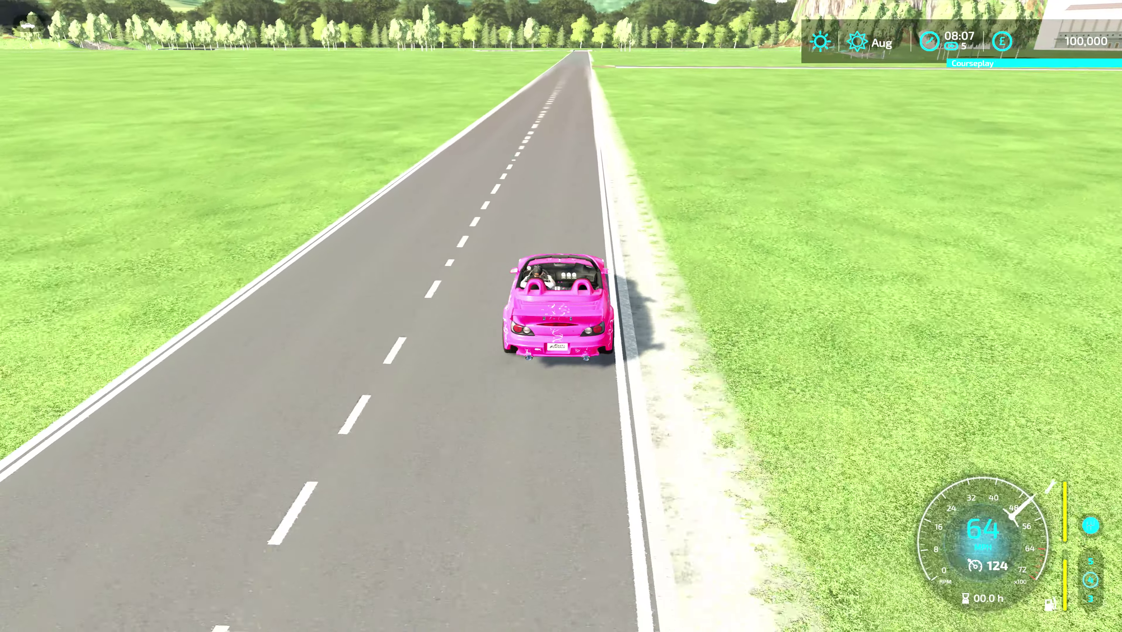
{"action": "key", "text": "w"}
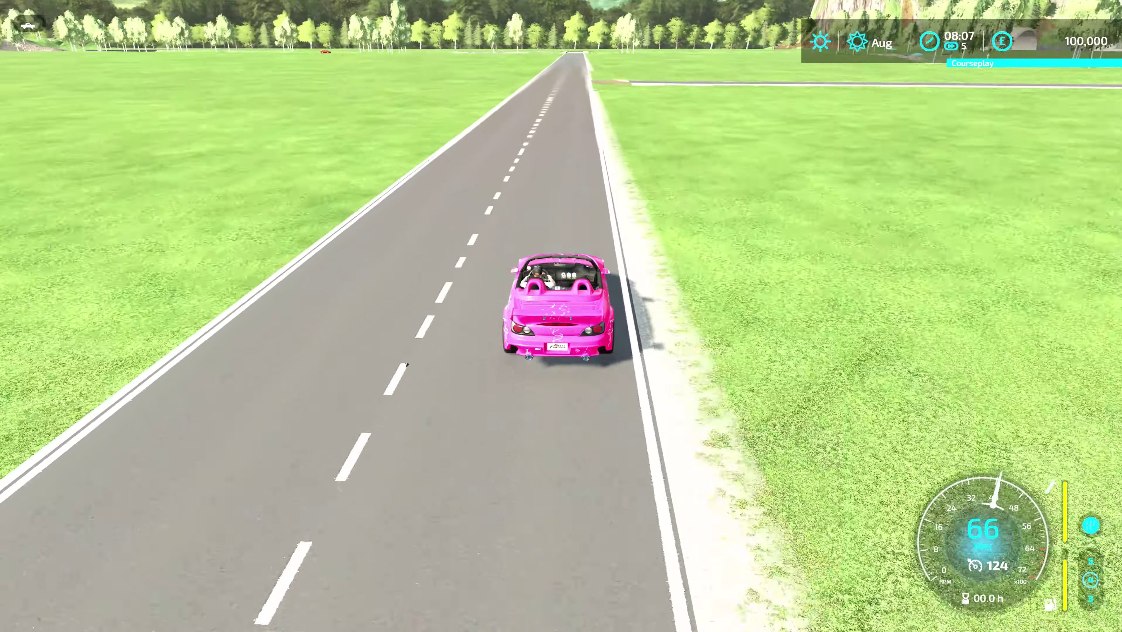
Slow down, turn onto the side road across the dirt patch, and stop to examine the gap between the two roads
{"action": "key", "text": "s"}
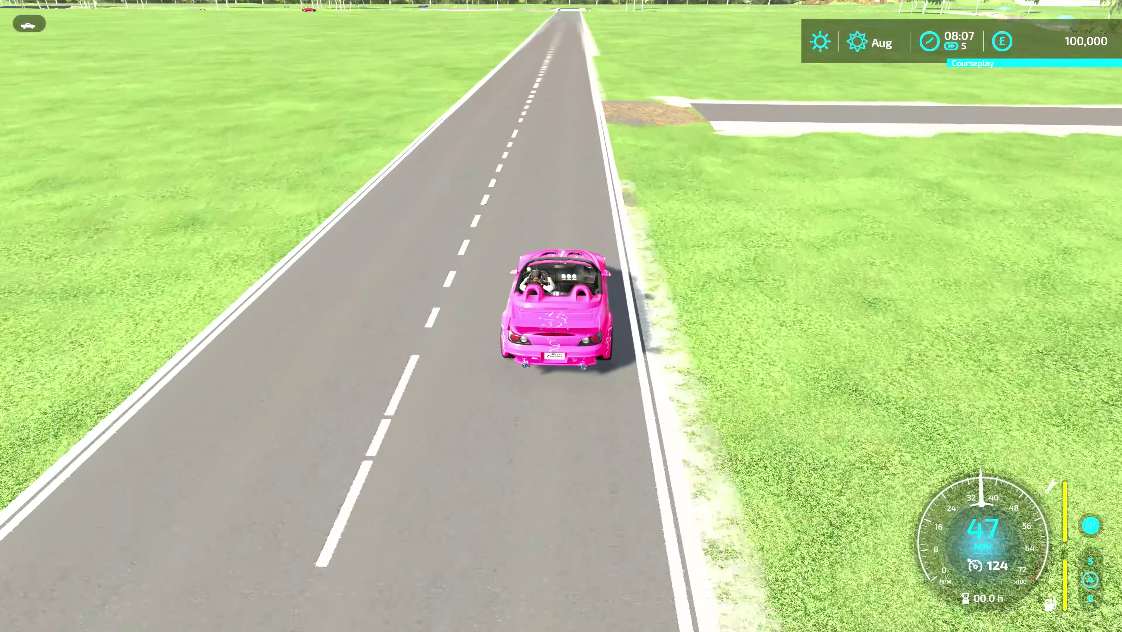
{"action": "key", "text": "s"}
{"action": "key", "text": "s"}
{"action": "key", "text": "d"}
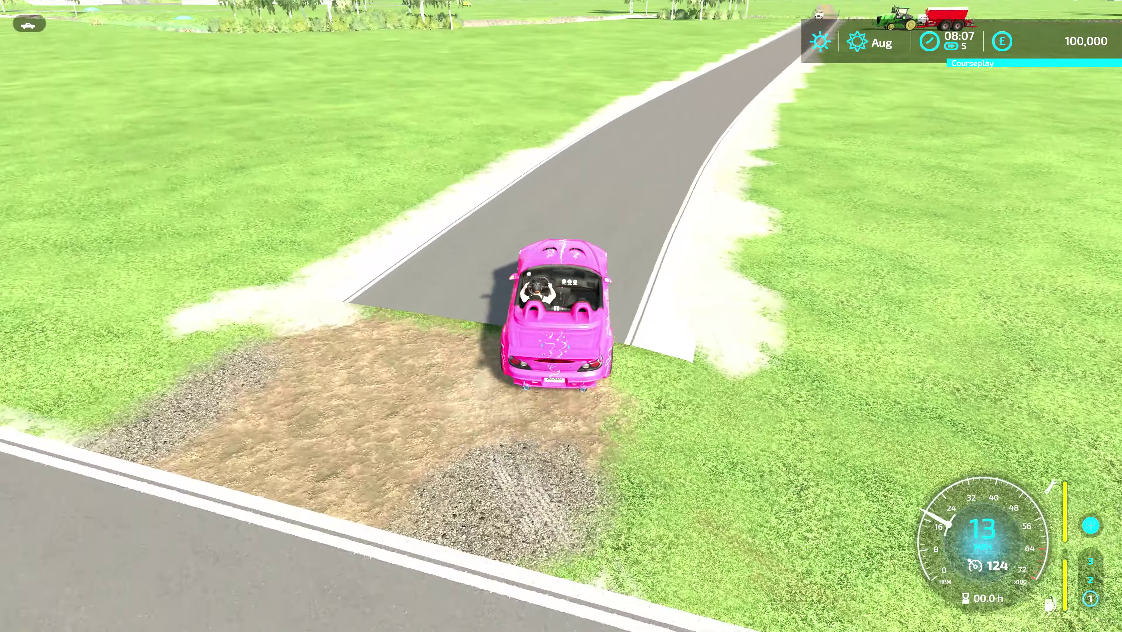
{"action": "key", "text": "s"}
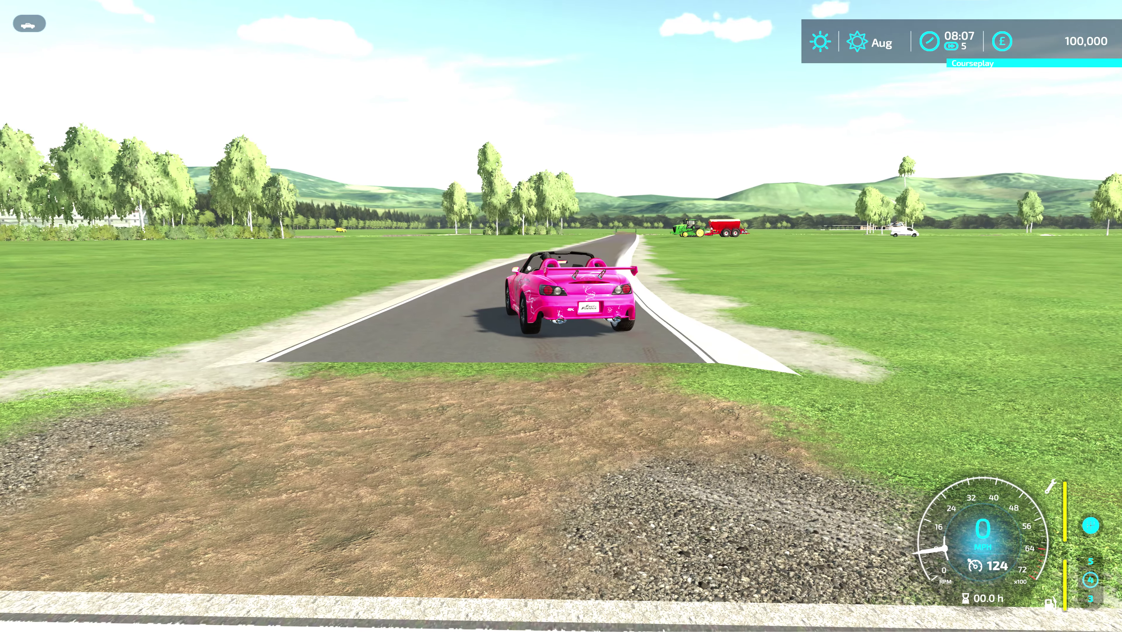
{"action": "key", "text": "s"}
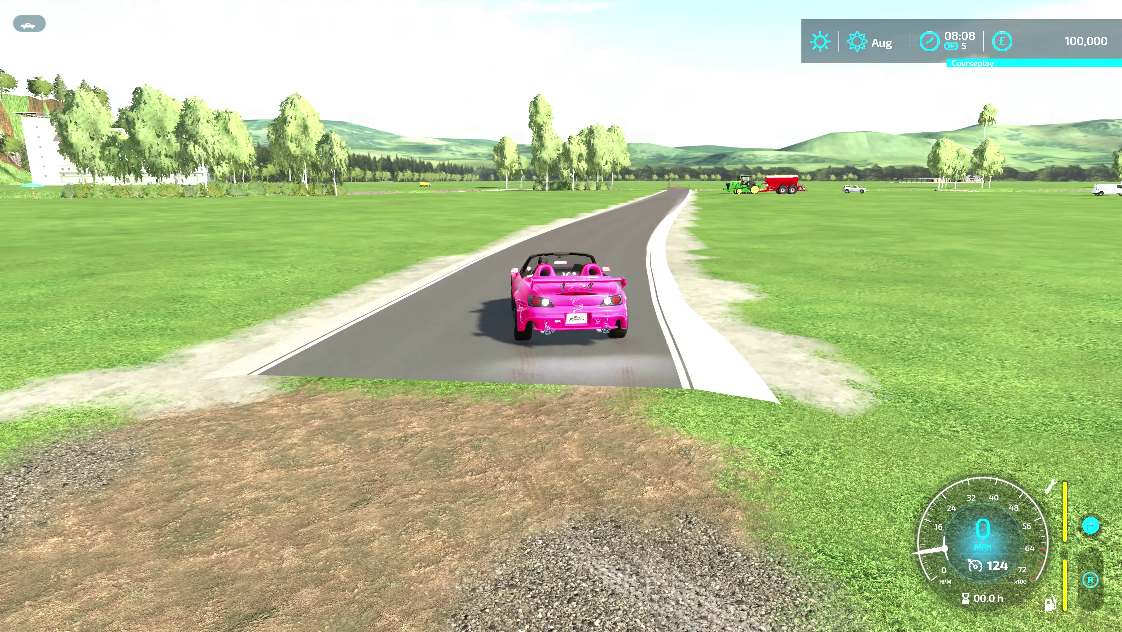
Reverse back onto the southMiddle road, drive on to the river bridge, and stop to inspect where the road meets it
{"action": "key", "text": "s"}
{"action": "key", "text": "d"}
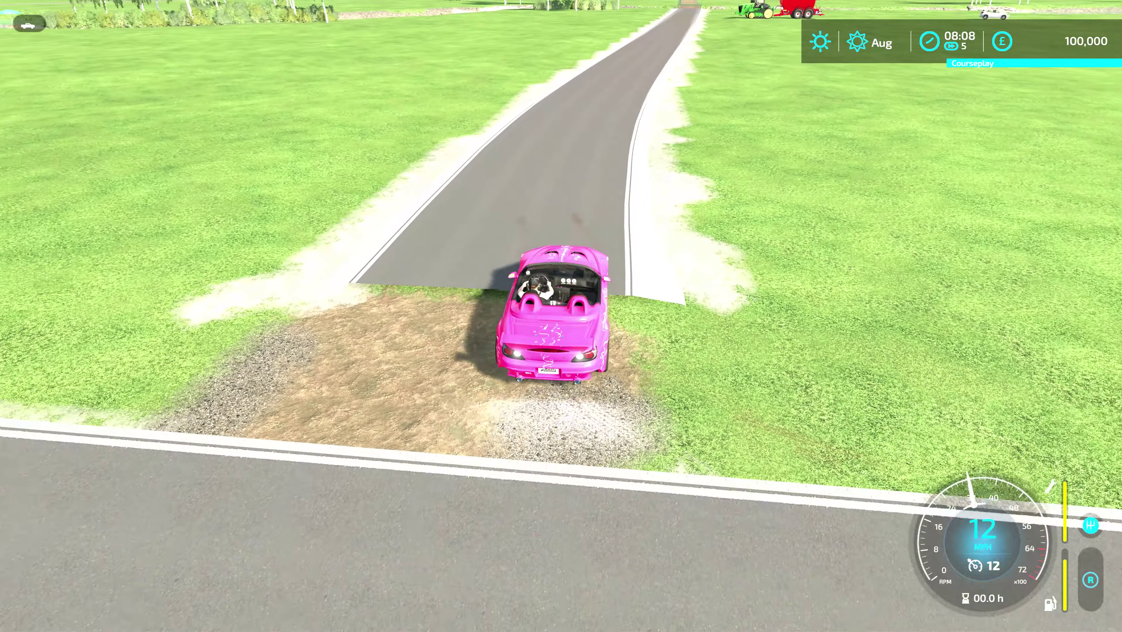
{"action": "key", "text": "d"}
{"action": "key", "text": "w"}
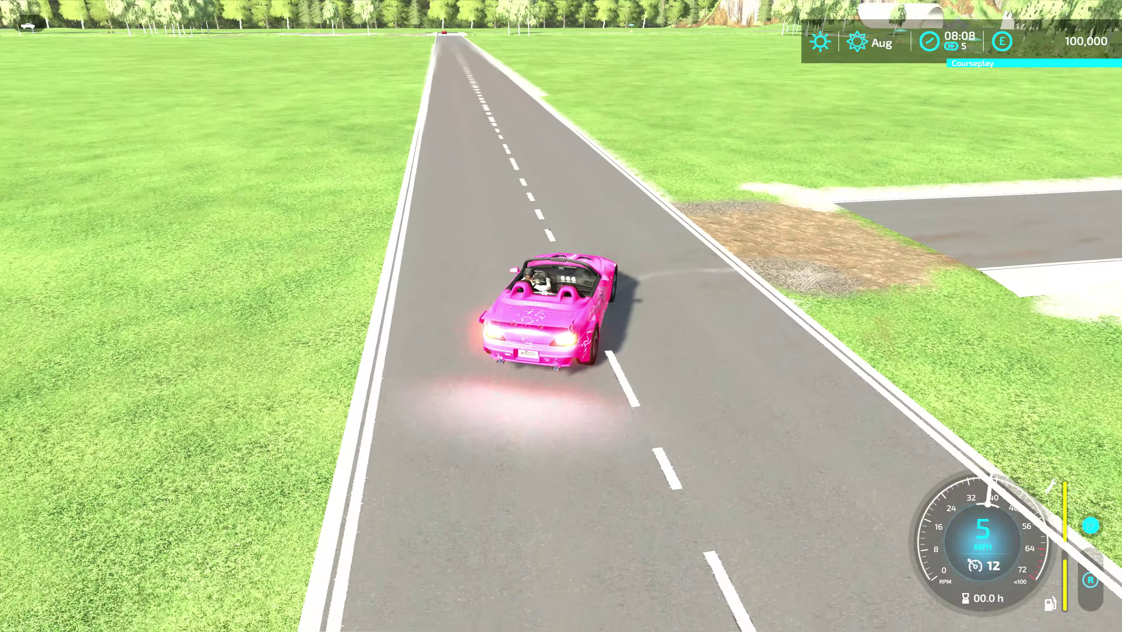
{"action": "key", "text": "w"}
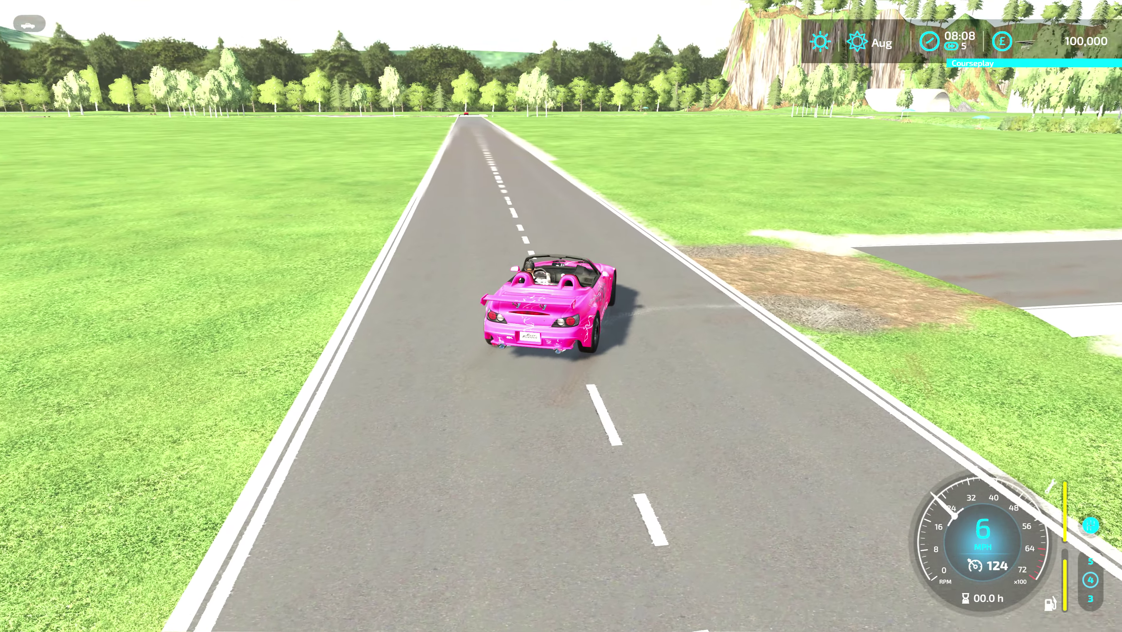
{"action": "key", "text": "w"}
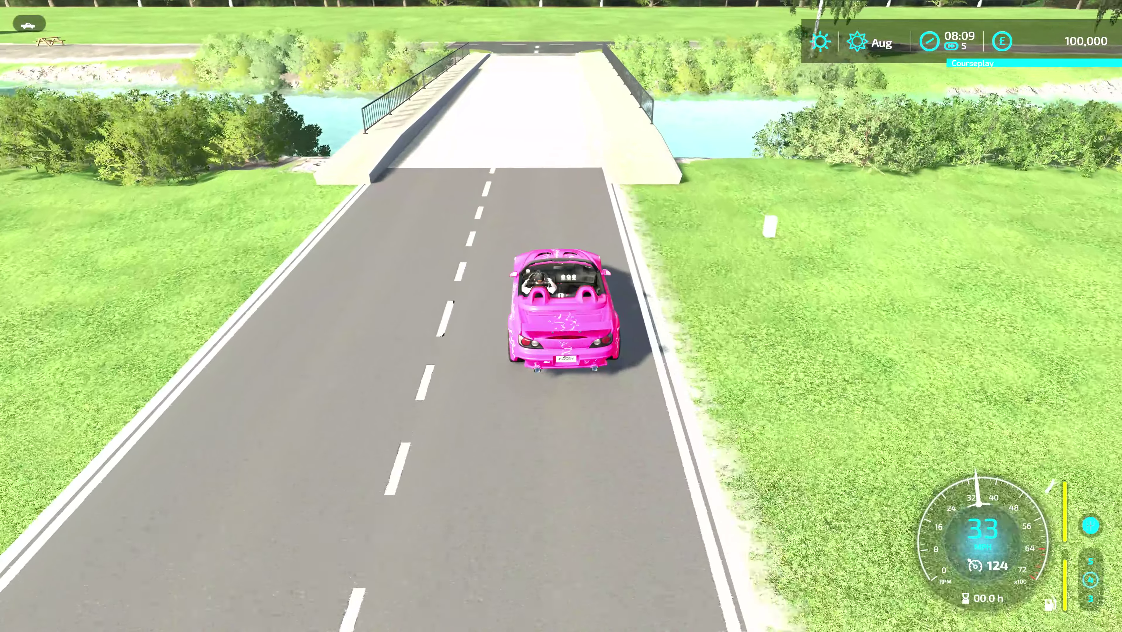
{"action": "key", "text": "w"}
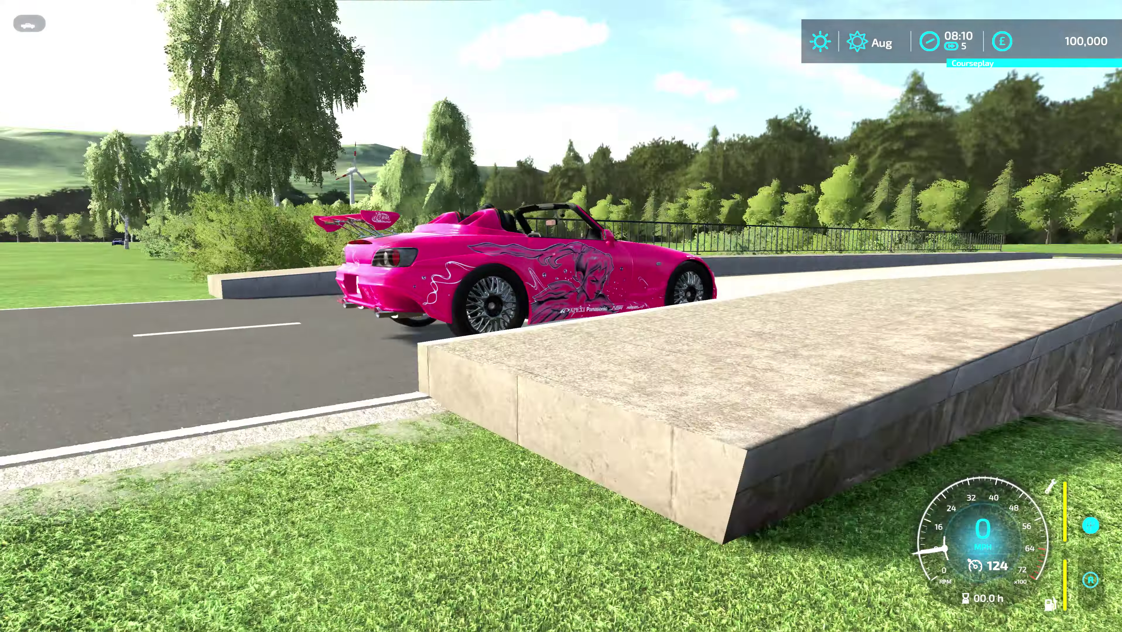
Reverse the pink car away from the bridge, turn it around and drive back along the main road
{"action": "key", "text": "s"}
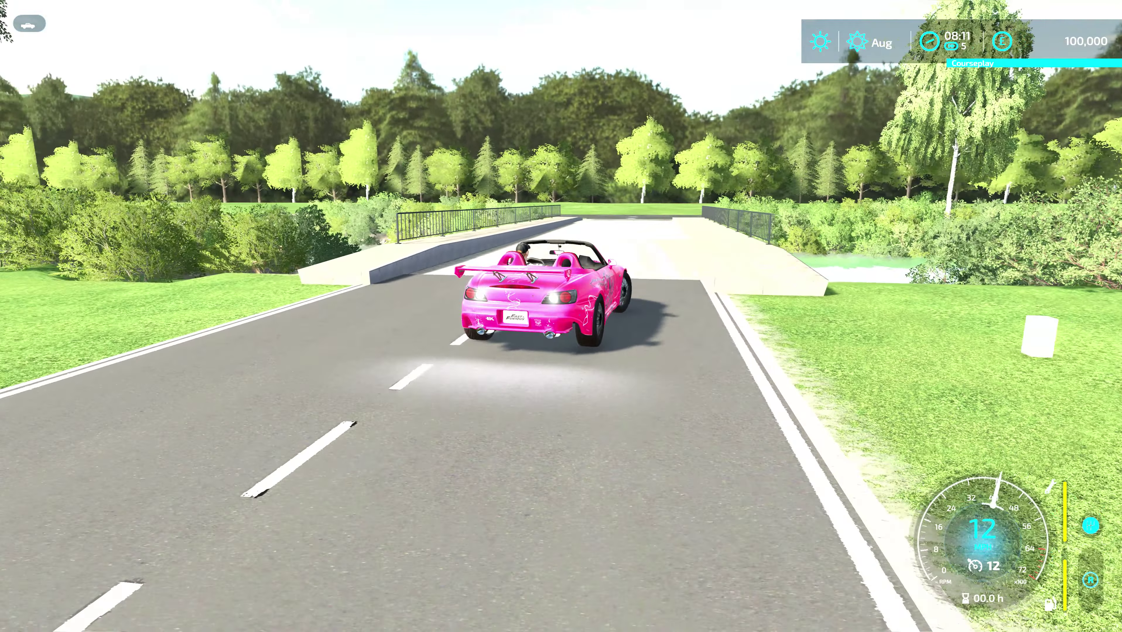
{"action": "key", "text": "w"}
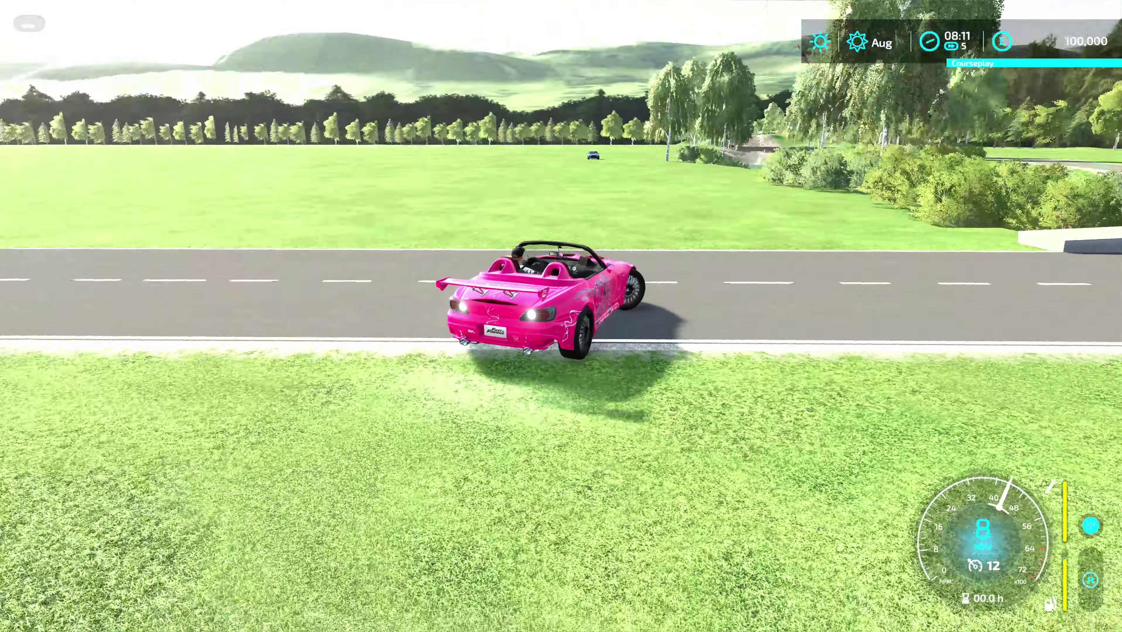
{"action": "key", "text": "w"}
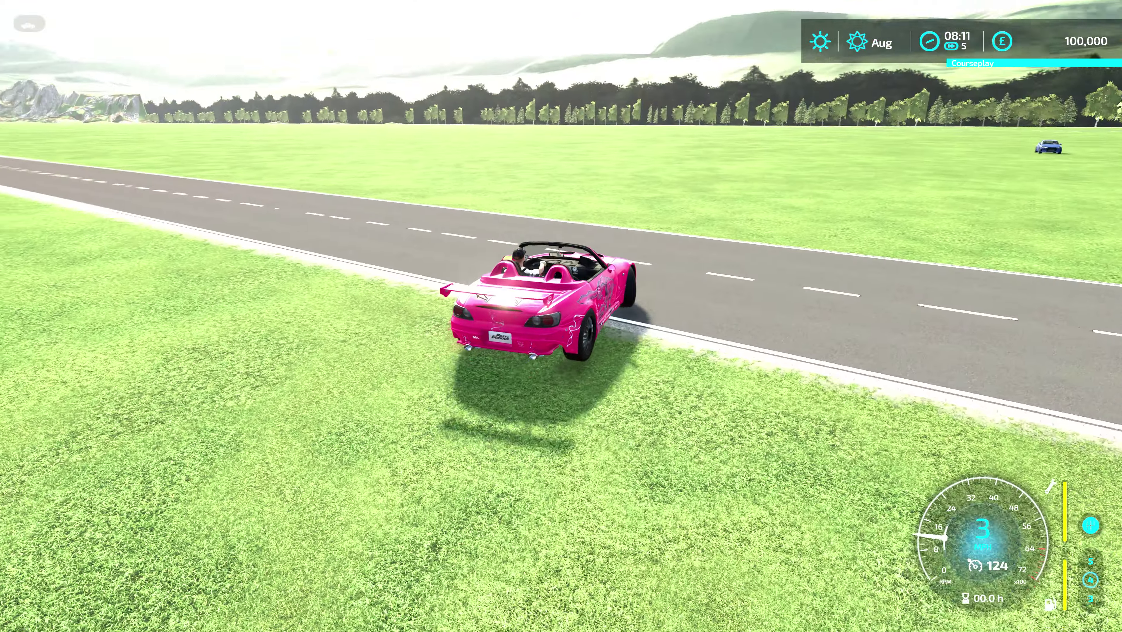
{"action": "key", "text": "w"}
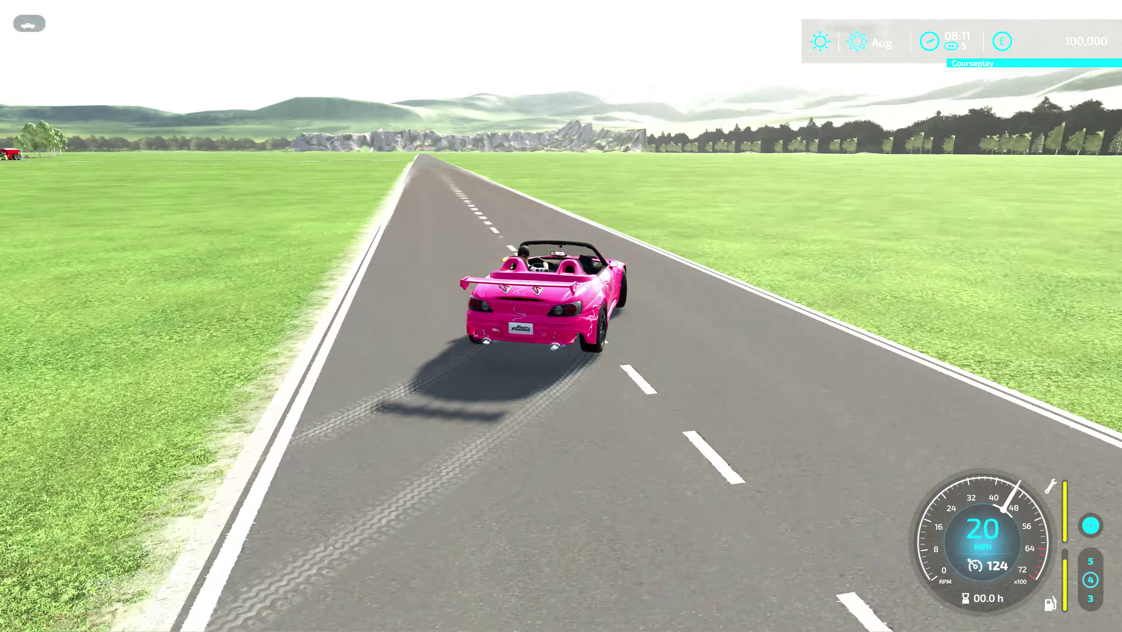
{"action": "key", "text": "w"}
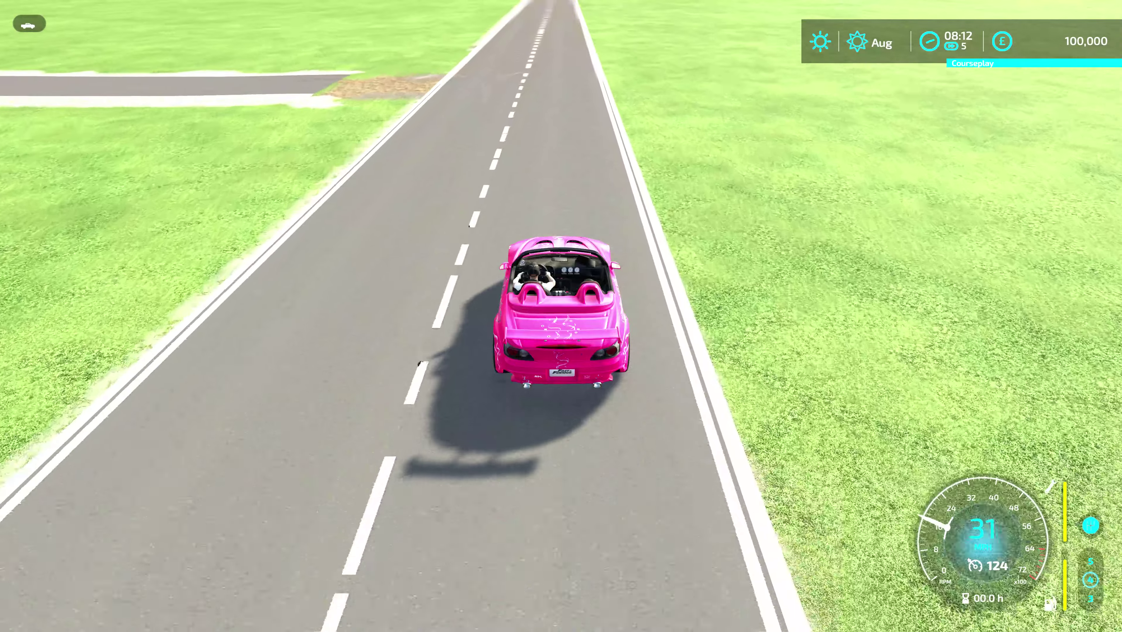
Steer over the dirt patch at the side-road entrance and test-drive along the grass verge beside the main road
{"action": "key", "text": "a"}
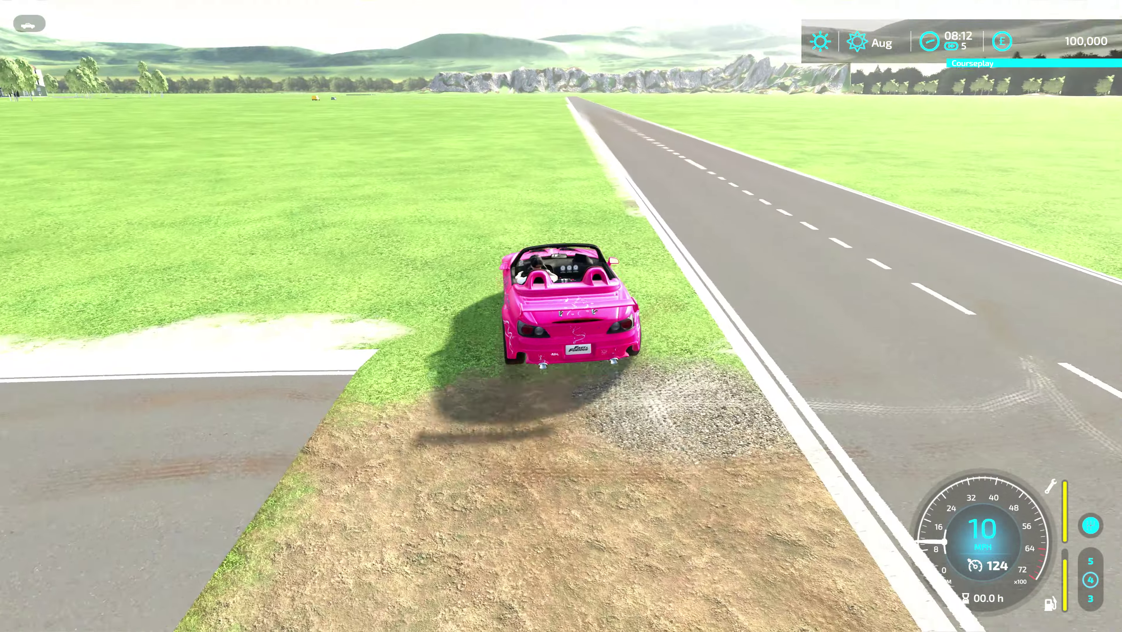
{"action": "key", "text": "w"}
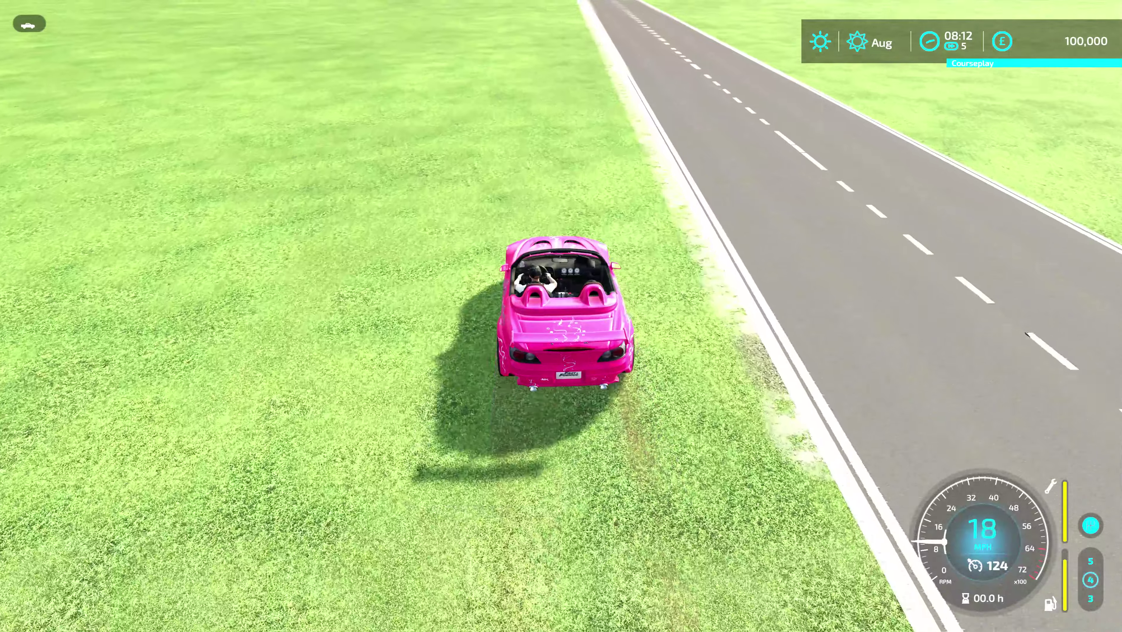
{"action": "key", "text": "w"}
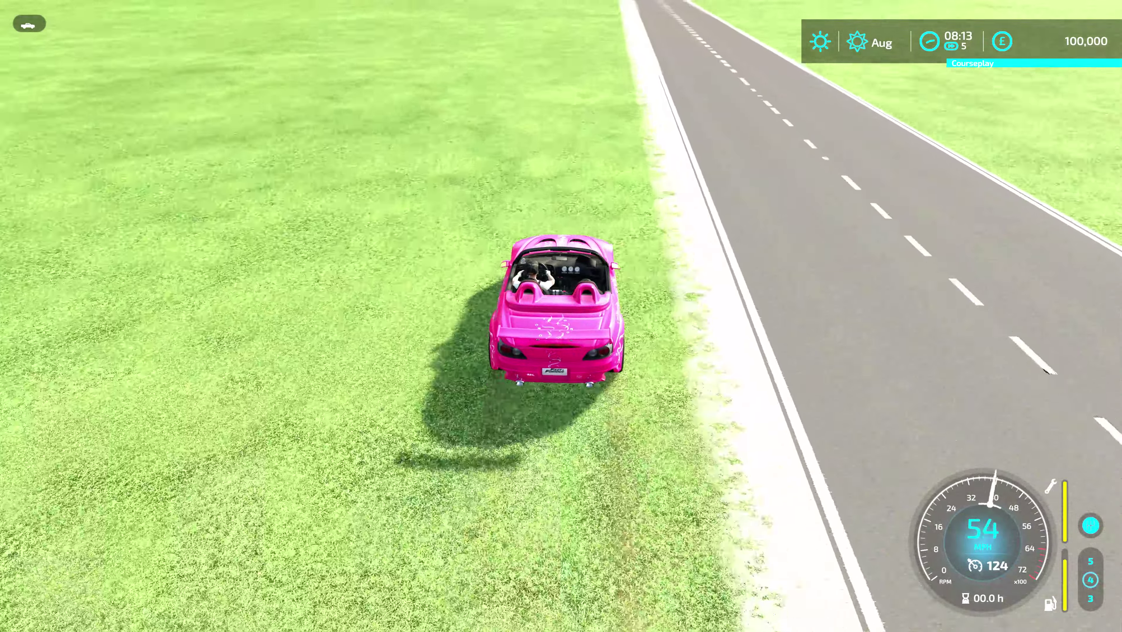
{"action": "key", "text": "w"}
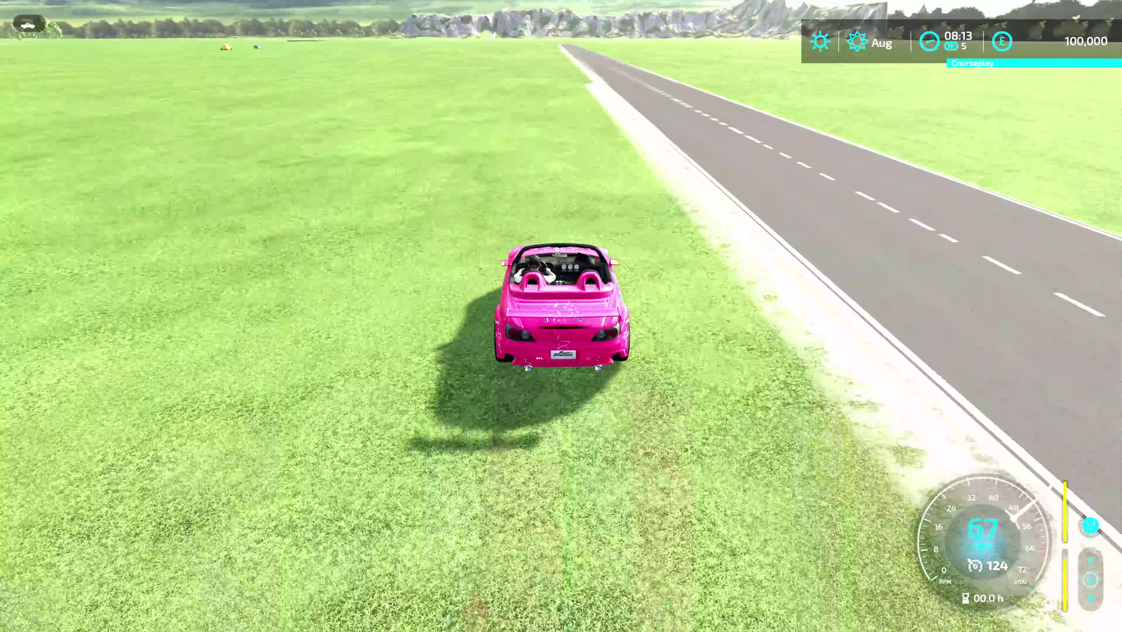
{"action": "key", "text": "w"}
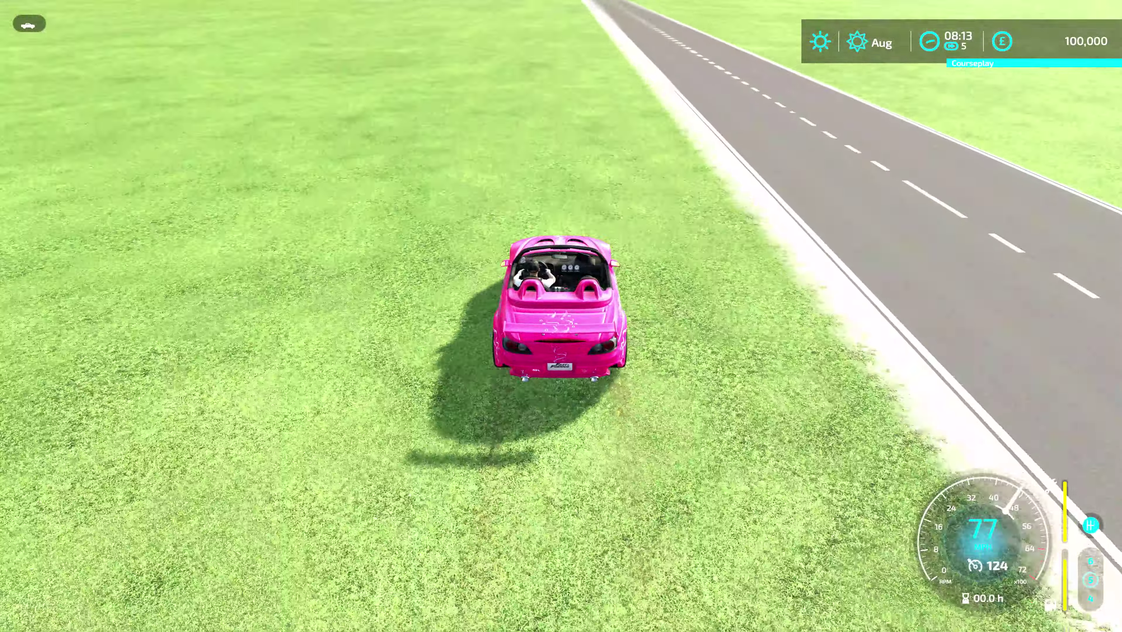
{"action": "key", "text": "w"}
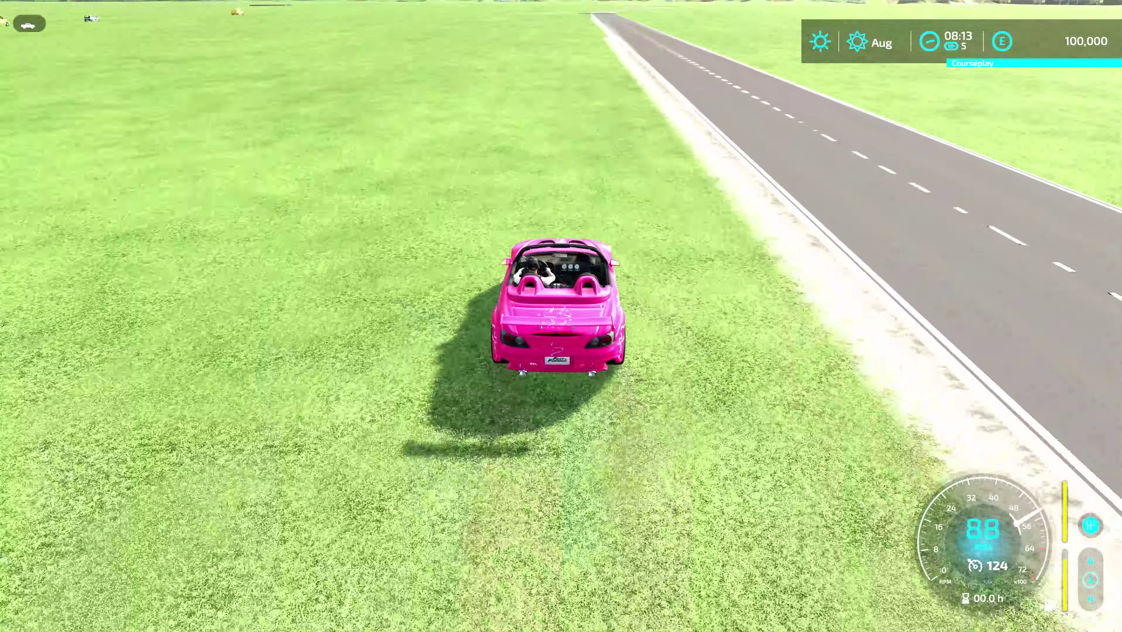
Slow down, steer back across the main road and bring the car onto the T-junction at its end
{"action": "key", "text": "s"}
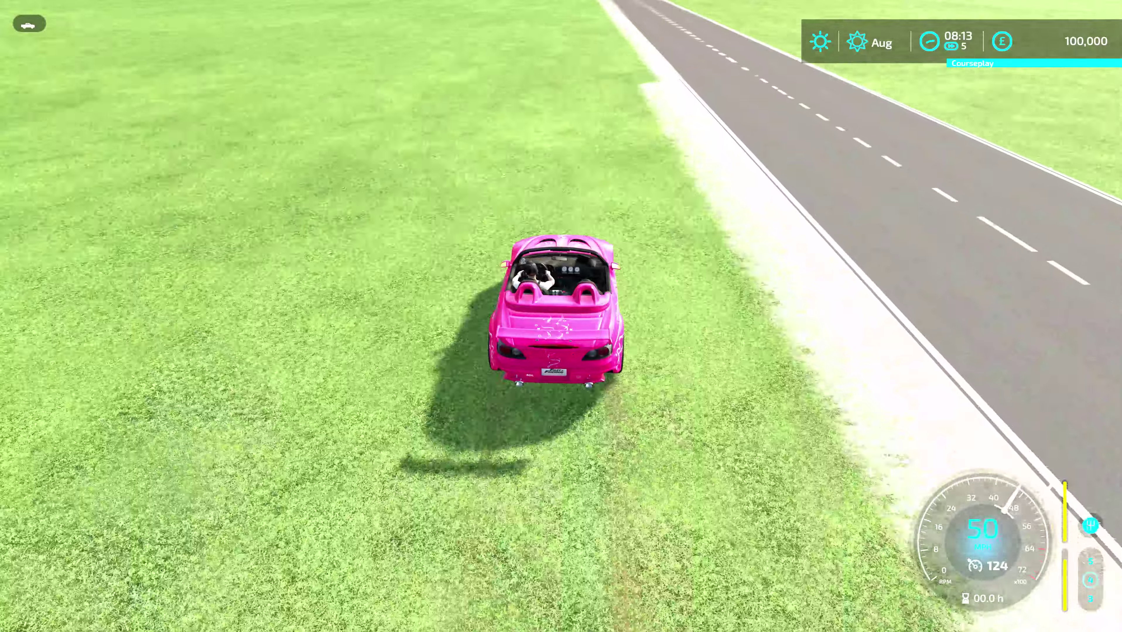
{"action": "key", "text": "w"}
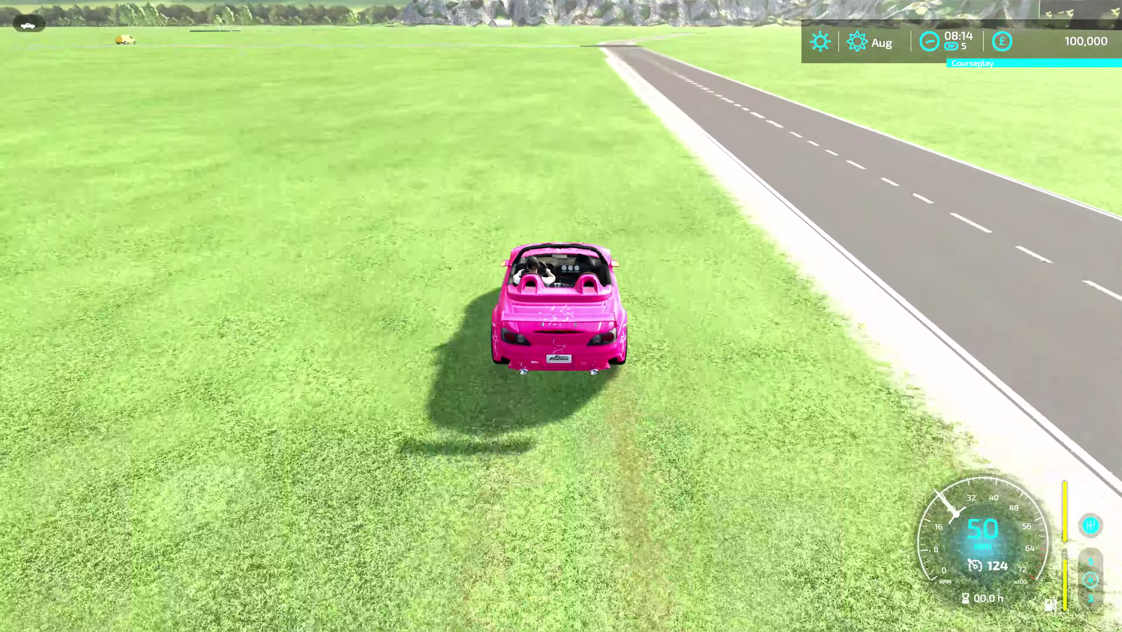
{"action": "key", "text": "d"}
{"action": "key", "text": "w"}
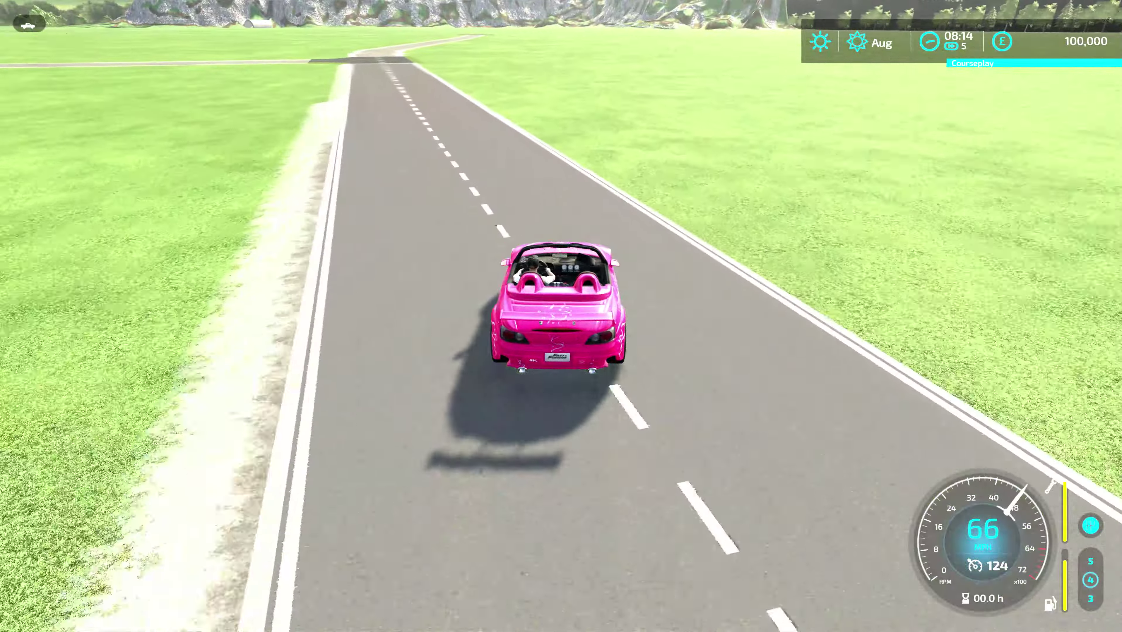
{"action": "key", "text": "d"}
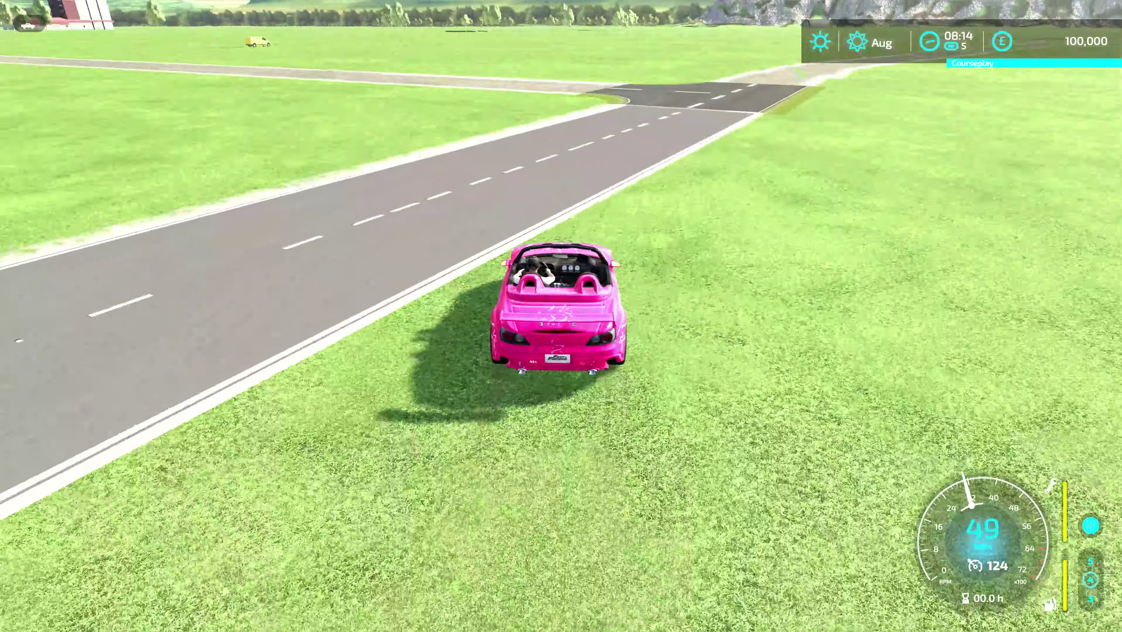
{"action": "key", "text": "a"}
{"action": "key", "text": "s"}
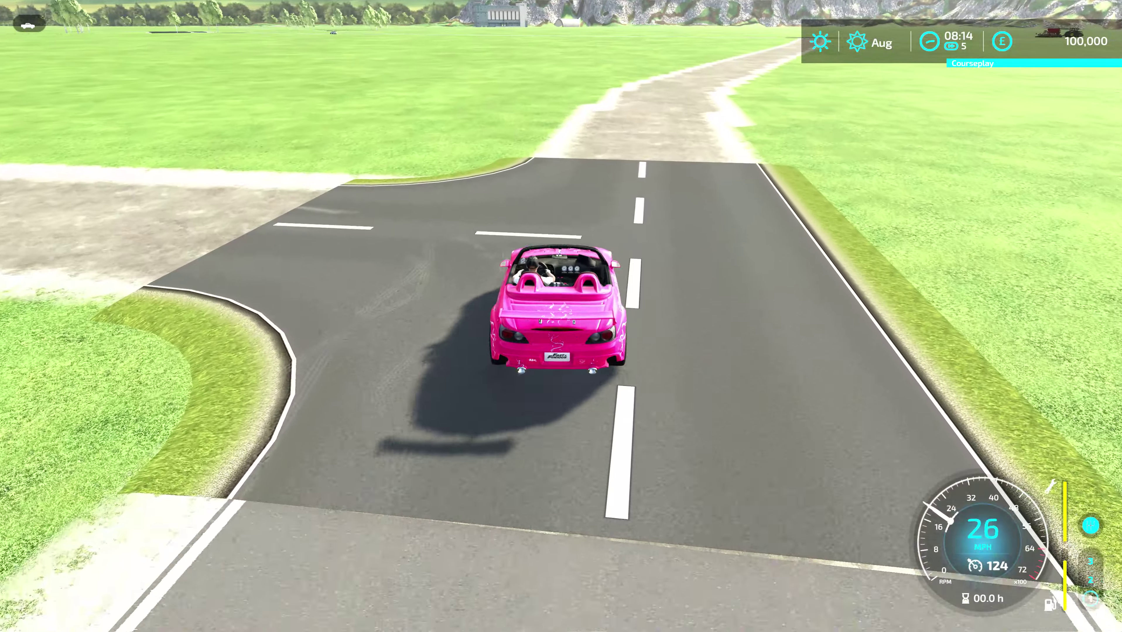
End the test game without saving and return to GIANTS Editor
{"action": "key", "text": "Escape"}
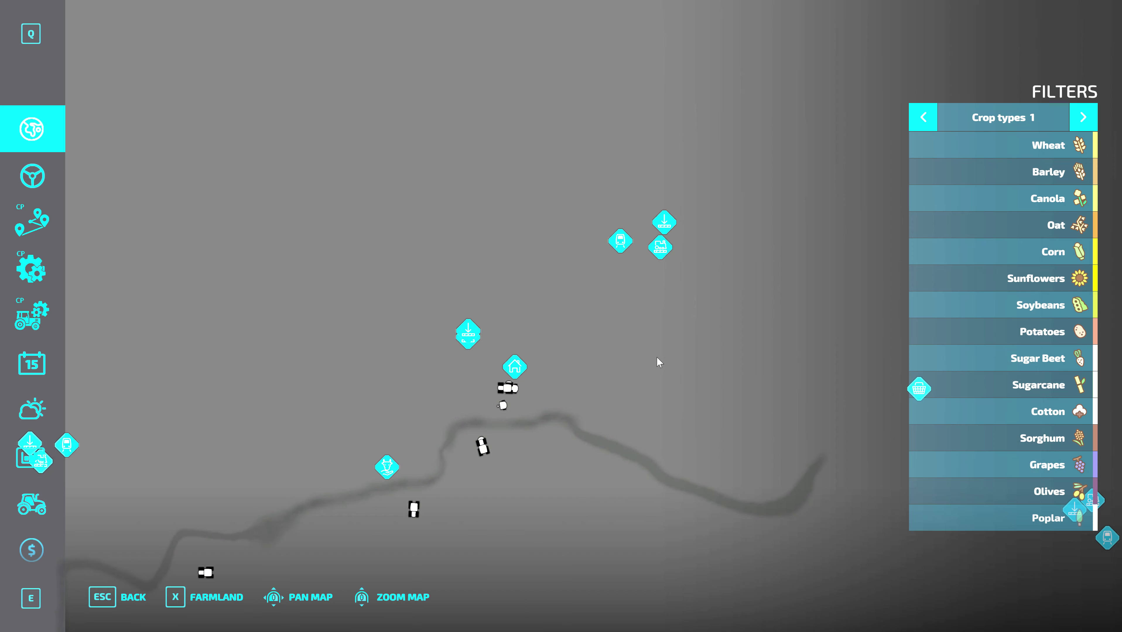
{"action": "scroll", "coordinate": [13, 492], "scroll_direction": "down", "scroll_amount": 5}
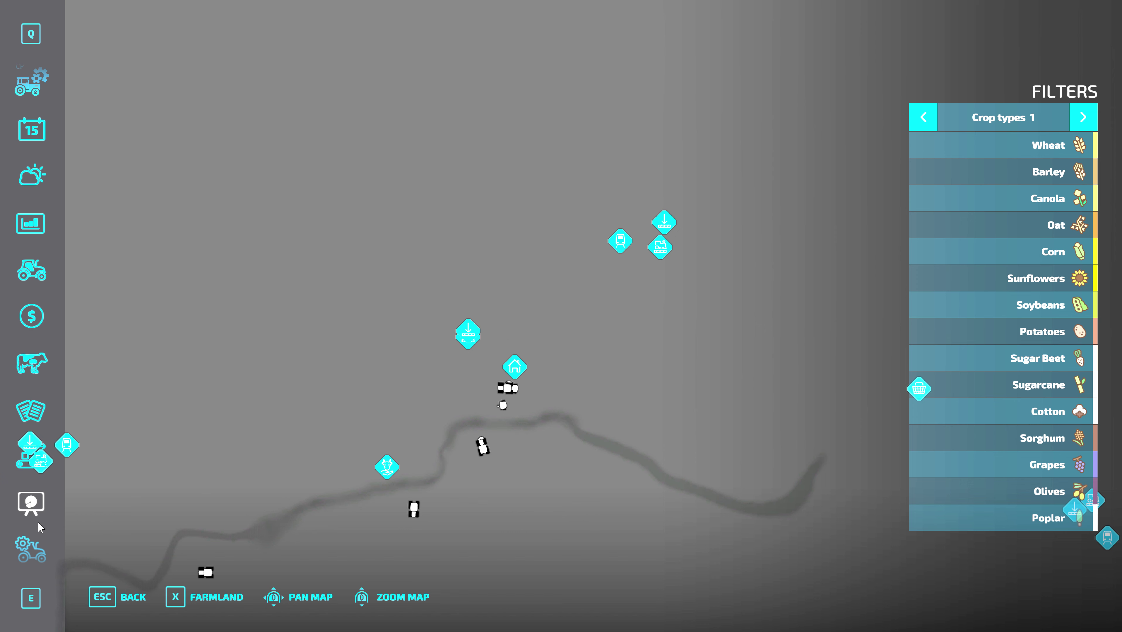
{"action": "left_click", "coordinate": [26, 549]}
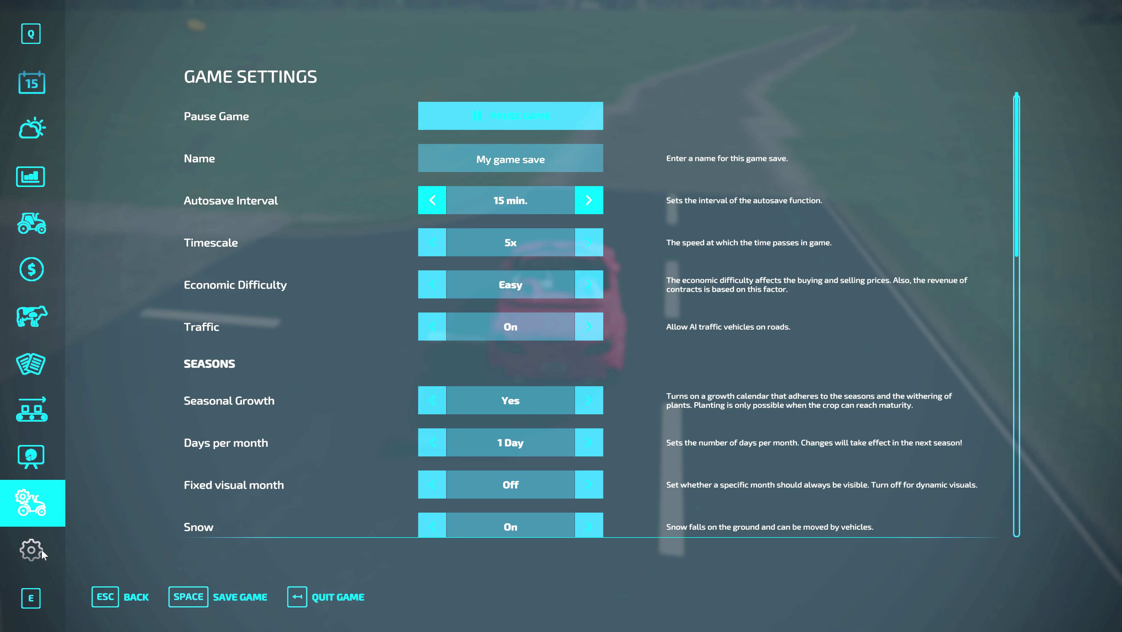
{"action": "left_click", "coordinate": [334, 597]}
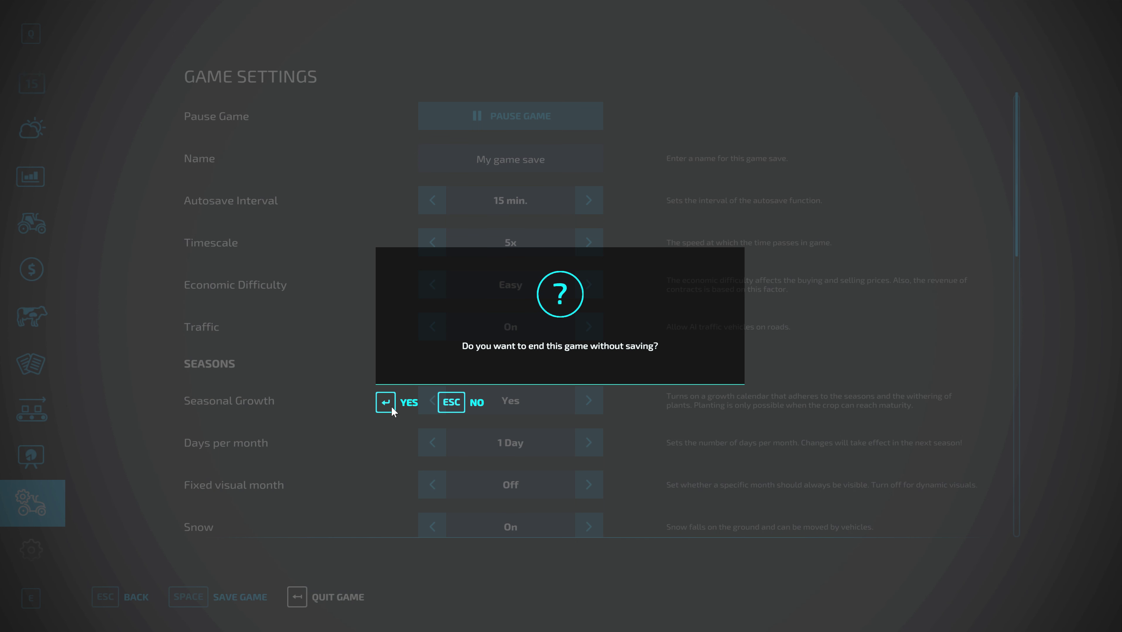
{"action": "key", "text": "Return"}
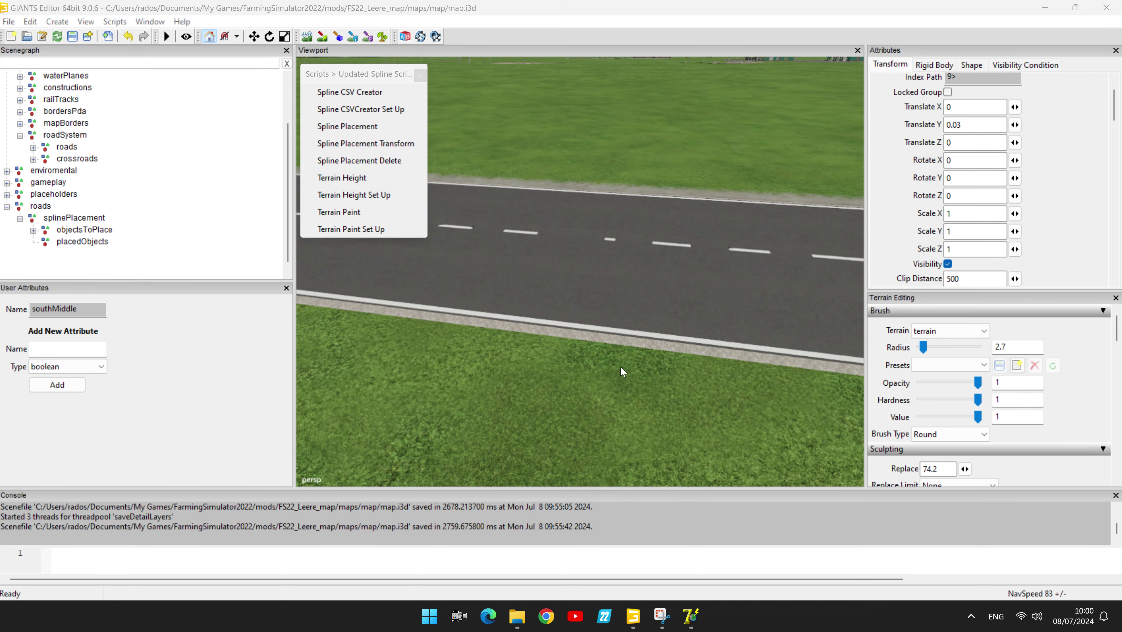
Delete the X_90_90 crossroad piece at the T-junction on the end of the main road
{"action": "mouse_move", "coordinate": [622, 372]}
{"action": "right_mouse_down"}
{"action": "mouse_move", "coordinate": [816, 316]}
{"action": "mouse_move", "coordinate": [757, 319]}
{"action": "mouse_move", "coordinate": [742, 389]}
{"action": "mouse_move", "coordinate": [672, 338]}
{"action": "mouse_move", "coordinate": [661, 322]}
{"action": "mouse_move", "coordinate": [679, 295]}
{"action": "mouse_move", "coordinate": [666, 375]}
{"action": "mouse_move", "coordinate": [673, 347]}
{"action": "mouse_move", "coordinate": [653, 337]}
{"action": "mouse_move", "coordinate": [637, 383]}
{"action": "mouse_move", "coordinate": [639, 369]}
{"action": "right_mouse_up"}
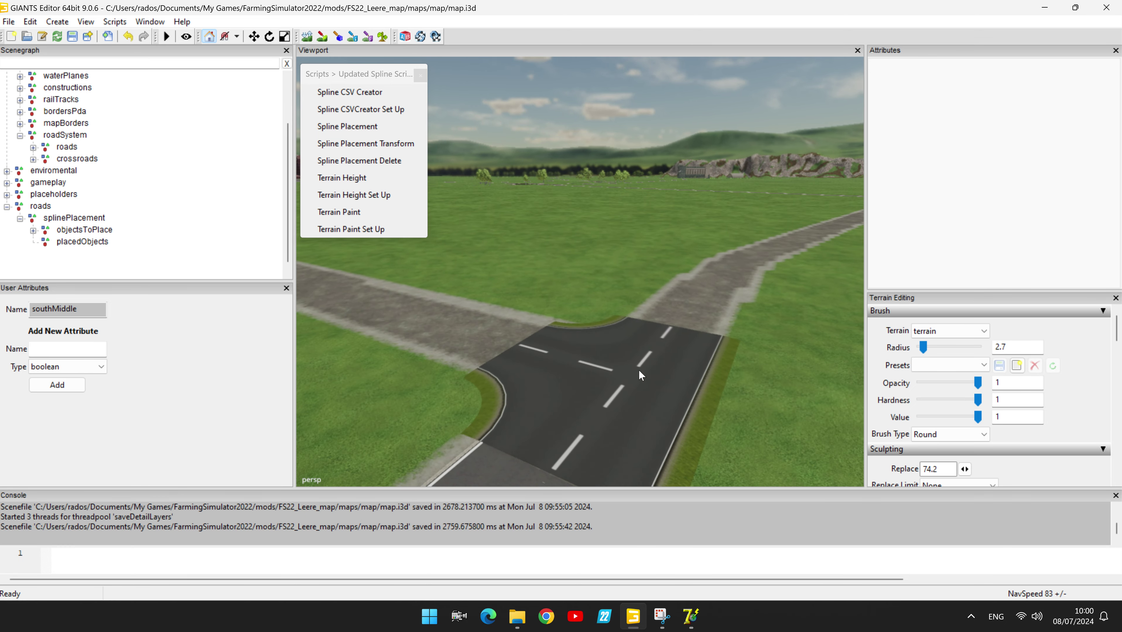
{"action": "left_click", "coordinate": [628, 385]}
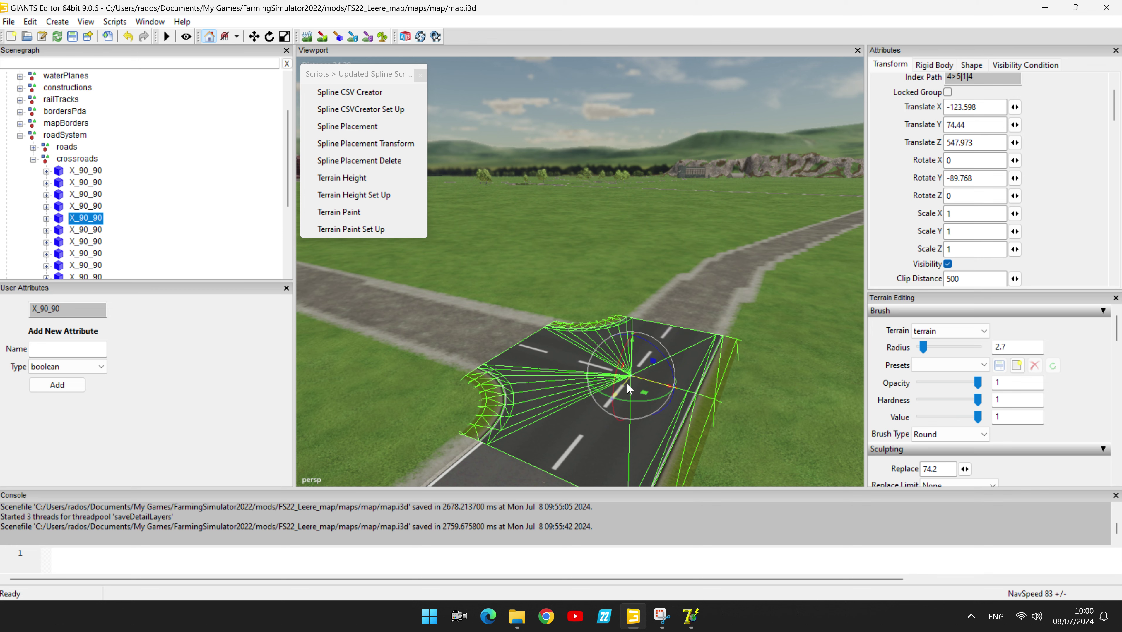
{"action": "key", "text": "Delete"}
Close the floating Updated Spline Scripts window
{"action": "right_click_drag", "start_coordinate": [533, 330], "coordinate": [557, 291]}
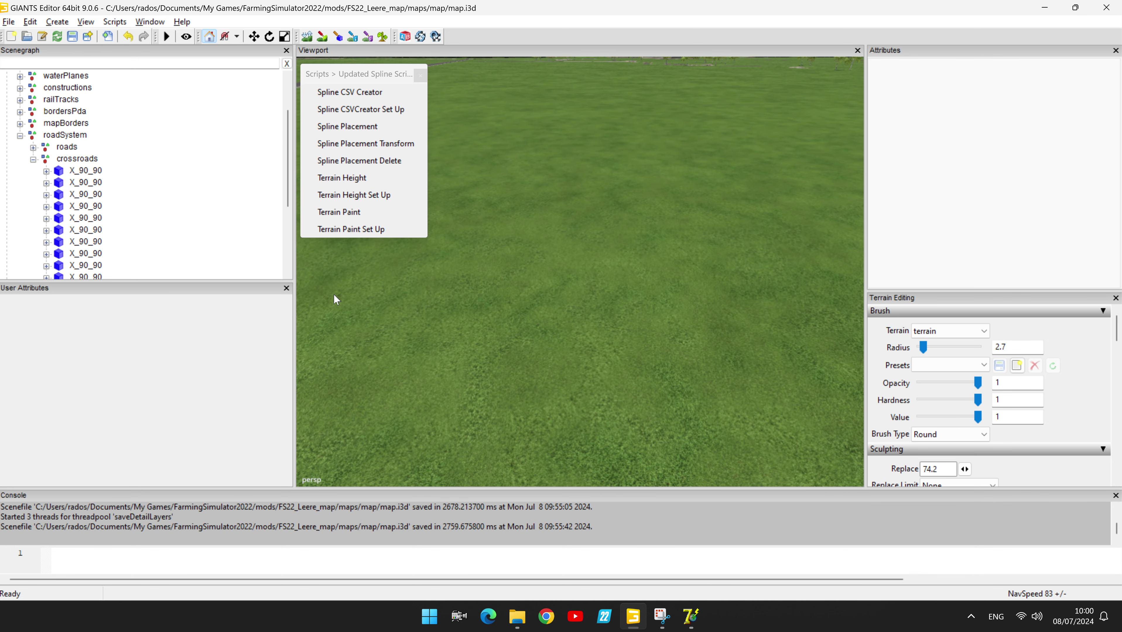
{"action": "right_click_drag", "start_coordinate": [444, 330], "coordinate": [474, 376]}
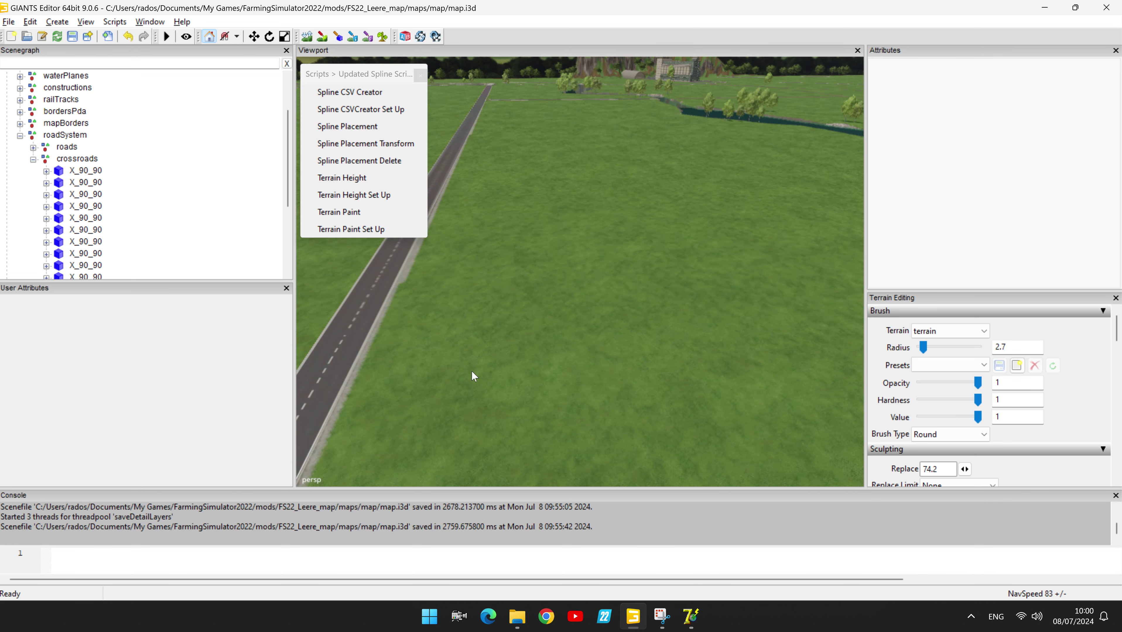
{"action": "left_click", "coordinate": [421, 75]}
Lower the side road test5 by setting its Translate Y to -0.05
{"action": "right_click_drag", "start_coordinate": [556, 176], "coordinate": [647, 271]}
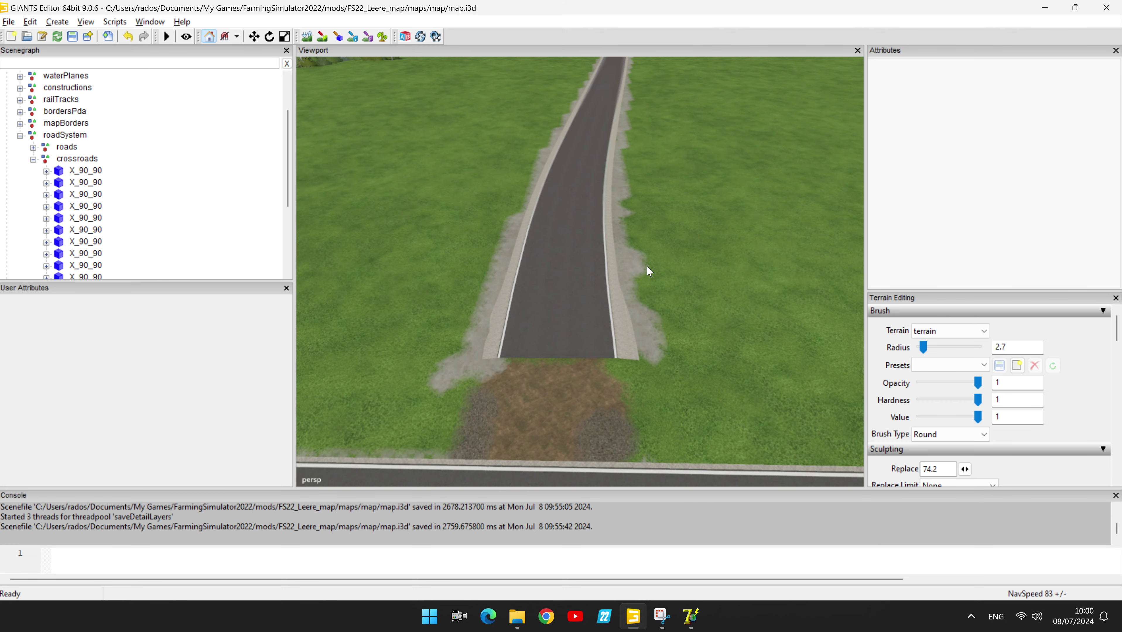
{"action": "left_click", "coordinate": [557, 293]}
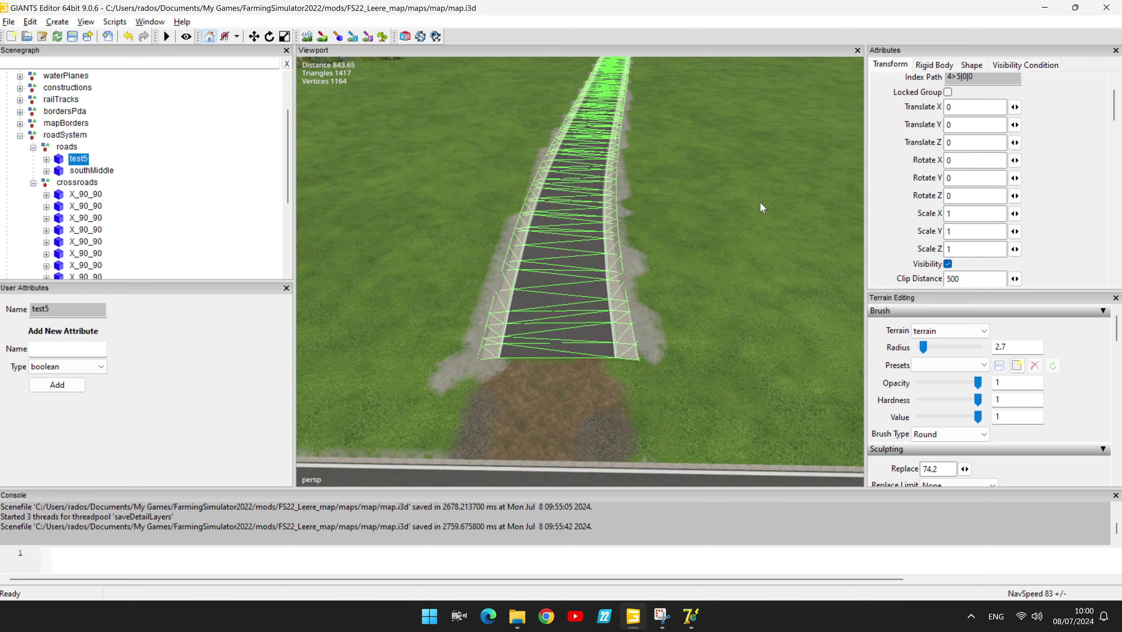
{"action": "scroll", "coordinate": [761, 208], "scroll_direction": "up", "scroll_amount": 3}
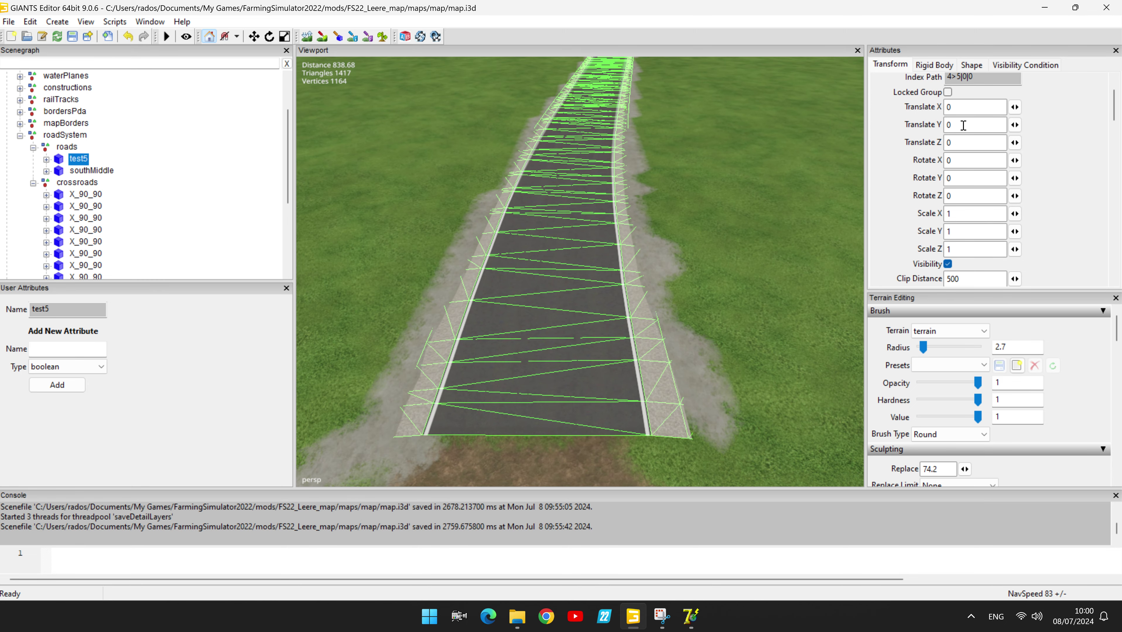
{"action": "left_click", "coordinate": [965, 122]}
{"action": "left_click_drag", "start_coordinate": [964, 122], "coordinate": [945, 132]}
{"action": "type", "text": "-0.2"}
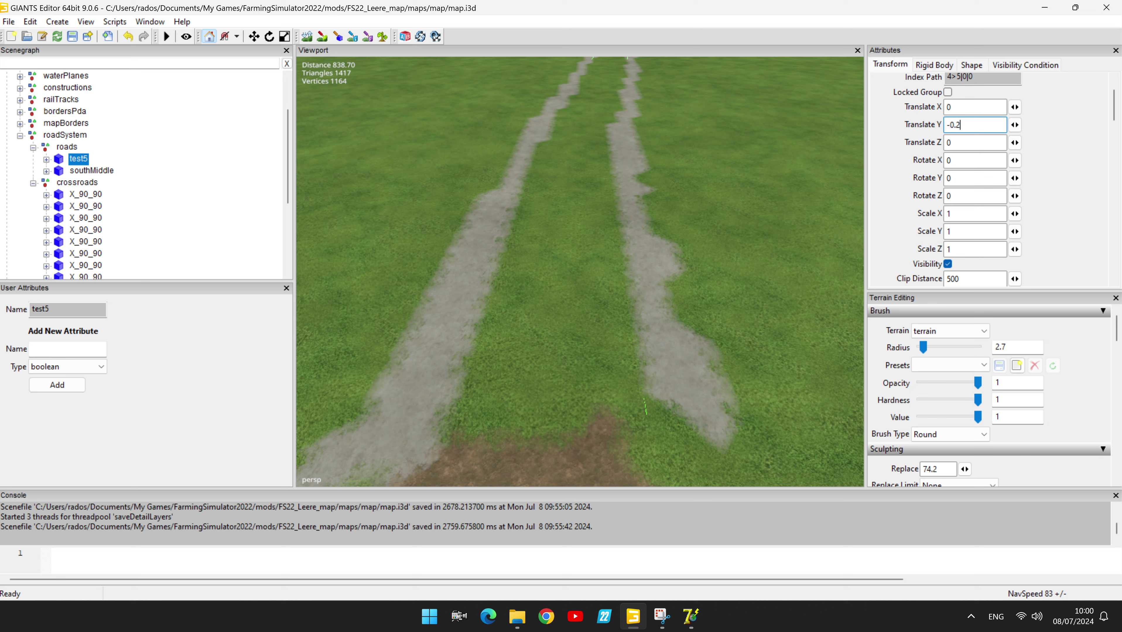
{"action": "key", "text": "BackSpace"}
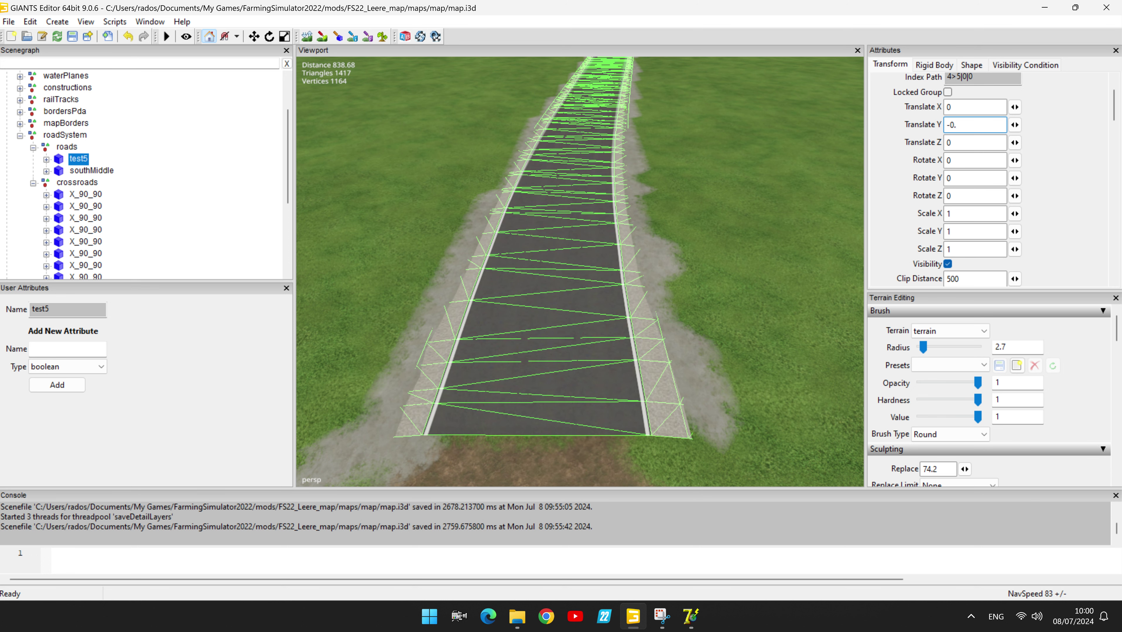
{"action": "type", "text": "02"}
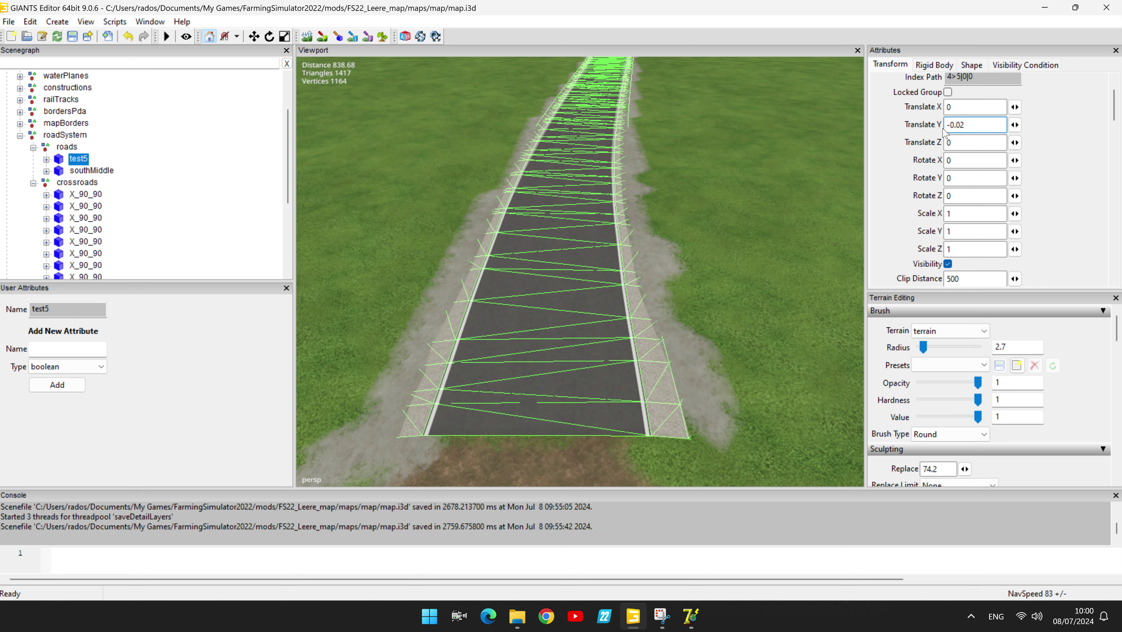
{"action": "key", "text": "BackSpace"}
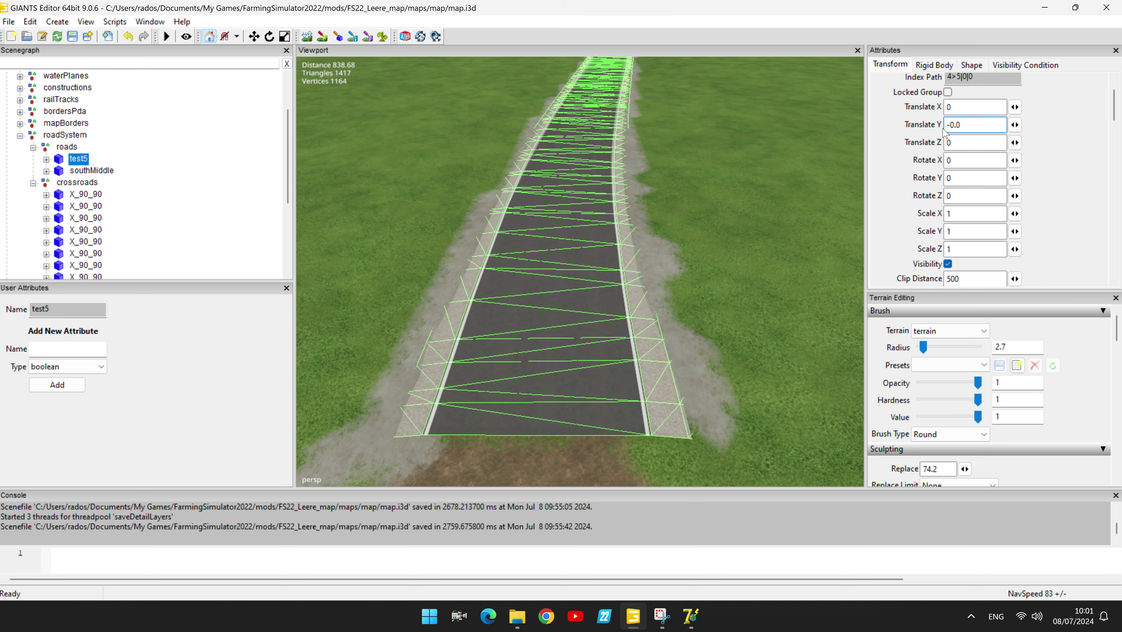
{"action": "type", "text": "5"}
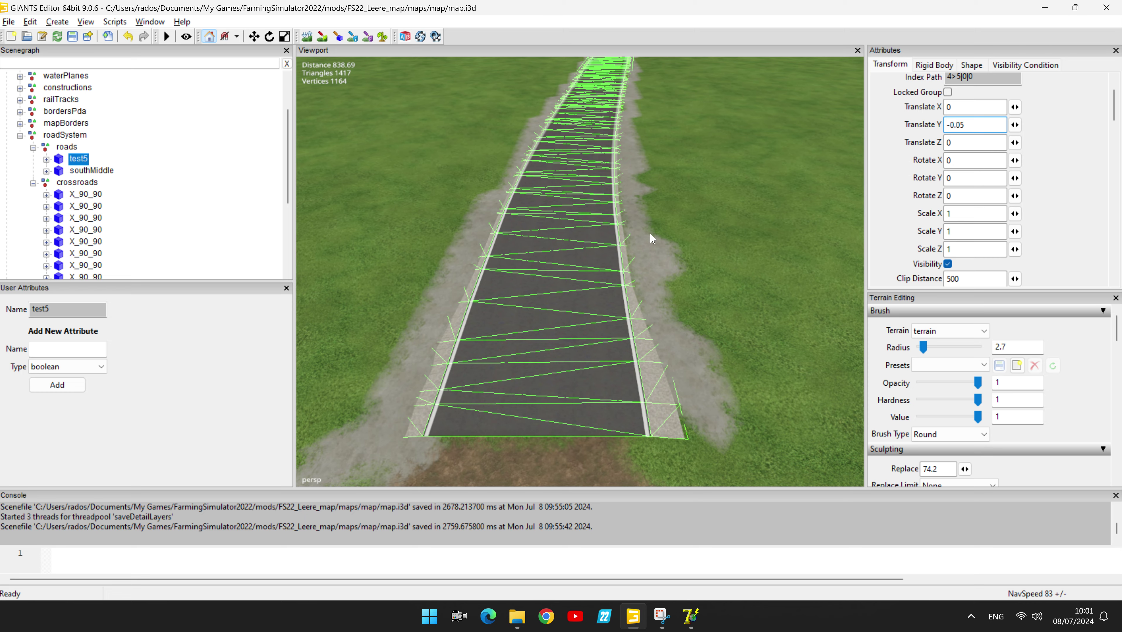
Shift the side road test5 along the Z axis by about 10.4 towards the dirt patch
{"action": "right_click_drag", "start_coordinate": [649, 234], "coordinate": [677, 185]}
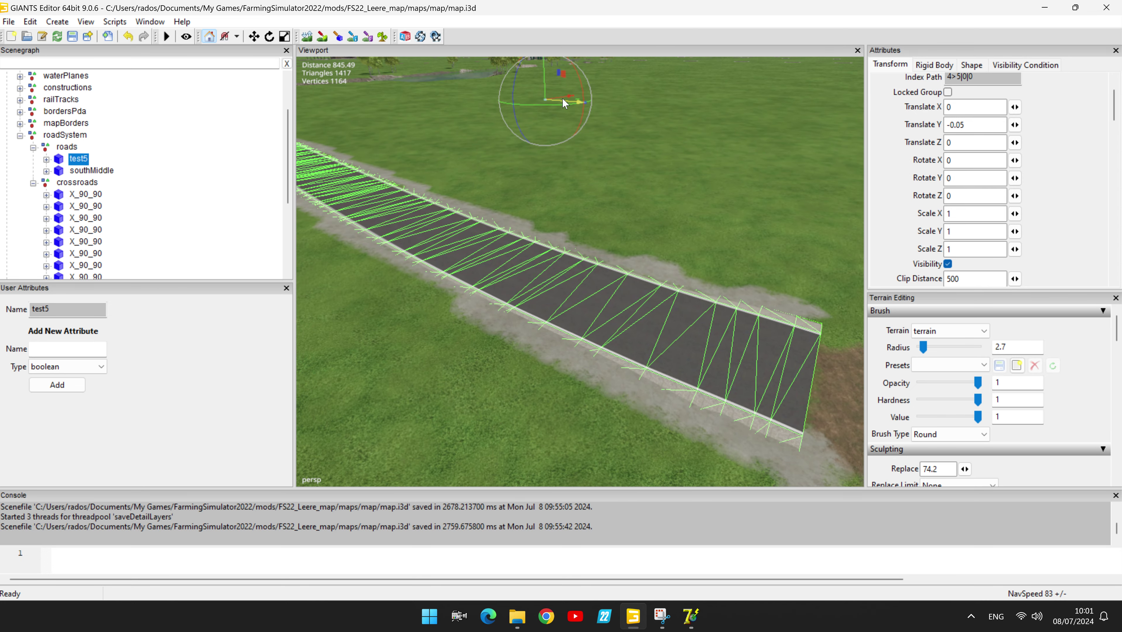
{"action": "left_click_drag", "start_coordinate": [564, 103], "coordinate": [567, 133]}
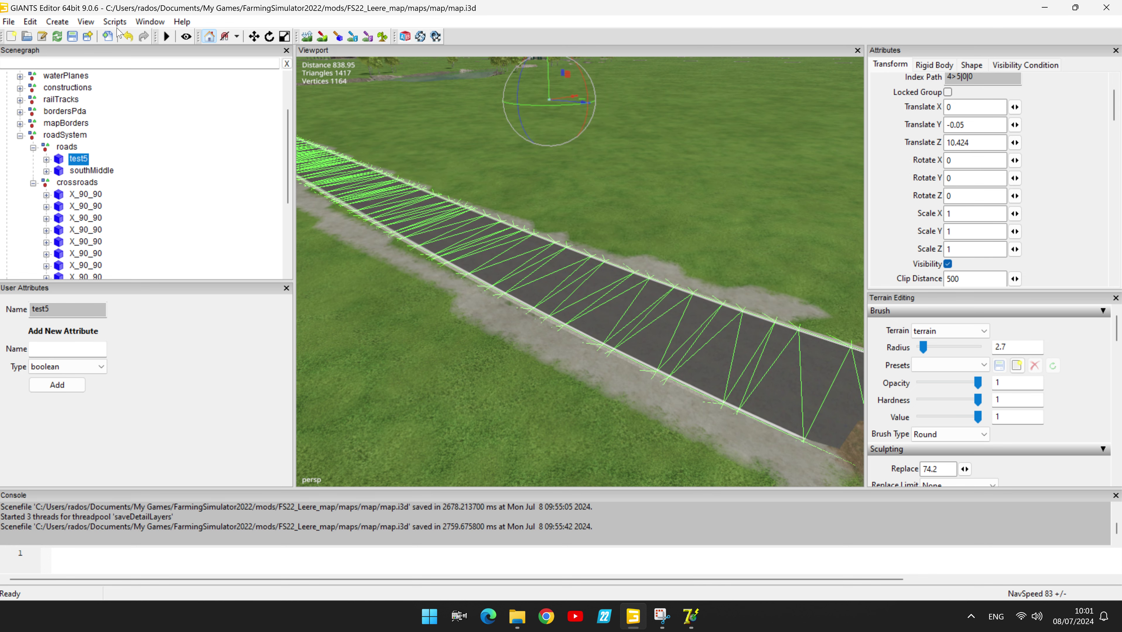
Undo the last Z shift of the side road test5 and move it along the Z axis to about 4.86
{"action": "left_click", "coordinate": [129, 37]}
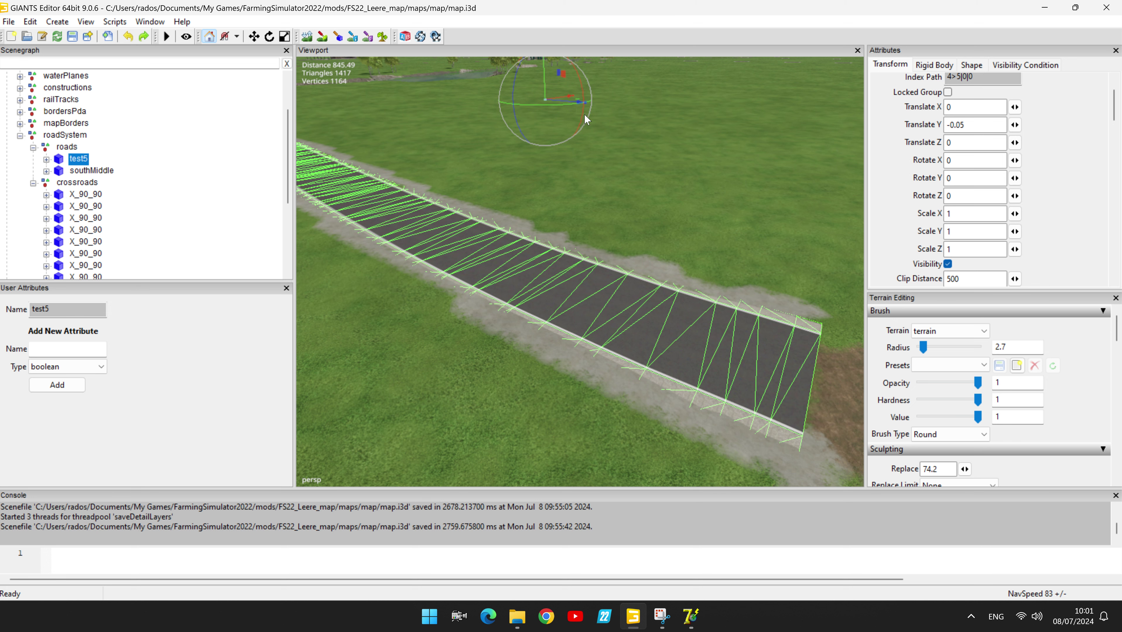
{"action": "left_click_drag", "start_coordinate": [571, 100], "coordinate": [576, 99]}
{"action": "right_click_drag", "start_coordinate": [576, 98], "coordinate": [692, 189]}
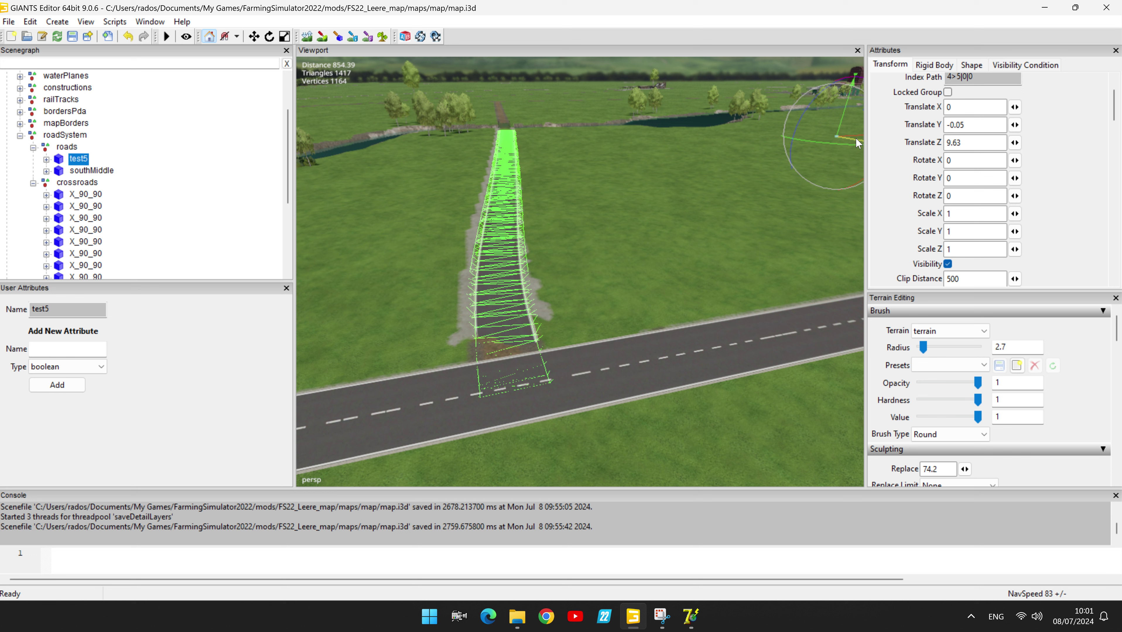
{"action": "left_click_drag", "start_coordinate": [856, 139], "coordinate": [851, 148]}
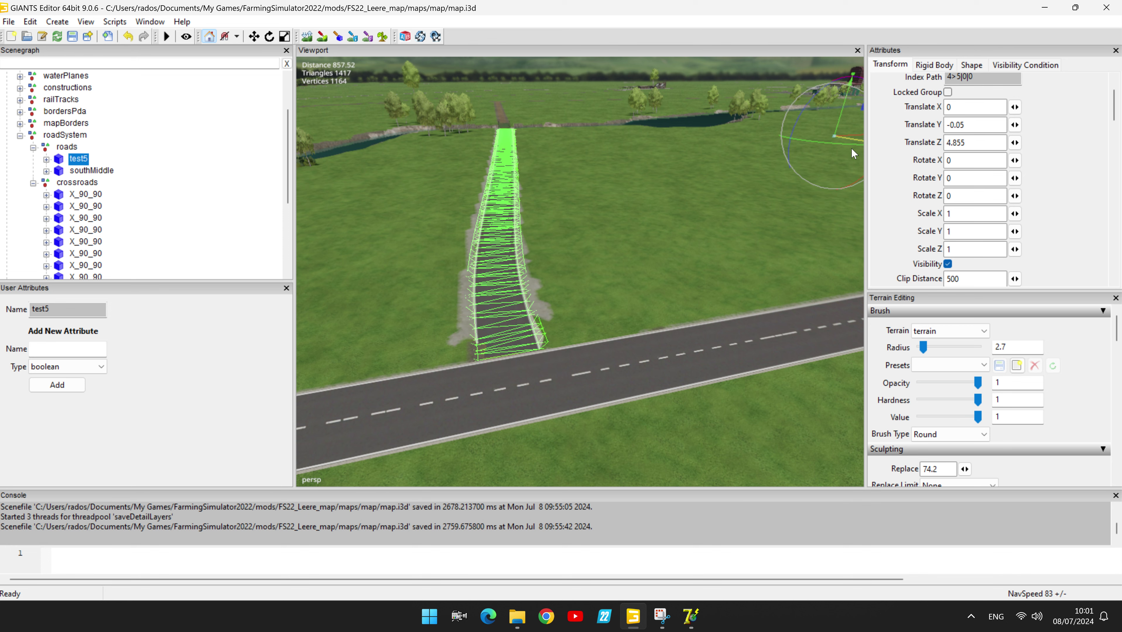
Try Translate Z values of 4.86, 4.88 and 4.99 to bring test5 up to the main road's edge
{"action": "middle_click_drag", "start_coordinate": [663, 300], "coordinate": [676, 266]}
{"action": "right_click_drag", "start_coordinate": [675, 266], "coordinate": [633, 273]}
{"action": "scroll", "coordinate": [634, 272], "scroll_direction": "down", "scroll_amount": 5}
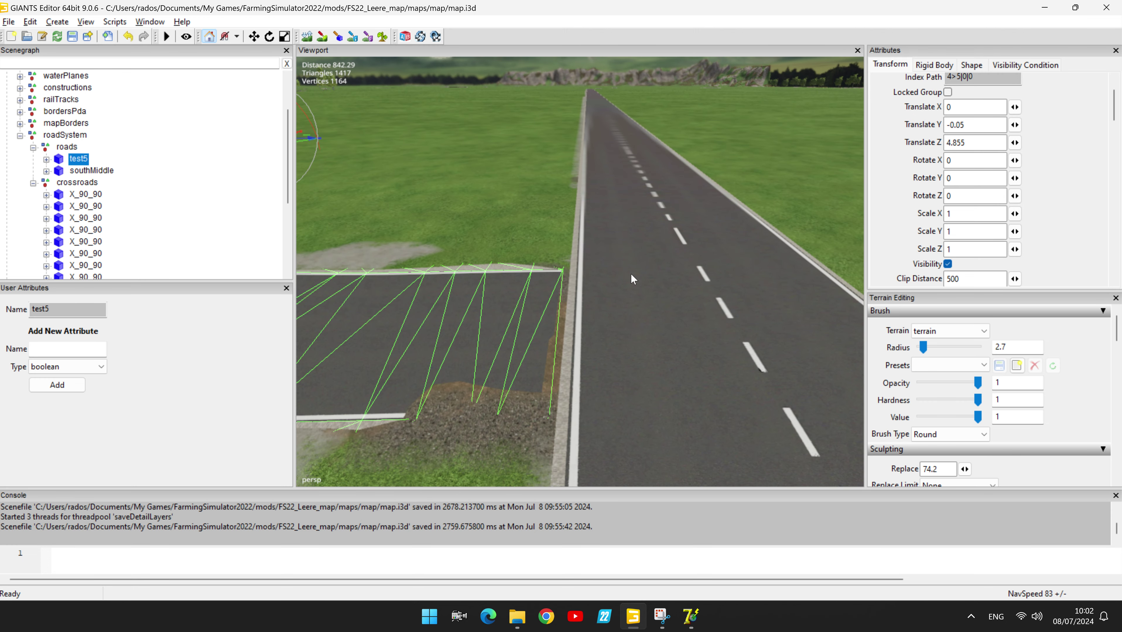
{"action": "left_click", "coordinate": [983, 143]}
{"action": "key", "text": "BackSpace"}
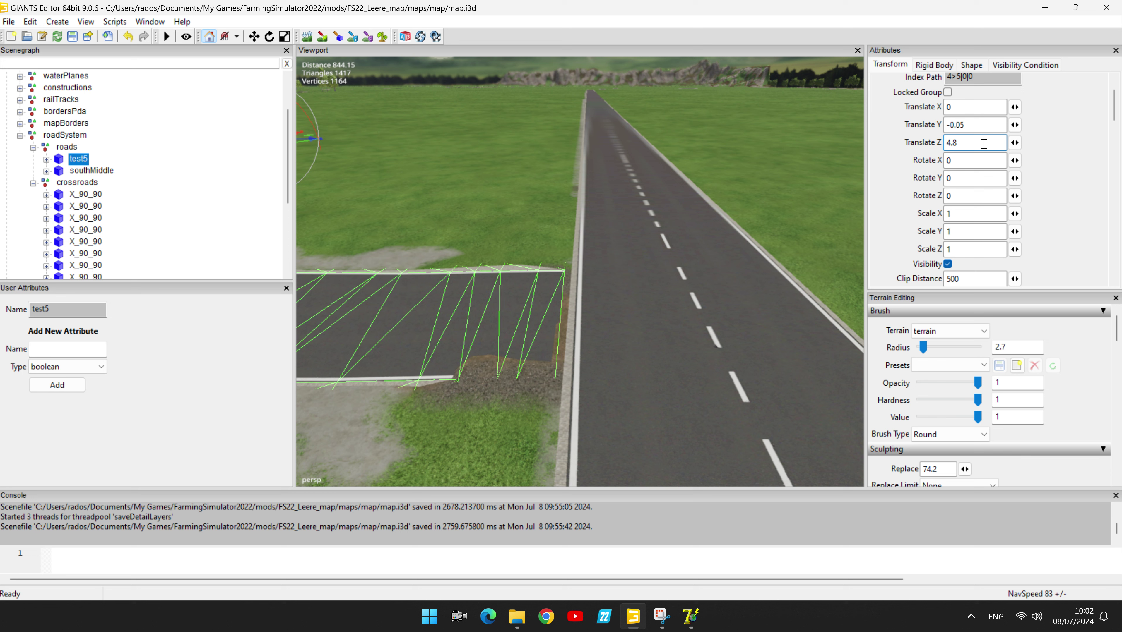
{"action": "type", "text": "6"}
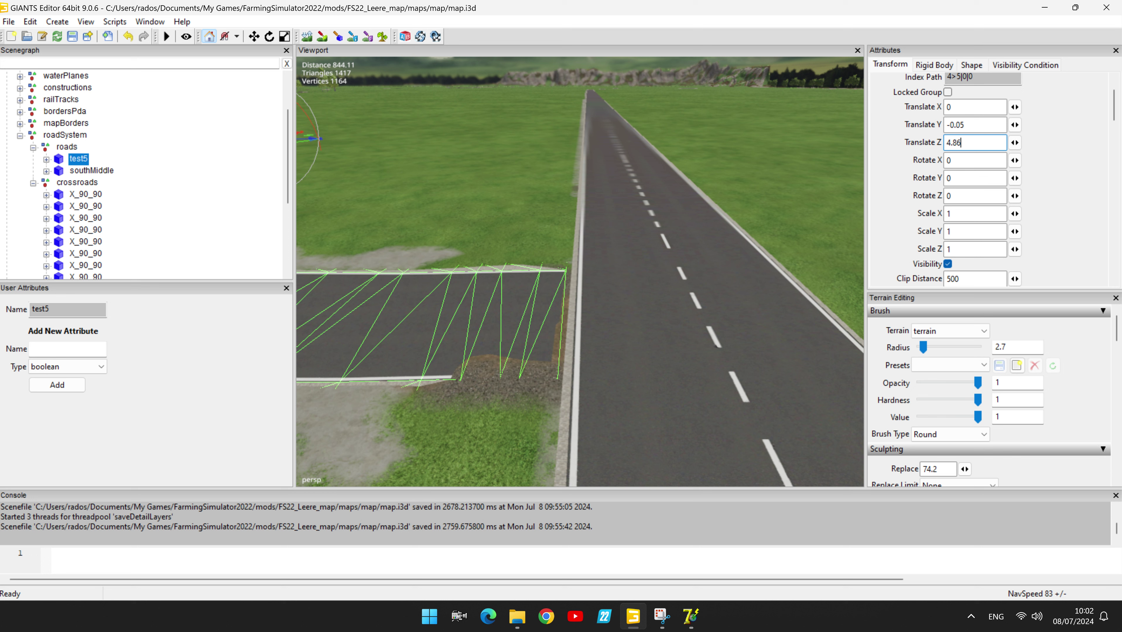
{"action": "type", "text": "6"}
{"action": "key", "text": "BackSpace"}
{"action": "key", "text": "BackSpace"}
{"action": "type", "text": "8"}
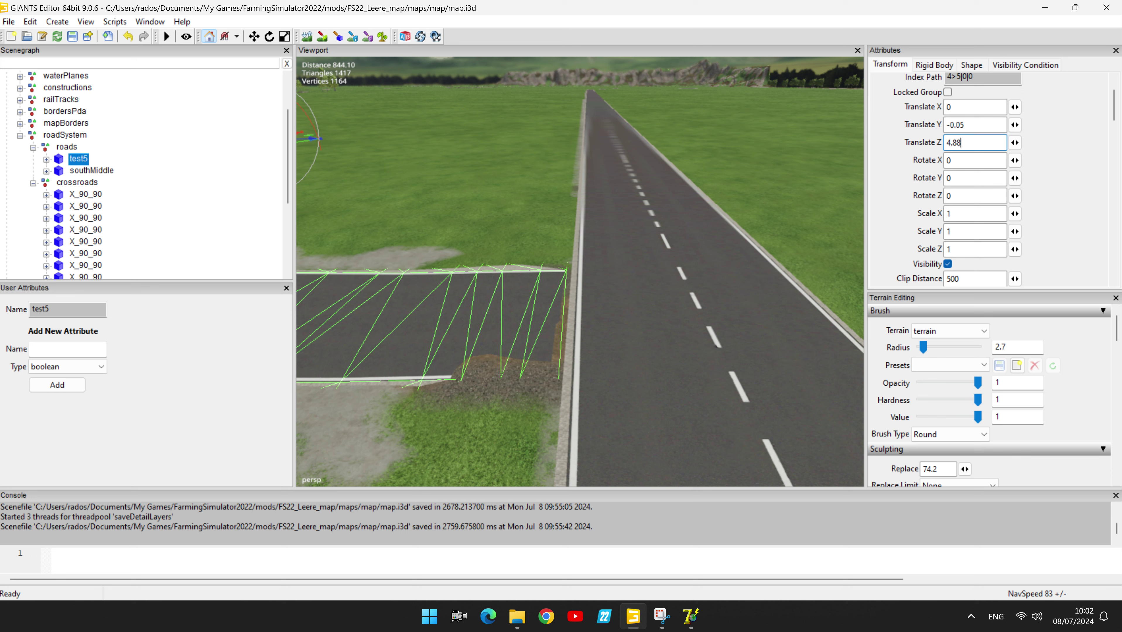
{"action": "key", "text": "BackSpace"}
{"action": "key", "text": "BackSpace"}
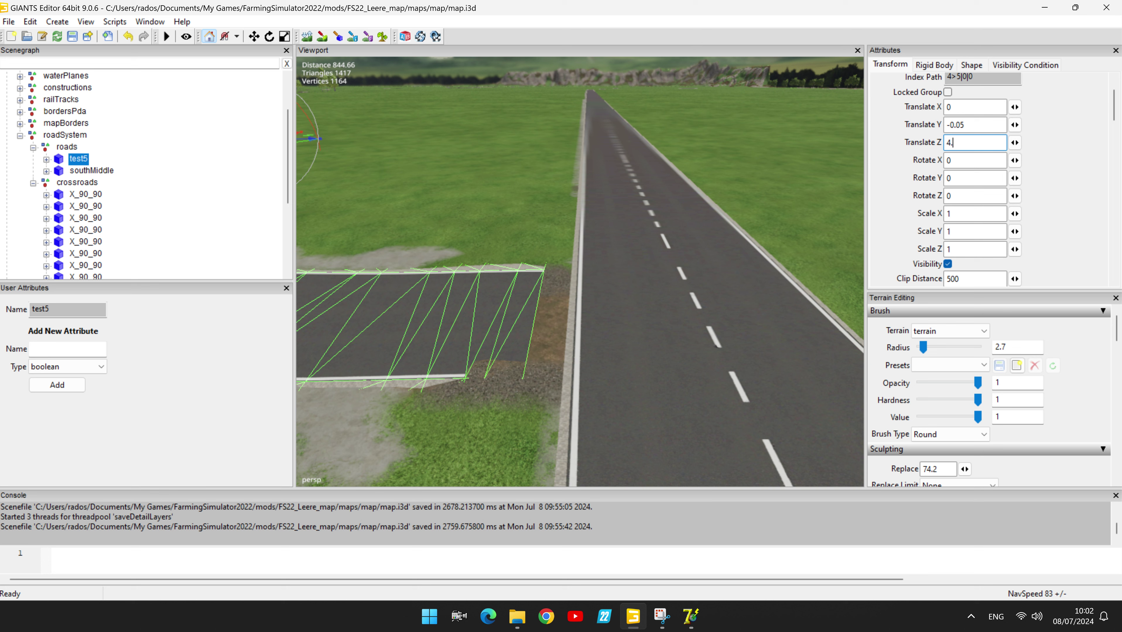
{"action": "type", "text": "99"}
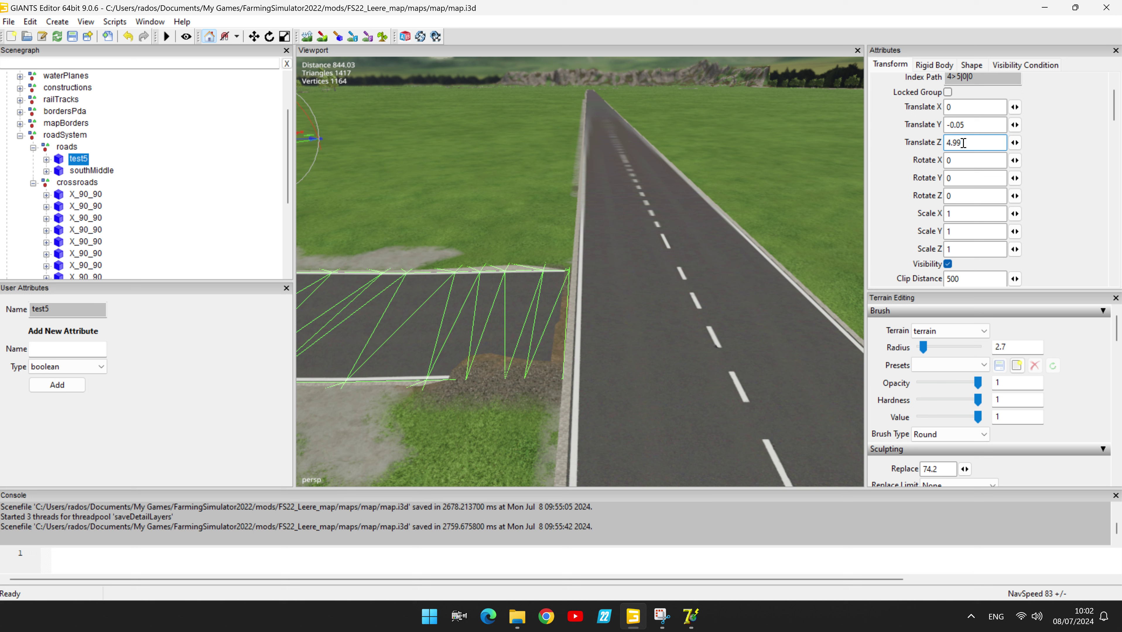
Try Translate Z values of 5, 5.9 and 5.2 on test5, settling on 5.3
{"action": "left_click_drag", "start_coordinate": [963, 143], "coordinate": [941, 146]}
{"action": "type", "text": "5"}
{"action": "key", "text": "Return"}
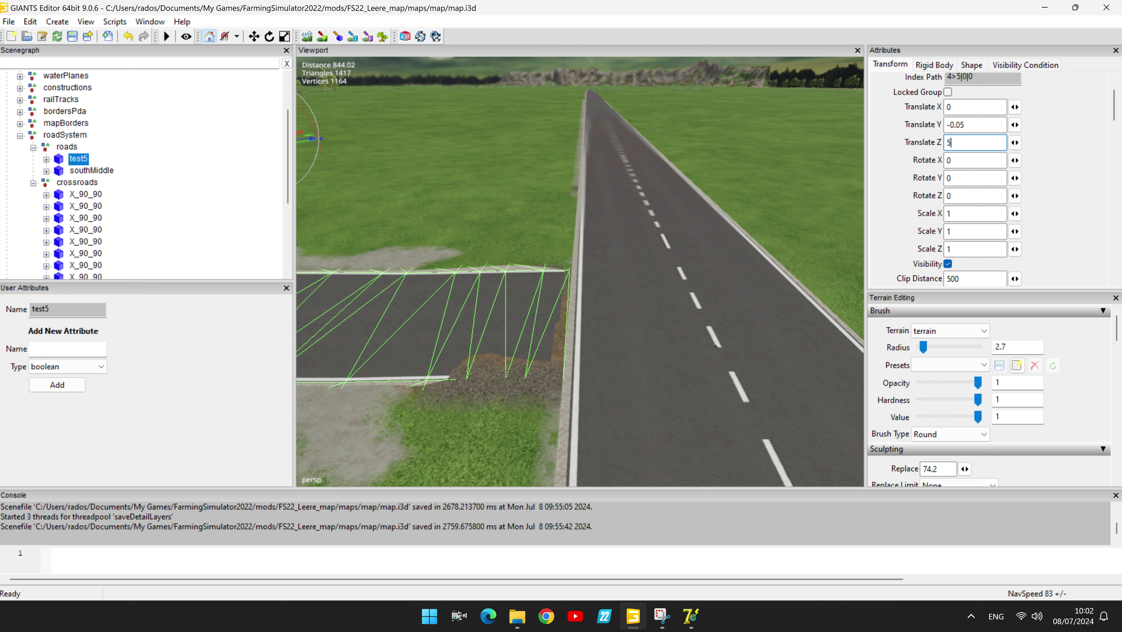
{"action": "type", "text": ".9"}
{"action": "key", "text": "Return"}
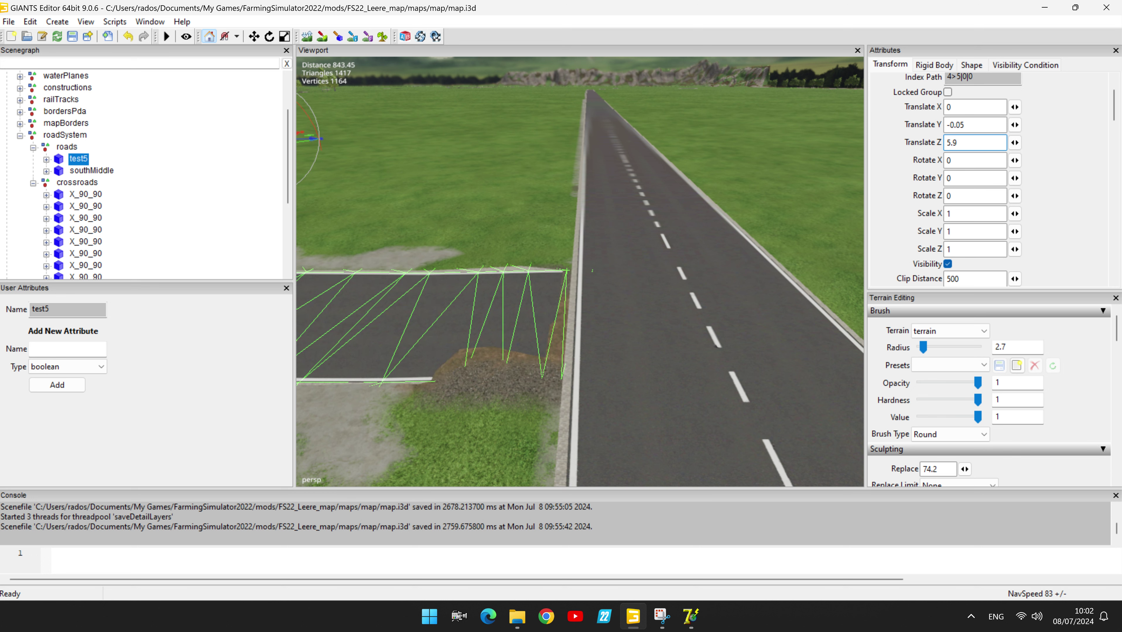
{"action": "key", "text": "BackSpace"}
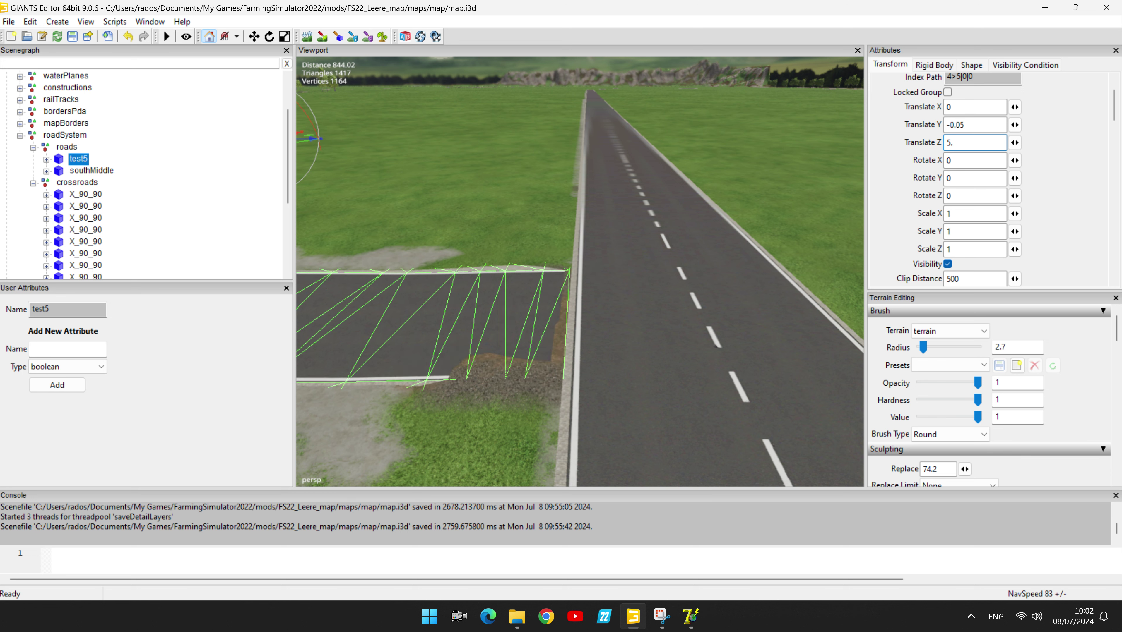
{"action": "type", "text": "2"}
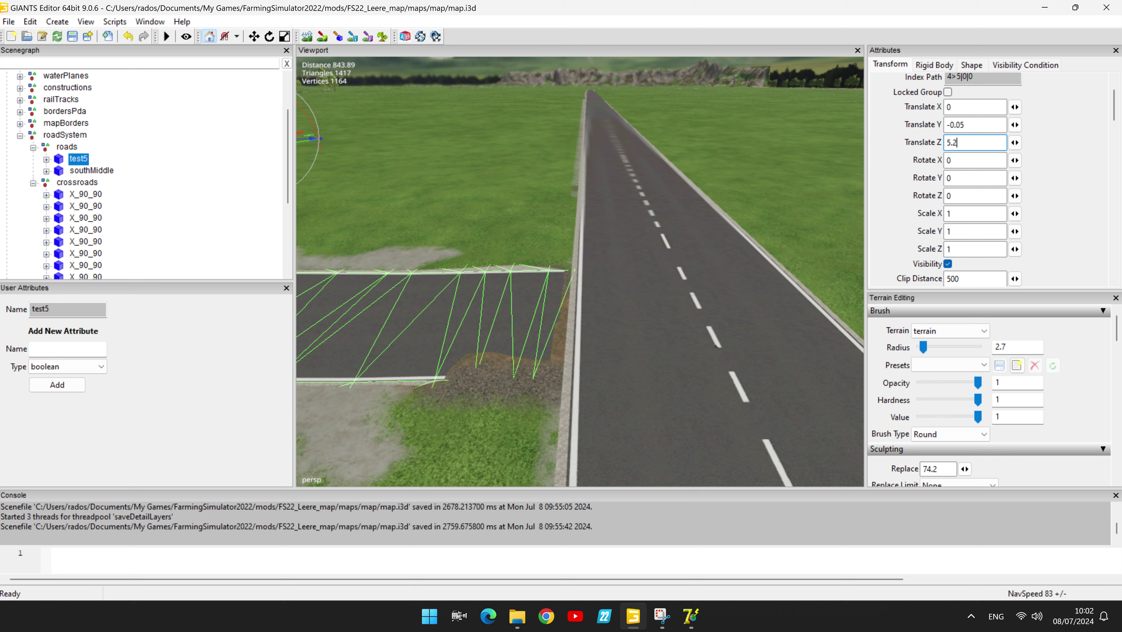
{"action": "key", "text": "BackSpace"}
{"action": "type", "text": "3"}
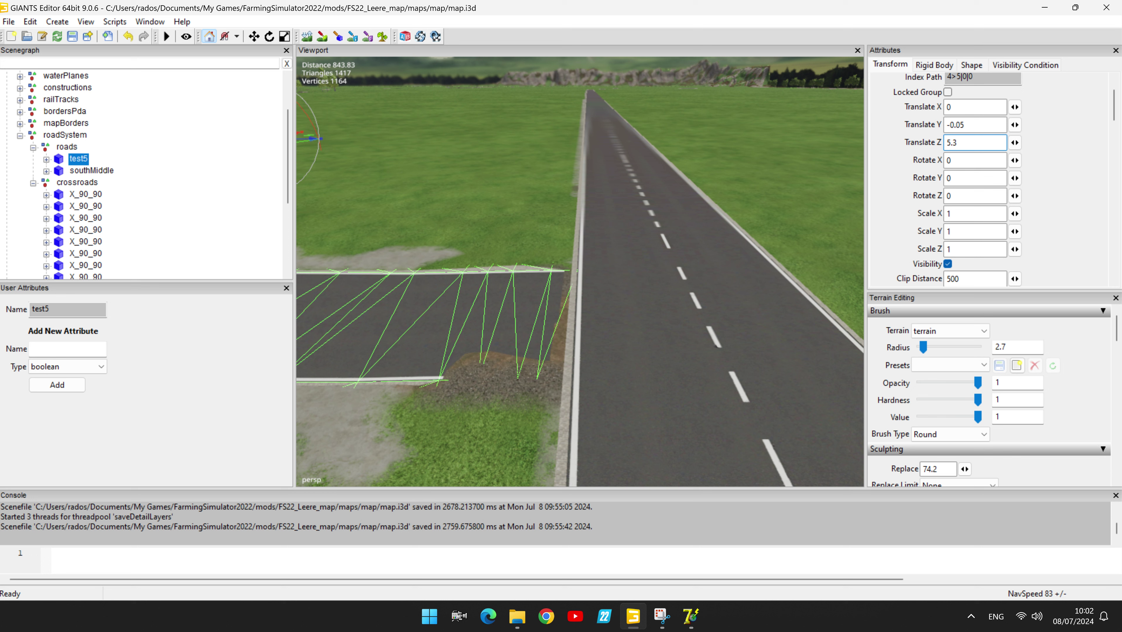
Raise test5 by setting its Translate Y to 0 and inspect the junction with the main road from close up
{"action": "left_click", "coordinate": [981, 126]}
{"action": "key", "text": "BackSpace"}
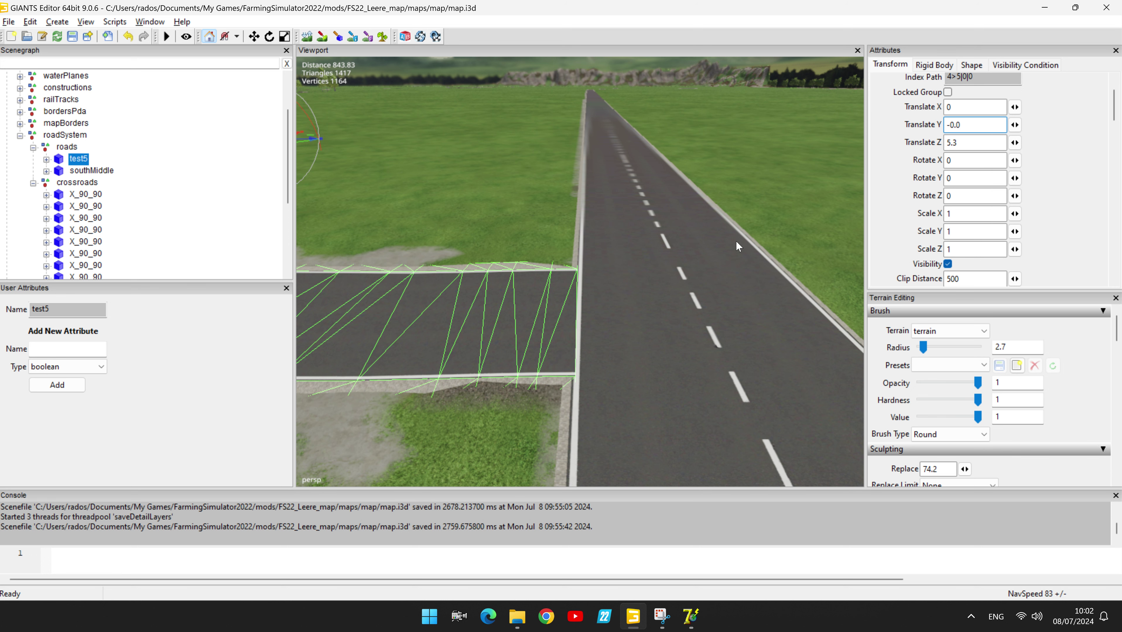
{"action": "key", "text": "d"}
{"action": "key", "text": "w"}
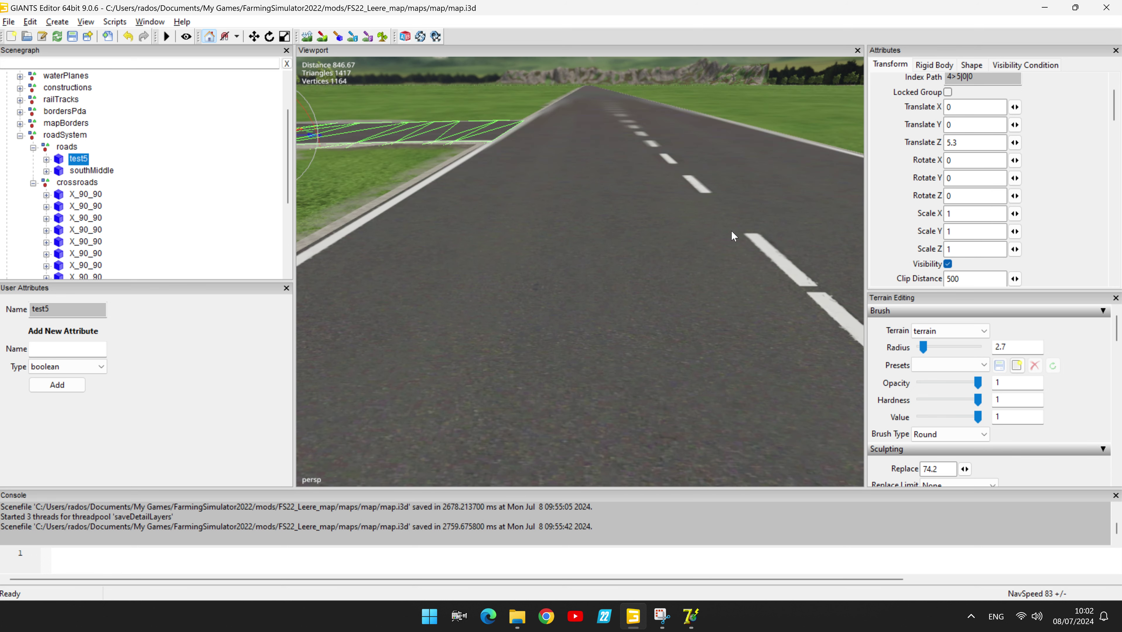
{"action": "key", "text": "q"}
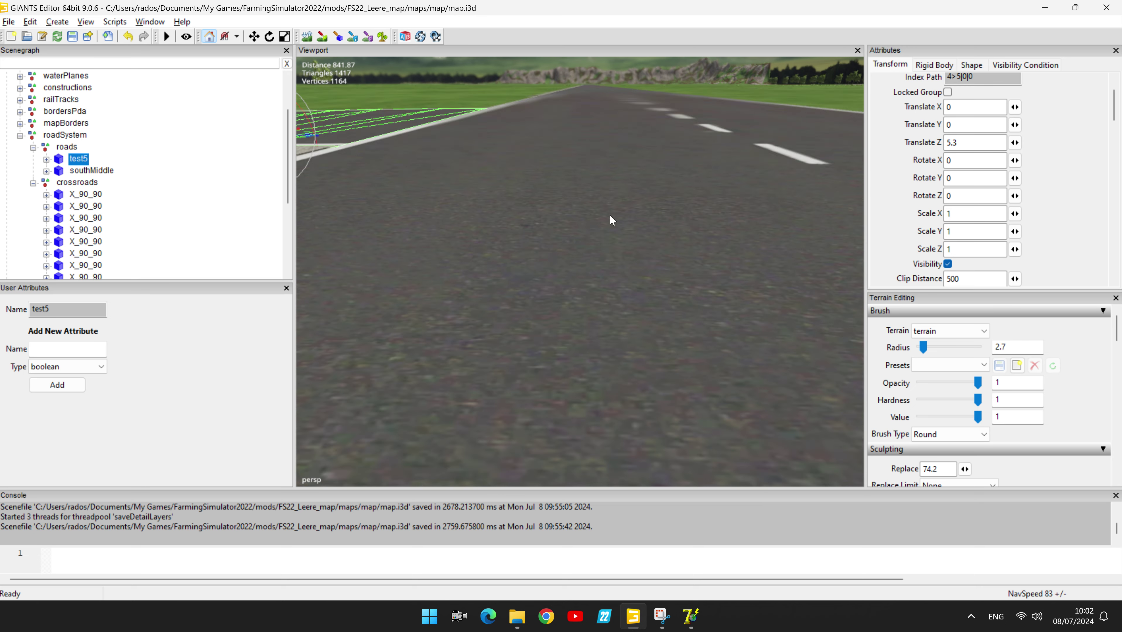
{"action": "key", "text": "a"}
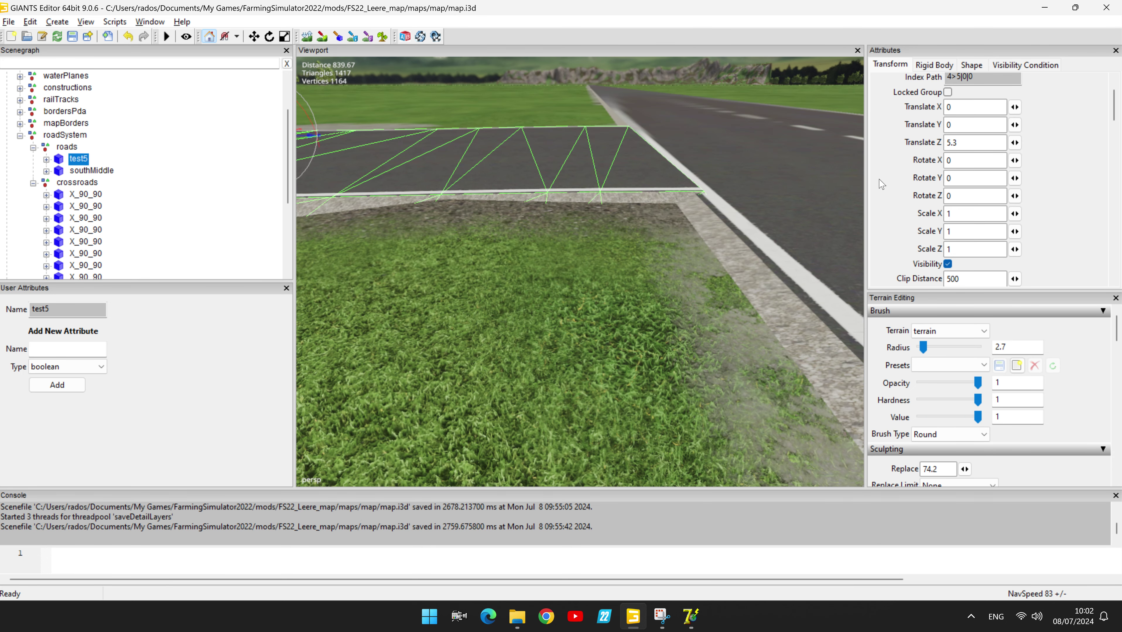
Set the Translate Y of test5 to 0.05 and examine the junction edge from several viewpoints
{"action": "left_click", "coordinate": [971, 124]}
{"action": "key", "text": "BackSpace"}
{"action": "type", "text": "0.05"}
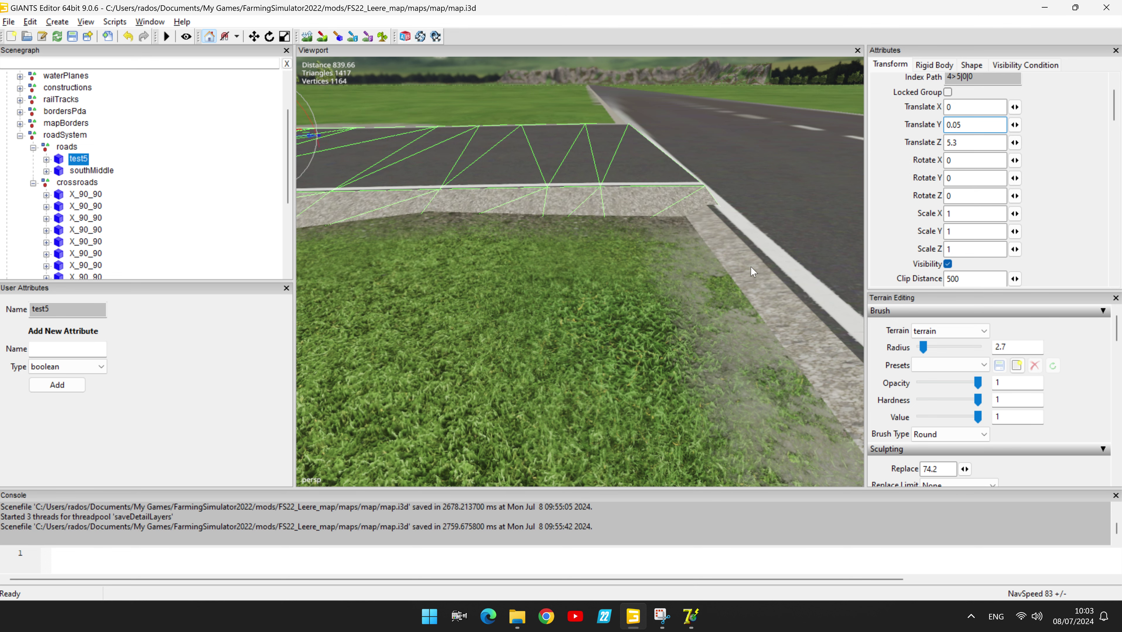
{"action": "right_click_drag", "start_coordinate": [749, 267], "coordinate": [747, 266]}
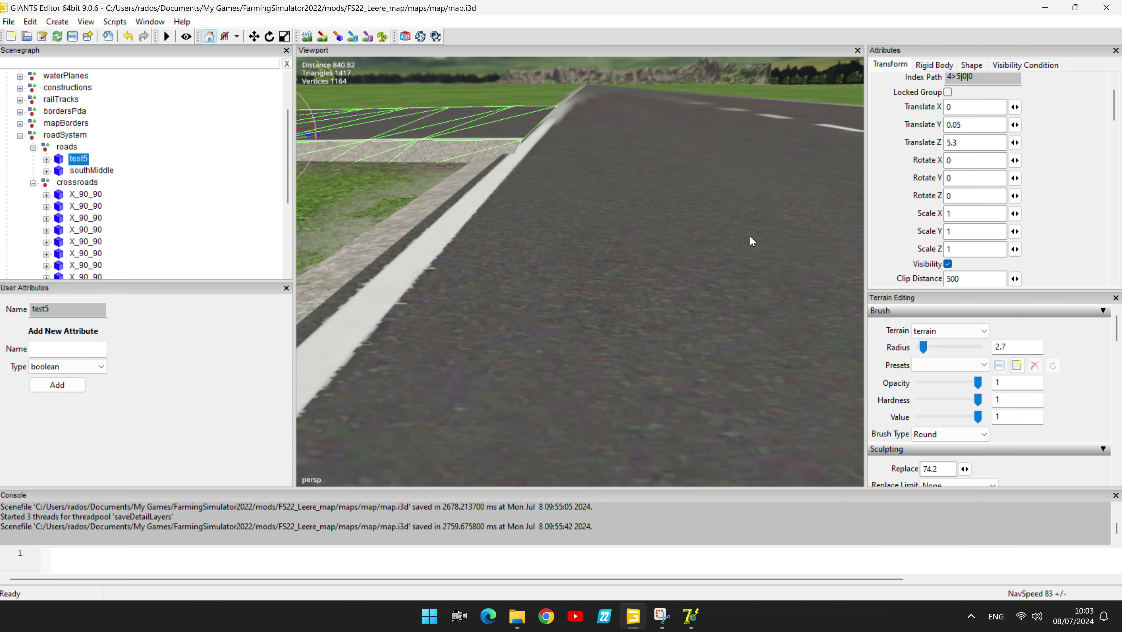
{"action": "right_click_drag", "start_coordinate": [636, 202], "coordinate": [647, 220]}
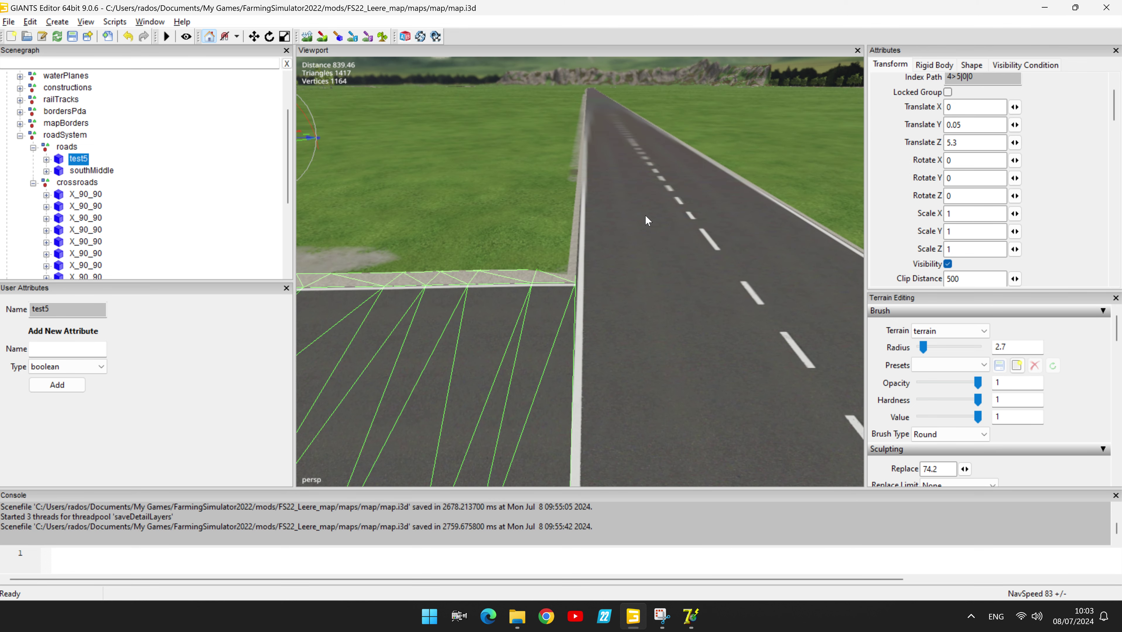
{"action": "key", "text": "s"}
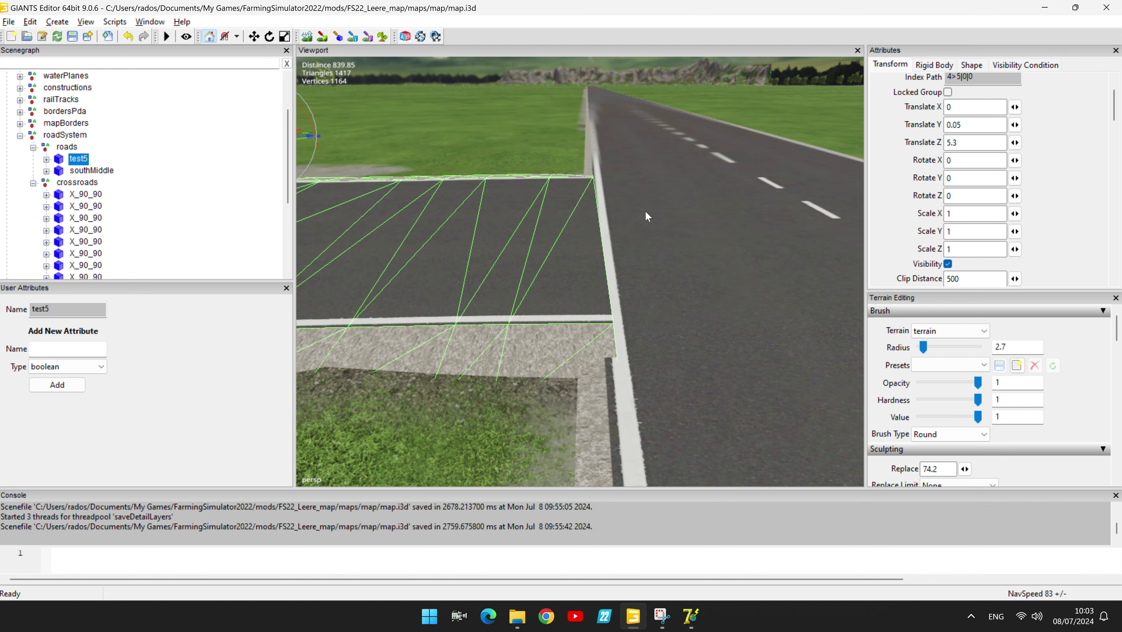
{"action": "key", "text": "s"}
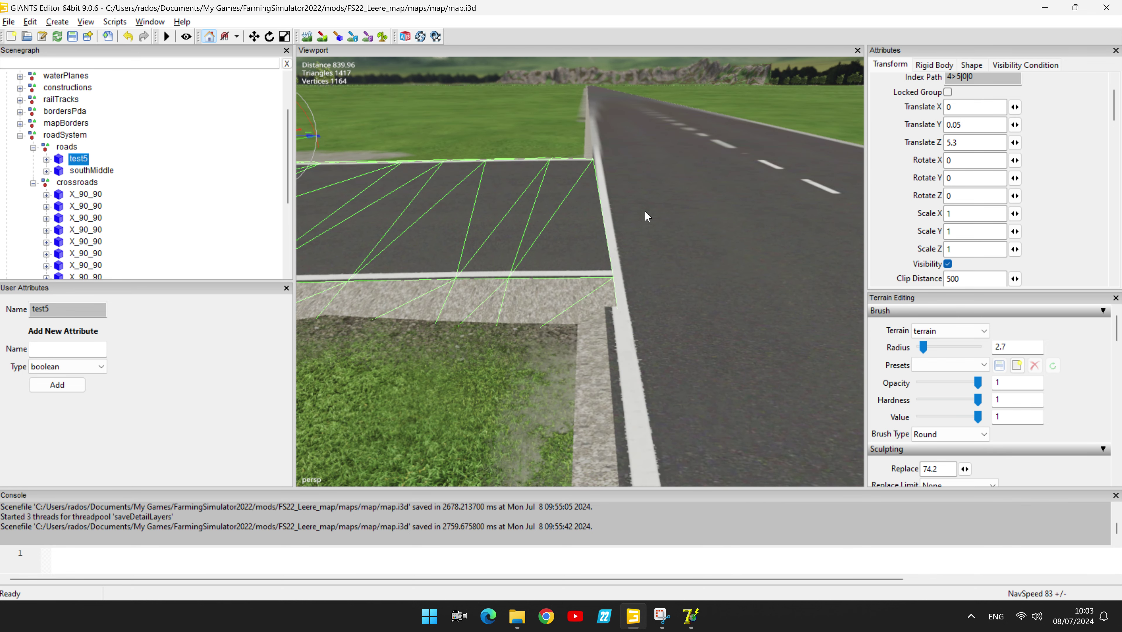
{"action": "key", "text": "w"}
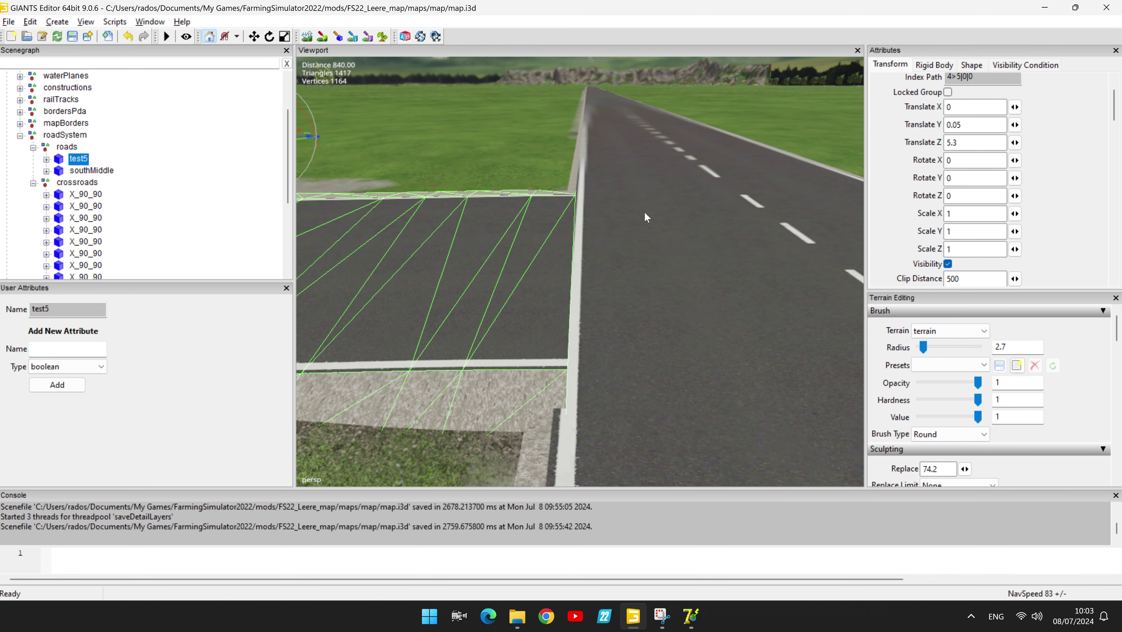
Try Translate Z values of 5.8, 5.6 and 5.4 on test5, settling on 5.45 at the main road's edge line
{"action": "left_click", "coordinate": [963, 142]}
{"action": "key", "text": "BackSpace"}
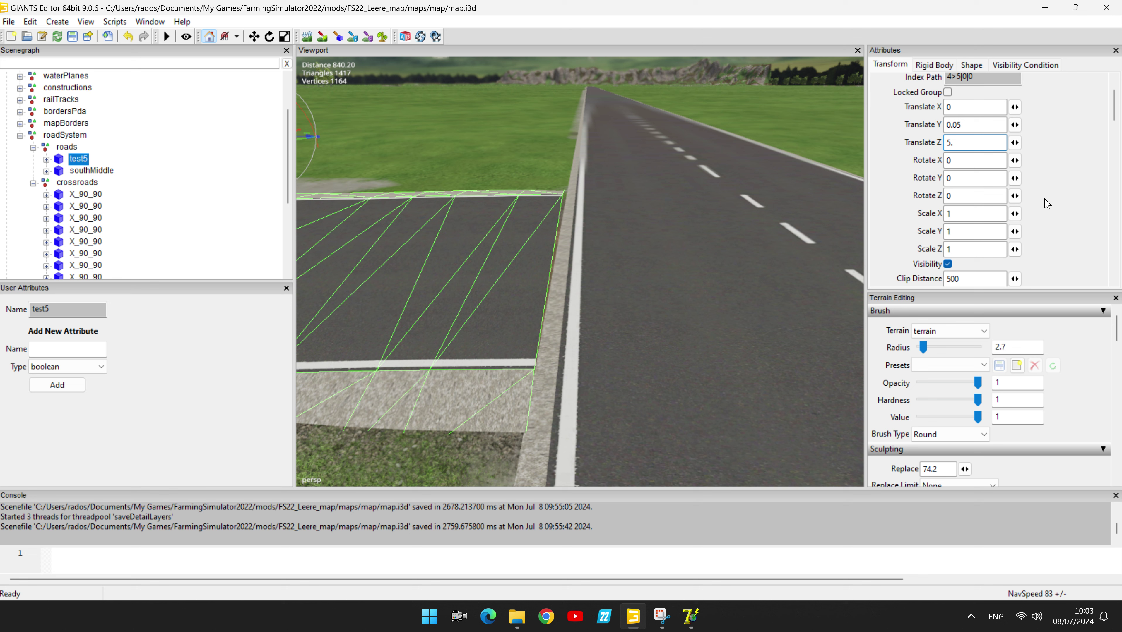
{"action": "type", "text": "8"}
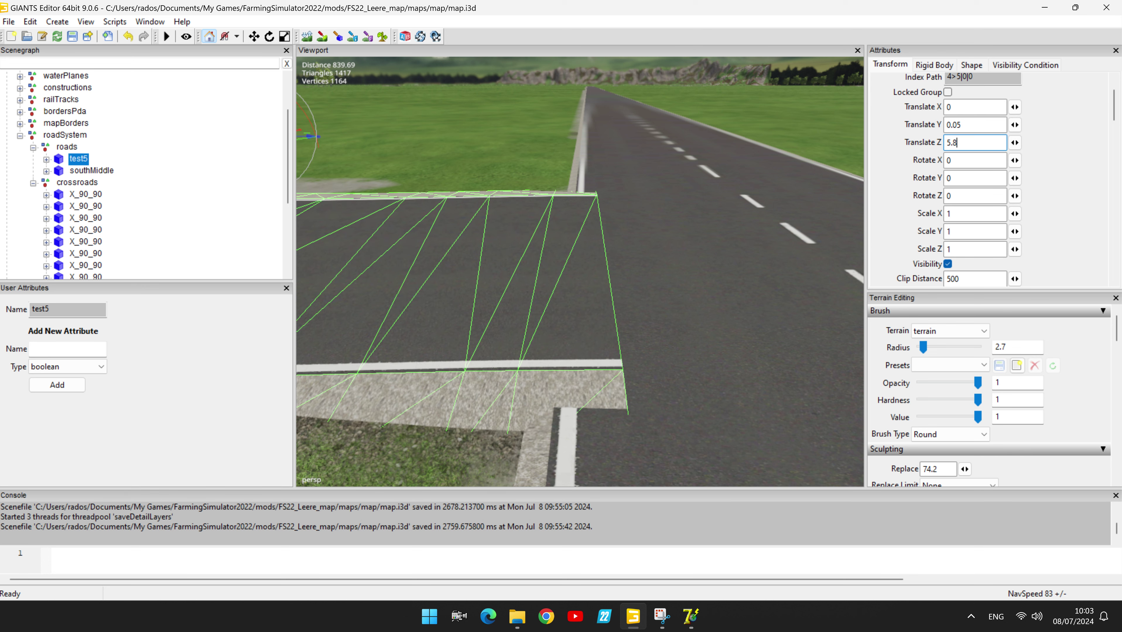
{"action": "key", "text": "BackSpace"}
{"action": "type", "text": "6"}
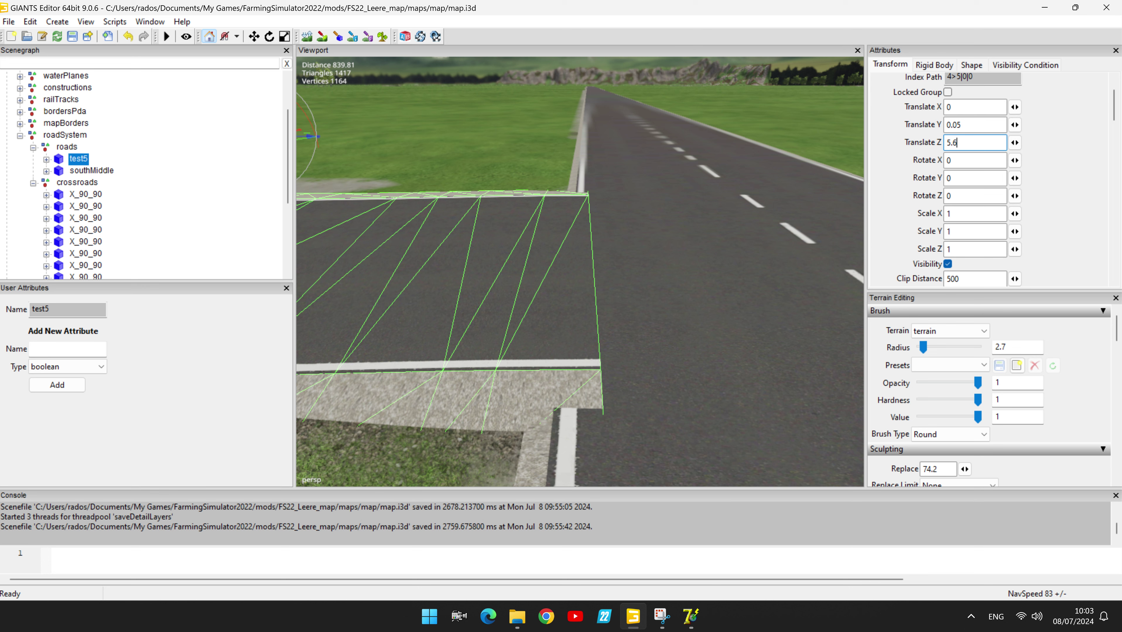
{"action": "key", "text": "BackSpace"}
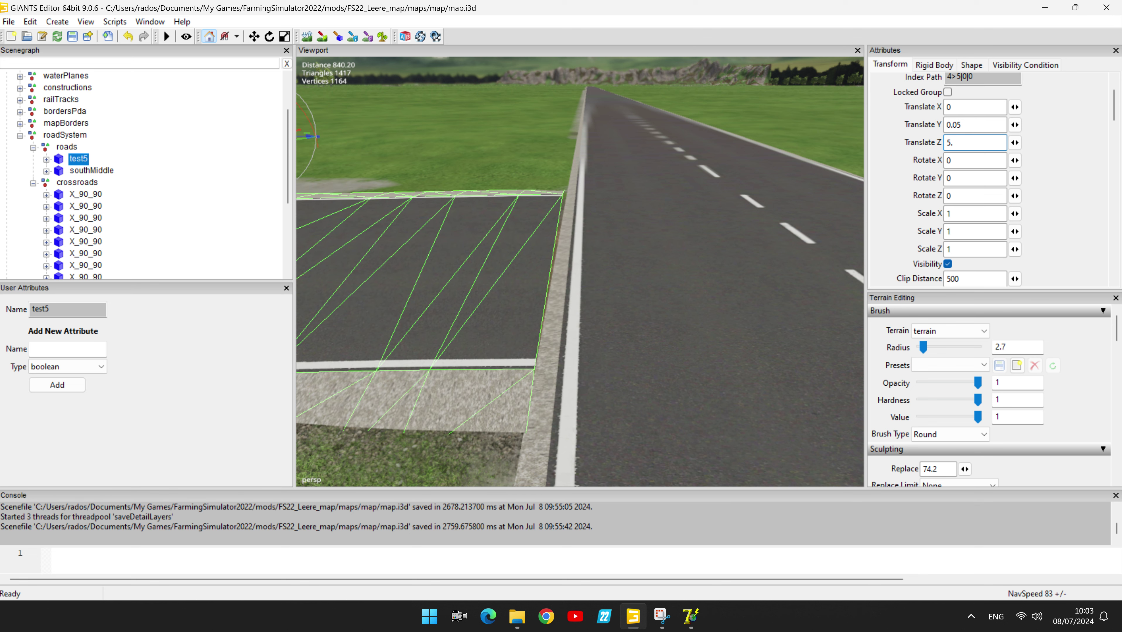
{"action": "type", "text": "4"}
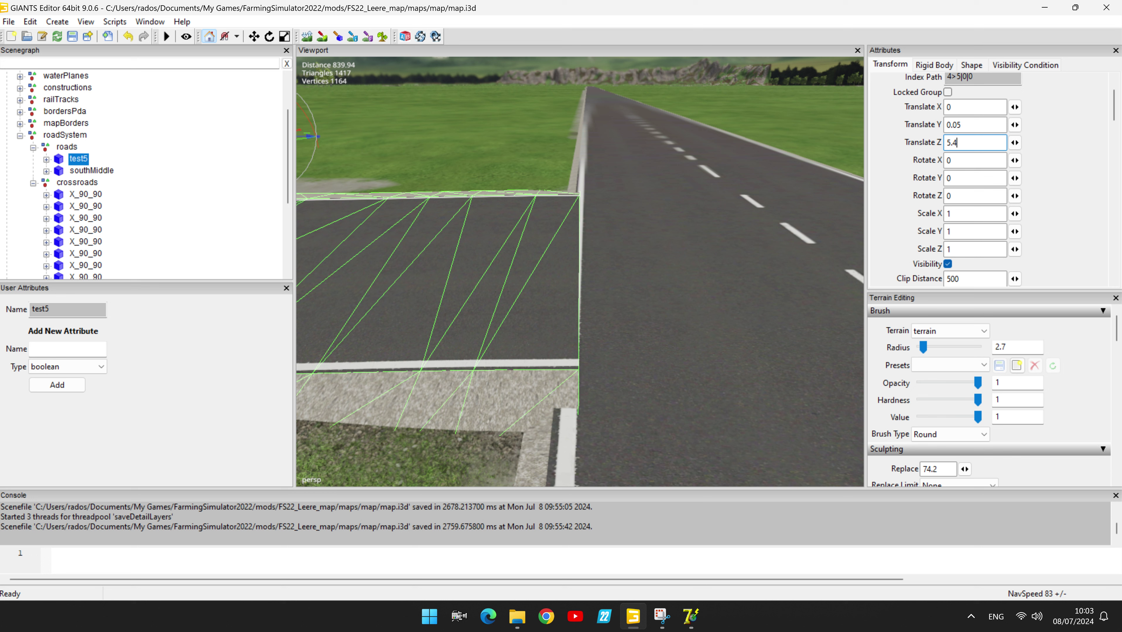
{"action": "type", "text": "5"}
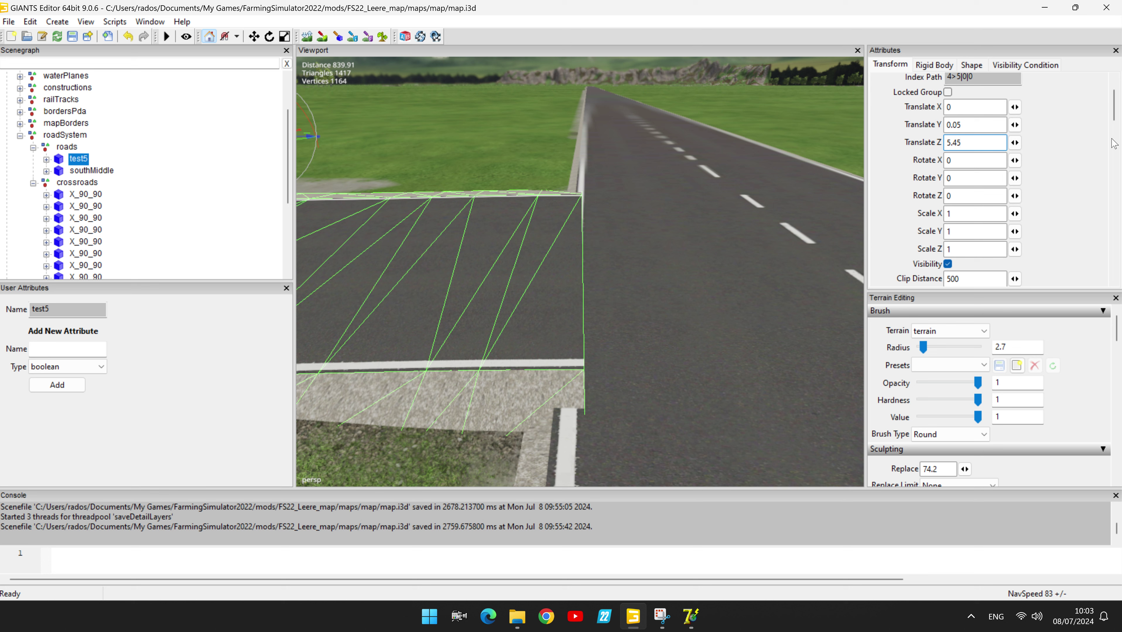
Lower the side road test5 by setting its Translate Y to -0.03
{"action": "left_click", "coordinate": [998, 124]}
{"action": "key", "text": "BackSpace"}
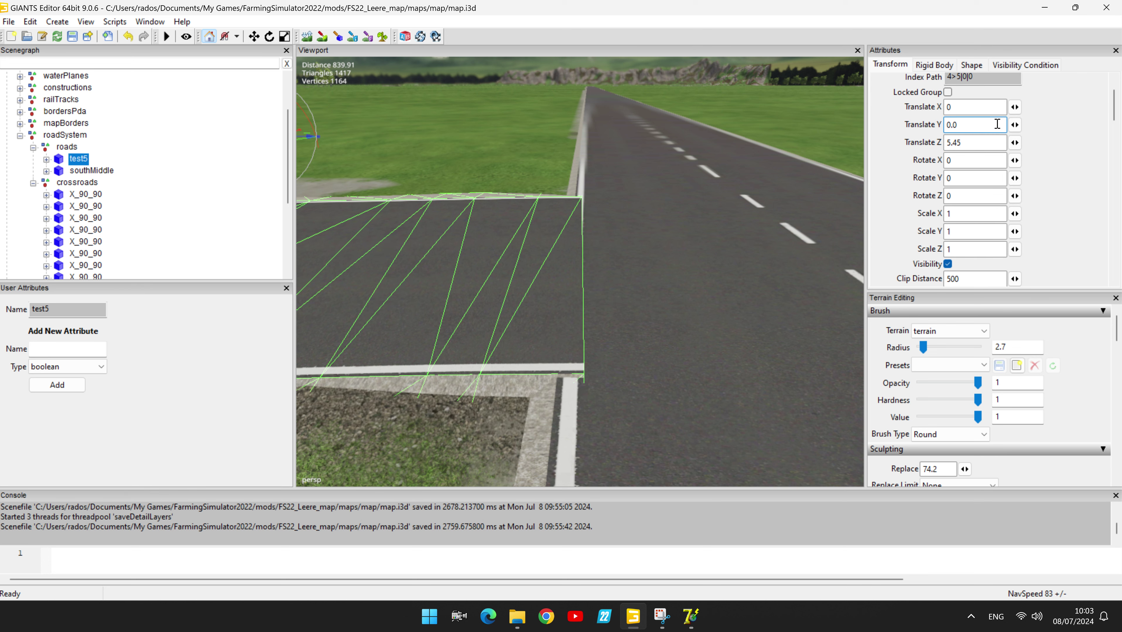
{"action": "key", "text": "BackSpace"}
{"action": "key", "text": "BackSpace"}
{"action": "key", "text": "BackSpace"}
{"action": "type", "text": "-0.03"}
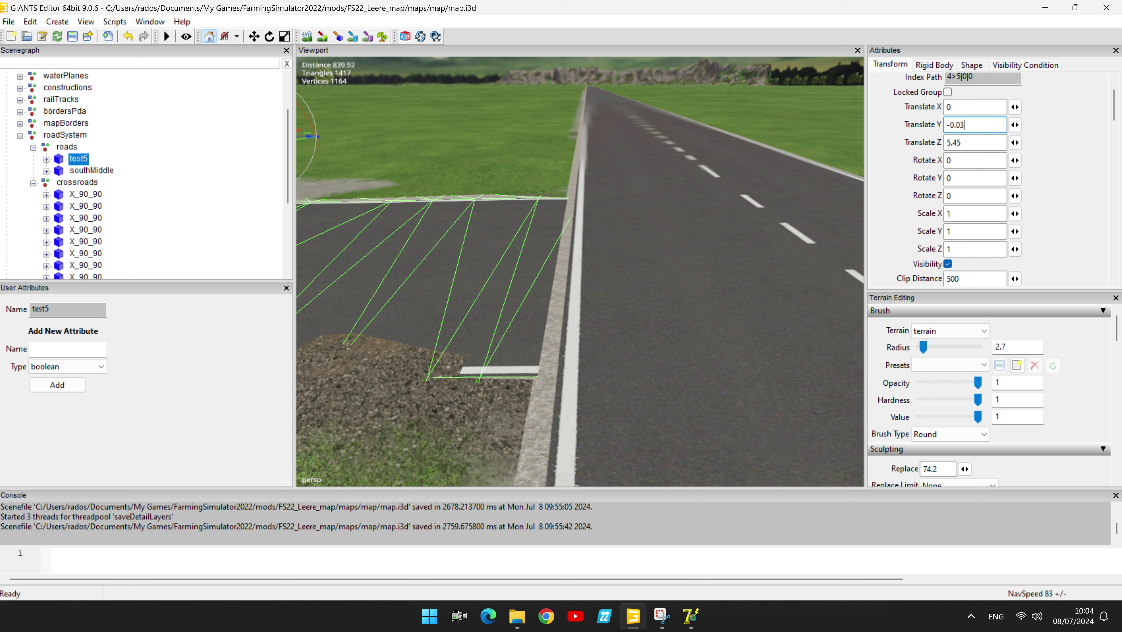
Delete the side road test5 and collapse the roads and roadSystem groups in the scenegraph
{"action": "right_click_drag", "start_coordinate": [445, 279], "coordinate": [488, 360]}
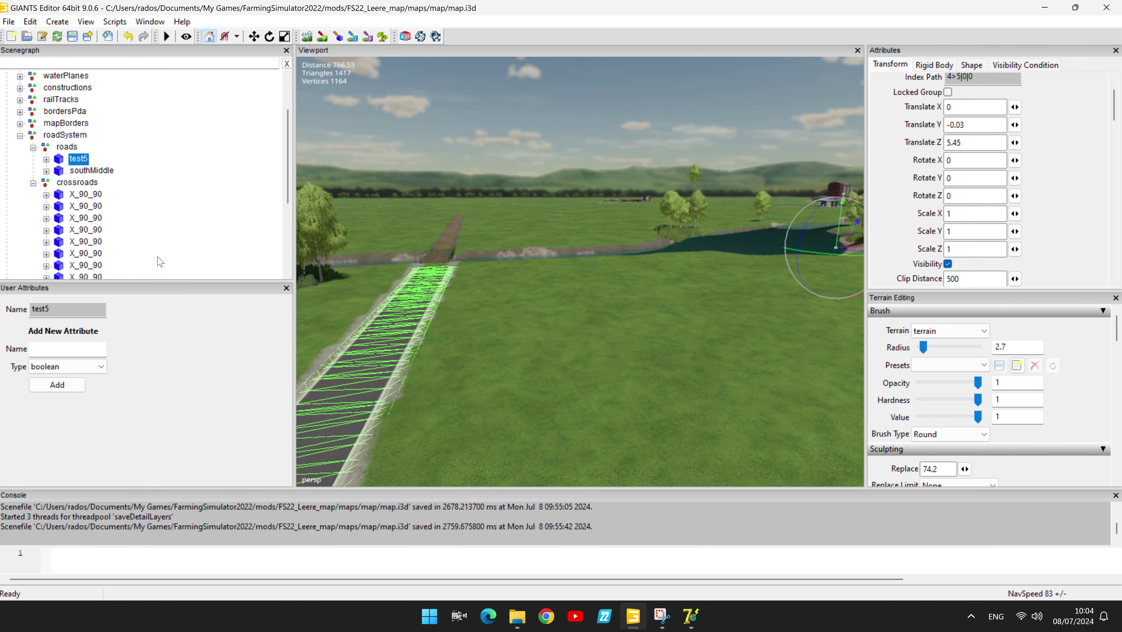
{"action": "key", "text": "Delete"}
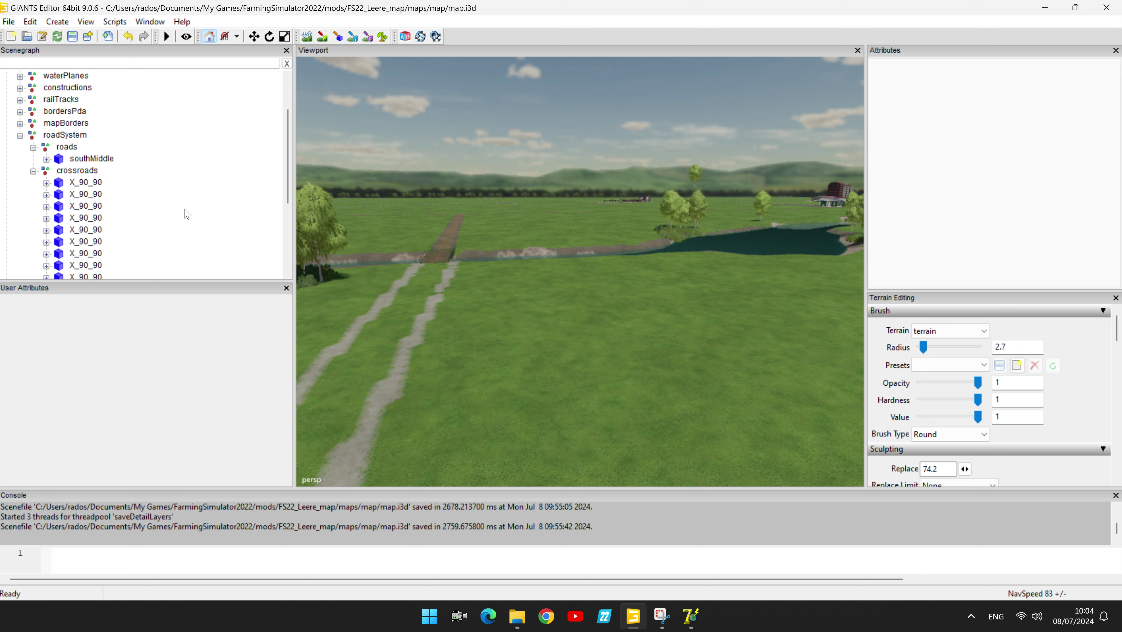
{"action": "left_click", "coordinate": [33, 146]}
{"action": "left_click", "coordinate": [20, 136]}
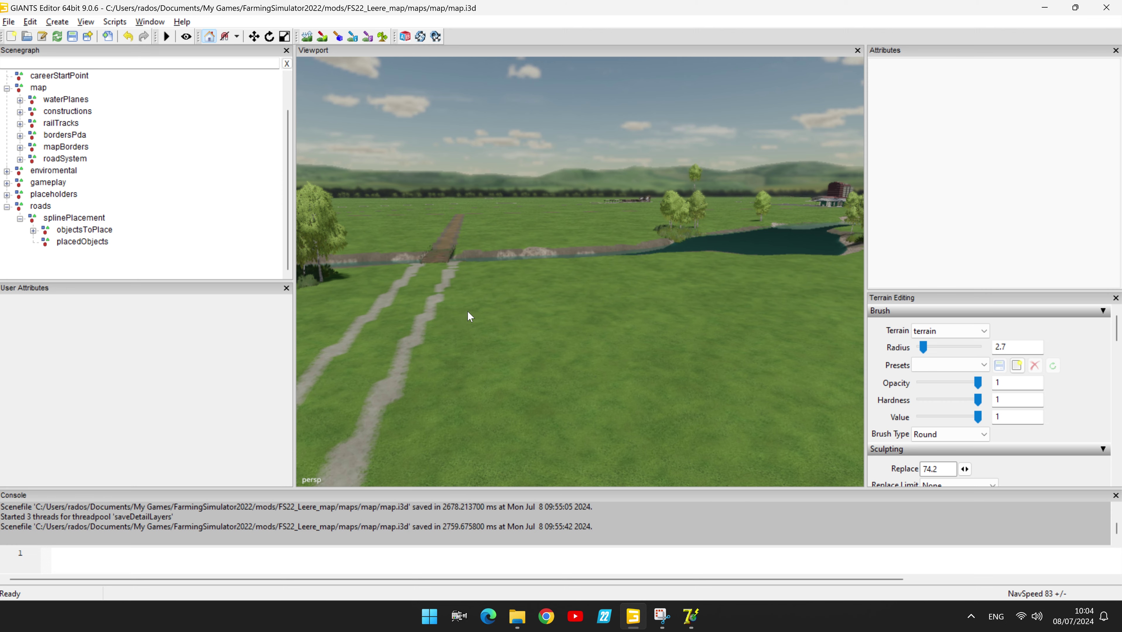
Create a new spline and place it inside the splinePlacement group under roads
{"action": "right_click_drag", "start_coordinate": [468, 314], "coordinate": [618, 369]}
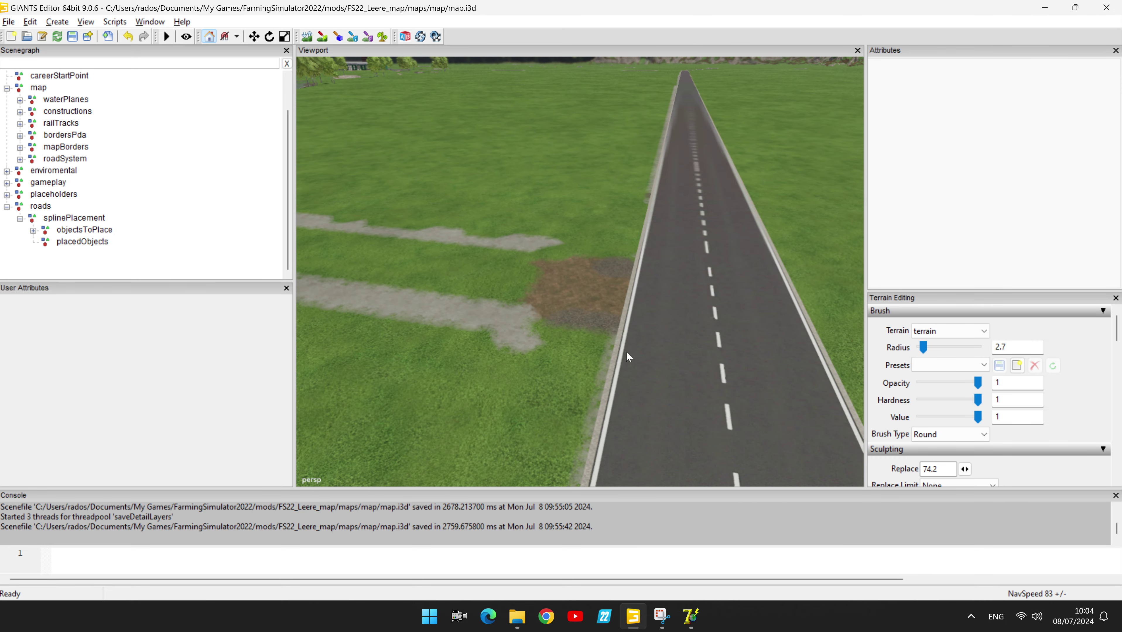
{"action": "right_click_drag", "start_coordinate": [537, 294], "coordinate": [602, 317]}
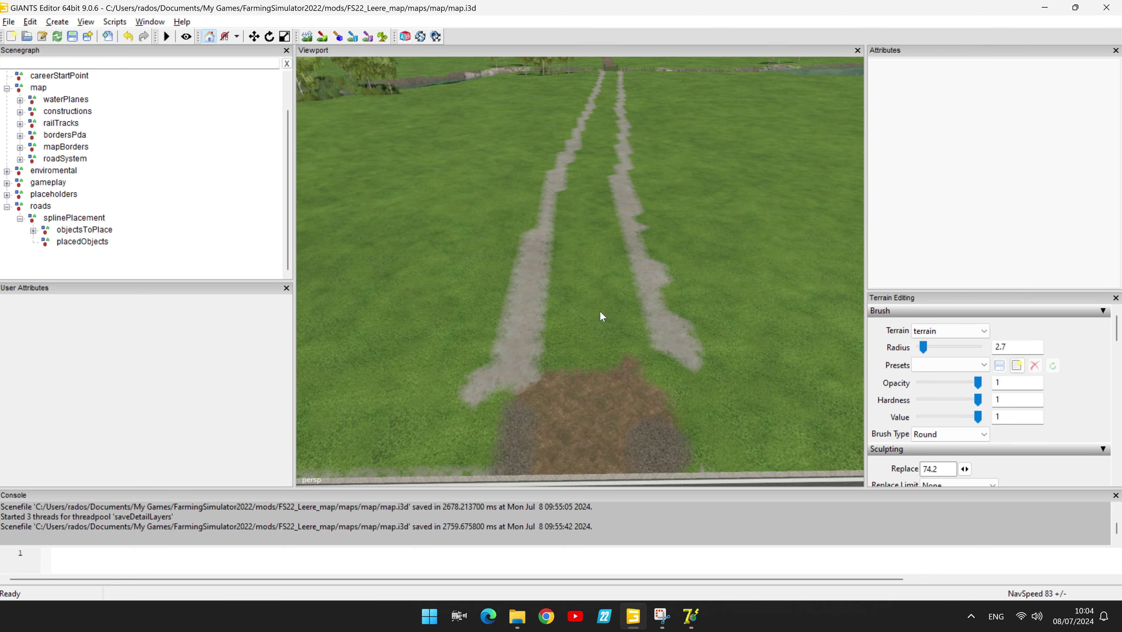
{"action": "key", "text": "w"}
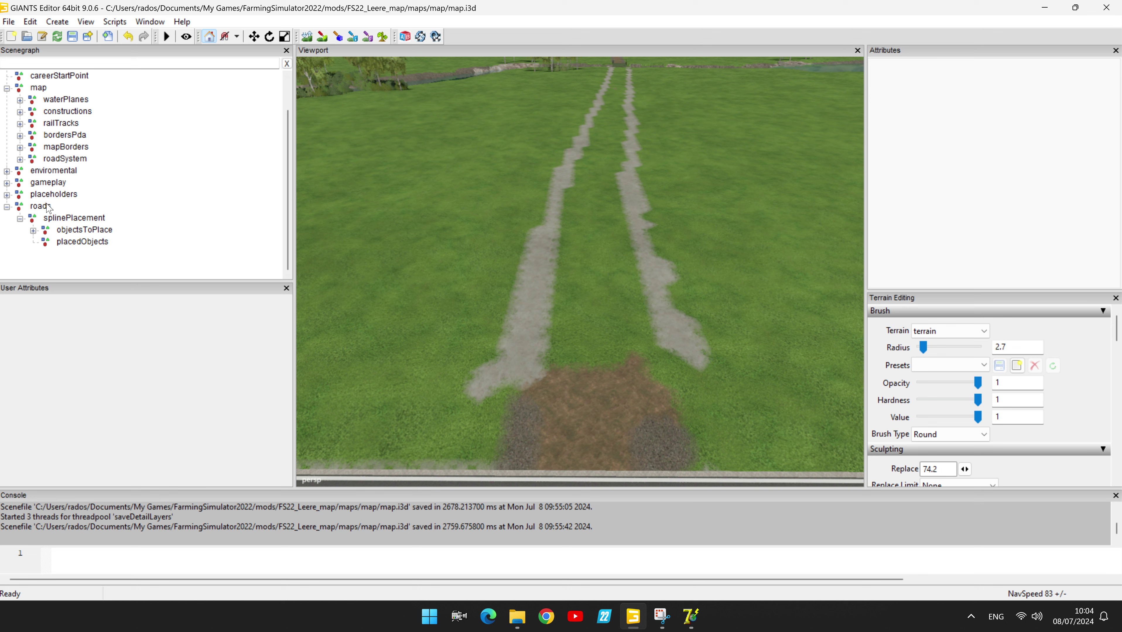
{"action": "left_click", "coordinate": [70, 22]}
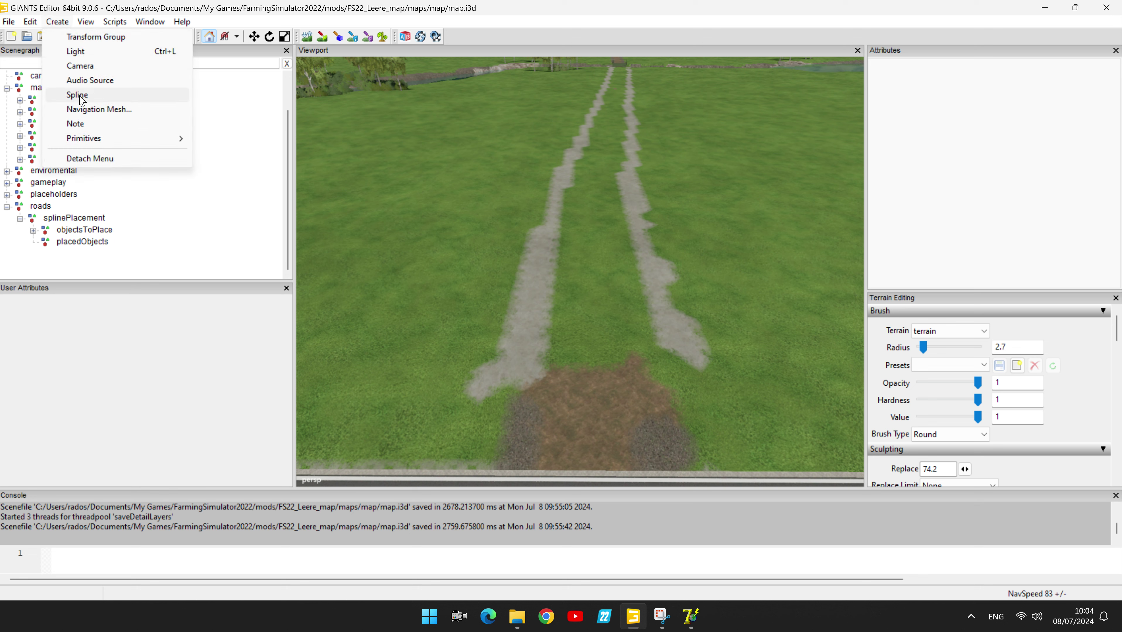
{"action": "left_click", "coordinate": [81, 100]}
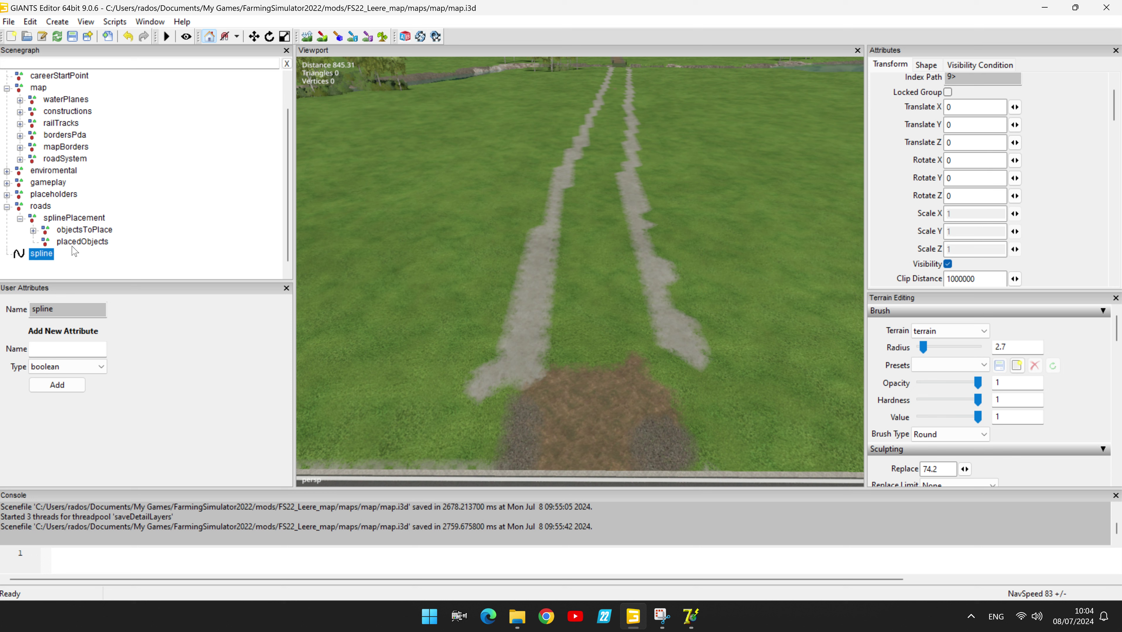
{"action": "left_click", "coordinate": [66, 218]}
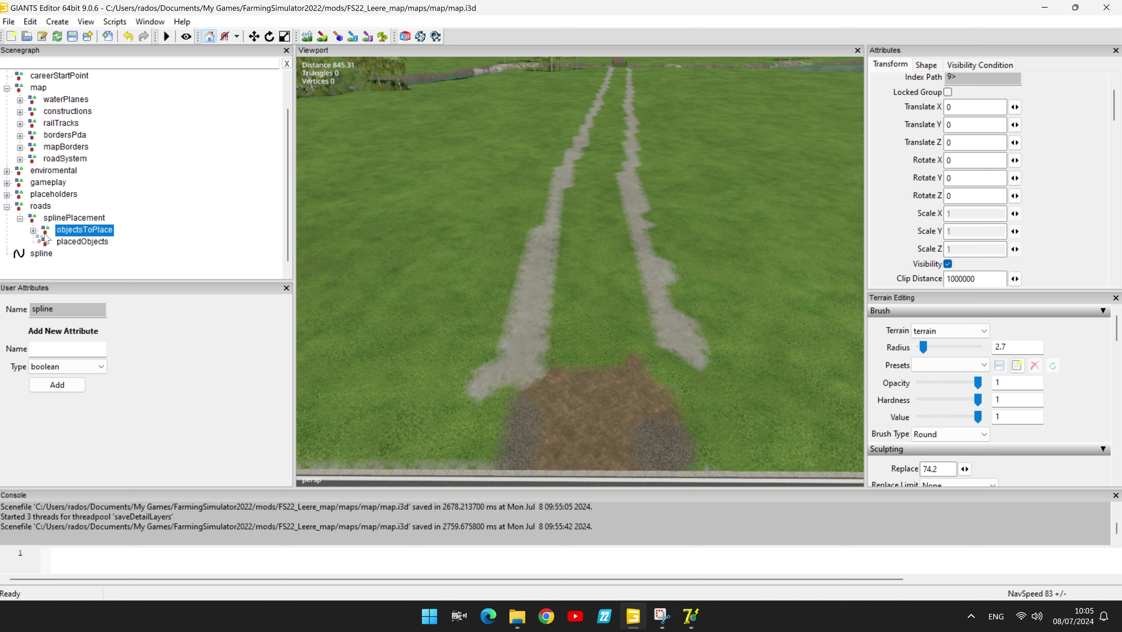
{"action": "left_click_drag", "start_coordinate": [53, 226], "coordinate": [54, 228]}
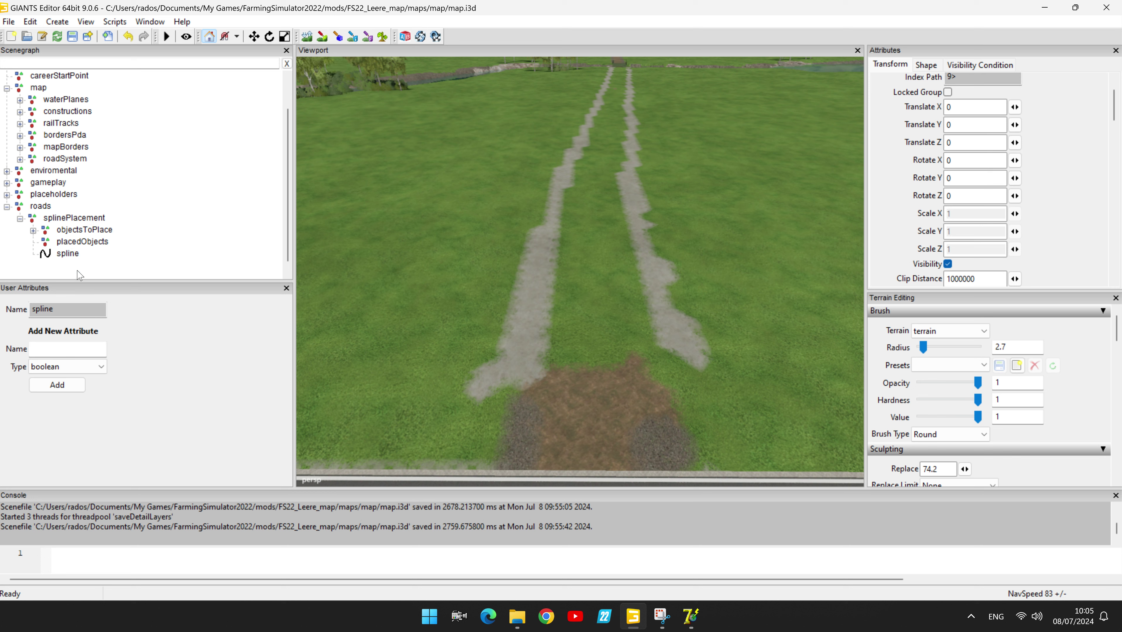
Position the spline on the dirt patch beside the main road and rotate it to 180, 2.863, 180 on X, Y and Z
{"action": "left_click", "coordinate": [67, 254]}
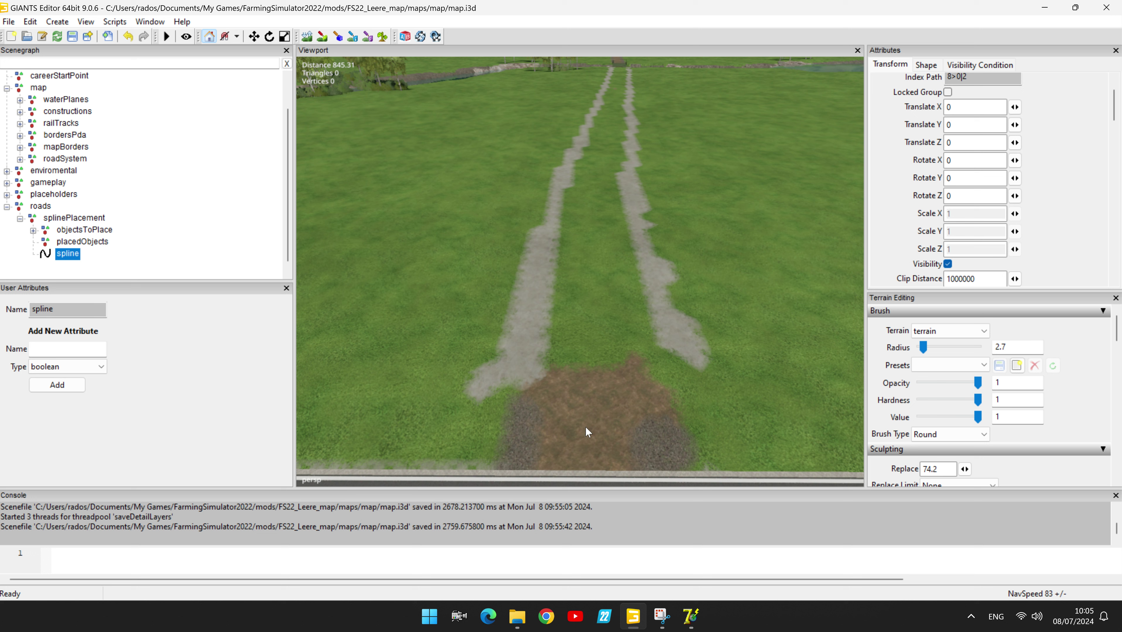
{"action": "left_click", "coordinate": [597, 425], "text": "ctrl+shift"}
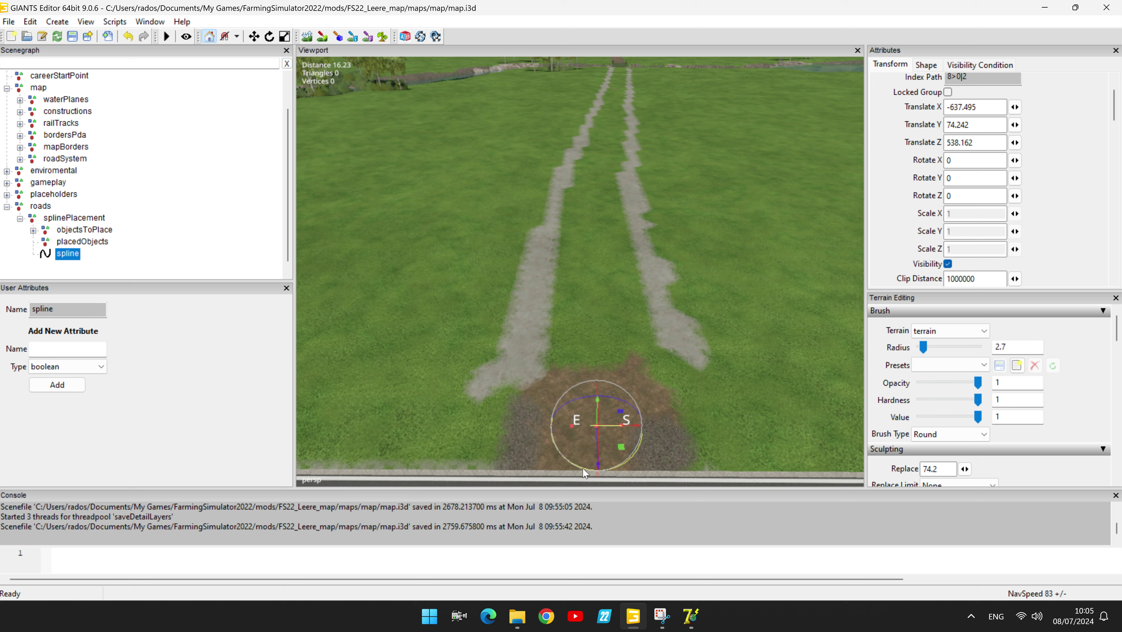
{"action": "left_click_drag", "start_coordinate": [583, 469], "coordinate": [619, 382]}
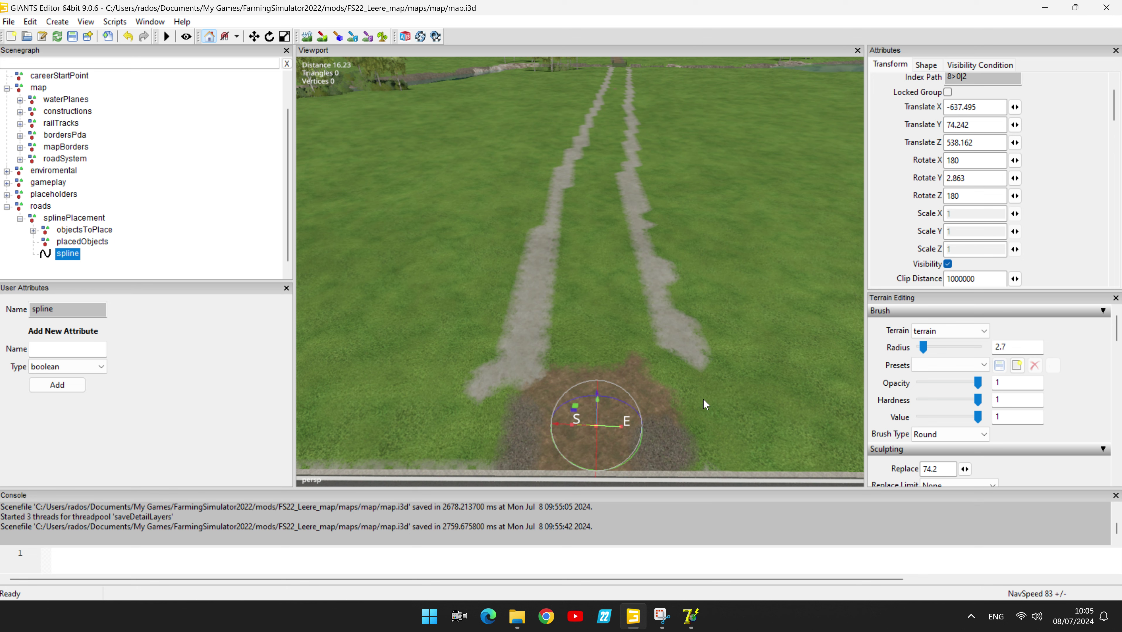
Freeze the spline's rotation with Rotate and Preserve Instances enabled
{"action": "right_click_drag", "start_coordinate": [706, 404], "coordinate": [710, 417]}
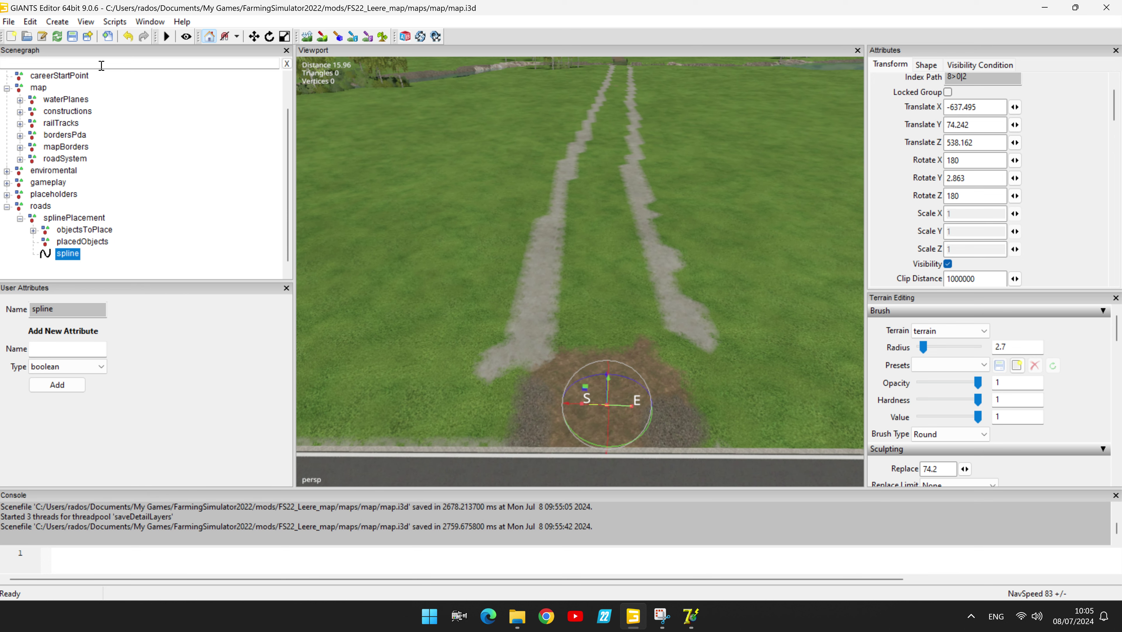
{"action": "left_click", "coordinate": [30, 21]}
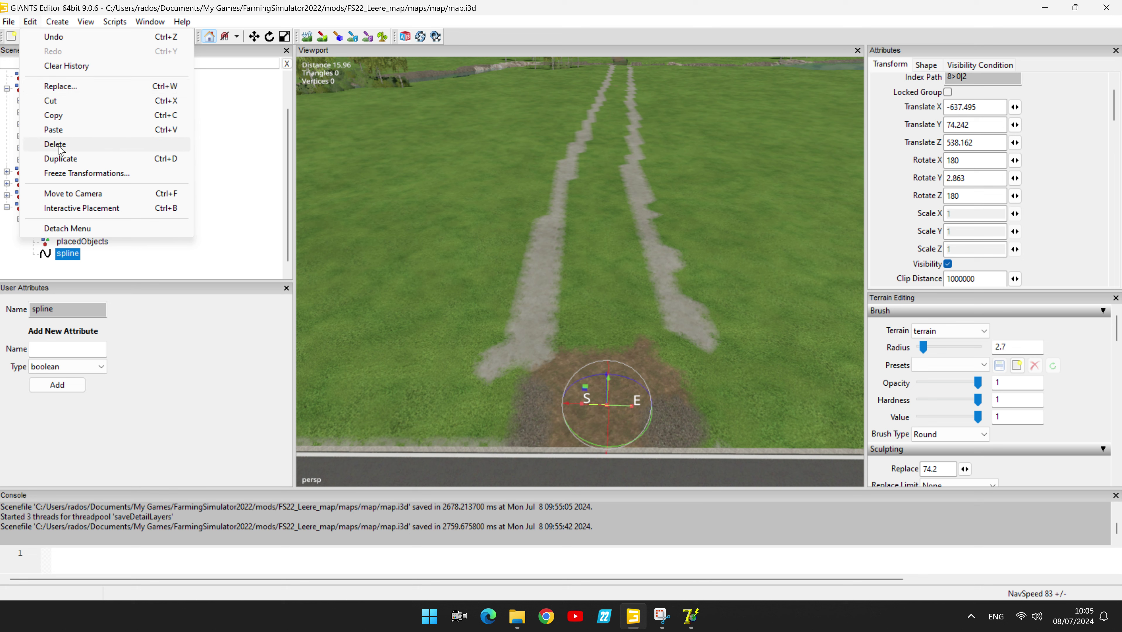
{"action": "left_click", "coordinate": [64, 172]}
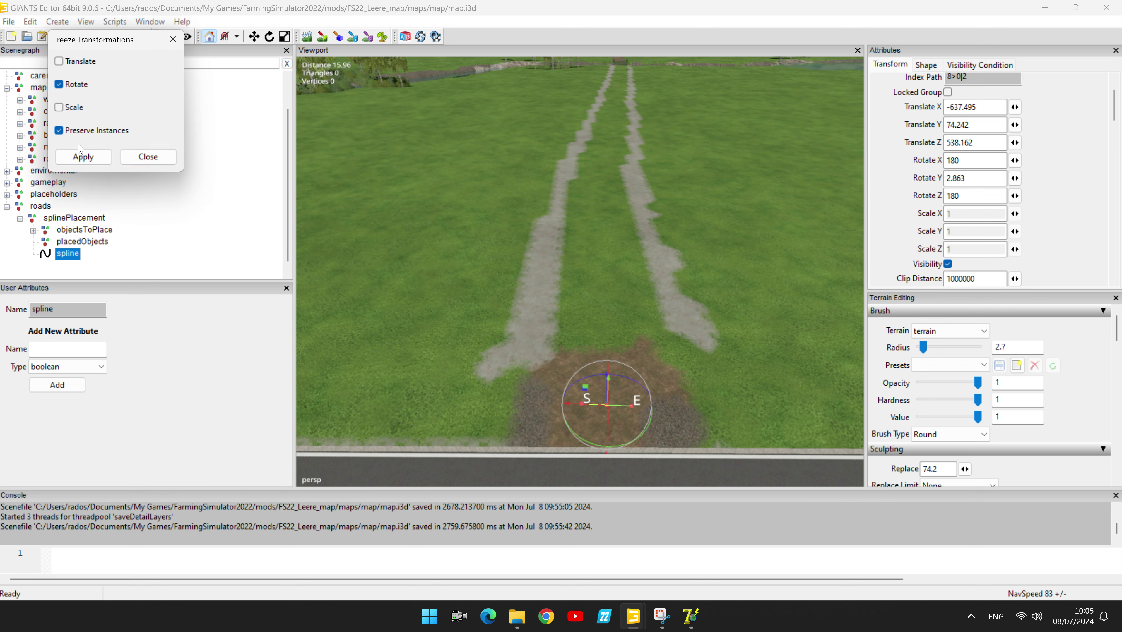
{"action": "left_click", "coordinate": [81, 157]}
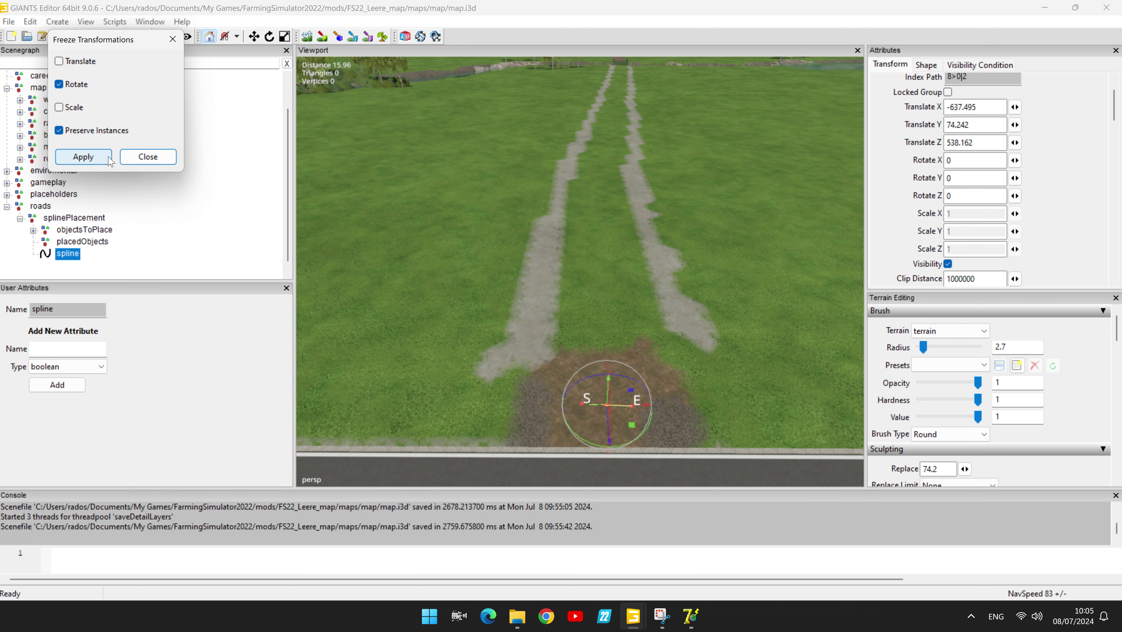
{"action": "left_click", "coordinate": [158, 160]}
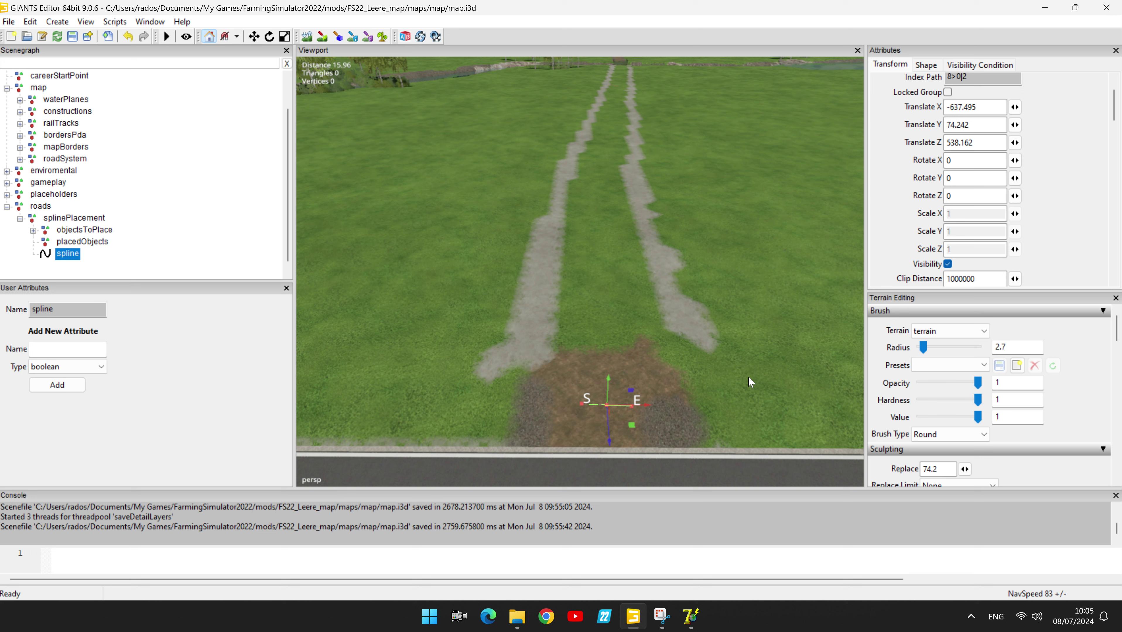
Stretch the spline by putting its end point along the grassy track and its start point at the main road's edge
{"action": "key", "text": "ctrl+z"}
{"action": "key", "text": "ctrl+z"}
{"action": "key", "text": "ctrl+z"}
{"action": "left_click", "coordinate": [597, 223]}
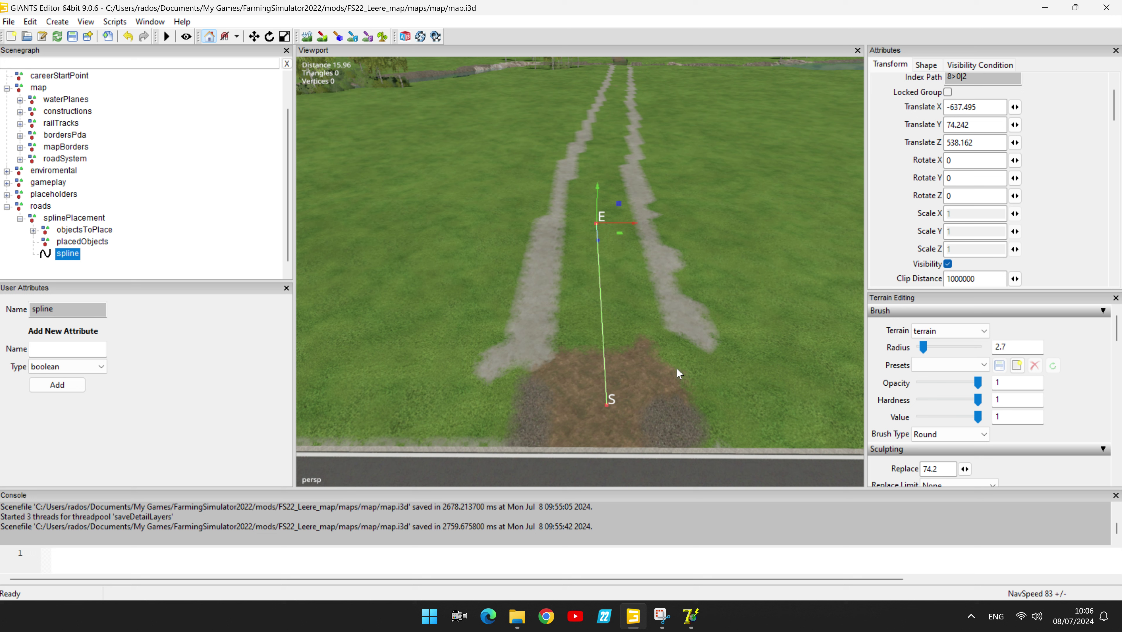
{"action": "key", "text": "Escape"}
{"action": "left_click_drag", "start_coordinate": [608, 416], "coordinate": [606, 494]}
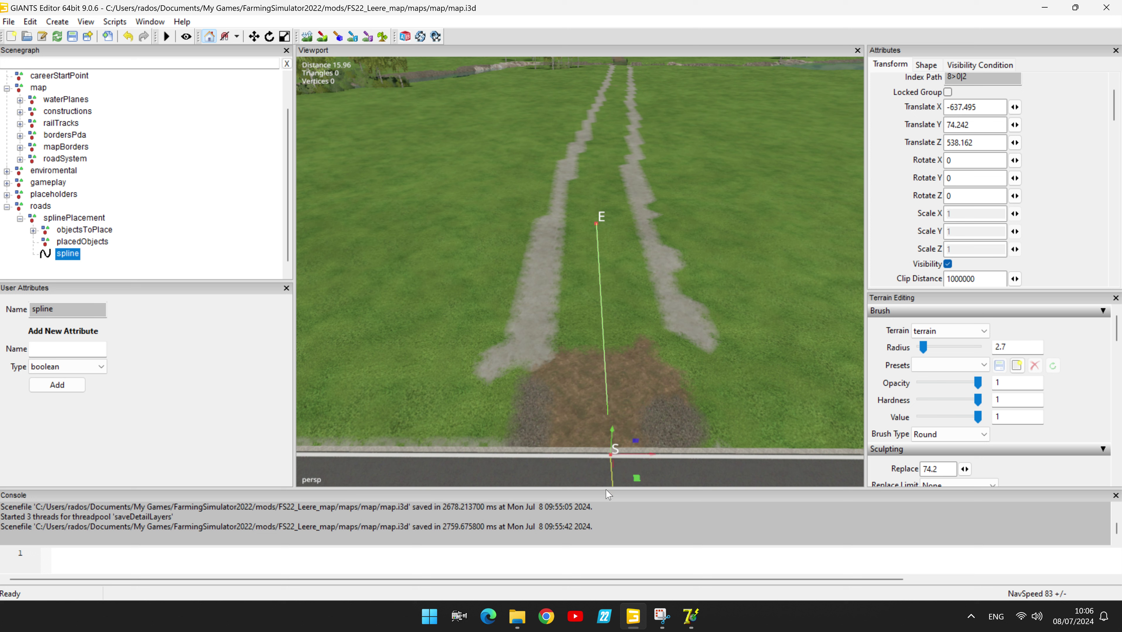
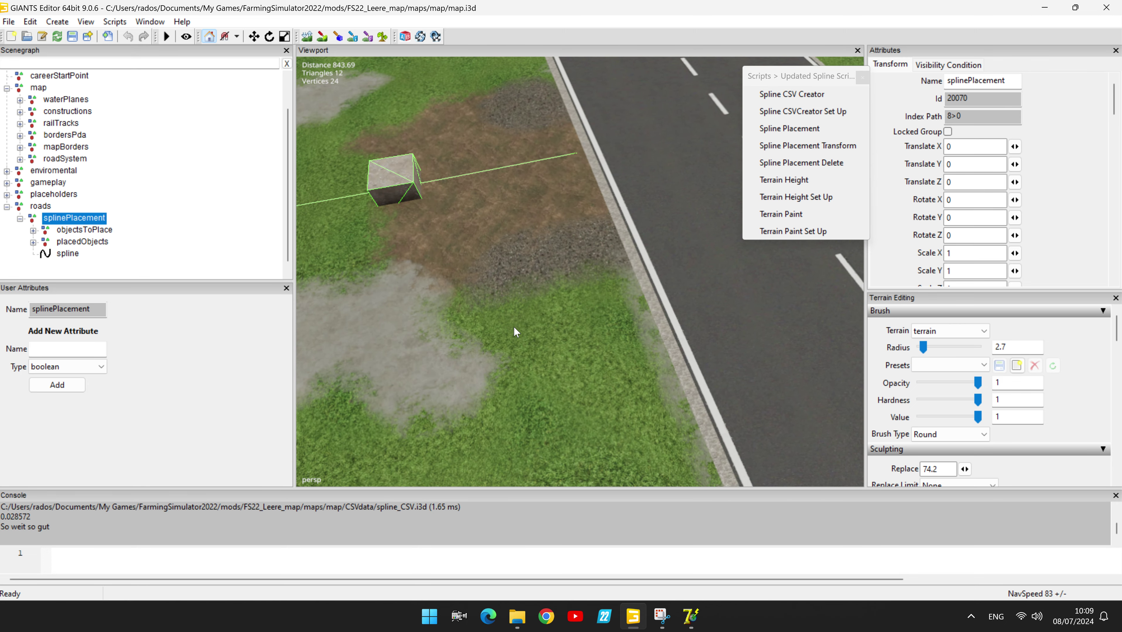
Move the placed cube nearest the main road onto the road's edge line, at about Translate Z 540.467
{"action": "left_click", "coordinate": [400, 183]}
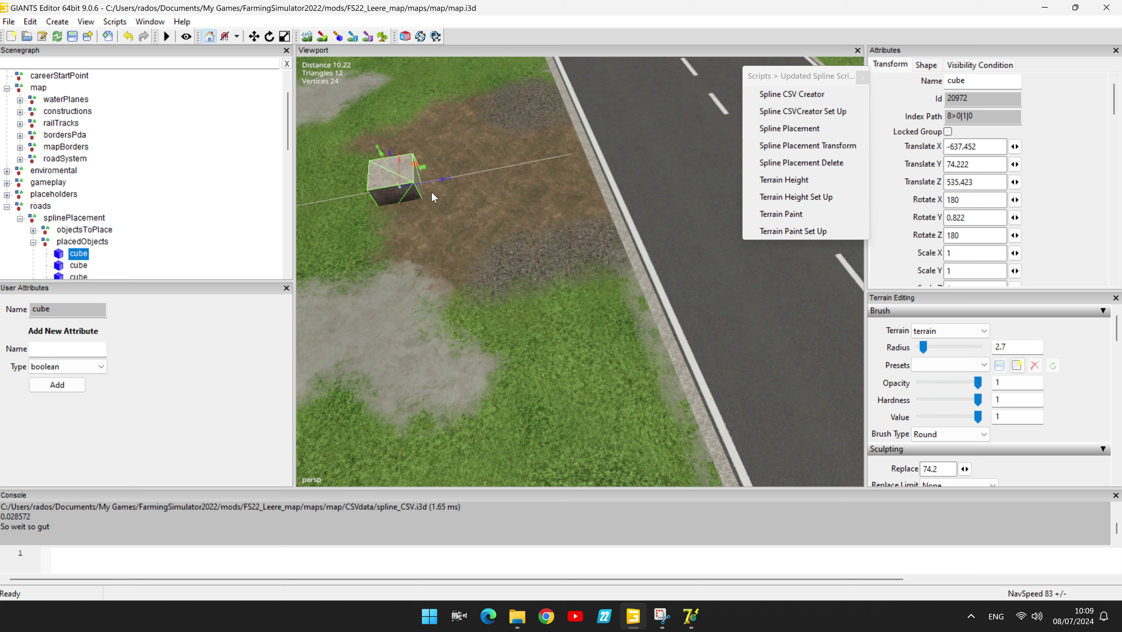
{"action": "left_click", "coordinate": [92, 242]}
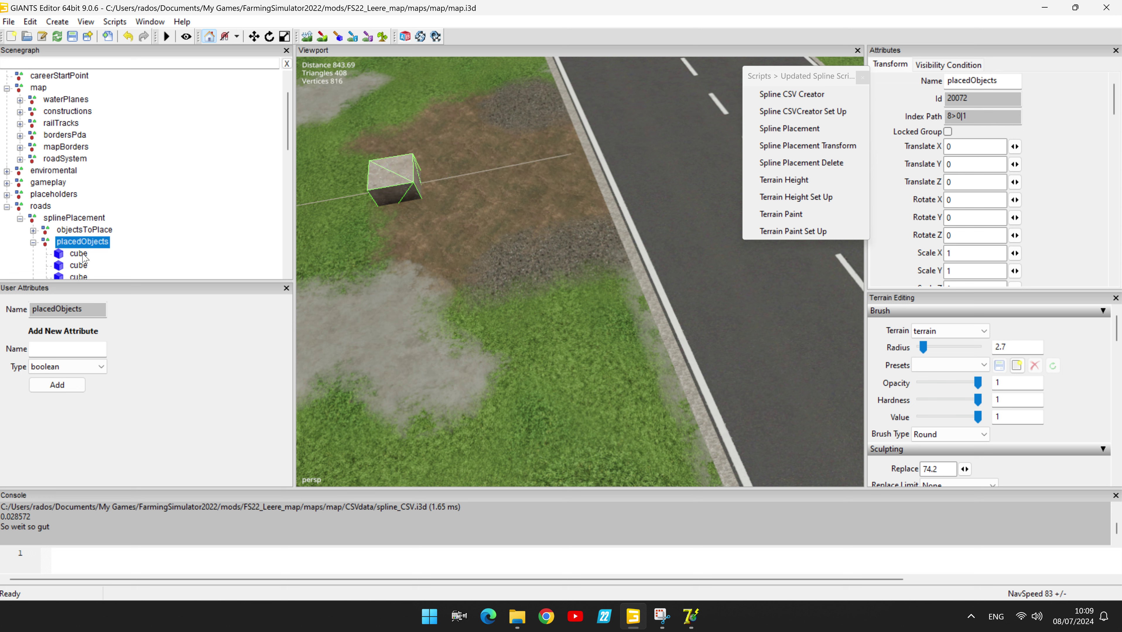
{"action": "left_click", "coordinate": [390, 183]}
{"action": "key", "text": "e"}
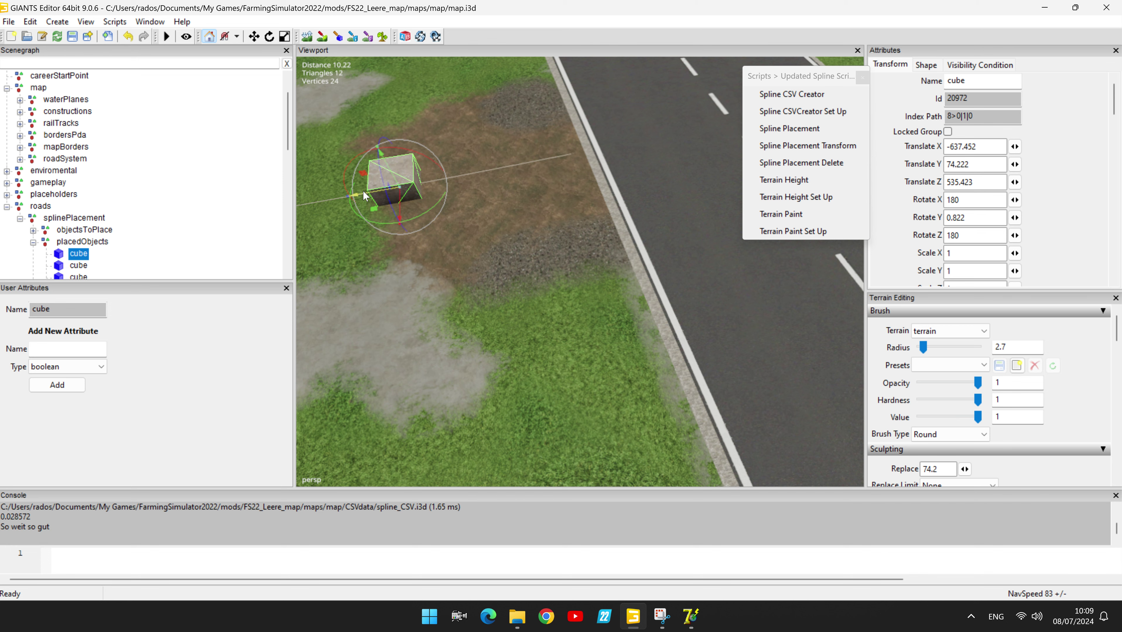
{"action": "left_click_drag", "start_coordinate": [364, 192], "coordinate": [625, 148]}
{"action": "key", "text": "s"}
{"action": "key", "text": "d"}
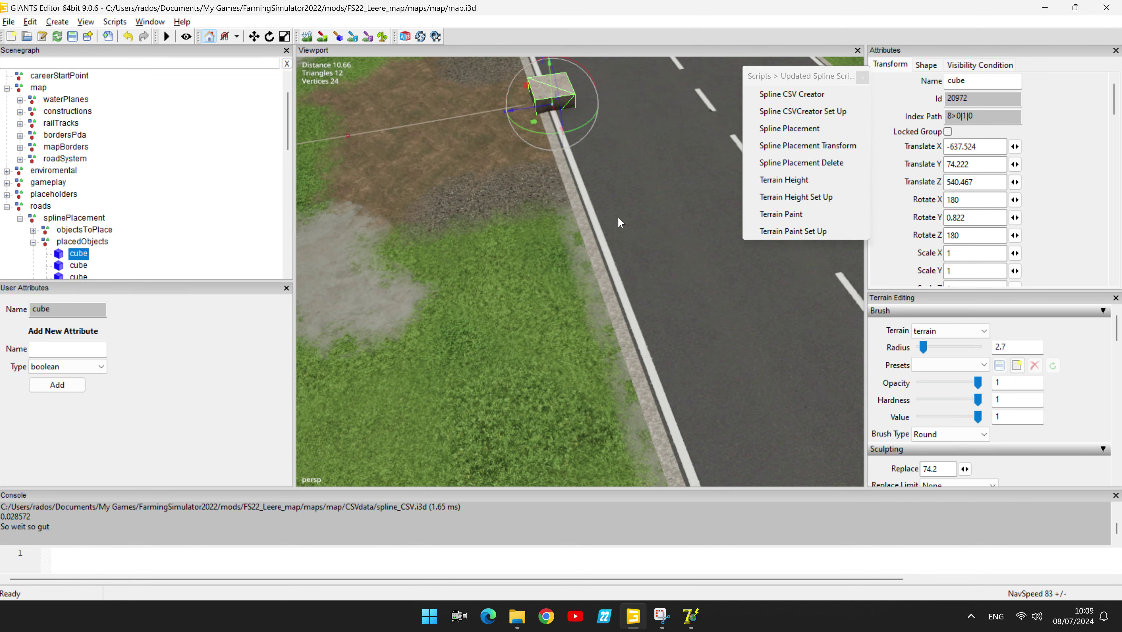
Raise the cube at the main road's edge to about Translate Y 74.331
{"action": "key", "text": "w"}
{"action": "key", "text": "s"}
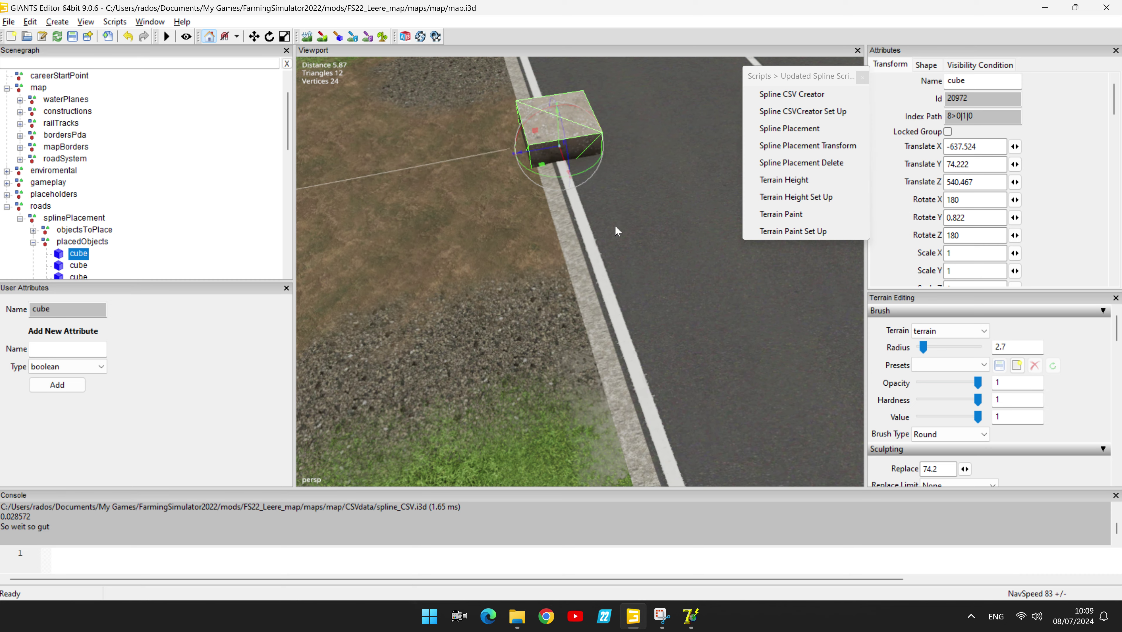
{"action": "key", "text": "w"}
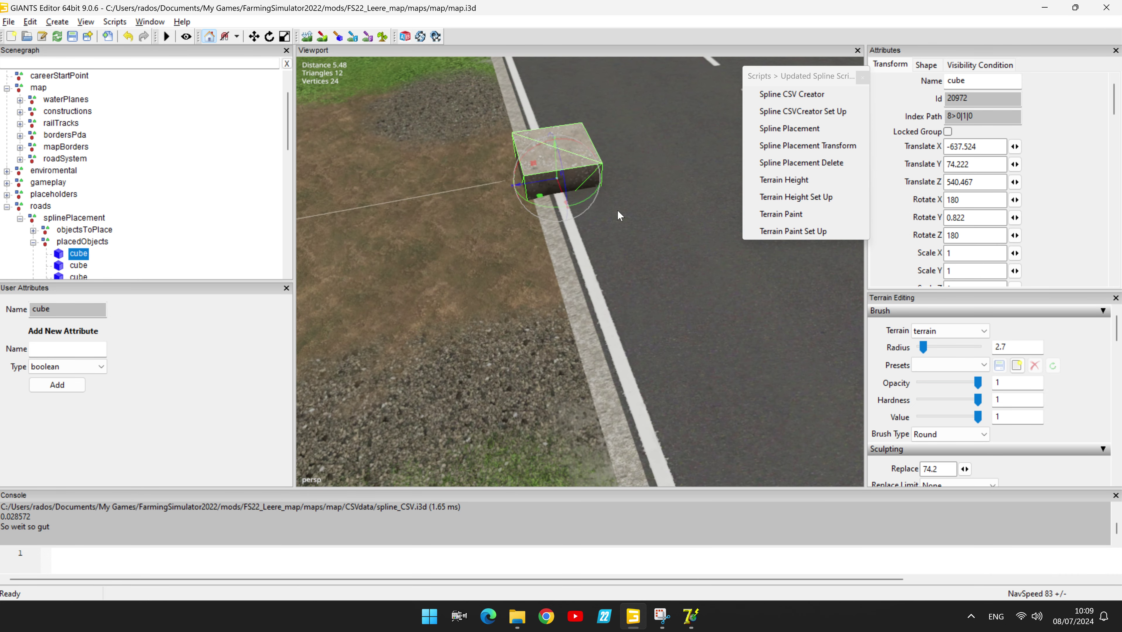
{"action": "key", "text": "s"}
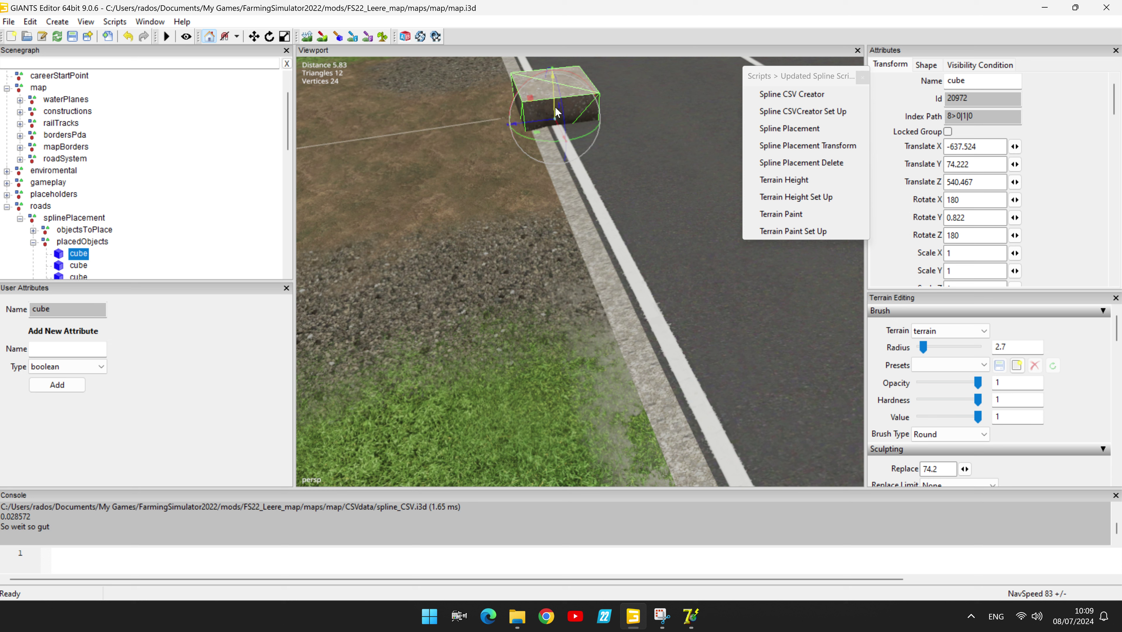
{"action": "left_click_drag", "start_coordinate": [555, 107], "coordinate": [553, 97]}
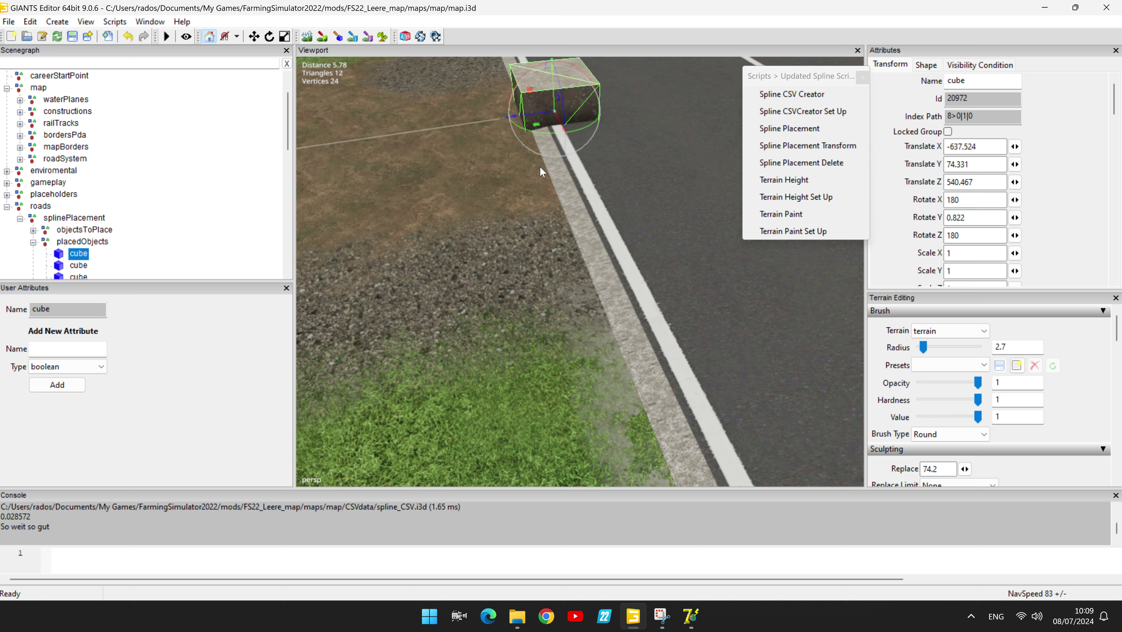
Move the last placed cube to the near end of the wooden bridge, at about Translate X -620.6 and Translate Z 362.48
{"action": "right_click_drag", "start_coordinate": [532, 173], "coordinate": [433, 176]}
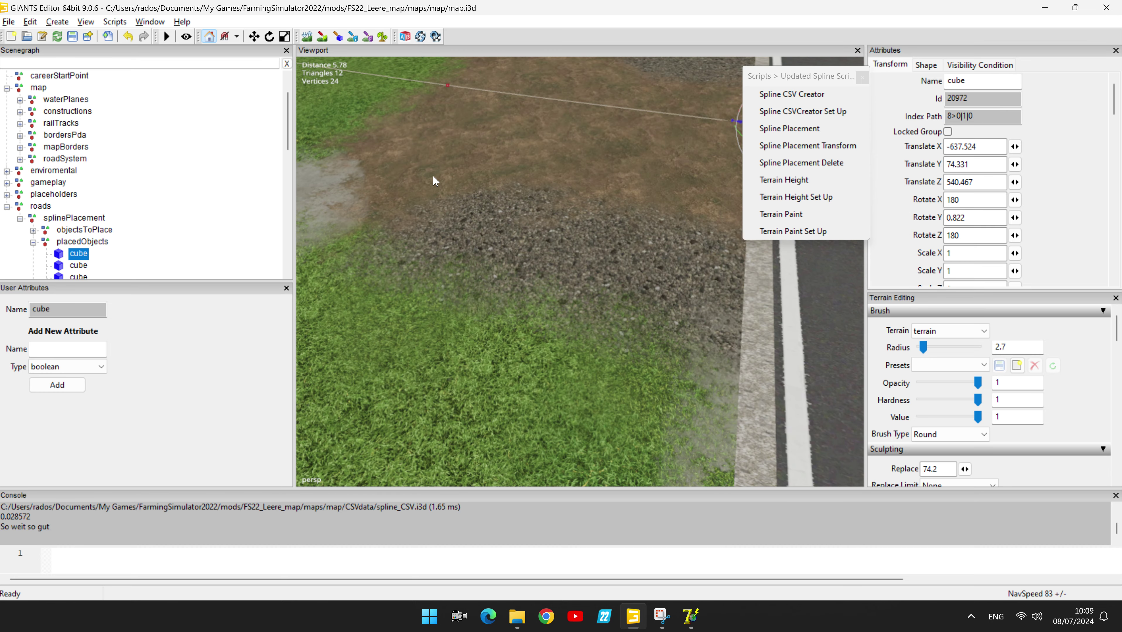
{"action": "scroll", "coordinate": [569, 151], "scroll_direction": "down", "scroll_amount": 15}
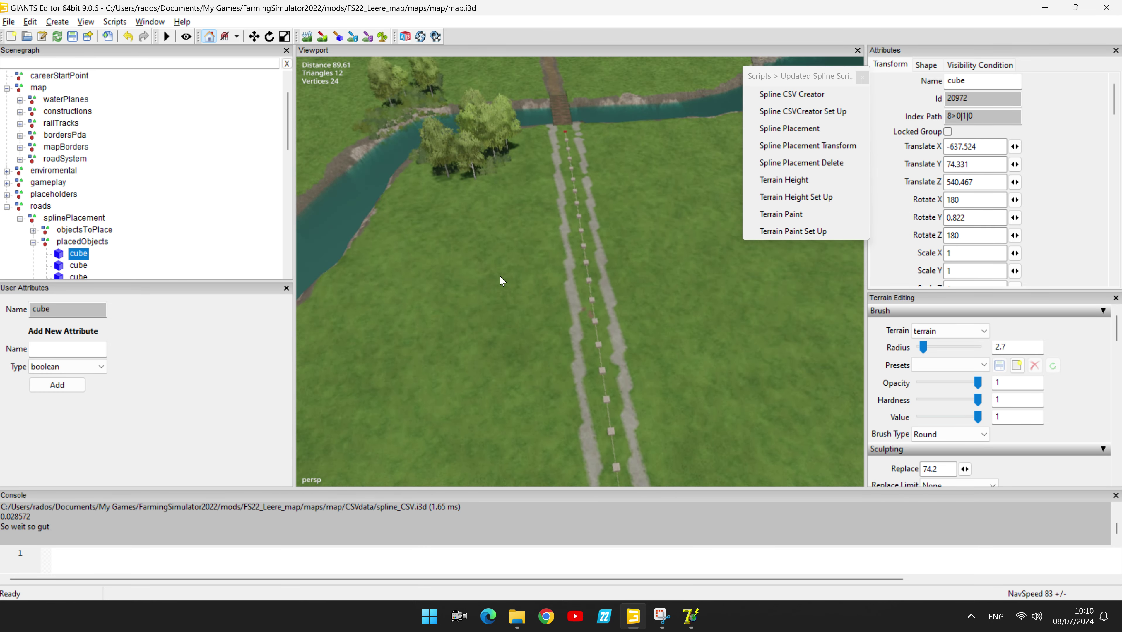
{"action": "scroll", "coordinate": [484, 267], "scroll_direction": "up", "scroll_amount": 5}
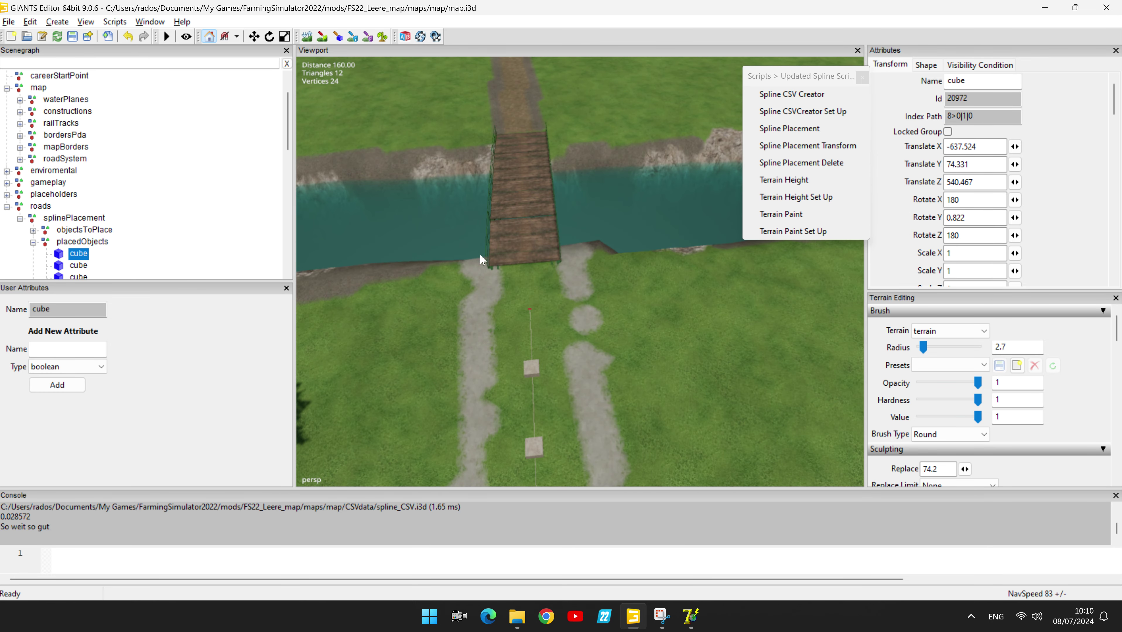
{"action": "right_click_drag", "start_coordinate": [480, 256], "coordinate": [591, 280]}
{"action": "right_click_drag", "start_coordinate": [493, 299], "coordinate": [676, 299]}
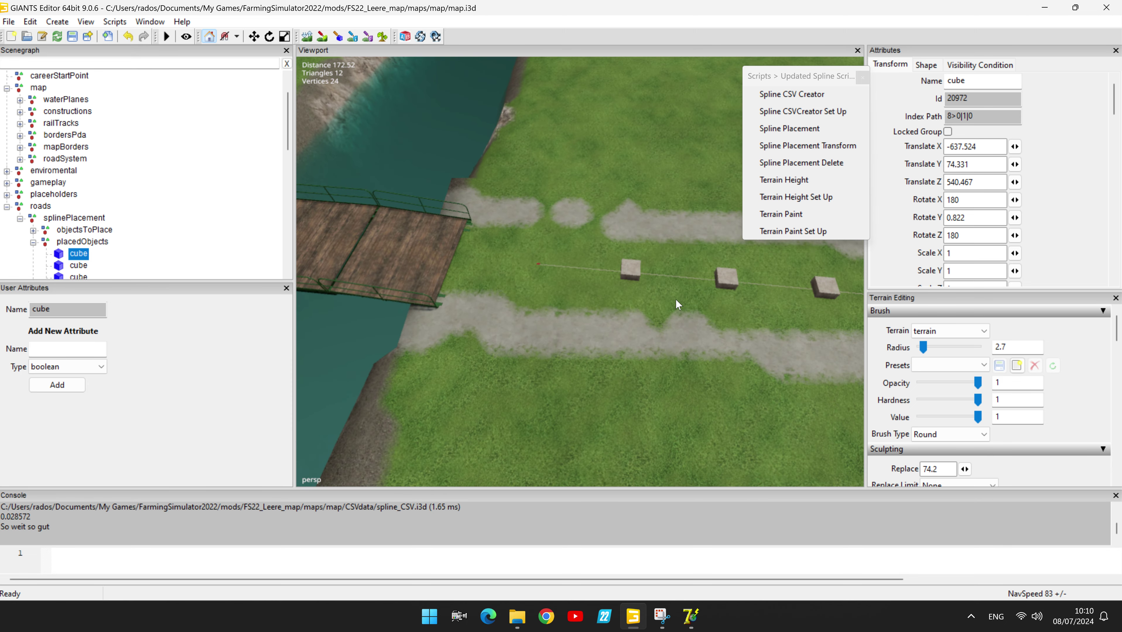
{"action": "left_click", "coordinate": [632, 274]}
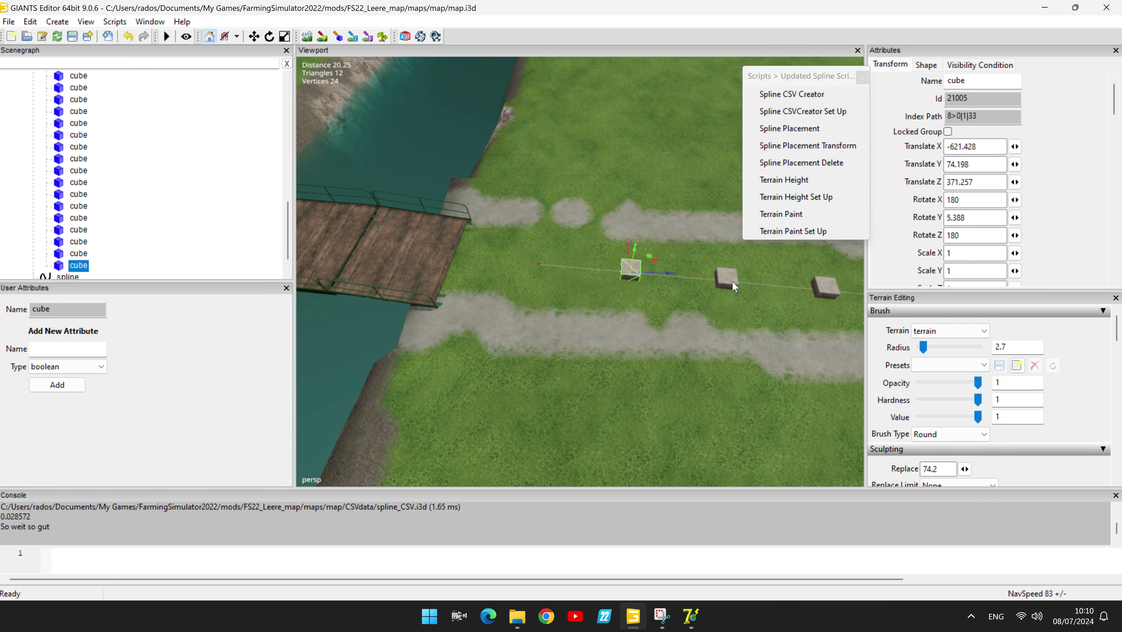
{"action": "left_click", "coordinate": [730, 285]}
{"action": "left_click", "coordinate": [635, 270]}
{"action": "left_click", "coordinate": [87, 253]}
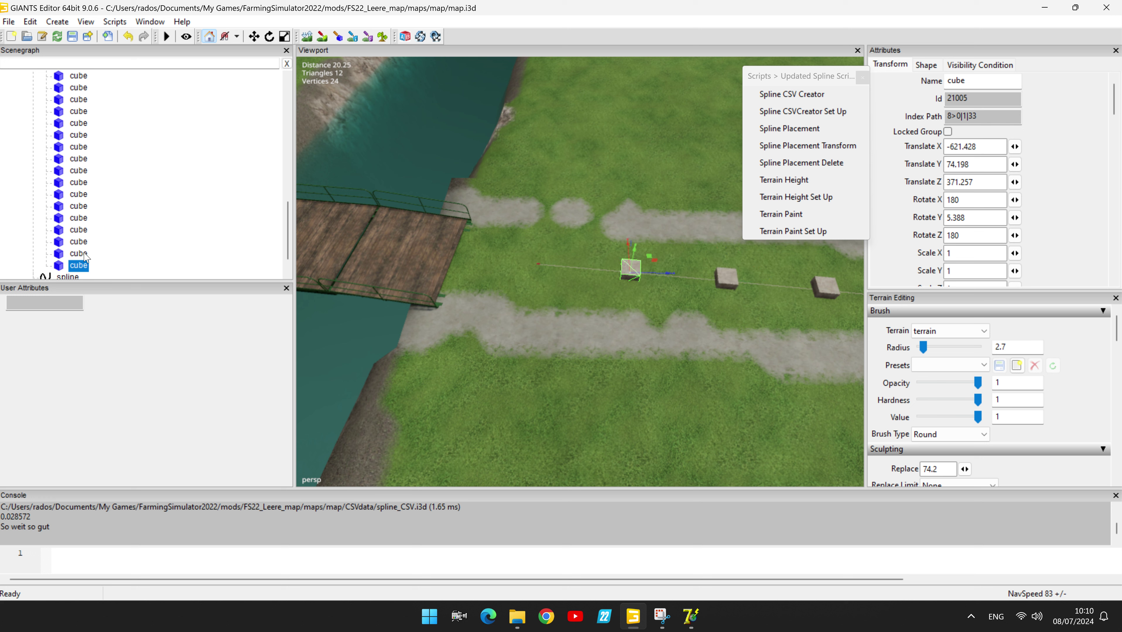
{"action": "left_click", "coordinate": [80, 265]}
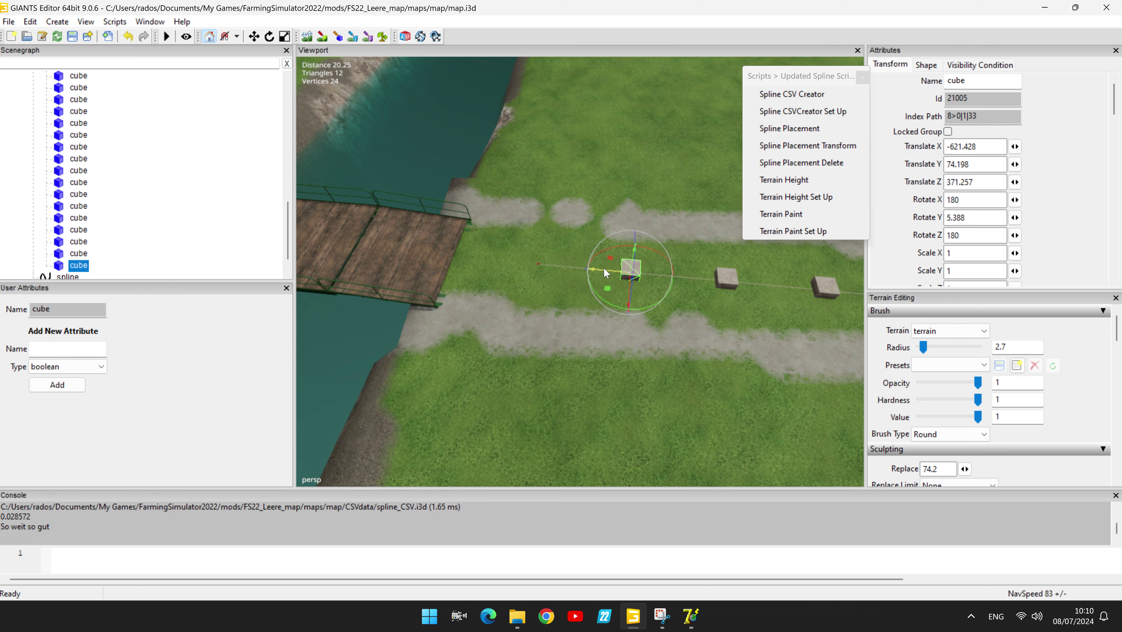
{"action": "left_click_drag", "start_coordinate": [604, 269], "coordinate": [440, 254]}
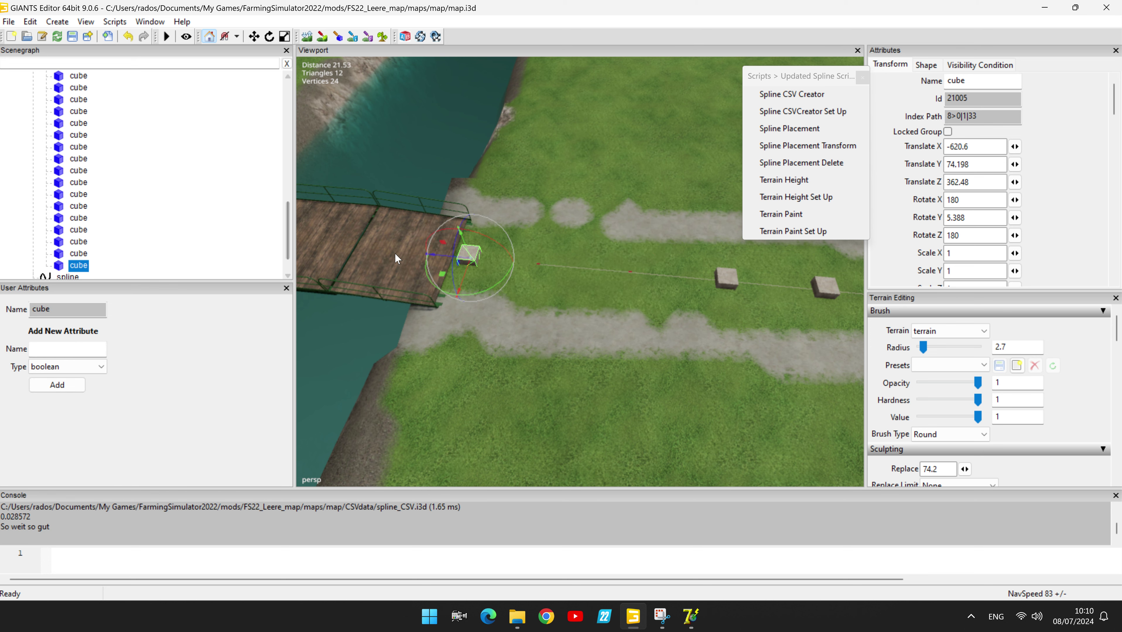
{"action": "scroll", "coordinate": [501, 326], "scroll_direction": "down", "scroll_amount": 5}
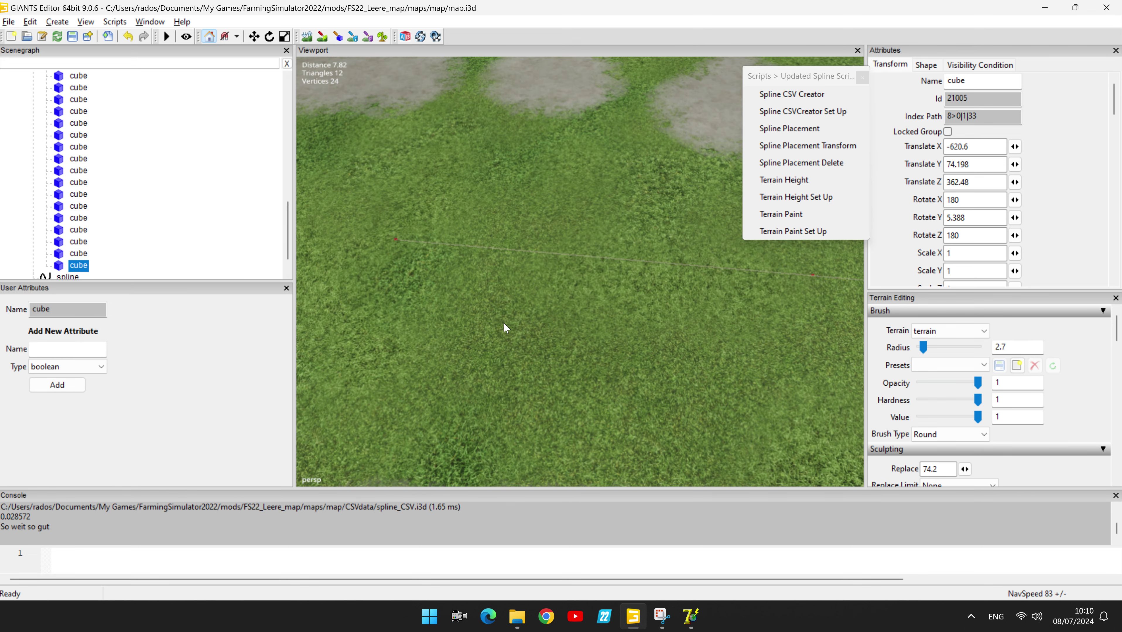
Move the last placed cube onto the edge of the wooden bridge, at about Translate X -620.494 and Translate Z 361.361
{"action": "scroll", "coordinate": [503, 322], "scroll_direction": "up", "scroll_amount": 3}
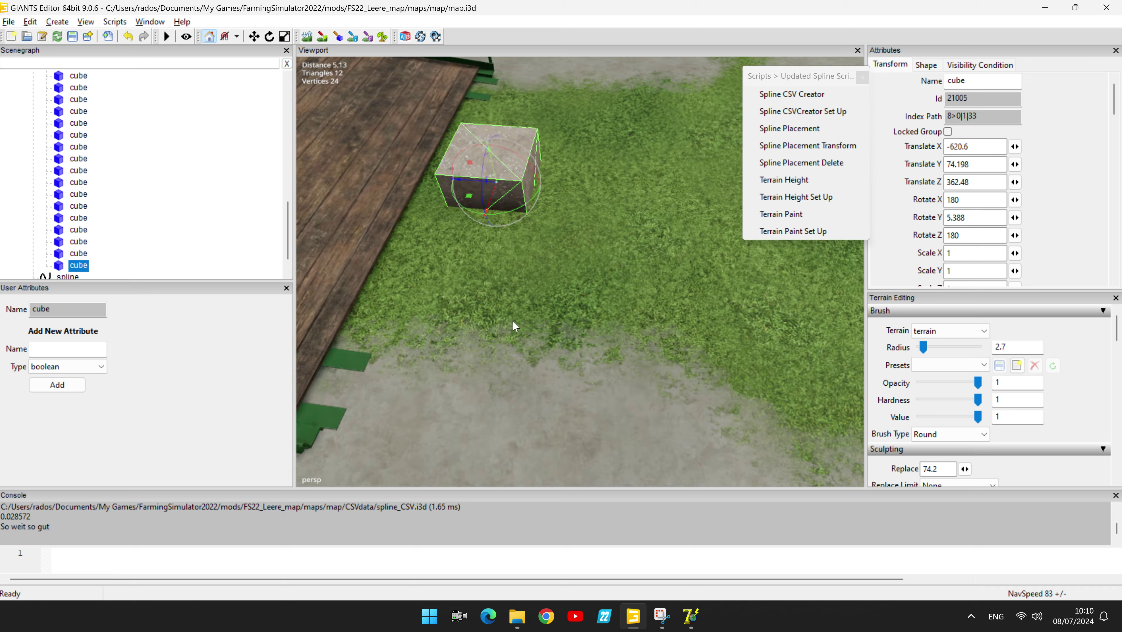
{"action": "scroll", "coordinate": [513, 321], "scroll_direction": "down", "scroll_amount": 4}
{"action": "scroll", "coordinate": [485, 311], "scroll_direction": "up", "scroll_amount": 6}
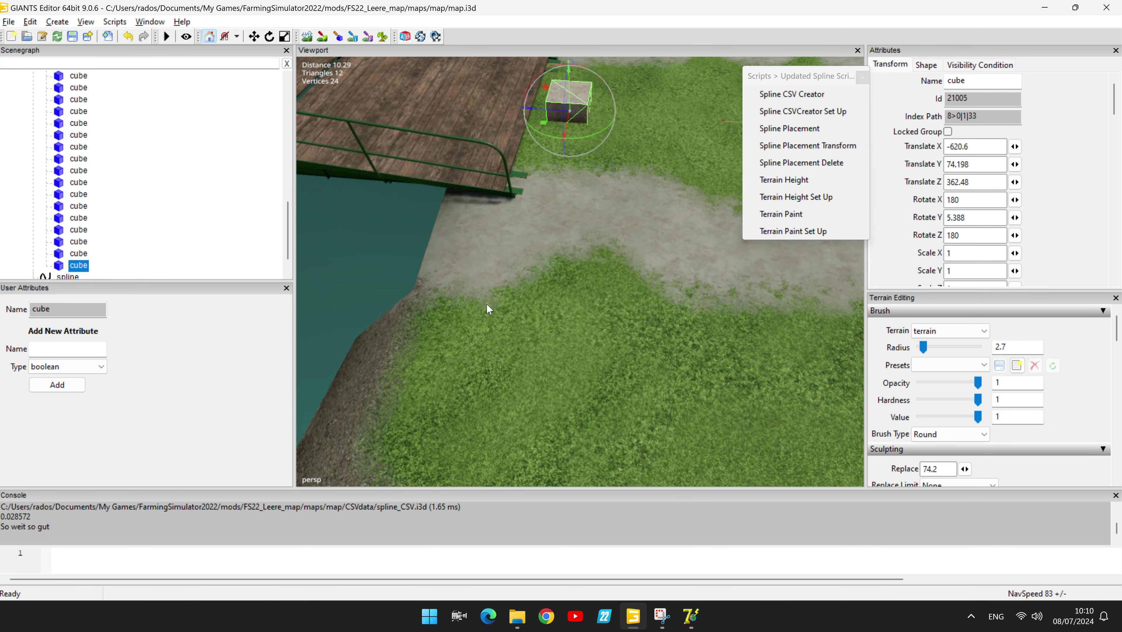
{"action": "right_click_drag", "start_coordinate": [500, 258], "coordinate": [496, 249]}
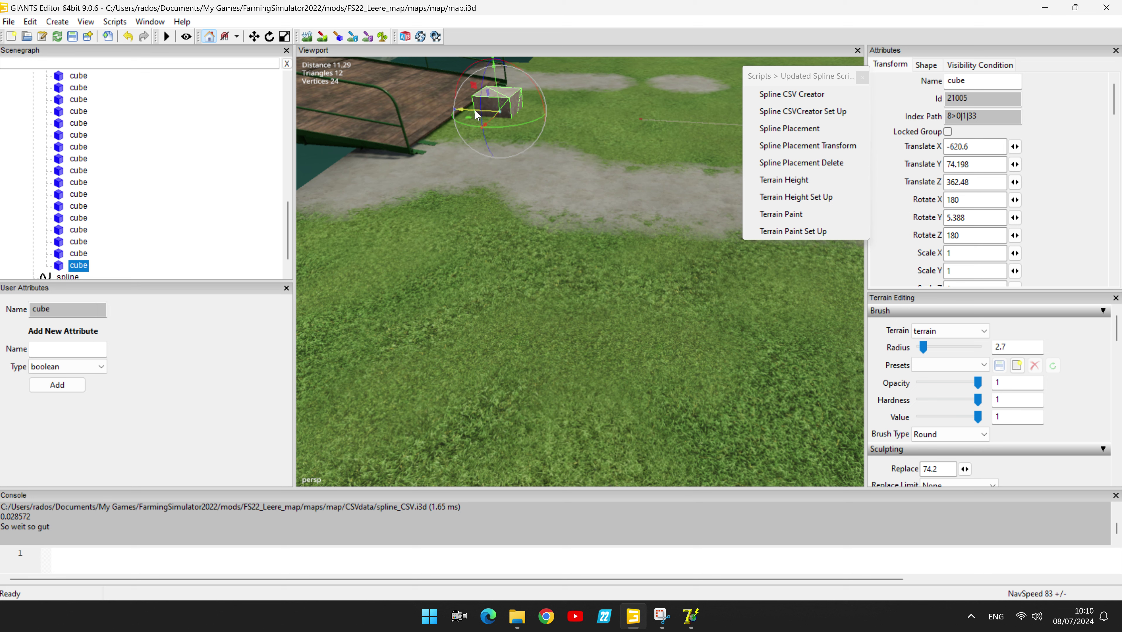
{"action": "left_click_drag", "start_coordinate": [475, 109], "coordinate": [424, 94]}
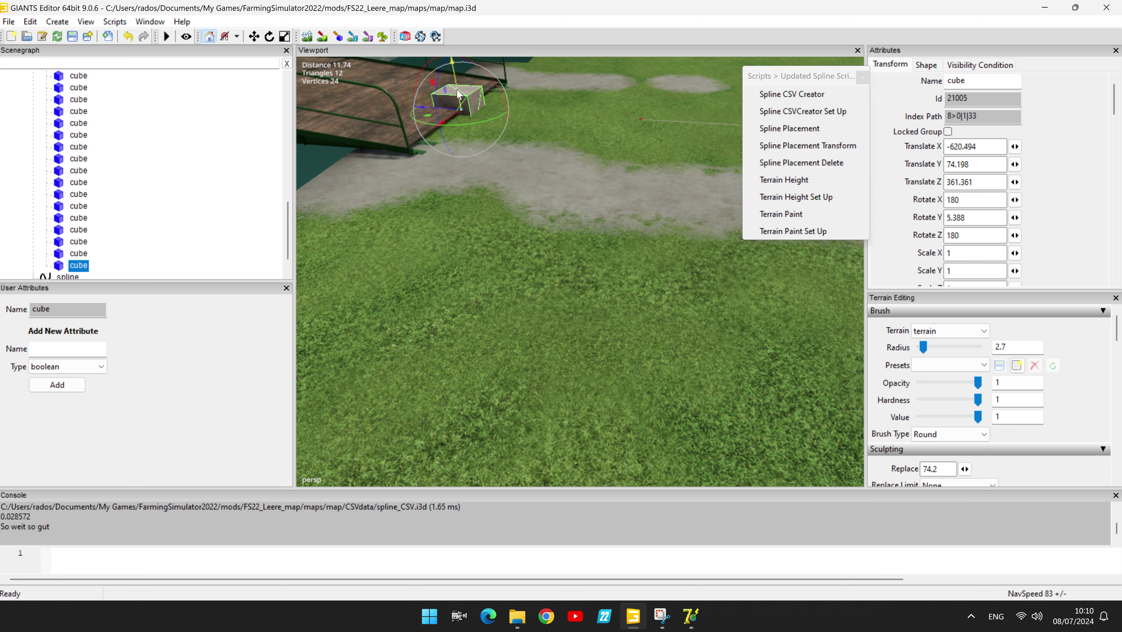
Raise the cube at the bridge end to line up with the bridge deck, at about Translate Y 74.313
{"action": "scroll", "coordinate": [475, 138], "scroll_direction": "up", "scroll_amount": 3}
{"action": "key", "text": "f"}
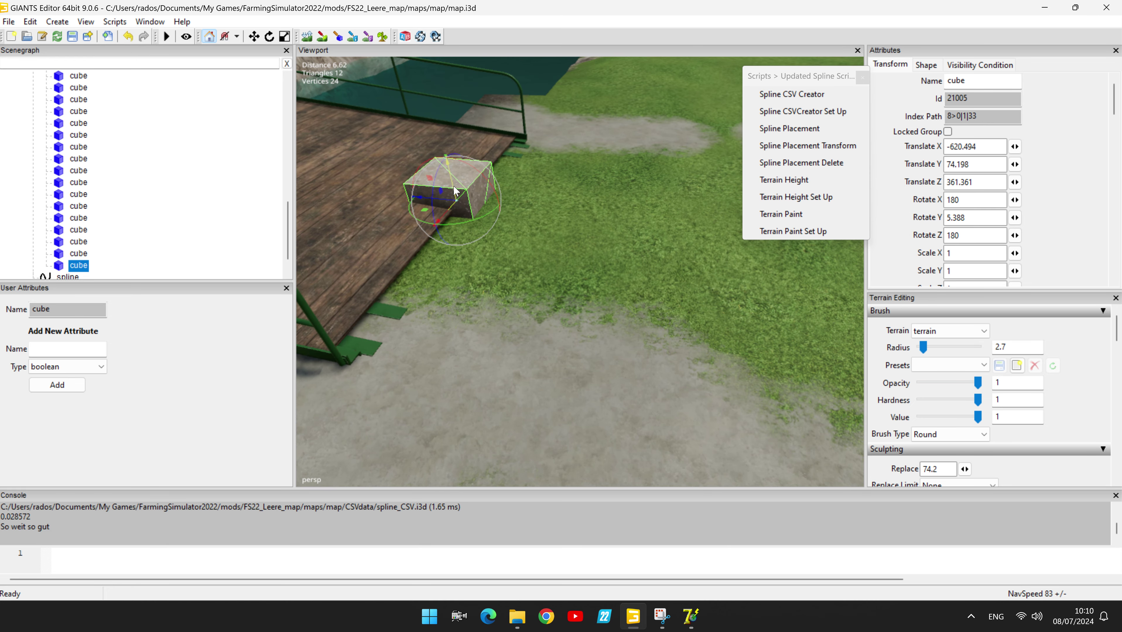
{"action": "left_click_drag", "start_coordinate": [454, 190], "coordinate": [458, 189]}
{"action": "scroll", "coordinate": [480, 212], "scroll_direction": "up", "scroll_amount": 3}
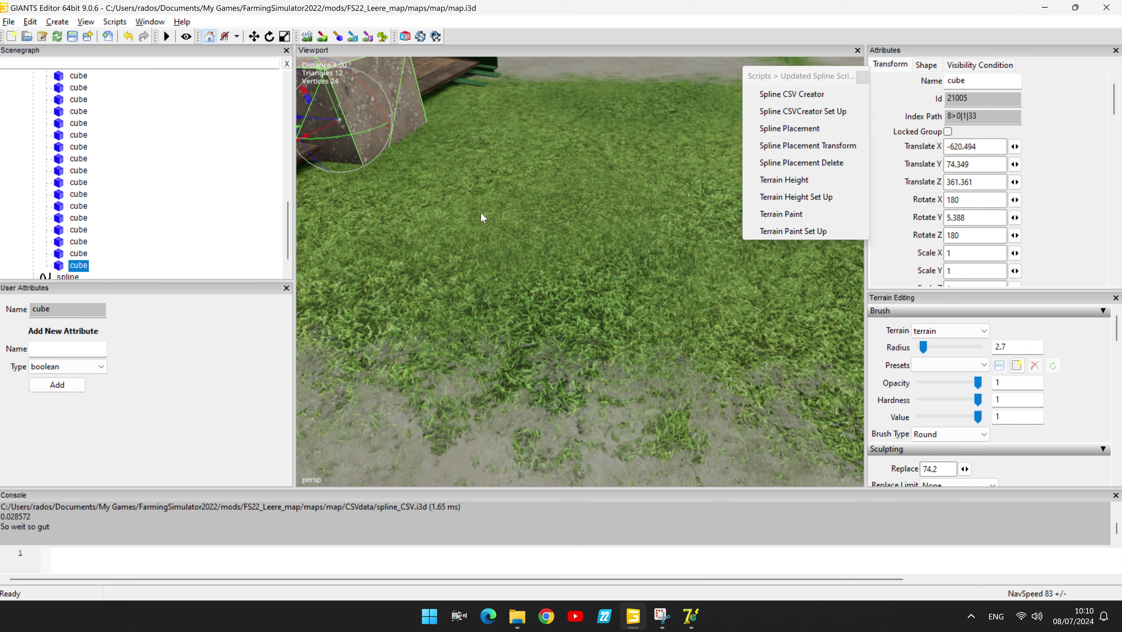
{"action": "right_click_drag", "start_coordinate": [480, 212], "coordinate": [476, 127]}
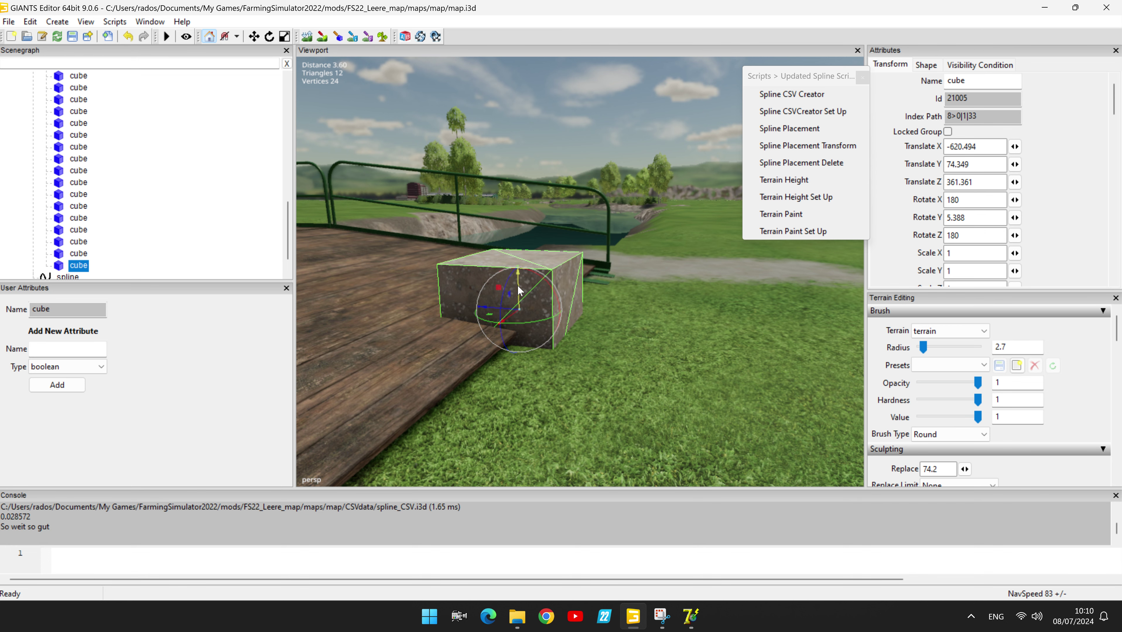
{"action": "left_click_drag", "start_coordinate": [518, 286], "coordinate": [523, 294]}
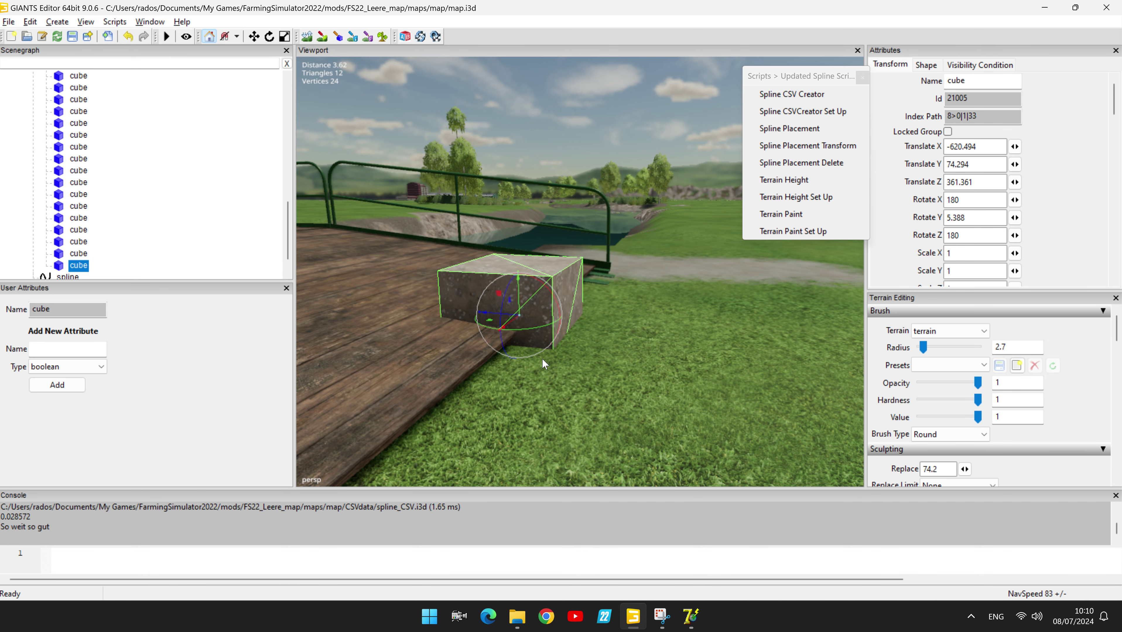
{"action": "scroll", "coordinate": [541, 358], "scroll_direction": "up", "scroll_amount": 5}
{"action": "scroll", "coordinate": [542, 355], "scroll_direction": "down", "scroll_amount": 2}
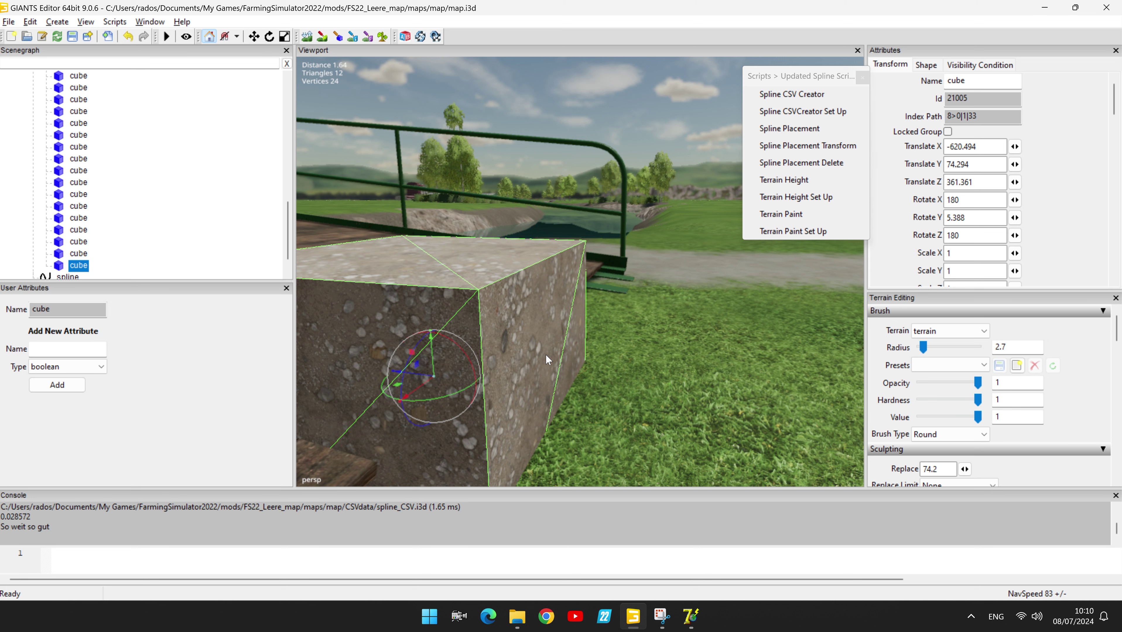
{"action": "scroll", "coordinate": [547, 352], "scroll_direction": "up", "scroll_amount": 1}
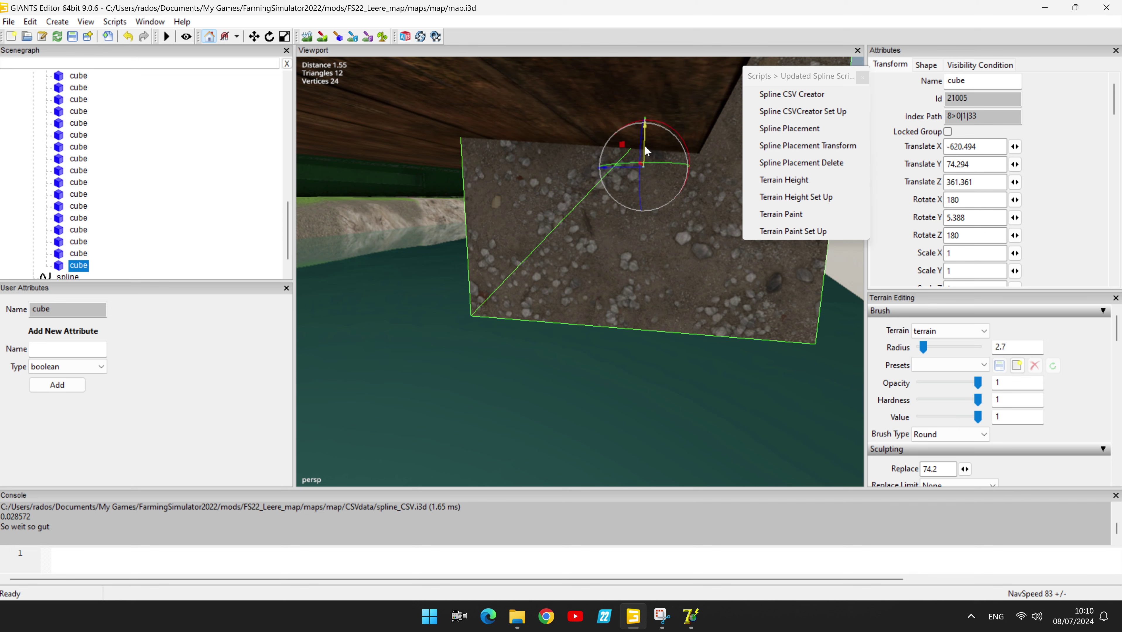
{"action": "left_click_drag", "start_coordinate": [644, 145], "coordinate": [644, 137]}
{"action": "scroll", "coordinate": [655, 146], "scroll_direction": "down", "scroll_amount": 5}
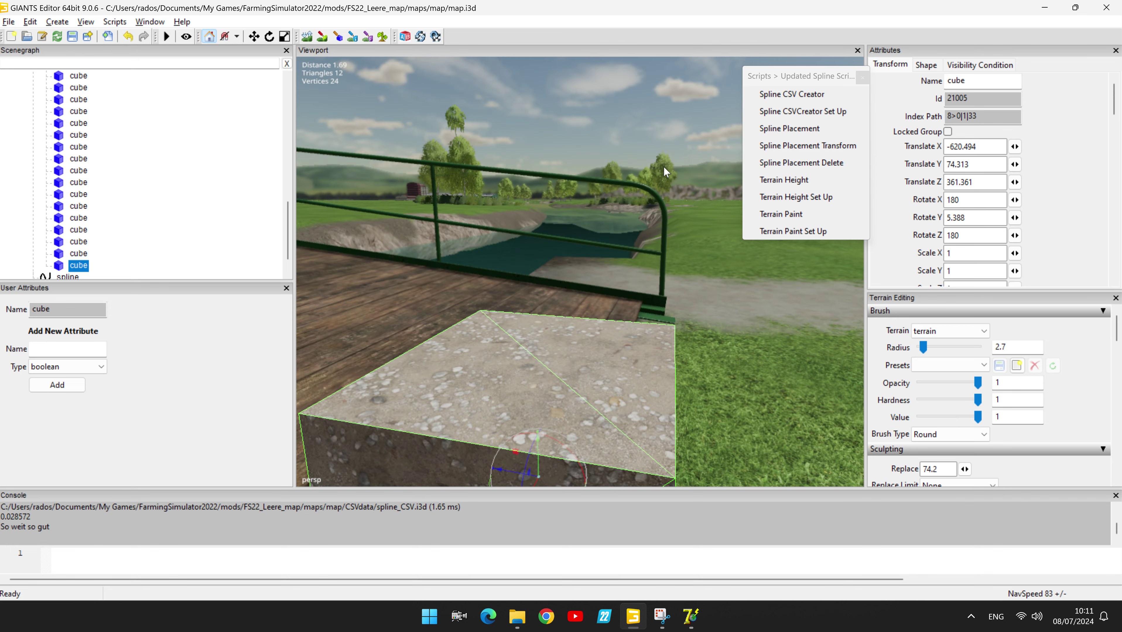
Export the placedObjects group to the roads folder as barsMobileSouth.i3d, replacing the existing file
{"action": "scroll", "coordinate": [654, 216], "scroll_direction": "down", "scroll_amount": 5}
{"action": "middle_click_drag", "start_coordinate": [654, 218], "coordinate": [676, 334]}
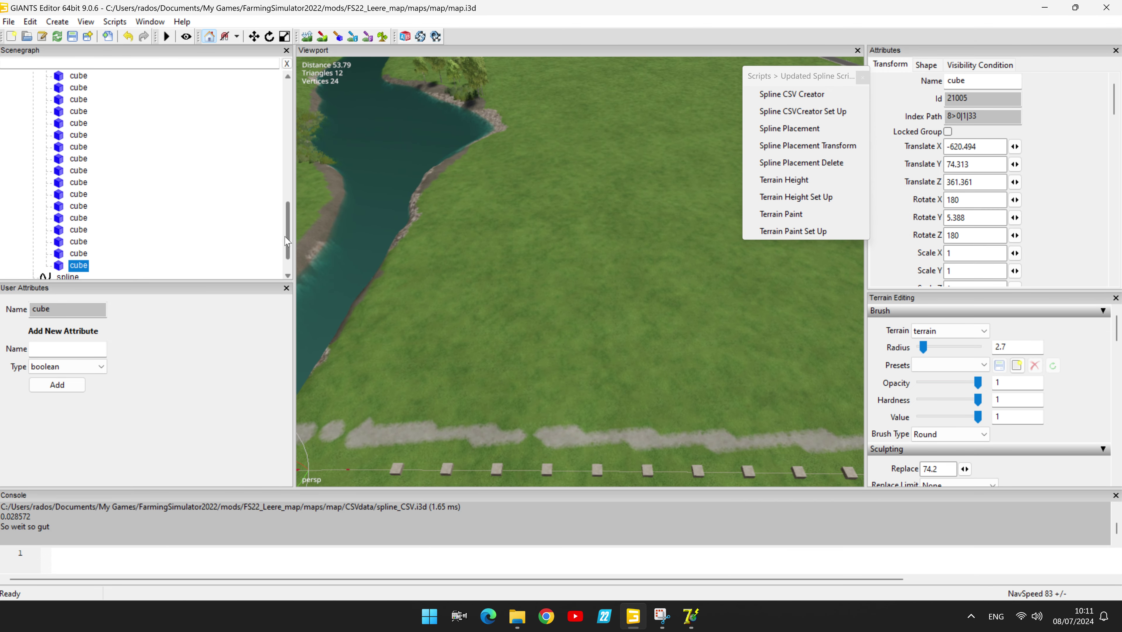
{"action": "left_click_drag", "start_coordinate": [287, 246], "coordinate": [285, 129]}
{"action": "scroll", "coordinate": [284, 130], "scroll_direction": "down", "scroll_amount": 1}
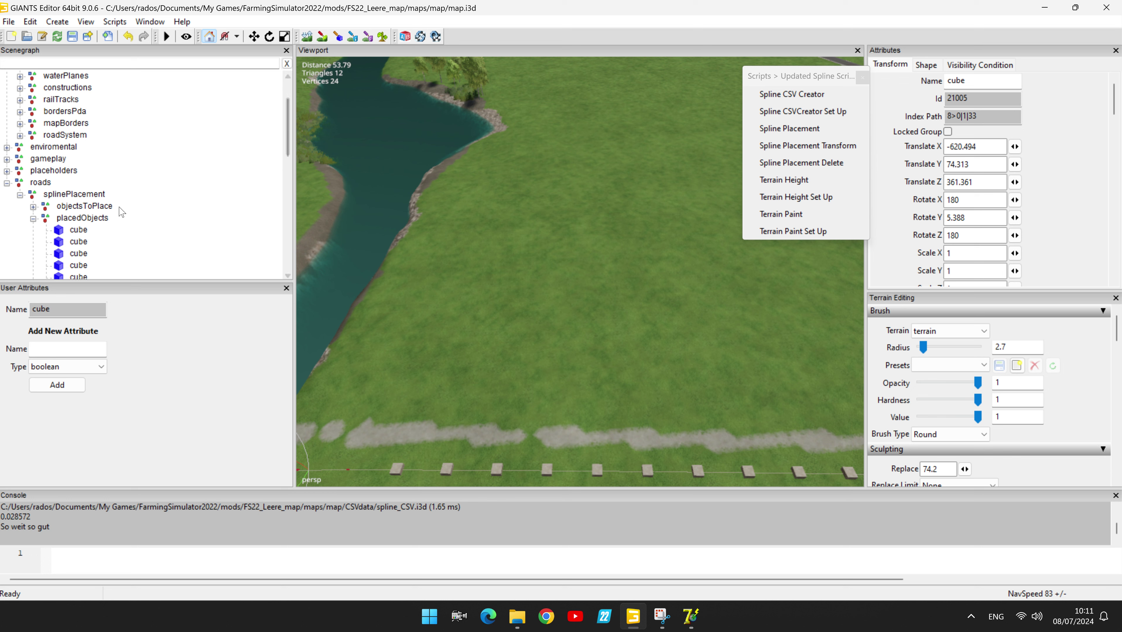
{"action": "left_click", "coordinate": [94, 218]}
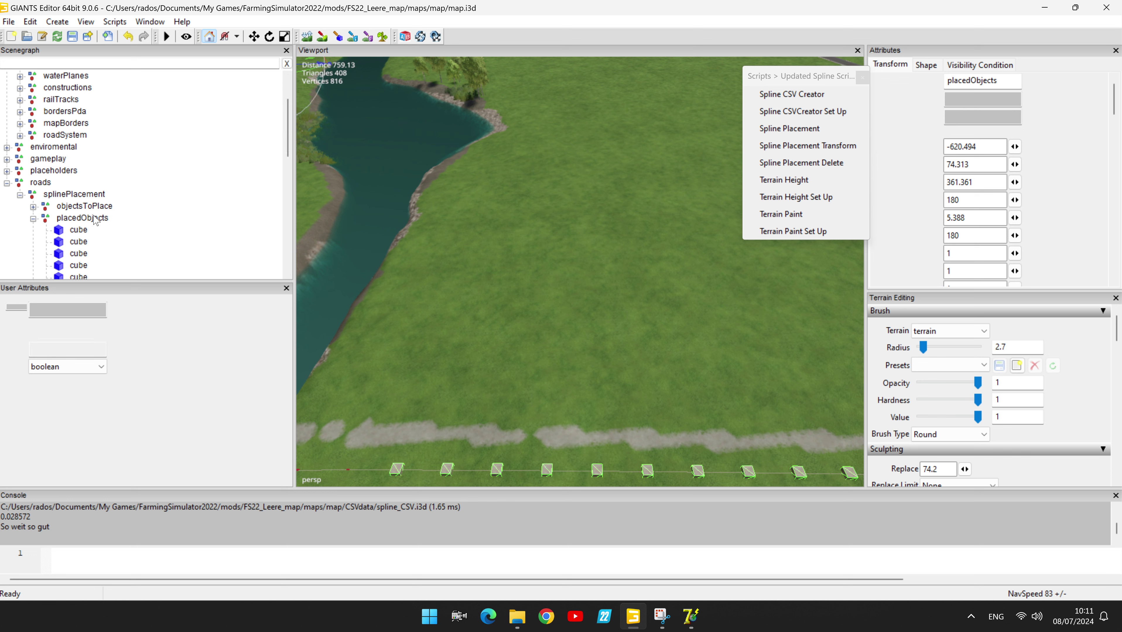
{"action": "left_click", "coordinate": [8, 22]}
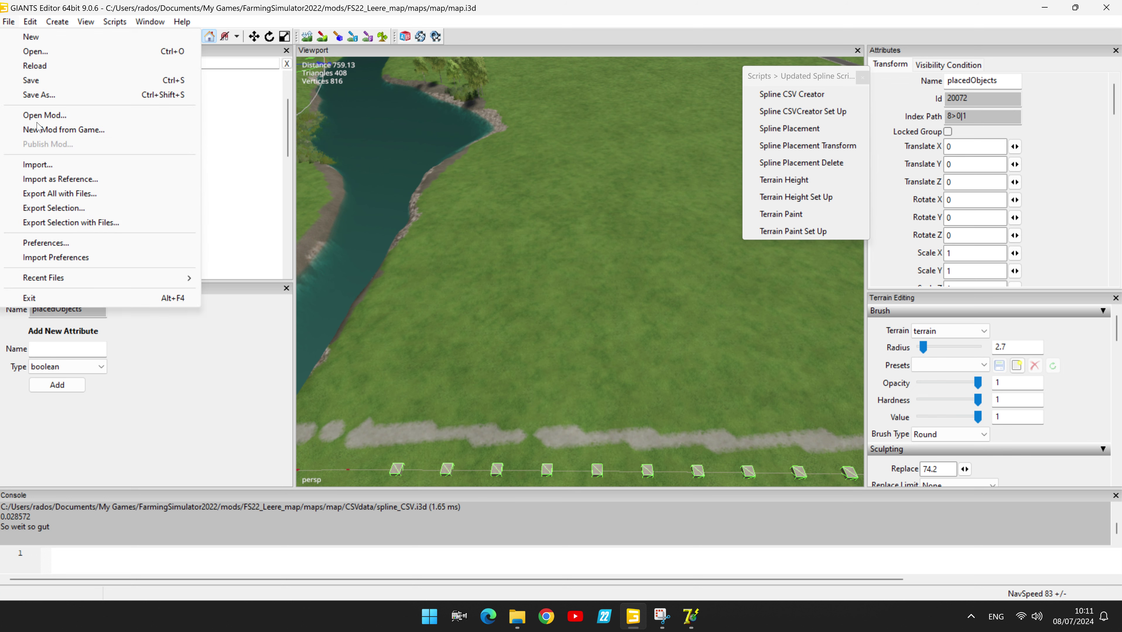
{"action": "left_click", "coordinate": [49, 210]}
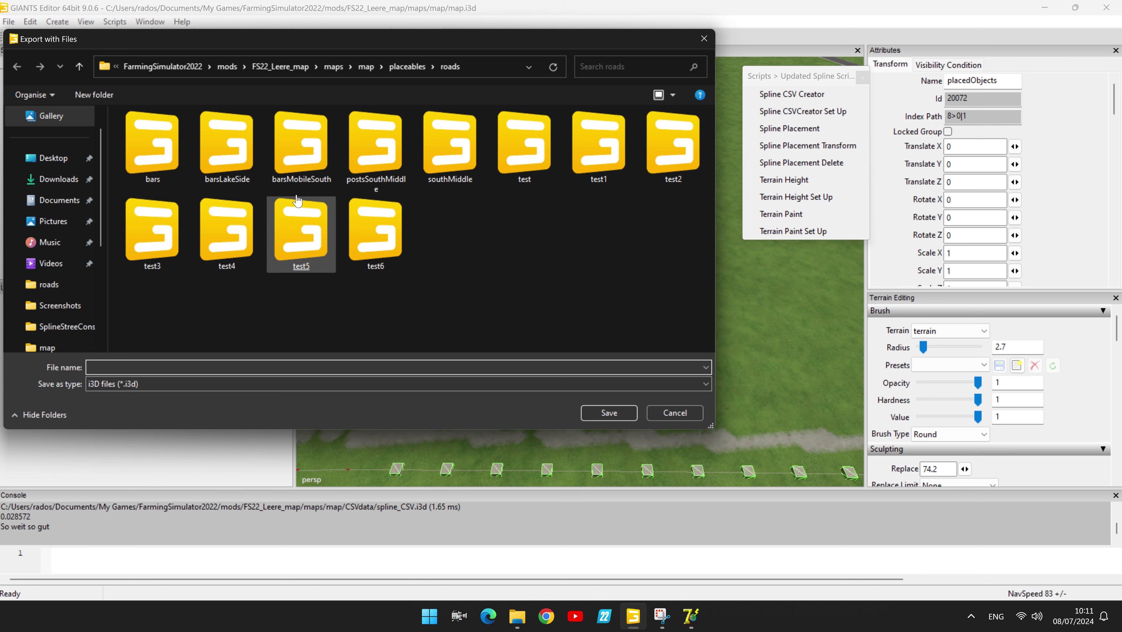
{"action": "double_click", "coordinate": [301, 149]}
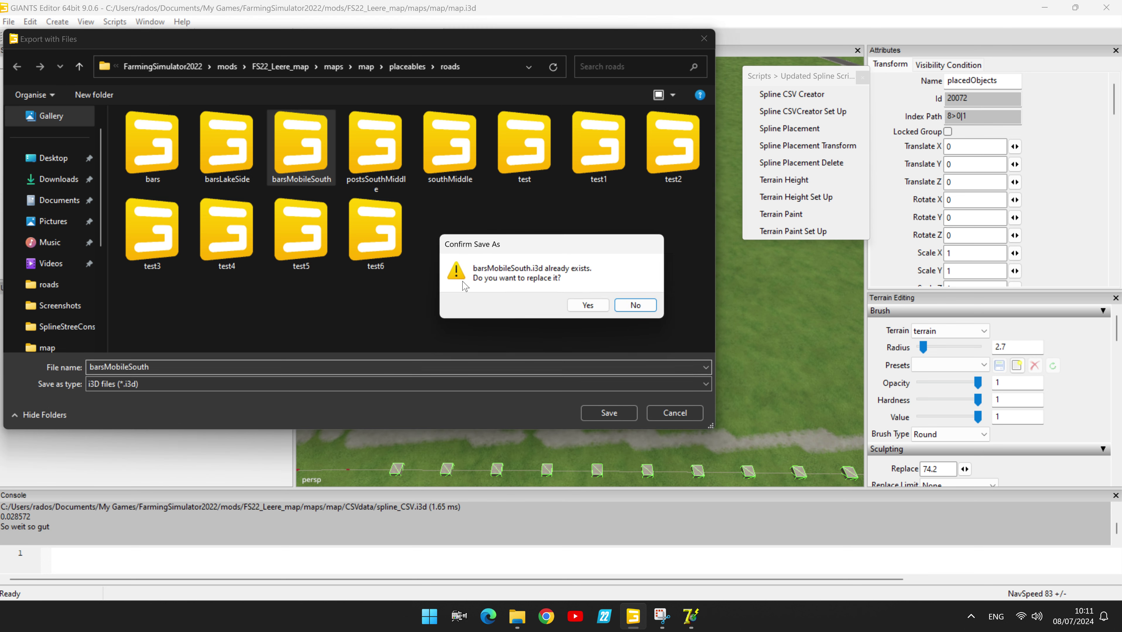
{"action": "left_click", "coordinate": [591, 310]}
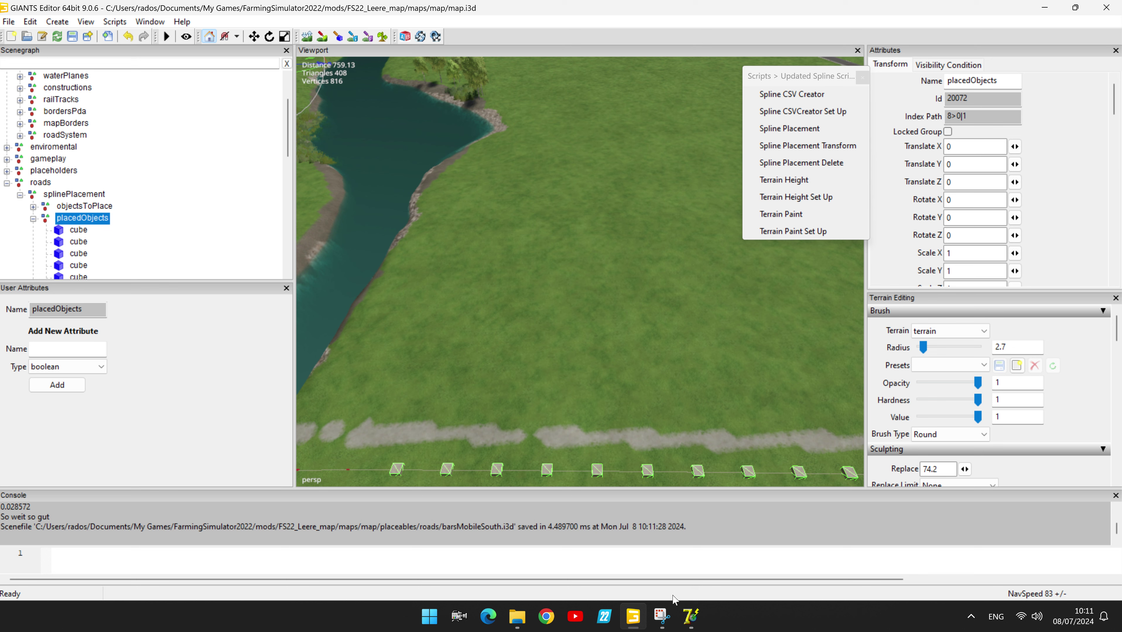
Switch to SplineStreetConstructor and set the roadway width to 6 m
{"action": "left_click", "coordinate": [690, 618]}
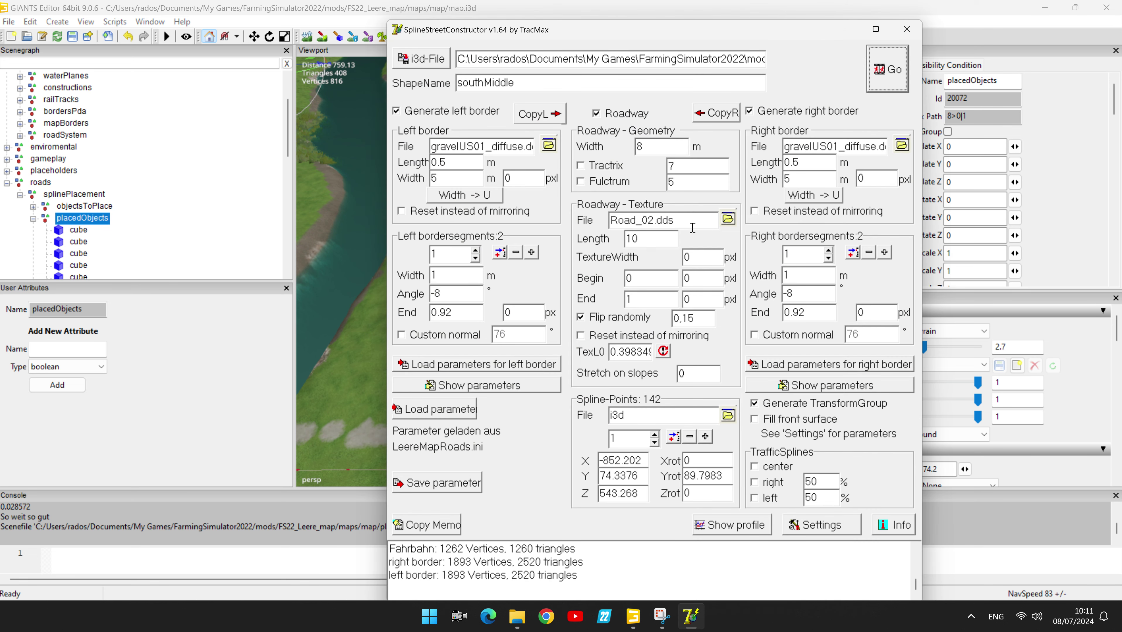
{"action": "double_click", "coordinate": [638, 146]}
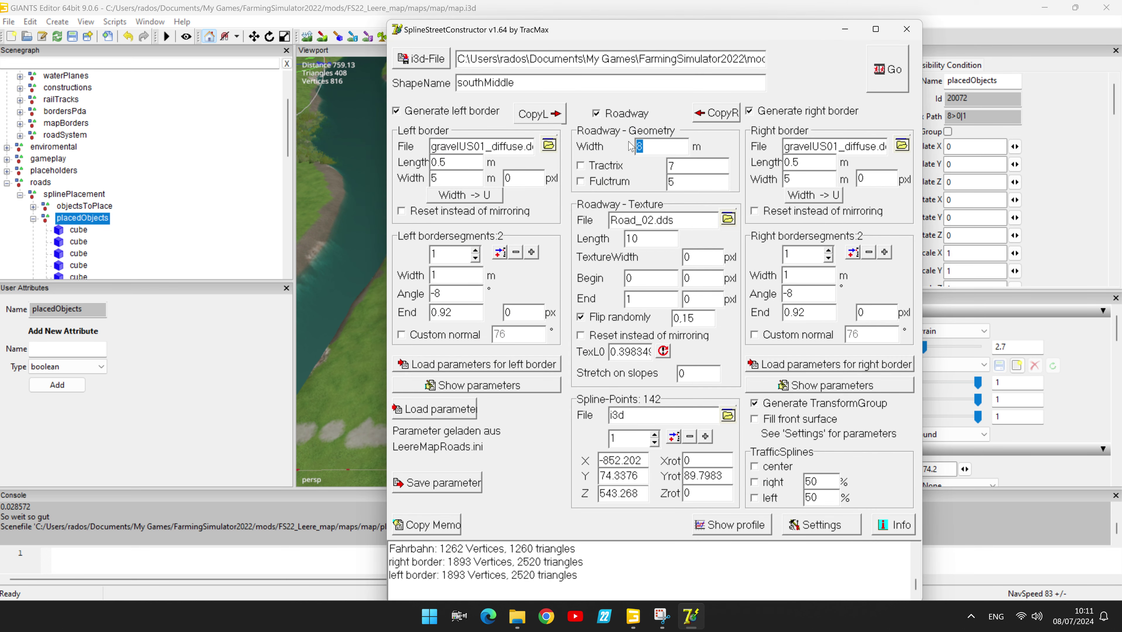
{"action": "type", "text": "6"}
Try to name the output i3d file after barsMobileSouth in the roads folder with the "bars" prefix removed
{"action": "left_click", "coordinate": [422, 63]}
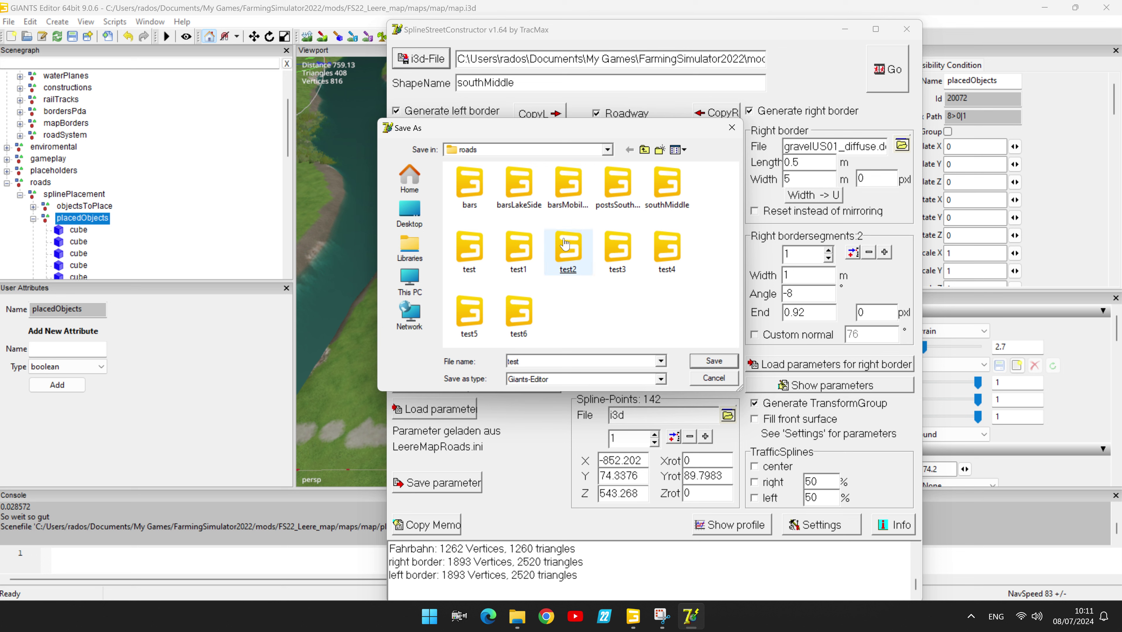
{"action": "left_click", "coordinate": [564, 202]}
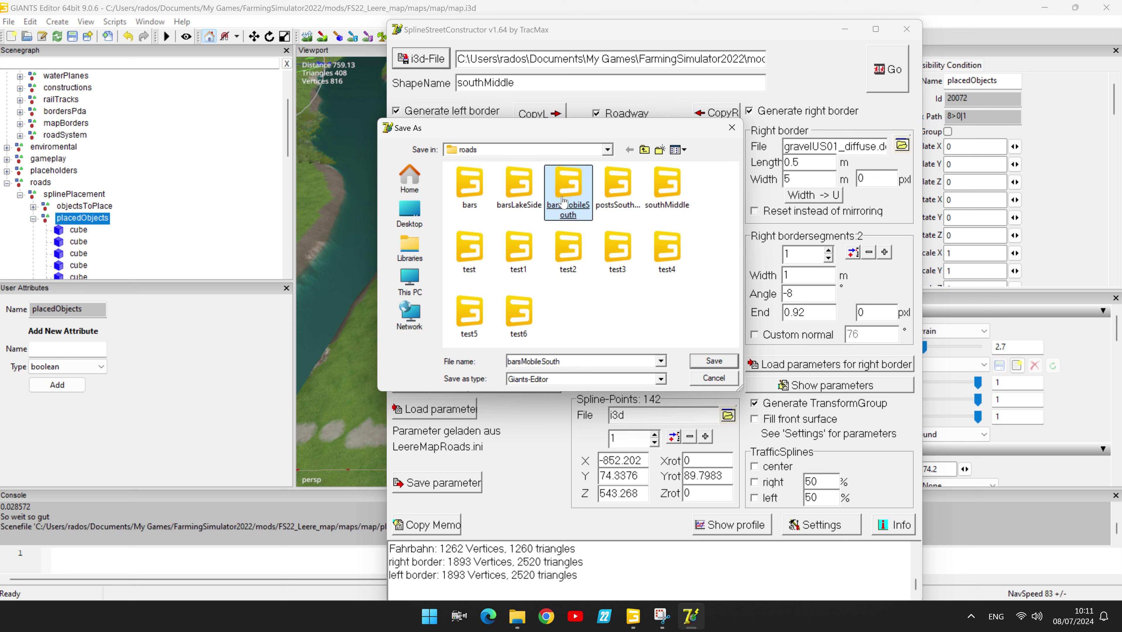
{"action": "double_click", "coordinate": [518, 363]}
{"action": "left_click", "coordinate": [522, 361]}
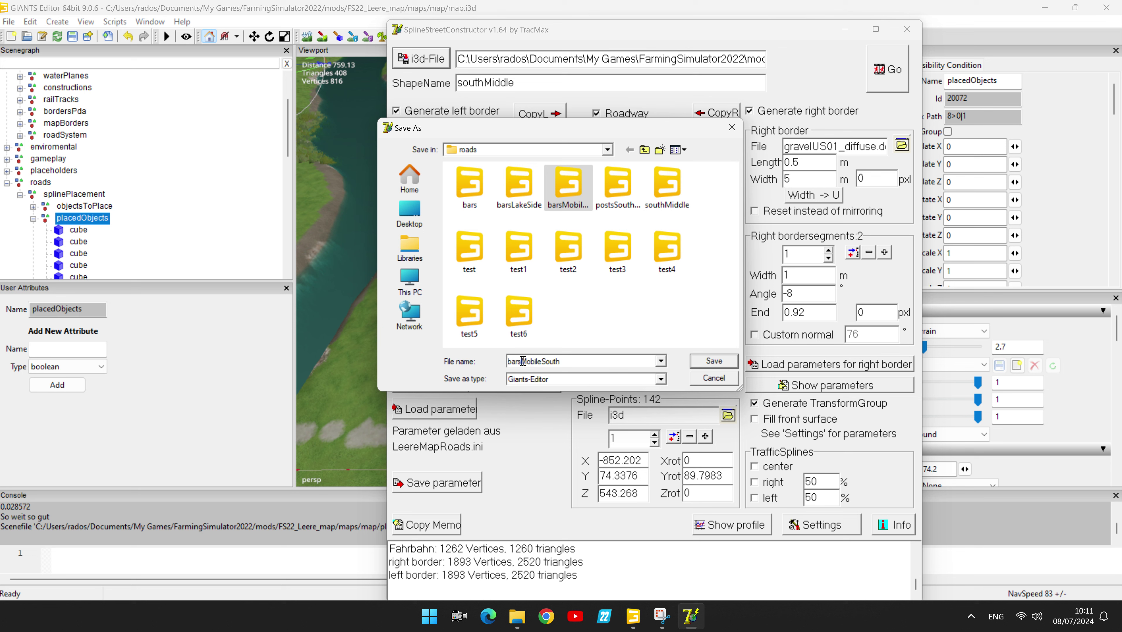
{"action": "key", "text": "BackSpace"}
{"action": "key", "text": "BackSpace"}
{"action": "key", "text": "BackSpace"}
{"action": "key", "text": "BackSpace"}
{"action": "left_click", "coordinate": [722, 362]}
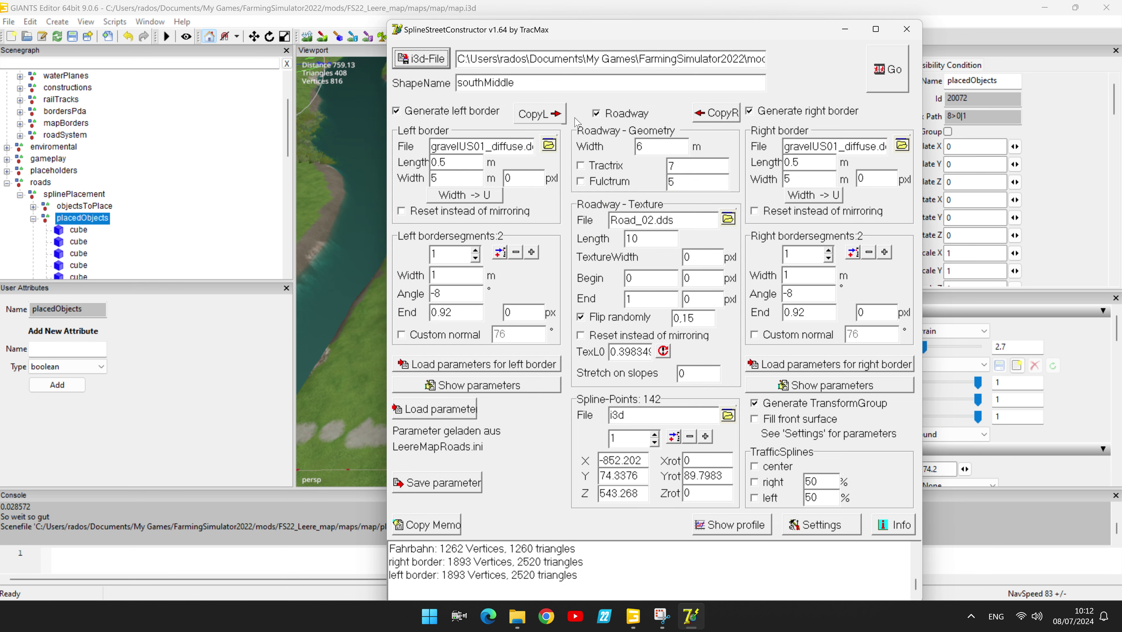
Try to set barsMobileSouth from the roads folder as the i3d file
{"action": "left_click", "coordinate": [426, 61]}
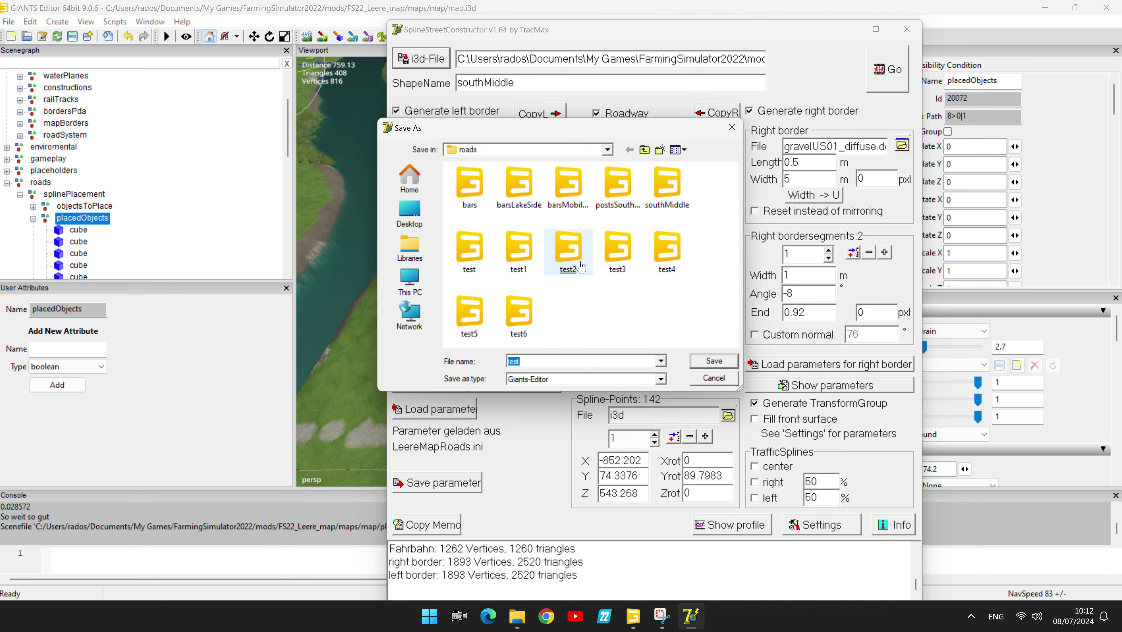
{"action": "left_click", "coordinate": [628, 311]}
{"action": "left_click", "coordinate": [618, 186]}
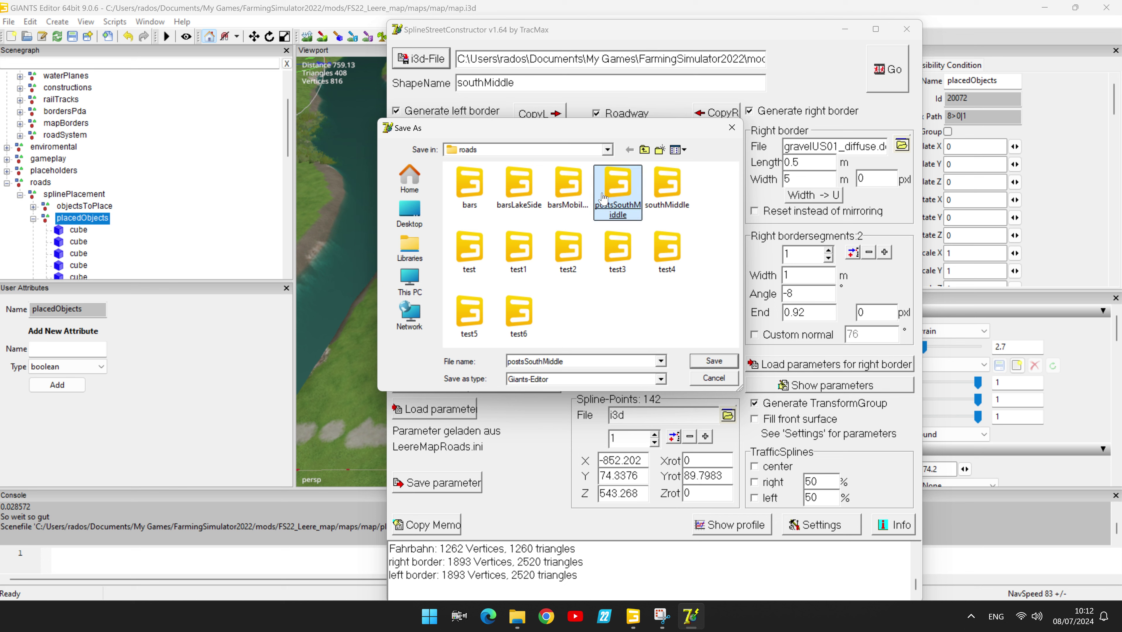
{"action": "left_click", "coordinate": [563, 206]}
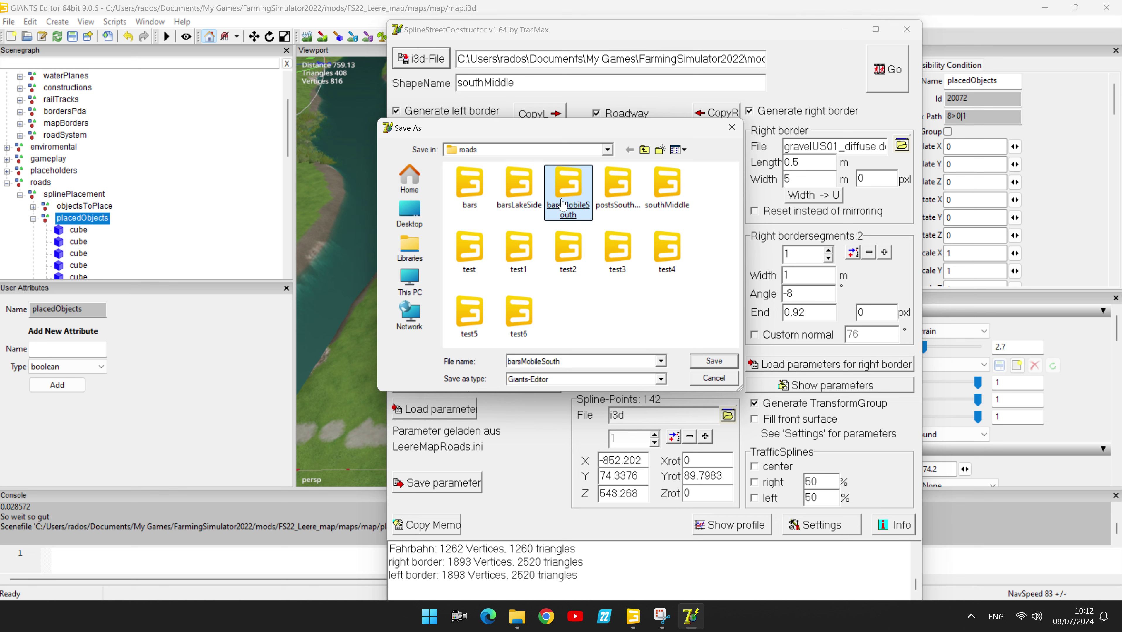
{"action": "double_click", "coordinate": [562, 206]}
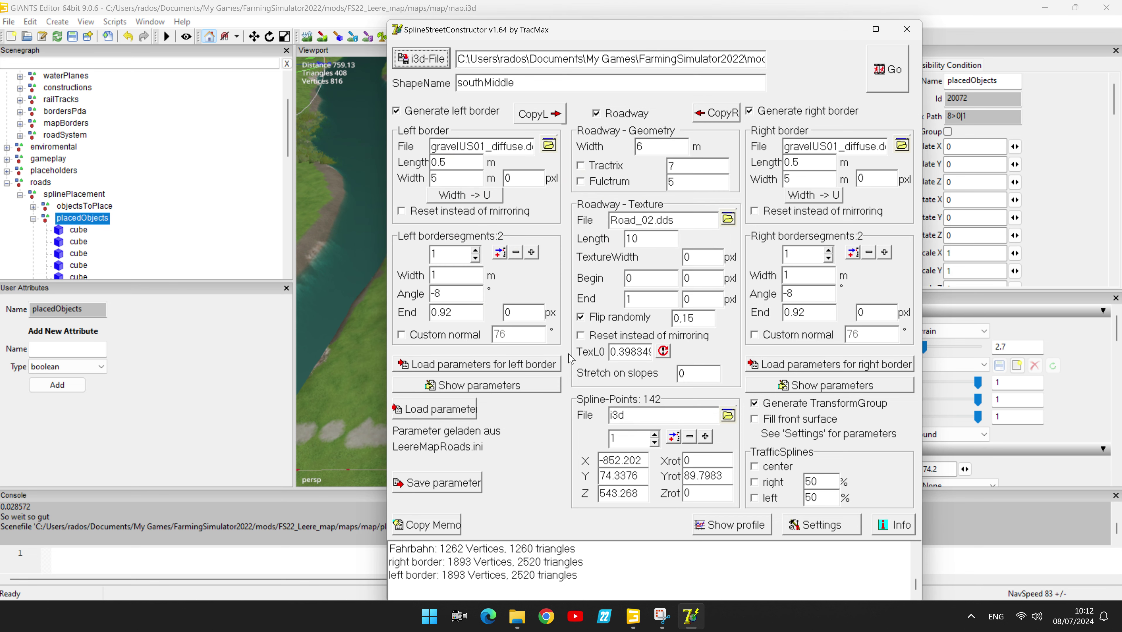
Reopen the i3d file selection, pick barsMobileSouth and select the "MobileSouth" part of its file name
{"action": "left_click", "coordinate": [436, 52]}
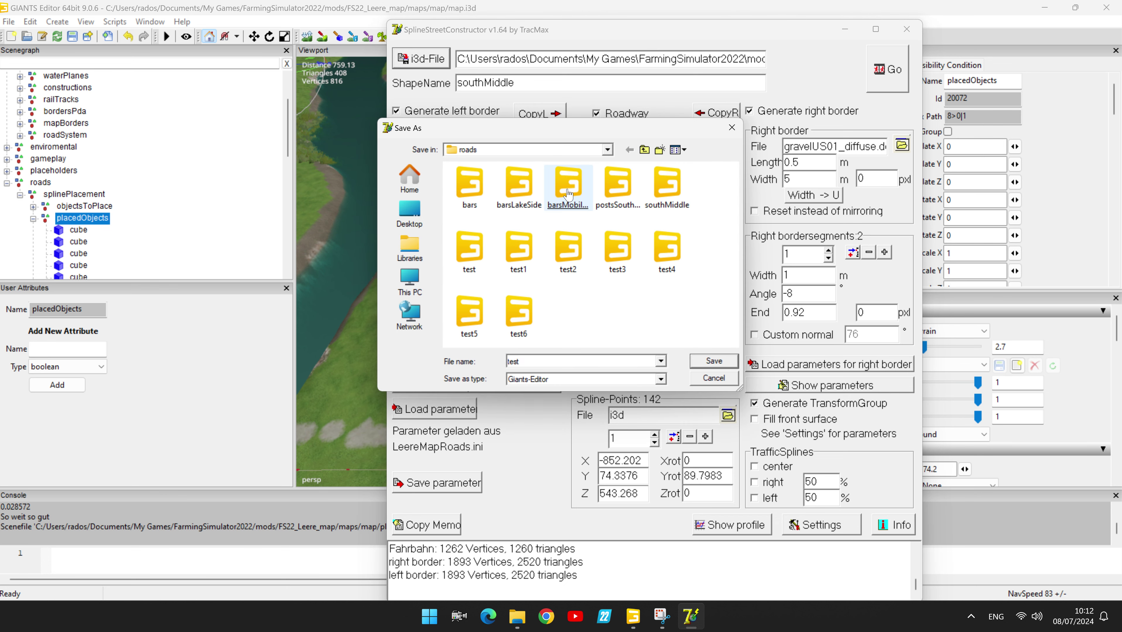
{"action": "left_click", "coordinate": [568, 194]}
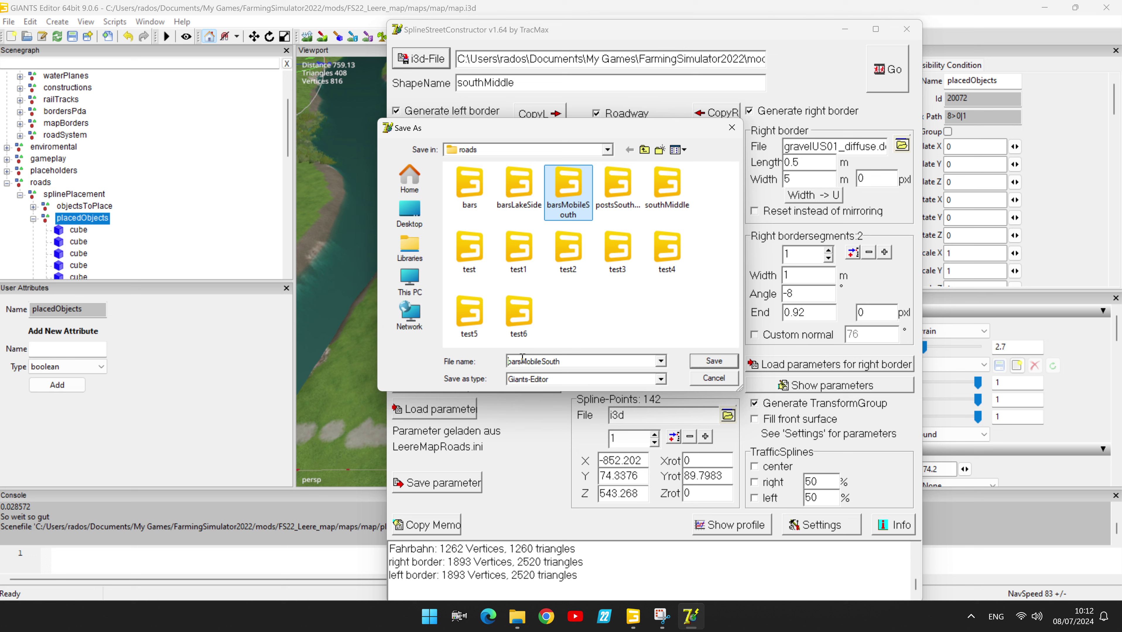
{"action": "double_click", "coordinate": [522, 361]}
{"action": "left_click", "coordinate": [578, 361]}
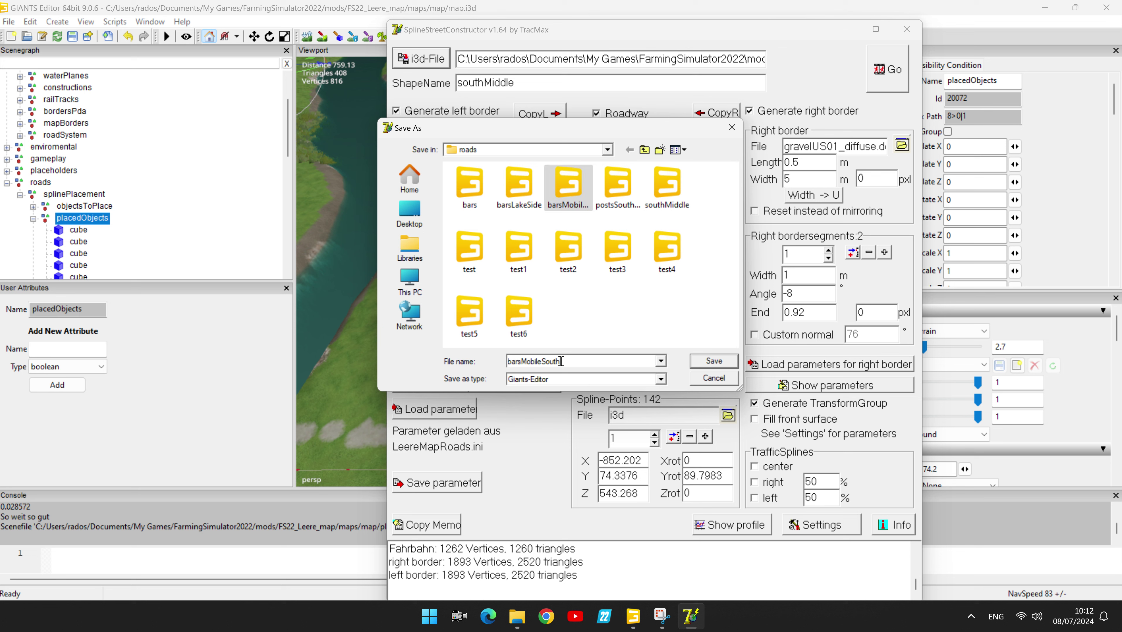
{"action": "left_click_drag", "start_coordinate": [561, 362], "coordinate": [521, 361]}
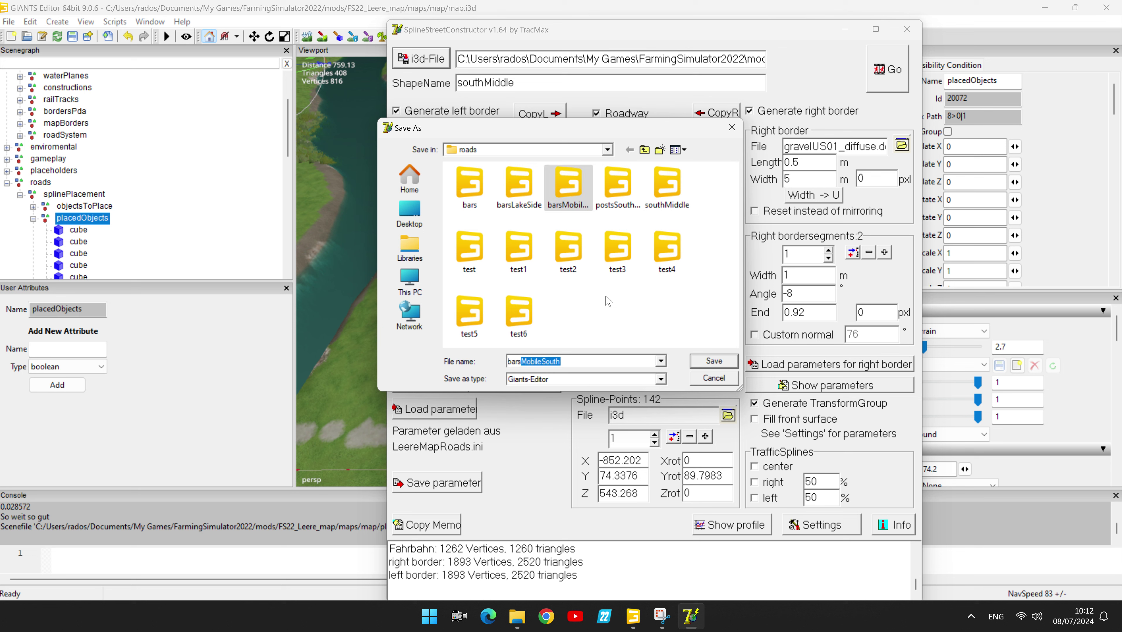
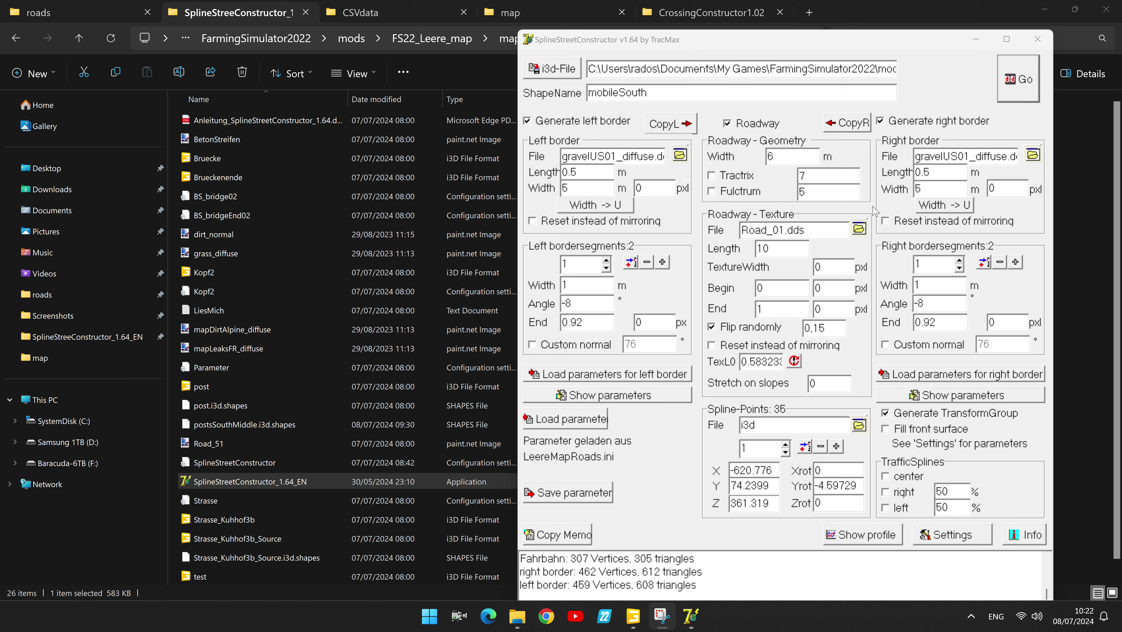
Generate the mobileSouth road from its current parameters and show the roads folder in File Explorer
{"action": "left_click", "coordinate": [1011, 94]}
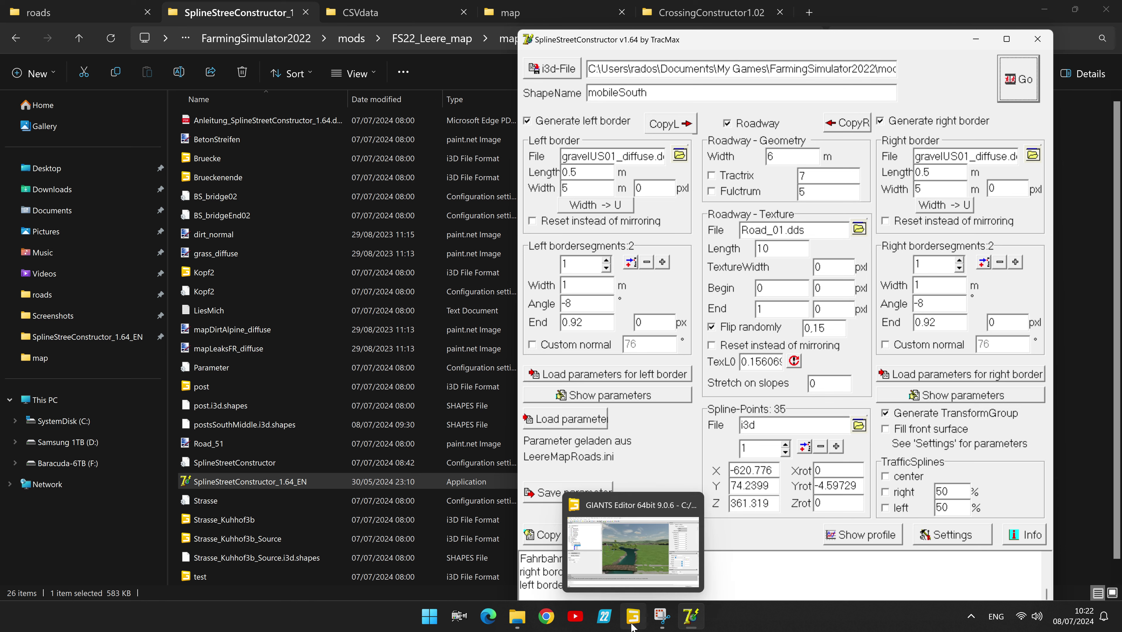
{"action": "left_click", "coordinate": [92, 9]}
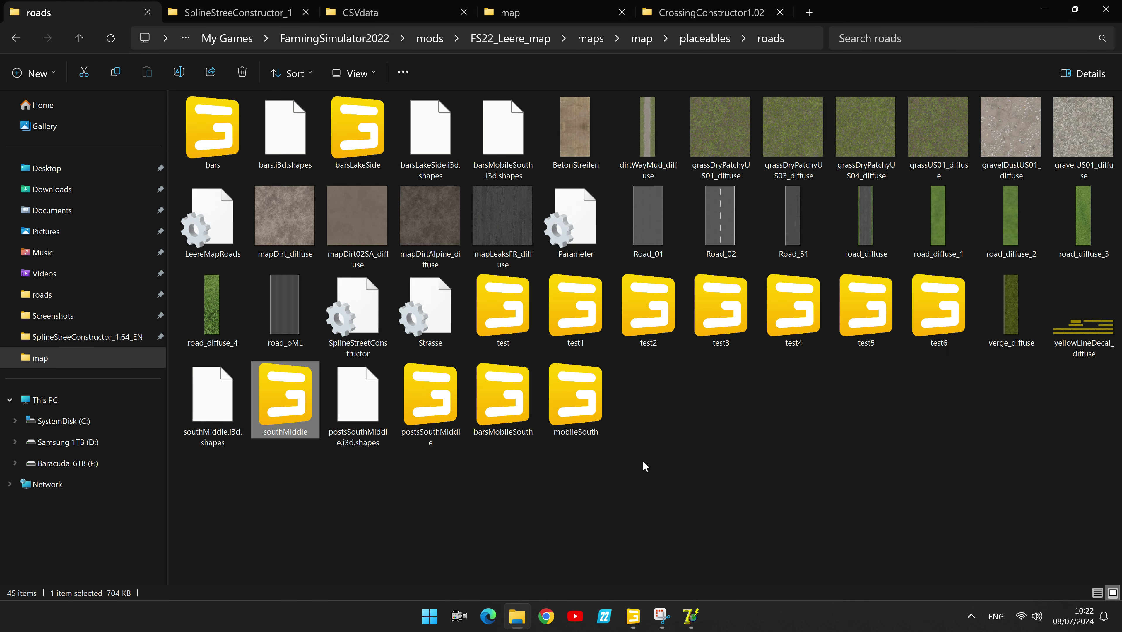
Import the mobileSouth i3d file from the roads folder into the map open in GIANTS Editor
{"action": "left_click", "coordinate": [582, 413]}
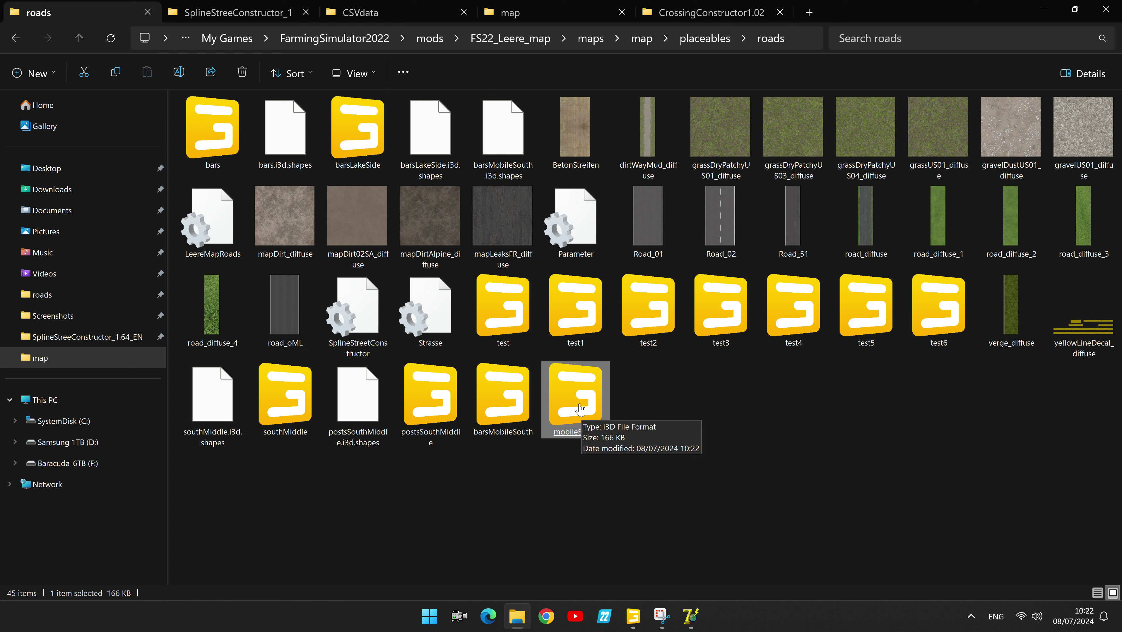
{"action": "mouse_move", "coordinate": [582, 412]}
{"action": "left_mouse_down"}
{"action": "mouse_move", "coordinate": [578, 487]}
{"action": "mouse_move", "coordinate": [629, 628]}
{"action": "mouse_move", "coordinate": [580, 410]}
{"action": "left_mouse_up"}
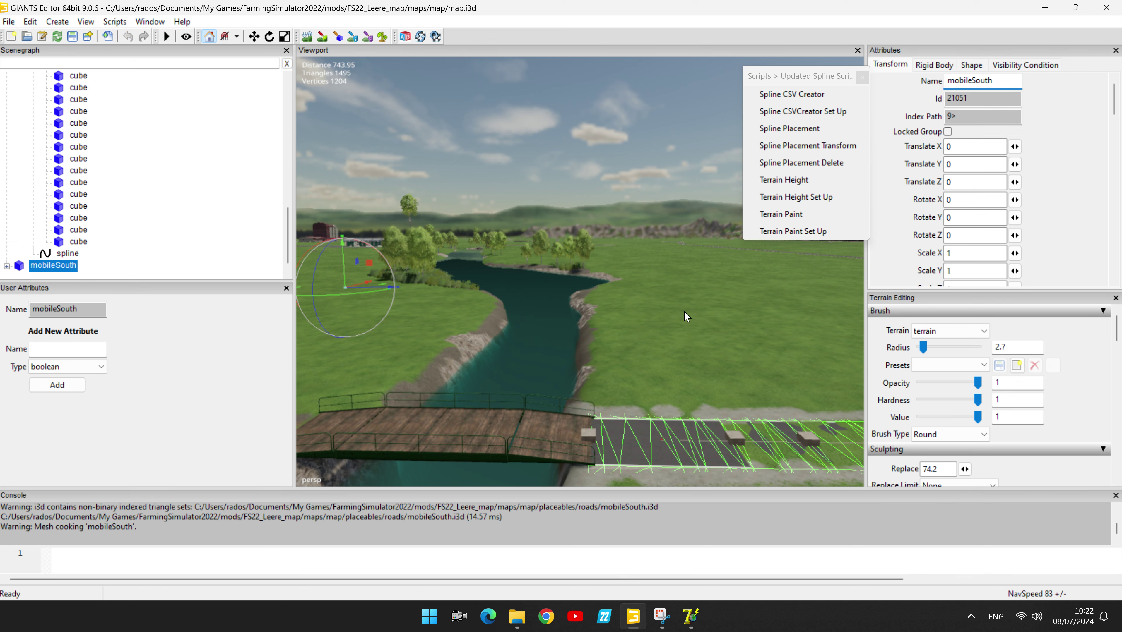
{"action": "middle_click_drag", "start_coordinate": [677, 318], "coordinate": [625, 367]}
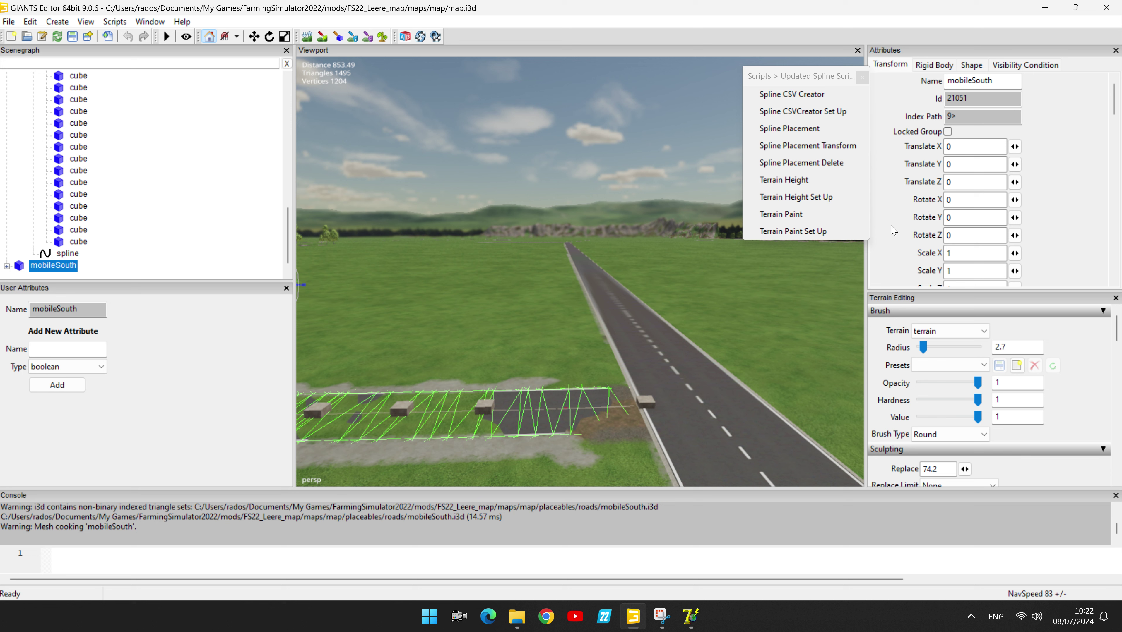
Try raising the mobileSouth road with Translate Y values of 0.02 and 0.04
{"action": "left_click", "coordinate": [953, 164]}
{"action": "type", "text": ".0"}
{"action": "key", "text": "Return"}
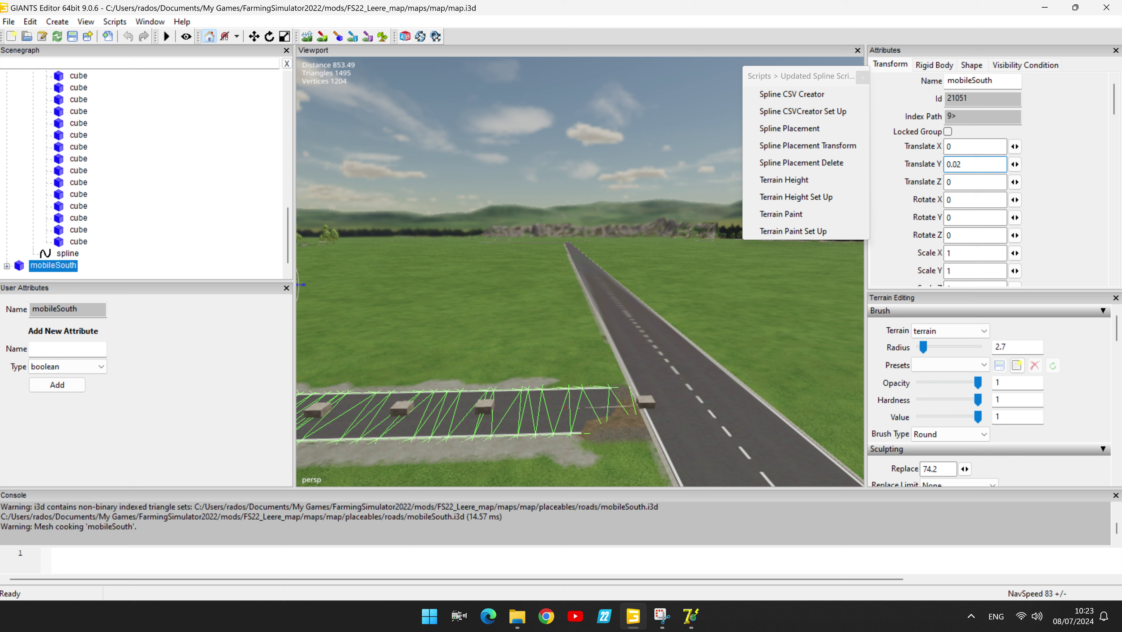
{"action": "key", "text": "BackSpace"}
{"action": "key", "text": "Return"}
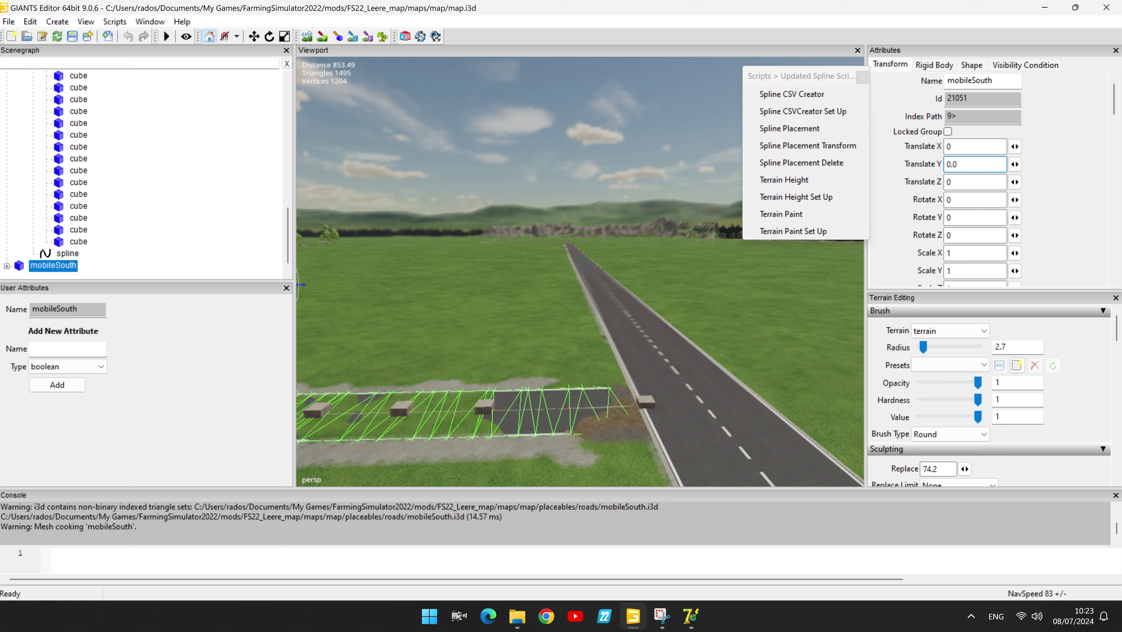
{"action": "type", "text": "4"}
{"action": "key", "text": "Return"}
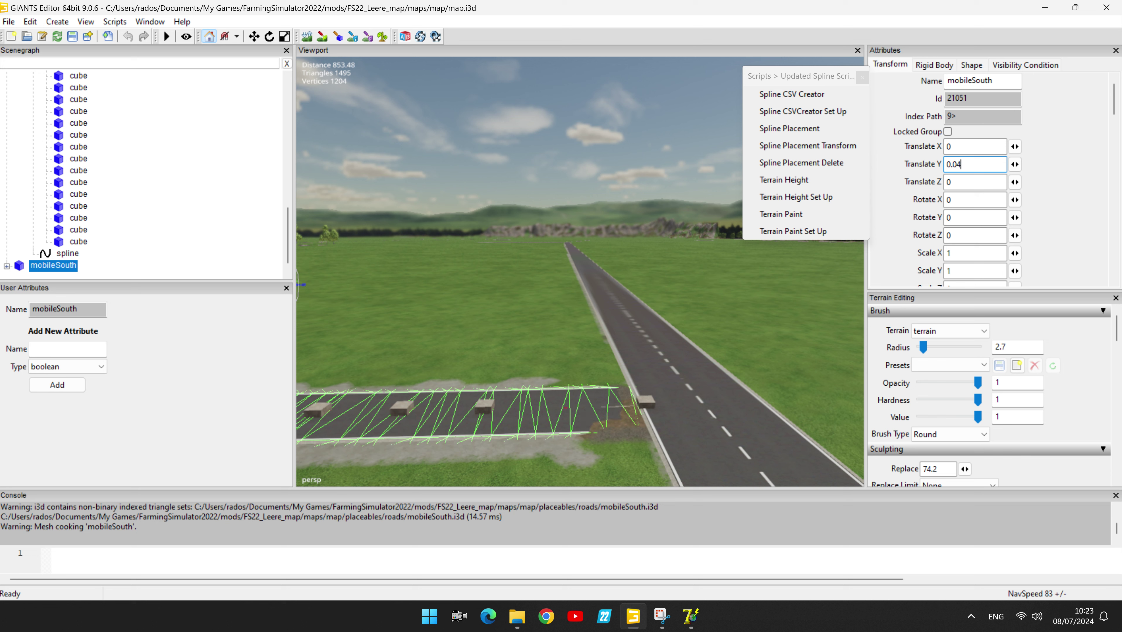
Try raising mobileSouth further with Translate Y values of 0.05, 0.06, 0.07 and 0.08
{"action": "key", "text": "BackSpace"}
{"action": "key", "text": "Return"}
{"action": "type", "text": "5"}
{"action": "key", "text": "BackSpace"}
{"action": "type", "text": "6"}
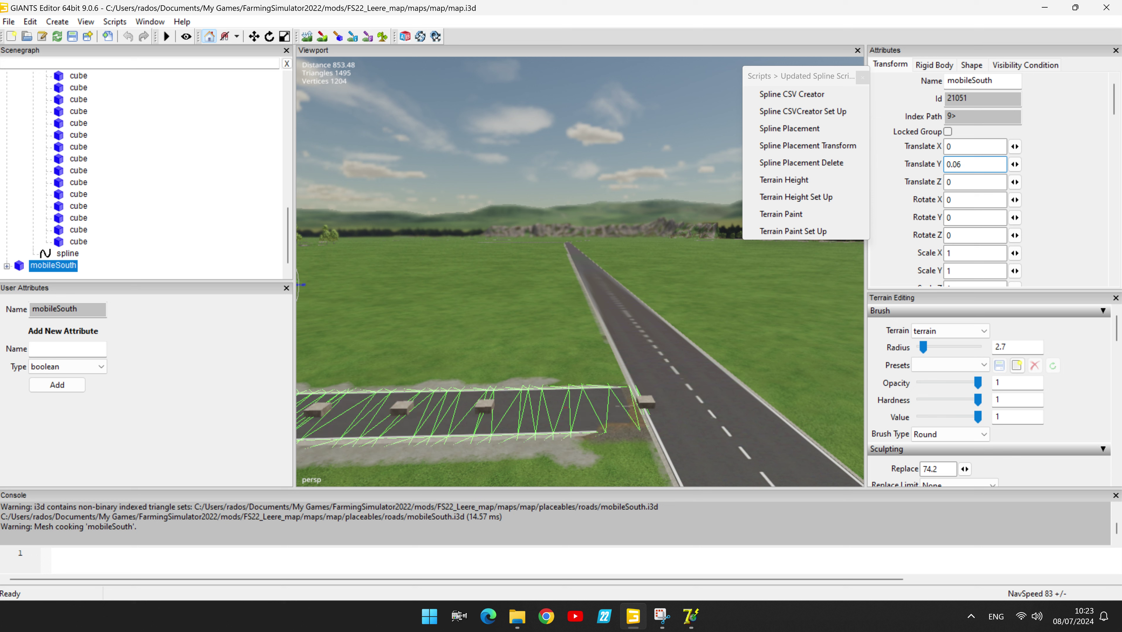
{"action": "key", "text": "BackSpace"}
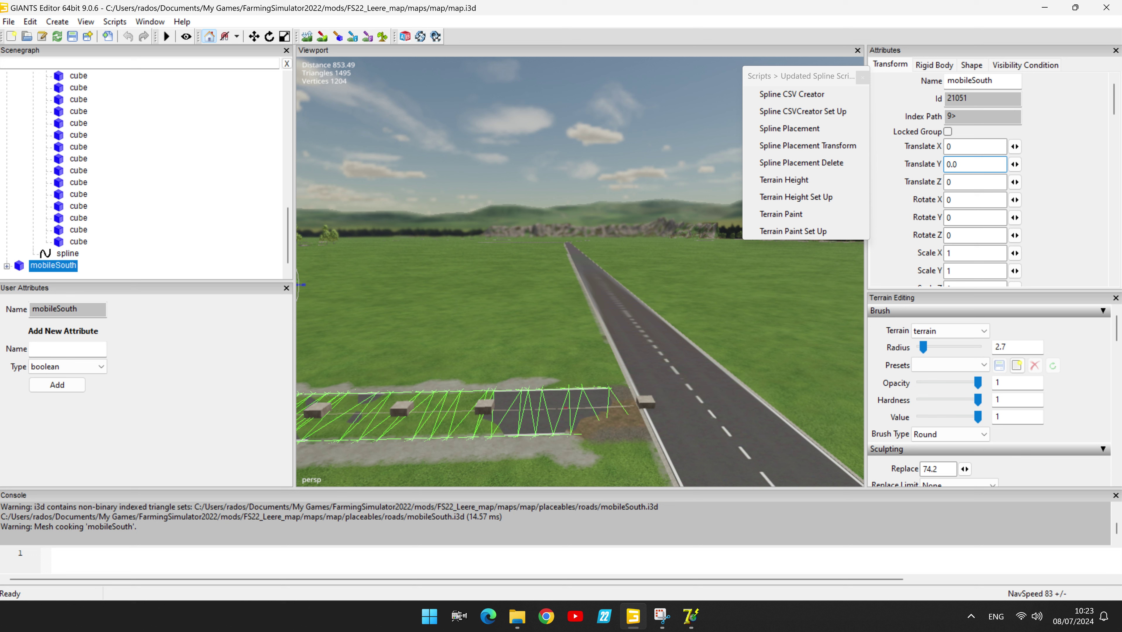
{"action": "type", "text": "7"}
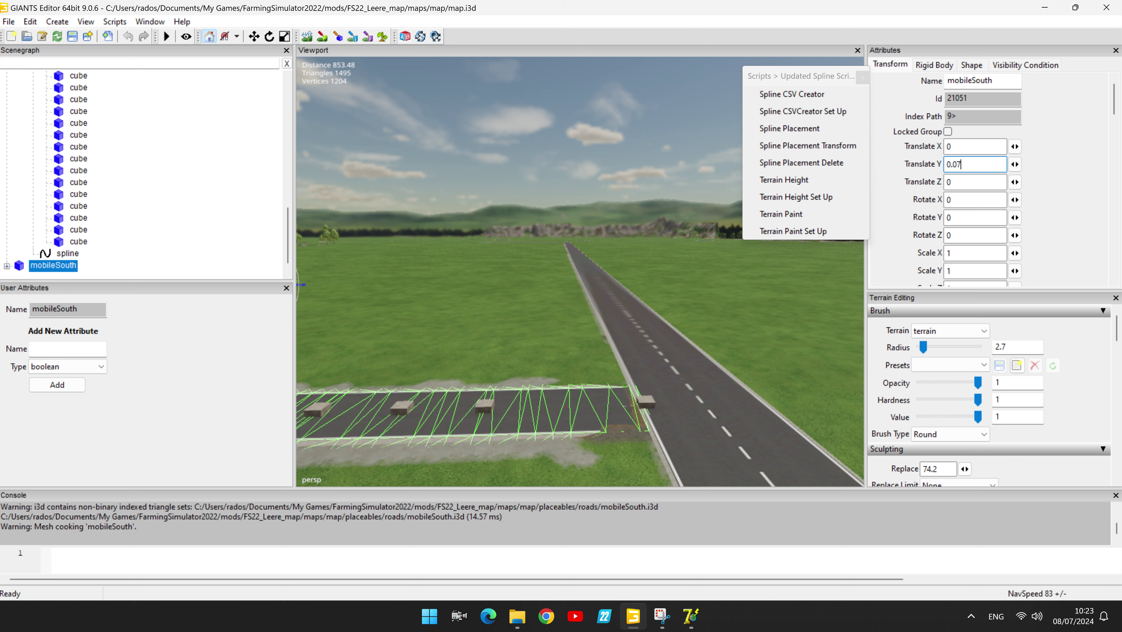
{"action": "key", "text": "BackSpace"}
{"action": "type", "text": "8"}
Try a Translate Y of 0.09 for mobileSouth, and settle on 0.1
{"action": "right_click_drag", "start_coordinate": [691, 286], "coordinate": [653, 407]}
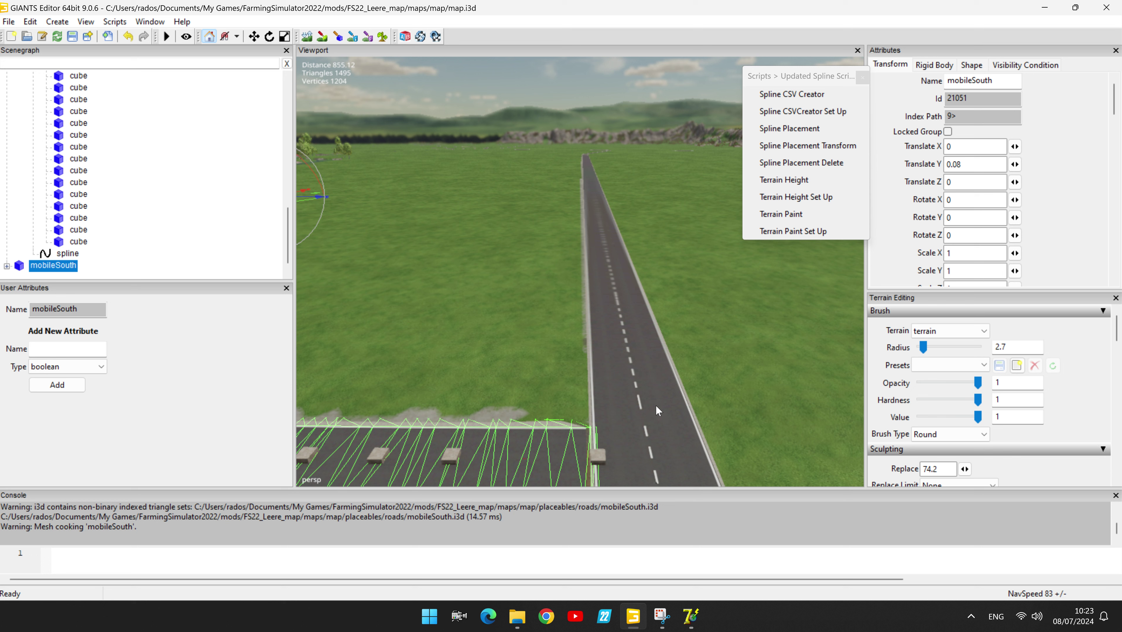
{"action": "left_click", "coordinate": [971, 162]}
{"action": "key", "text": "Return"}
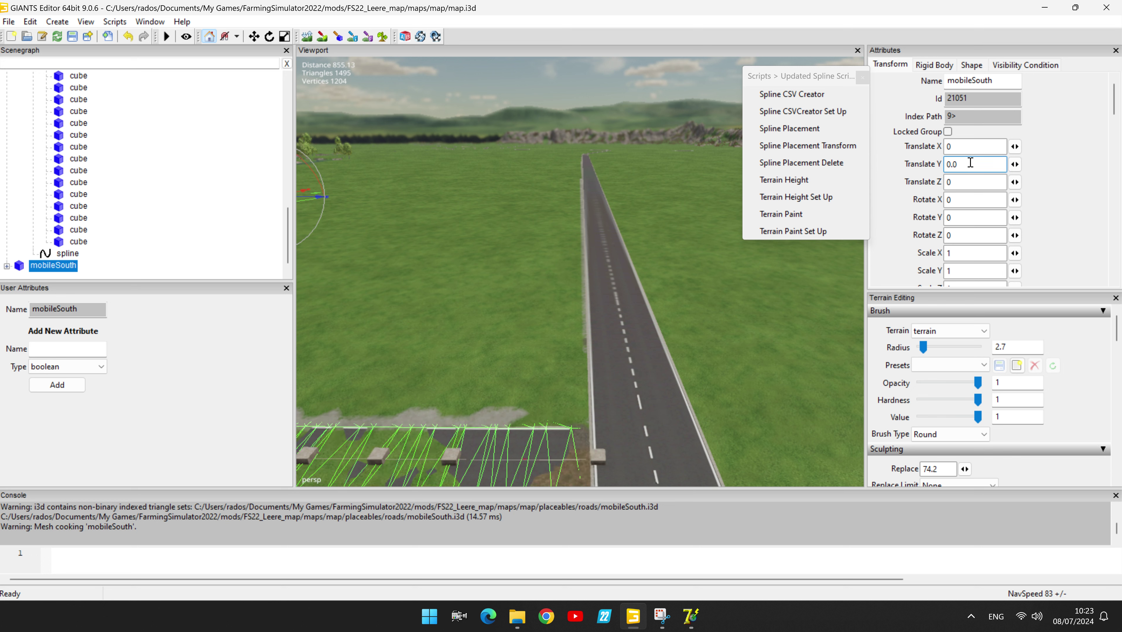
{"action": "type", "text": "9"}
{"action": "key", "text": "Return"}
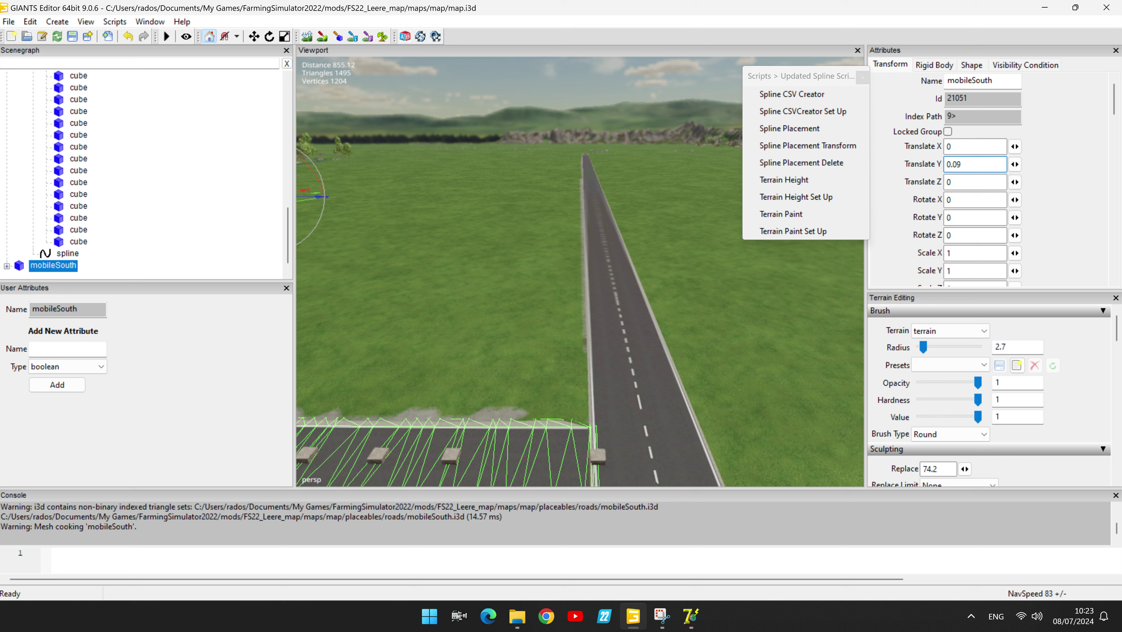
{"action": "key", "text": "BackSpace"}
{"action": "key", "text": "BackSpace"}
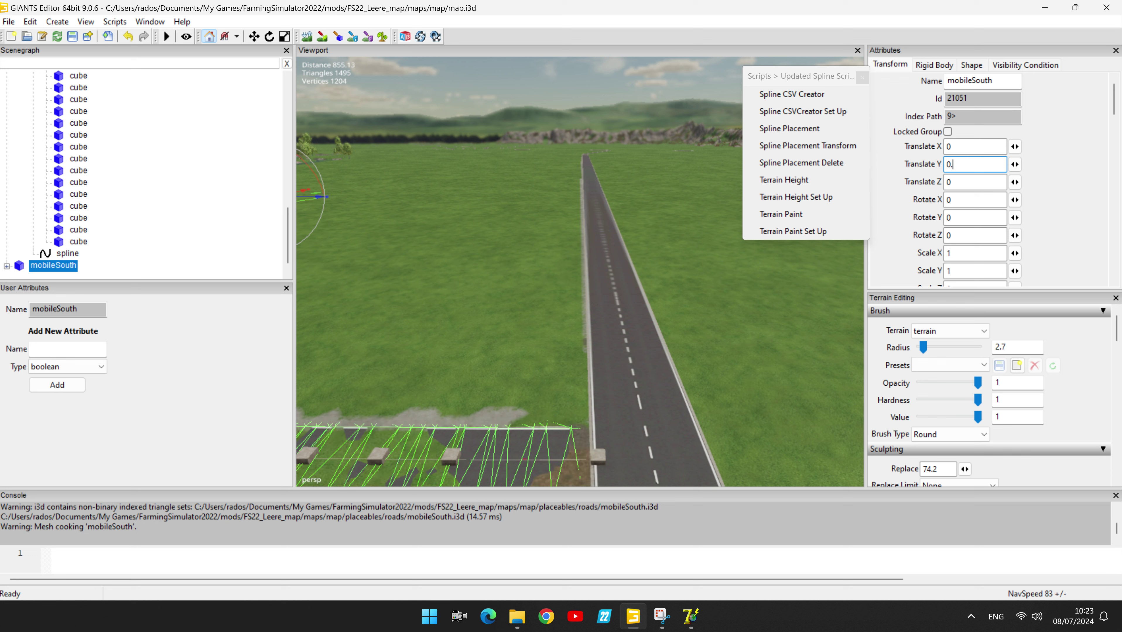
{"action": "type", "text": "1"}
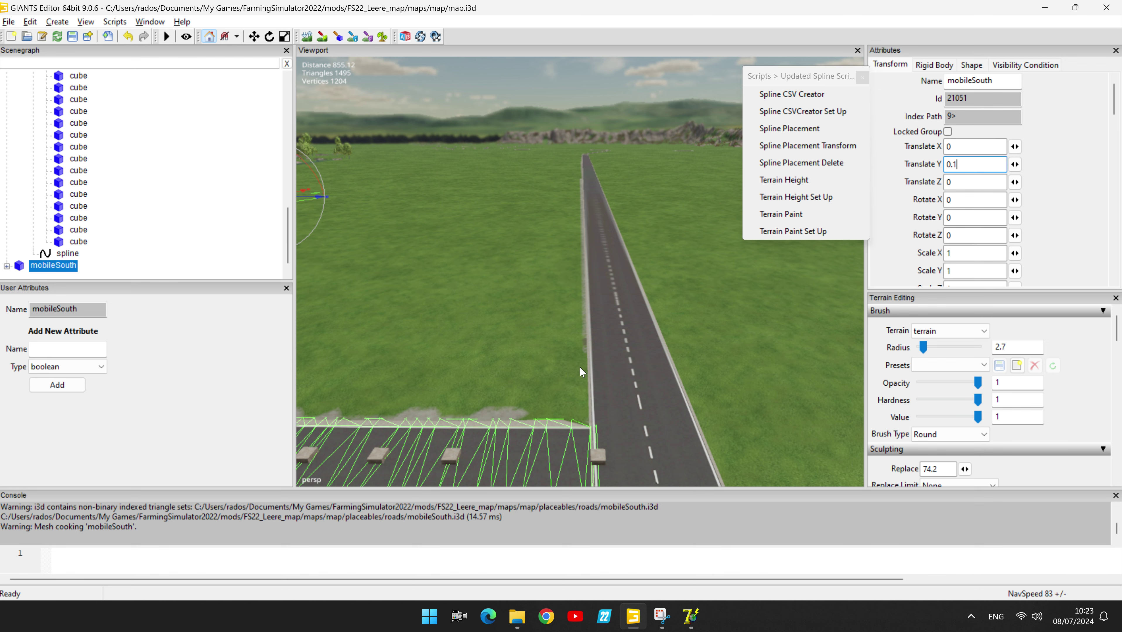
Review the sculpting brush actions and turn on terrain sculpting near the junction with the main road
{"action": "right_click_drag", "start_coordinate": [580, 368], "coordinate": [538, 394]}
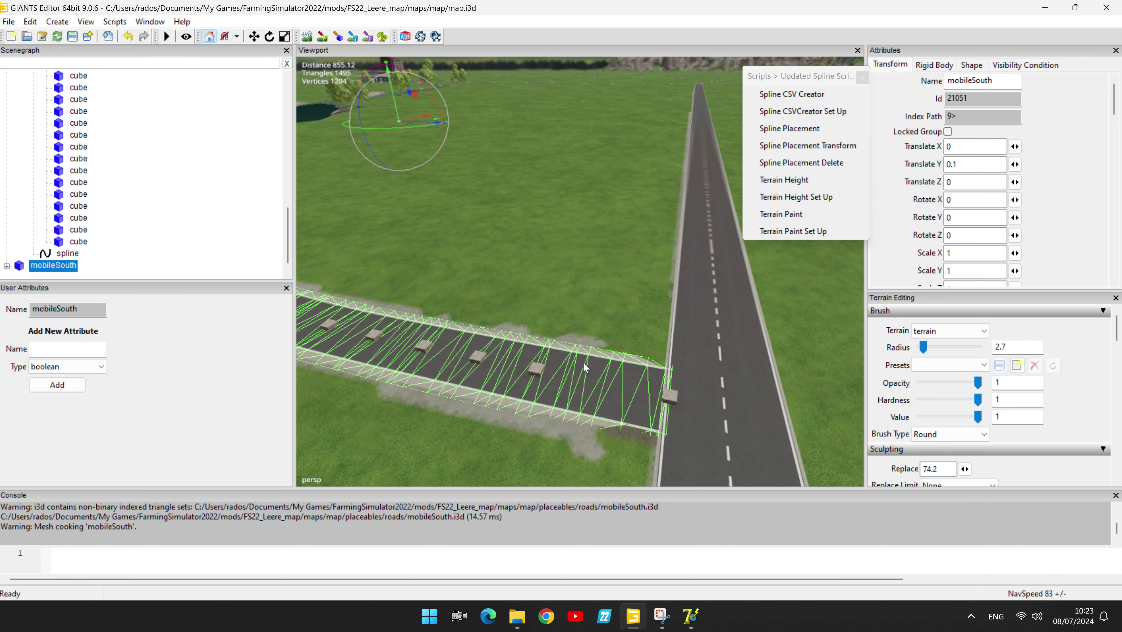
{"action": "scroll", "coordinate": [1076, 434], "scroll_direction": "down", "scroll_amount": 2}
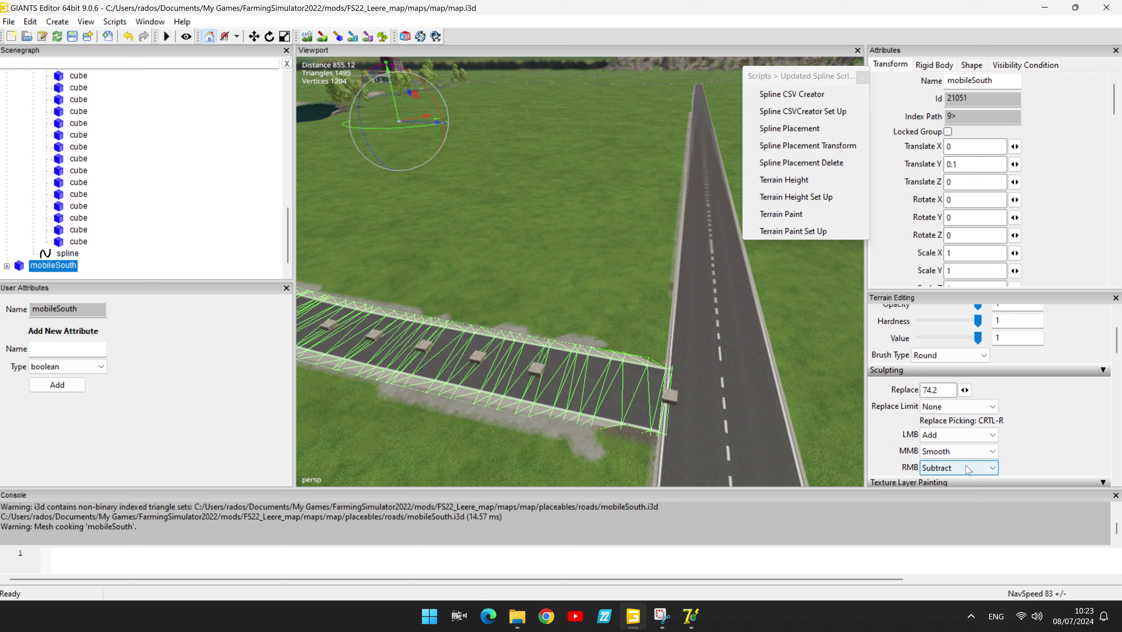
{"action": "scroll", "coordinate": [979, 443], "scroll_direction": "down", "scroll_amount": 1}
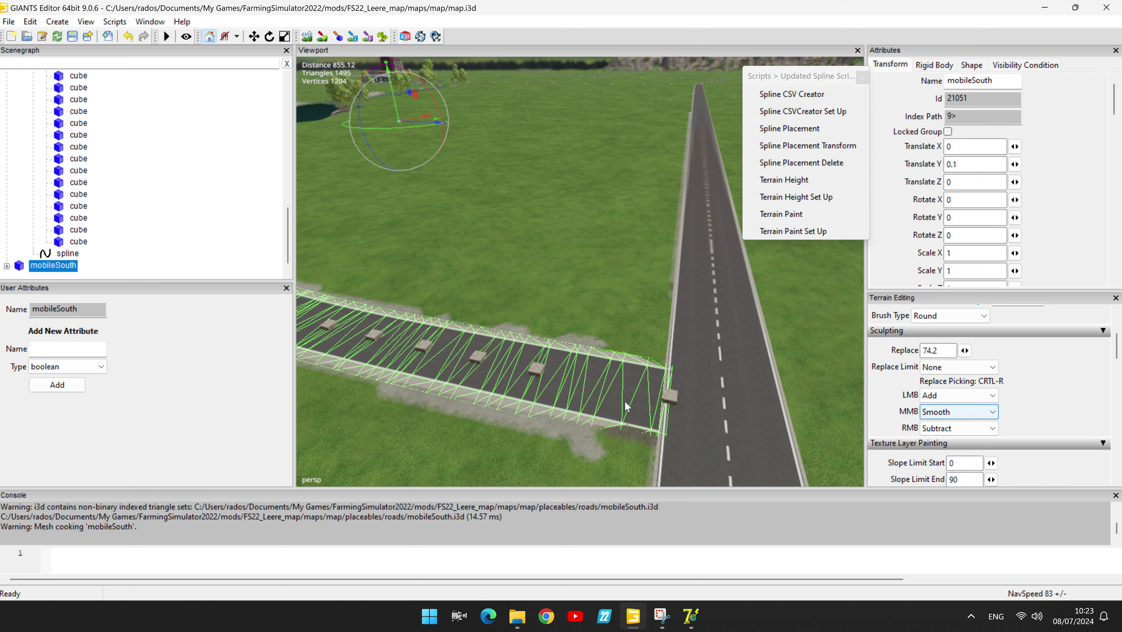
{"action": "left_click", "coordinate": [307, 37]}
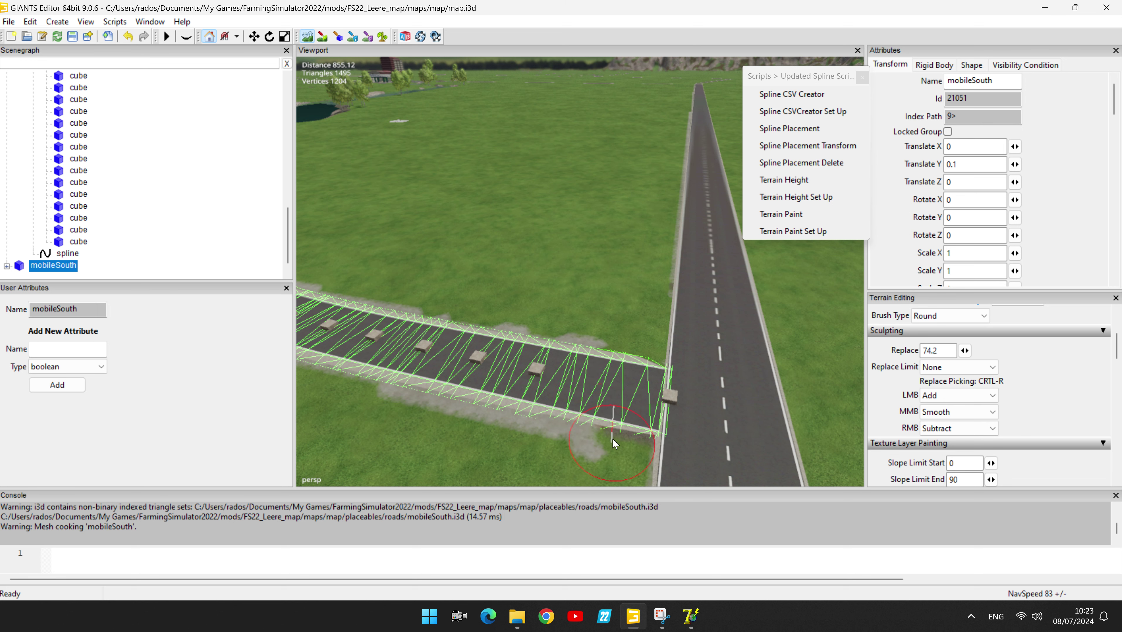
{"action": "scroll", "coordinate": [612, 439], "scroll_direction": "down", "scroll_amount": 2}
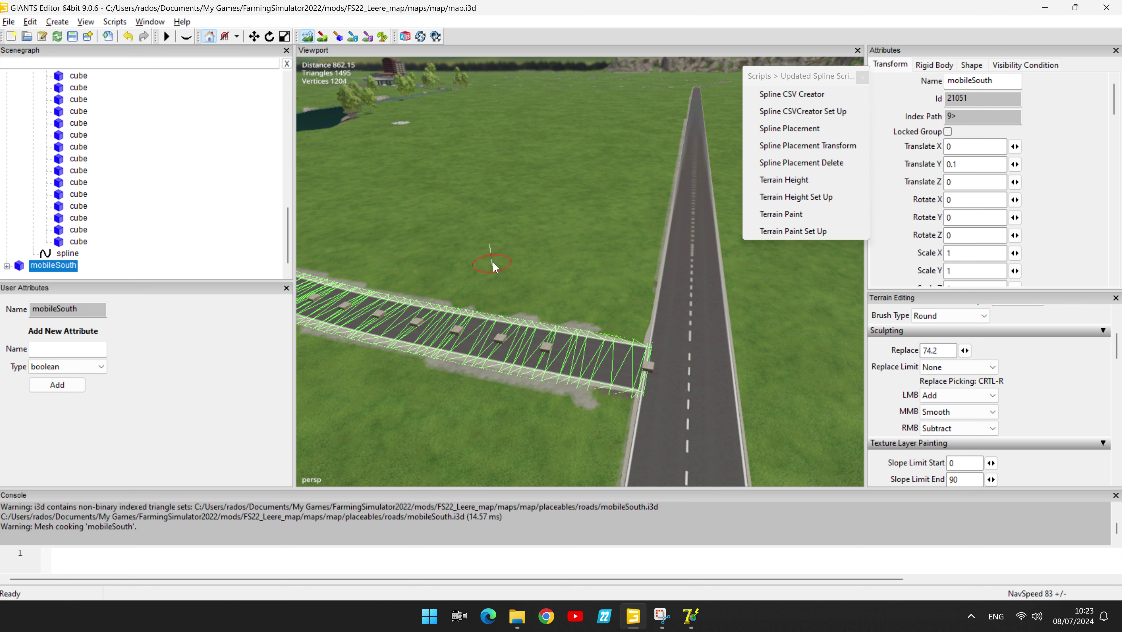
Delete the cubes placed along the spline by running Spline Placement Delete Placed Objects on the splinePlacement group
{"action": "mouse_move", "coordinate": [495, 263]}
{"action": "middle_mouse_down"}
{"action": "mouse_move", "coordinate": [748, 327]}
{"action": "mouse_move", "coordinate": [613, 377]}
{"action": "mouse_move", "coordinate": [638, 290]}
{"action": "mouse_move", "coordinate": [657, 288]}
{"action": "mouse_move", "coordinate": [648, 271]}
{"action": "middle_mouse_up"}
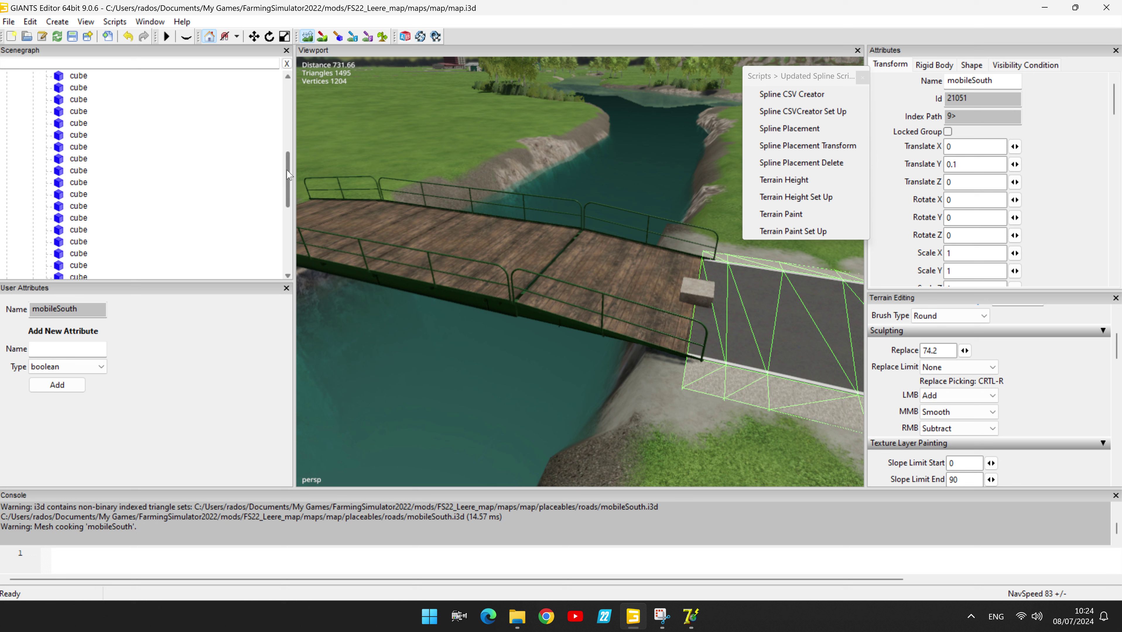
{"action": "scroll", "coordinate": [270, 148], "scroll_direction": "up", "scroll_amount": 9}
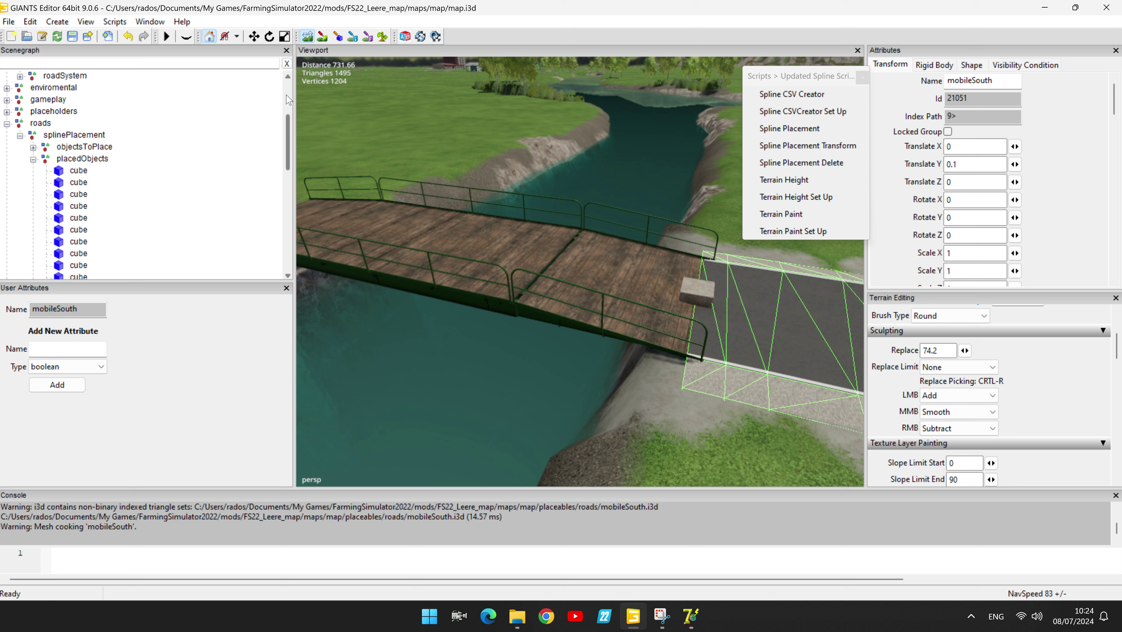
{"action": "left_click", "coordinate": [75, 158]}
{"action": "left_click", "coordinate": [64, 137]}
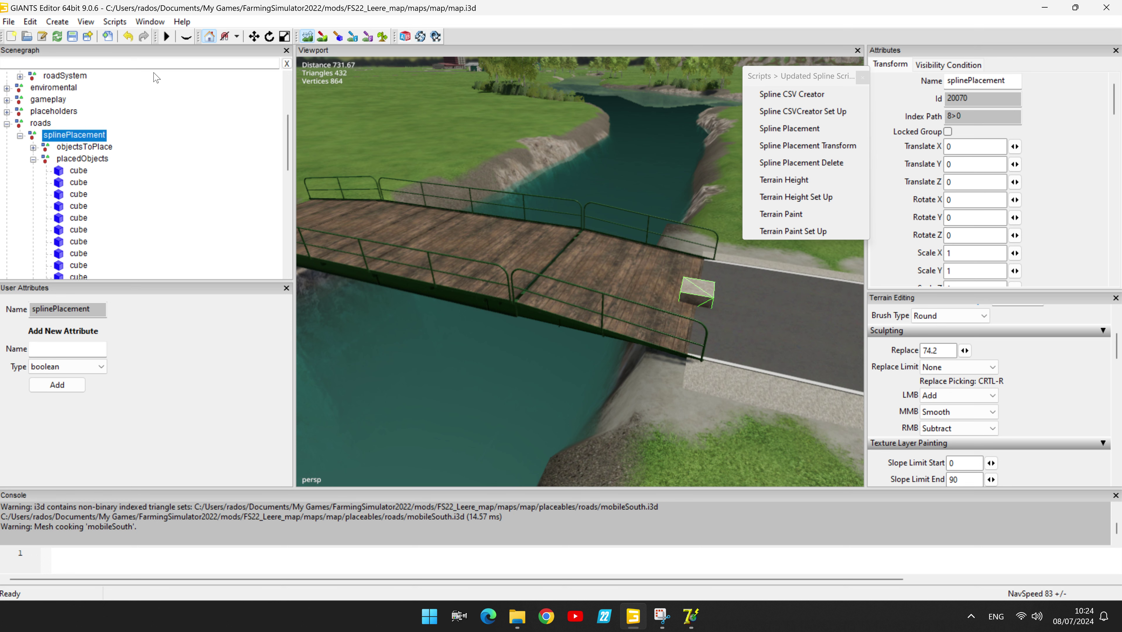
{"action": "left_click", "coordinate": [115, 21]}
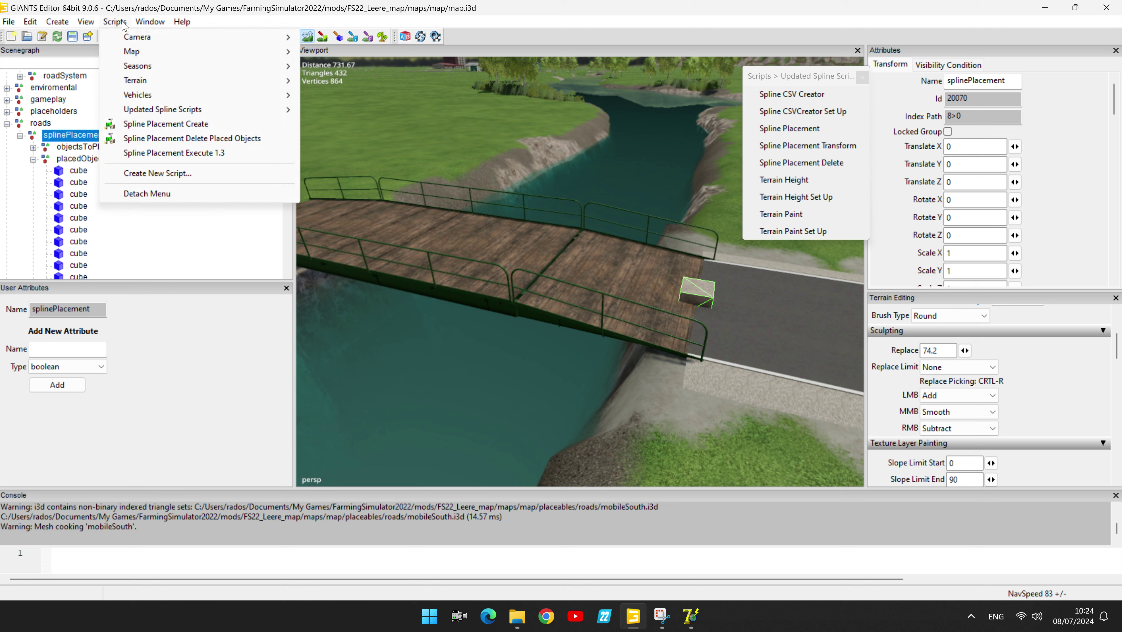
{"action": "left_click", "coordinate": [174, 138]}
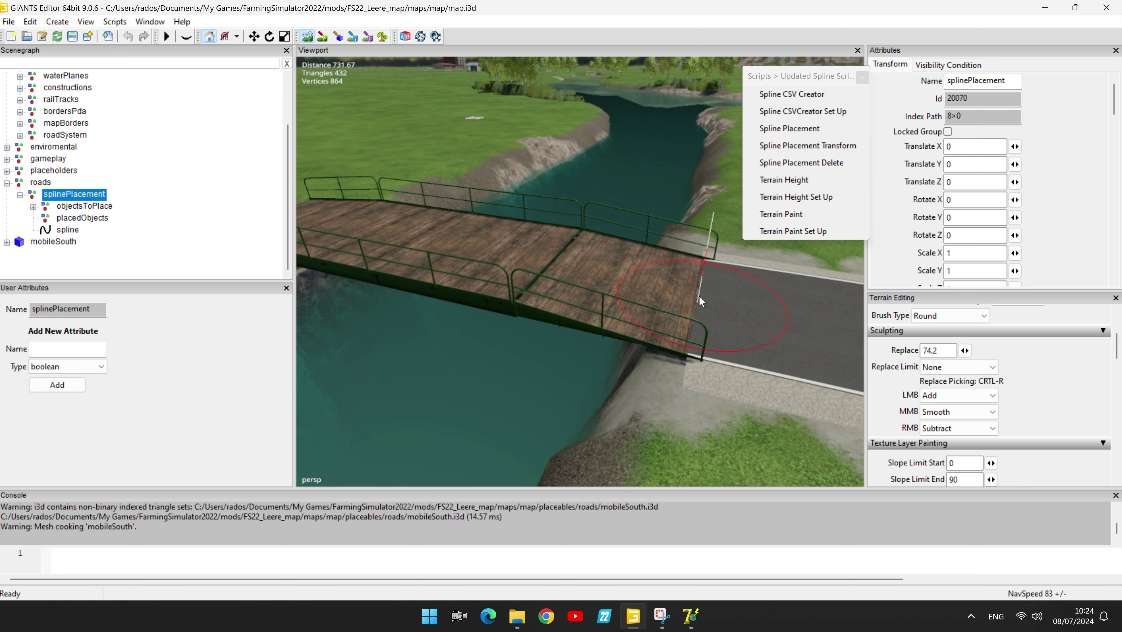
Turn off terrain sculpting and widen the viewport by narrowing the attributes and terrain editing area
{"action": "left_click", "coordinate": [307, 36]}
{"action": "scroll", "coordinate": [790, 321], "scroll_direction": "up", "scroll_amount": 3}
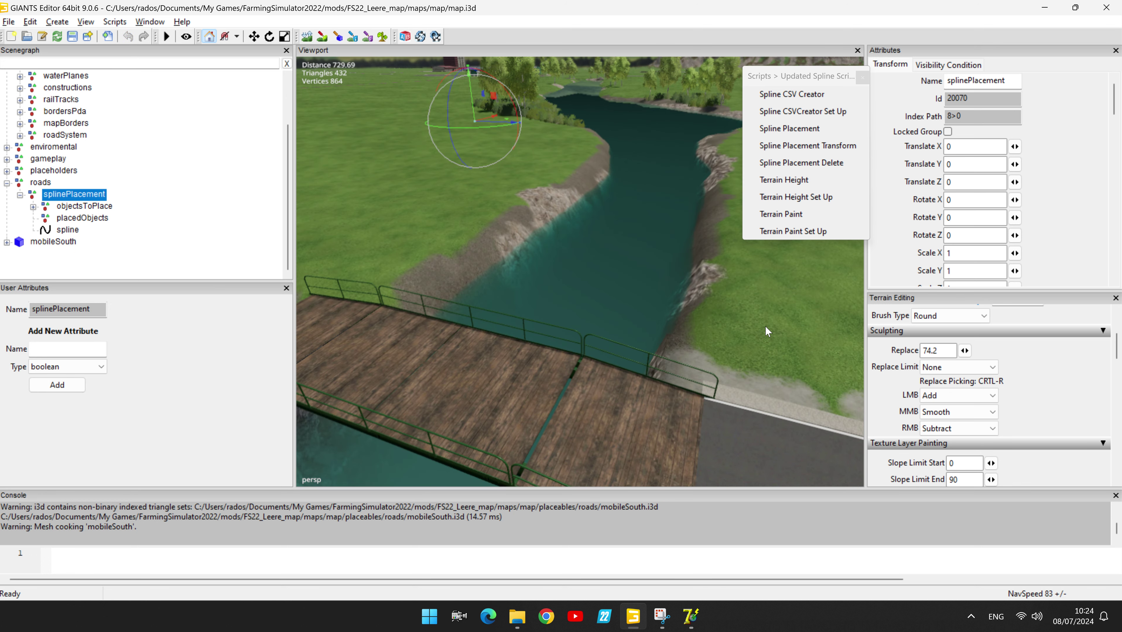
{"action": "left_click_drag", "start_coordinate": [865, 377], "coordinate": [828, 378]}
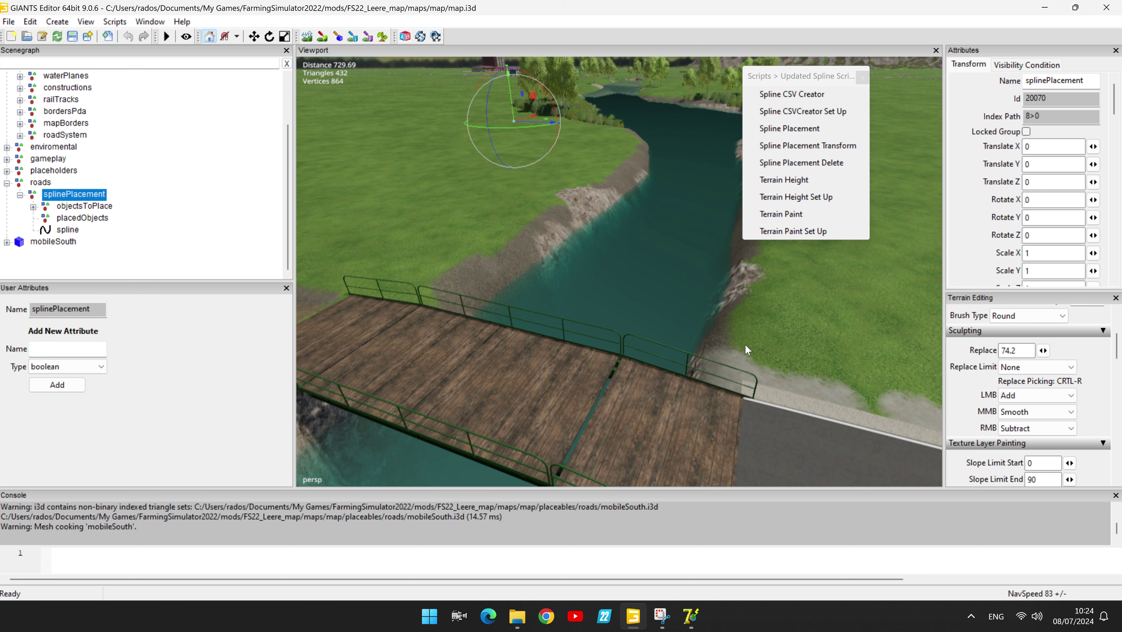
{"action": "scroll", "coordinate": [755, 339], "scroll_direction": "up", "scroll_amount": 5}
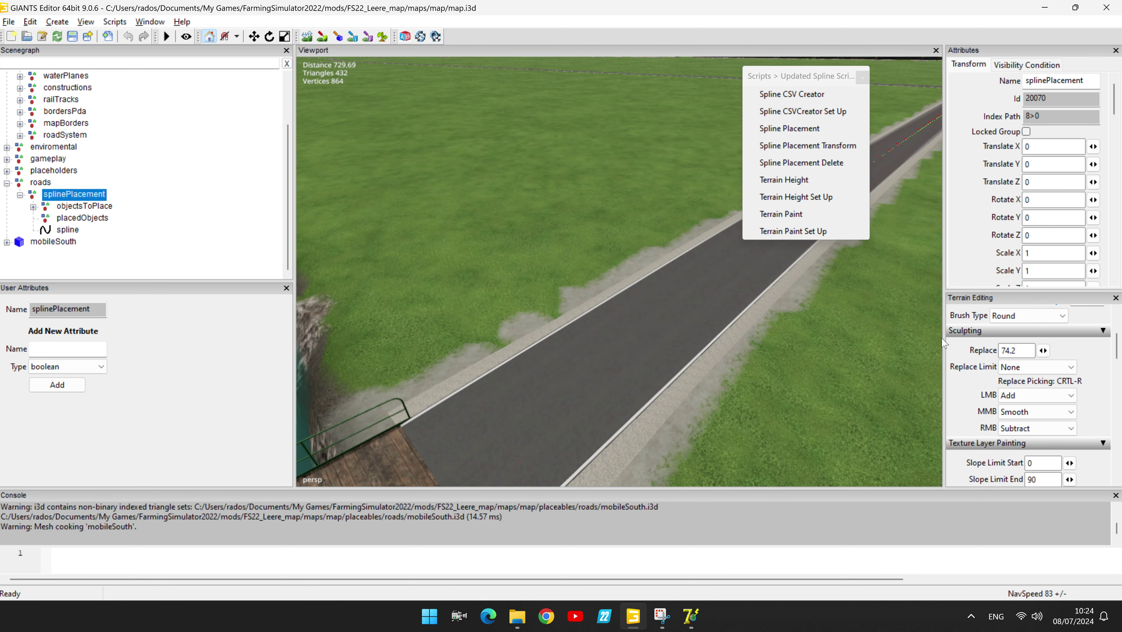
{"action": "scroll", "coordinate": [868, 309], "scroll_direction": "down", "scroll_amount": 2}
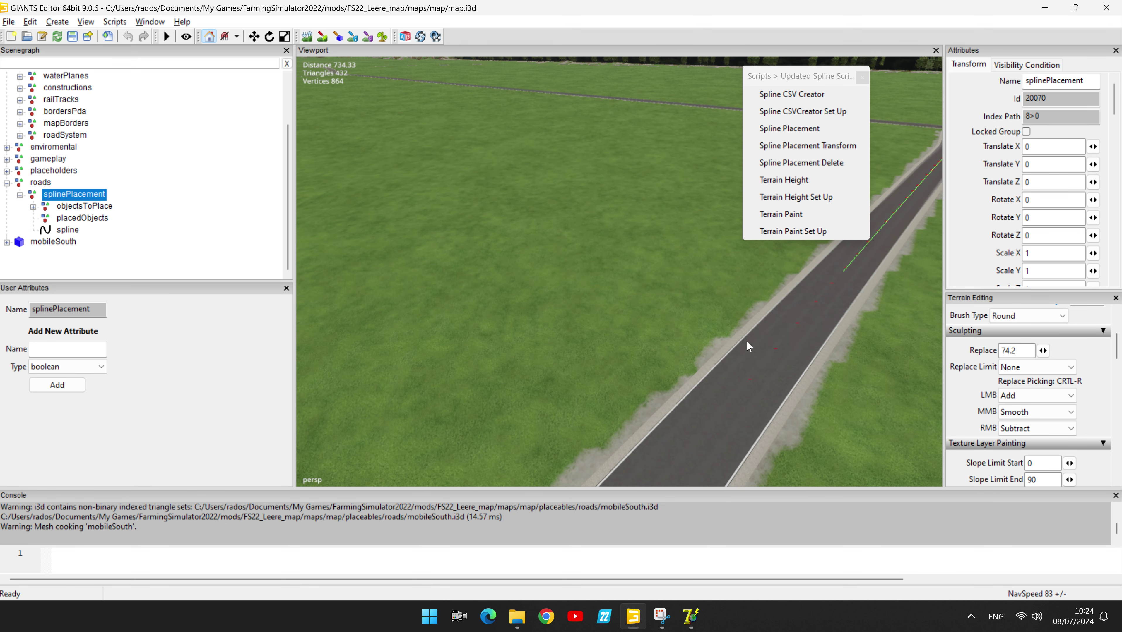
Move the spline out of splinePlacement into the placeholders group and turn off its visibility
{"action": "right_click_drag", "start_coordinate": [745, 340], "coordinate": [732, 371]}
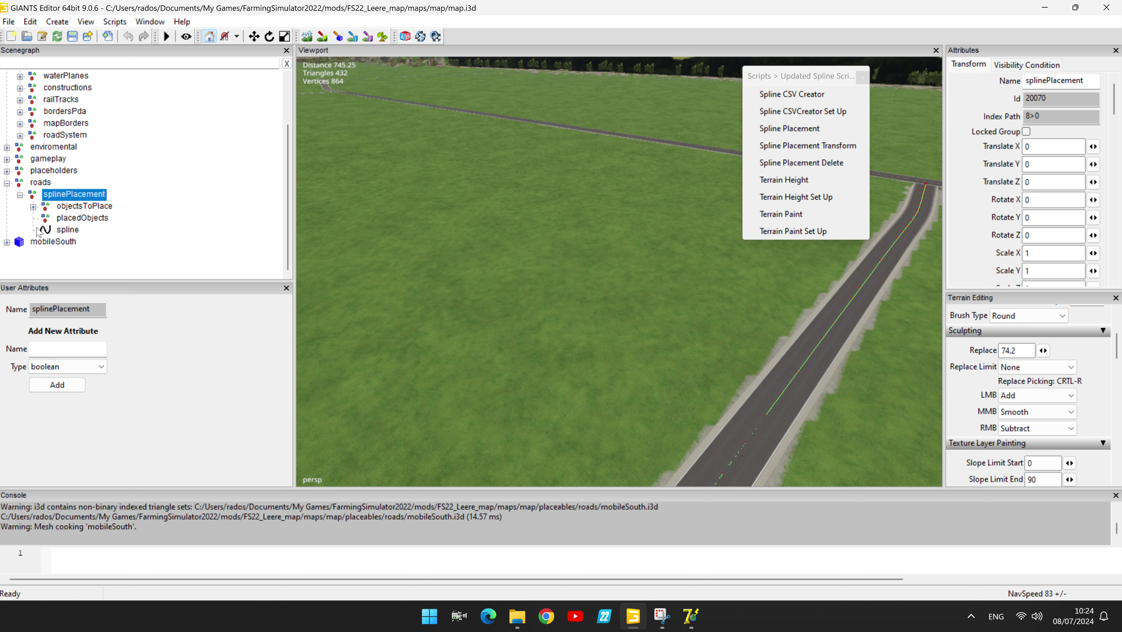
{"action": "left_click", "coordinate": [50, 232]}
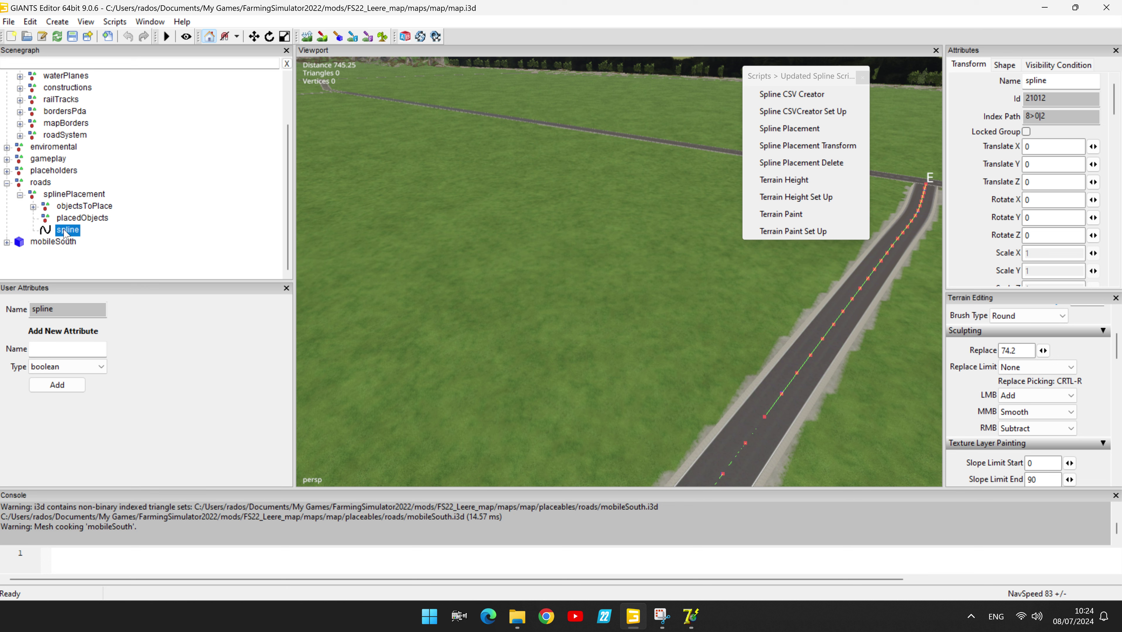
{"action": "left_click_drag", "start_coordinate": [66, 234], "coordinate": [53, 170]}
{"action": "scroll", "coordinate": [1054, 257], "scroll_direction": "down", "scroll_amount": 2}
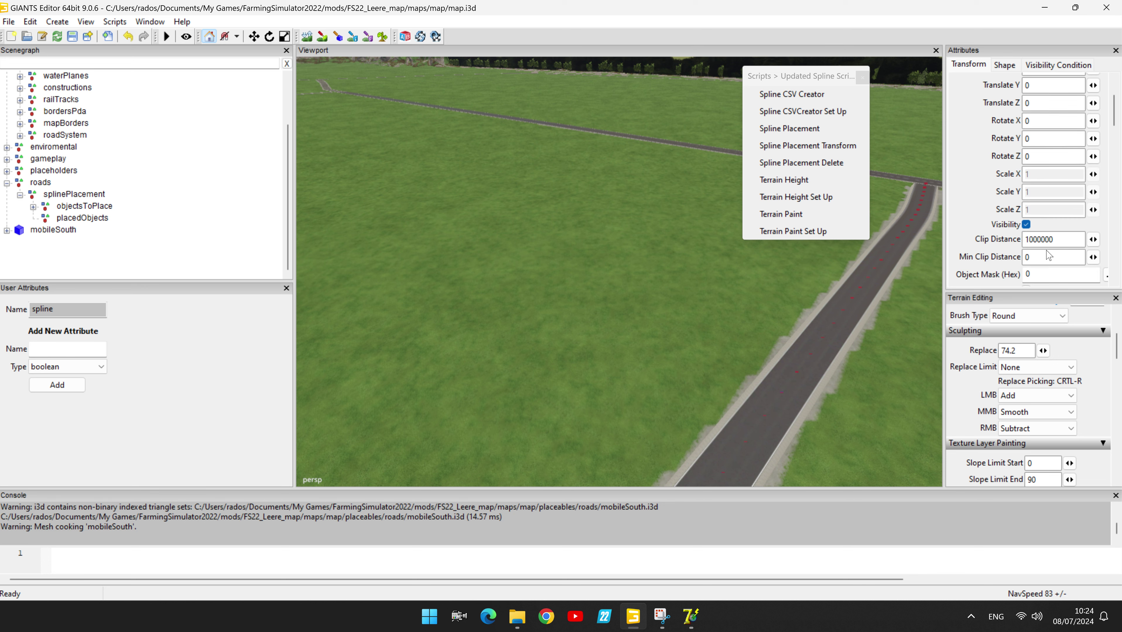
{"action": "left_click", "coordinate": [1026, 225]}
Set the mobileSouth road's Translate Y to 0.15 at the junction with the main road
{"action": "right_click_drag", "start_coordinate": [744, 411], "coordinate": [820, 324]}
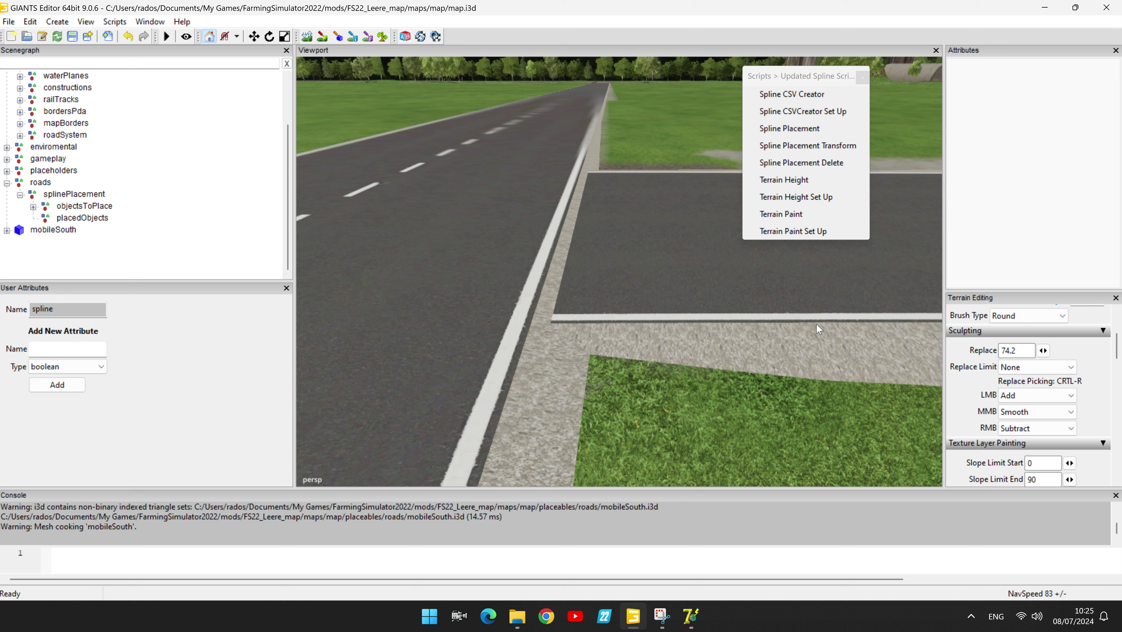
{"action": "left_click", "coordinate": [635, 294]}
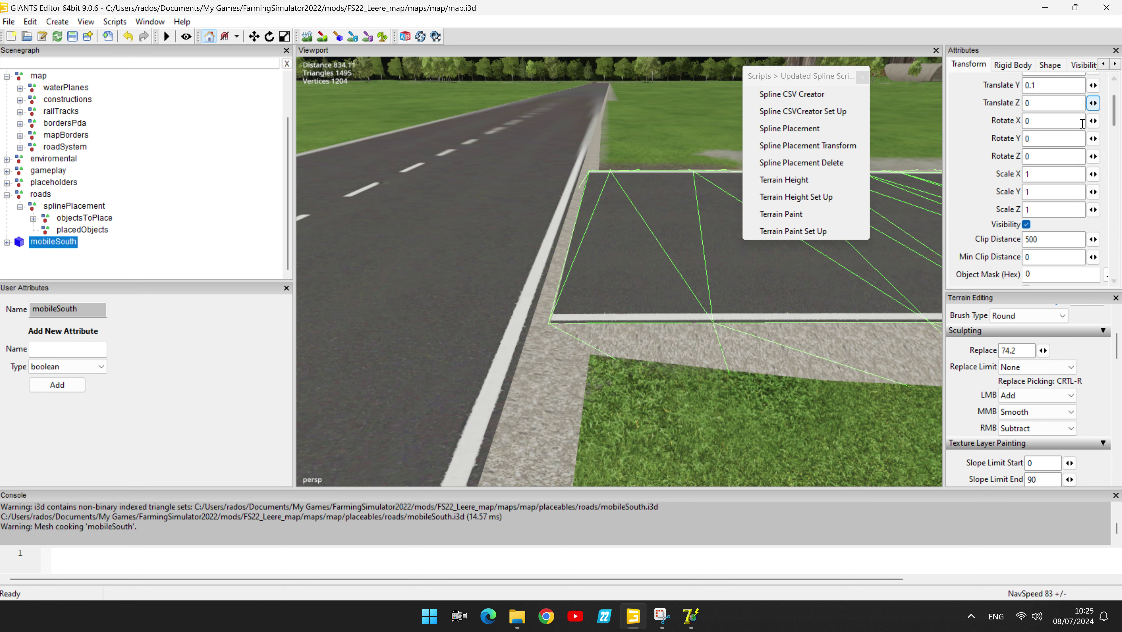
{"action": "scroll", "coordinate": [1062, 120], "scroll_direction": "up", "scroll_amount": 3}
{"action": "double_click", "coordinate": [1042, 164]}
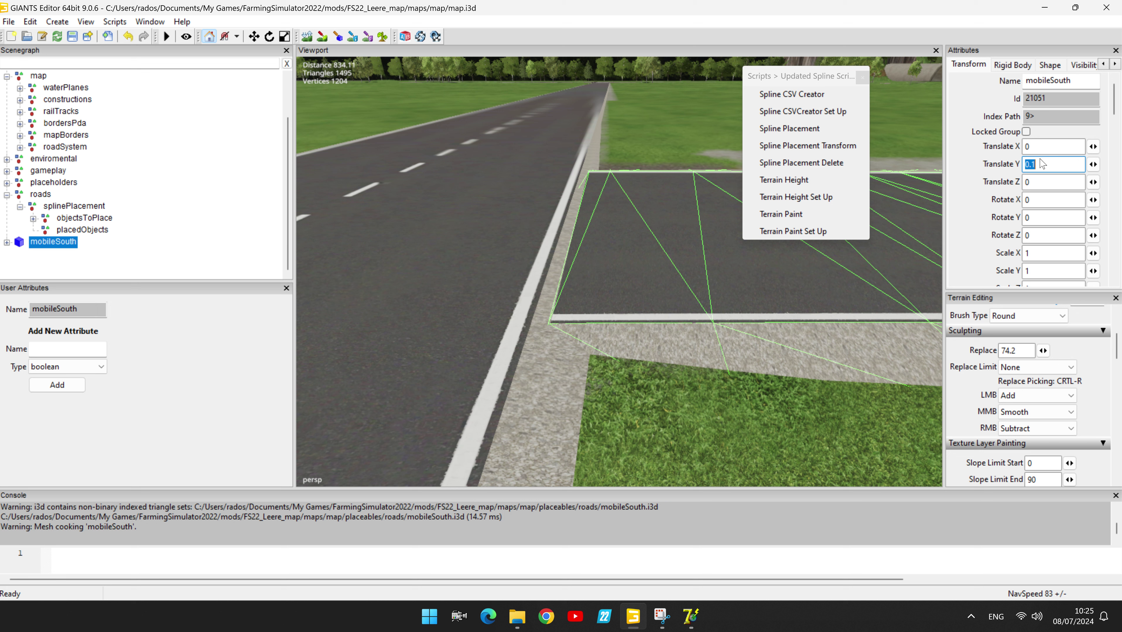
{"action": "left_click", "coordinate": [1039, 164]}
{"action": "type", "text": "5"}
{"action": "key", "text": "Return"}
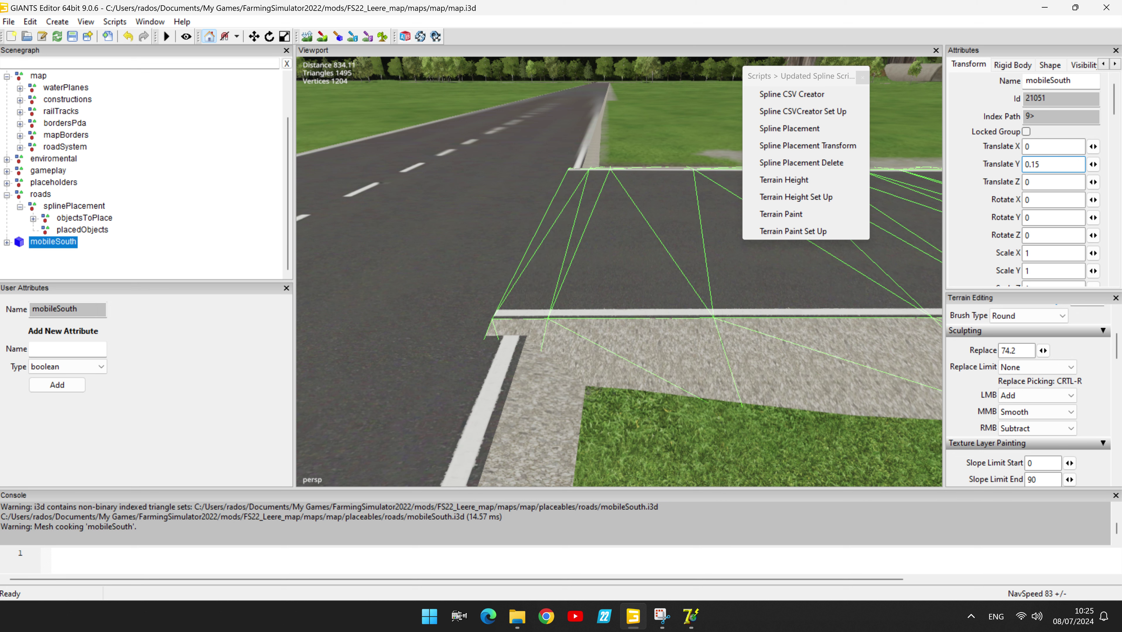
Try Translate Y values of 0.1, 0.13, 0.11 and 0.12 on the mobileSouth road at the main road junction
{"action": "key", "text": "BackSpace"}
{"action": "key", "text": "Return"}
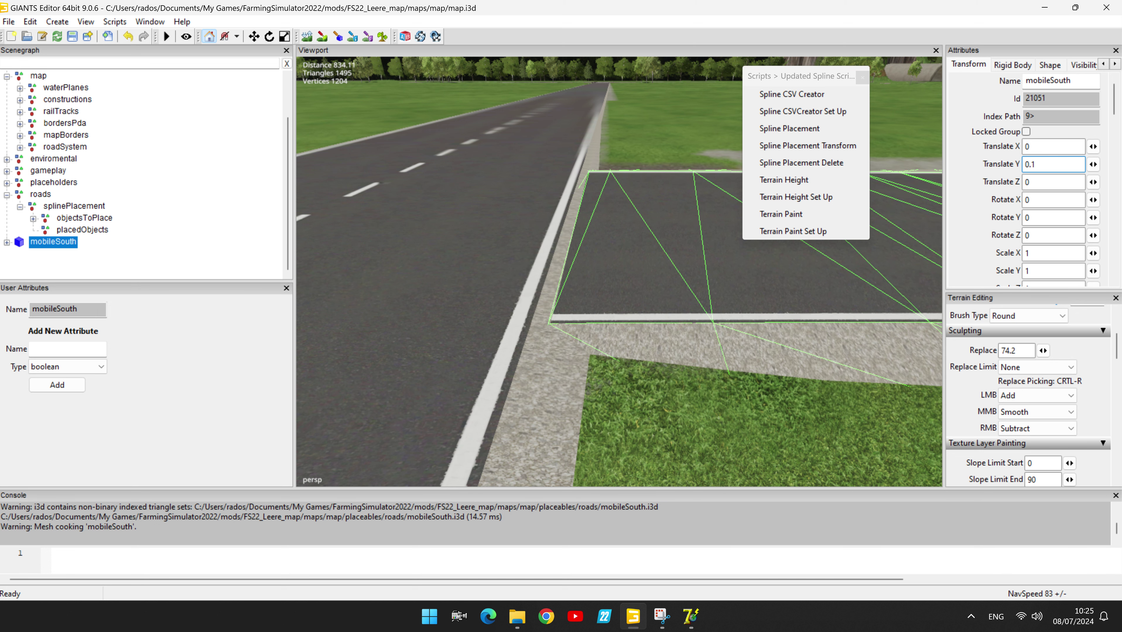
{"action": "type", "text": "3"}
{"action": "key", "text": "Return"}
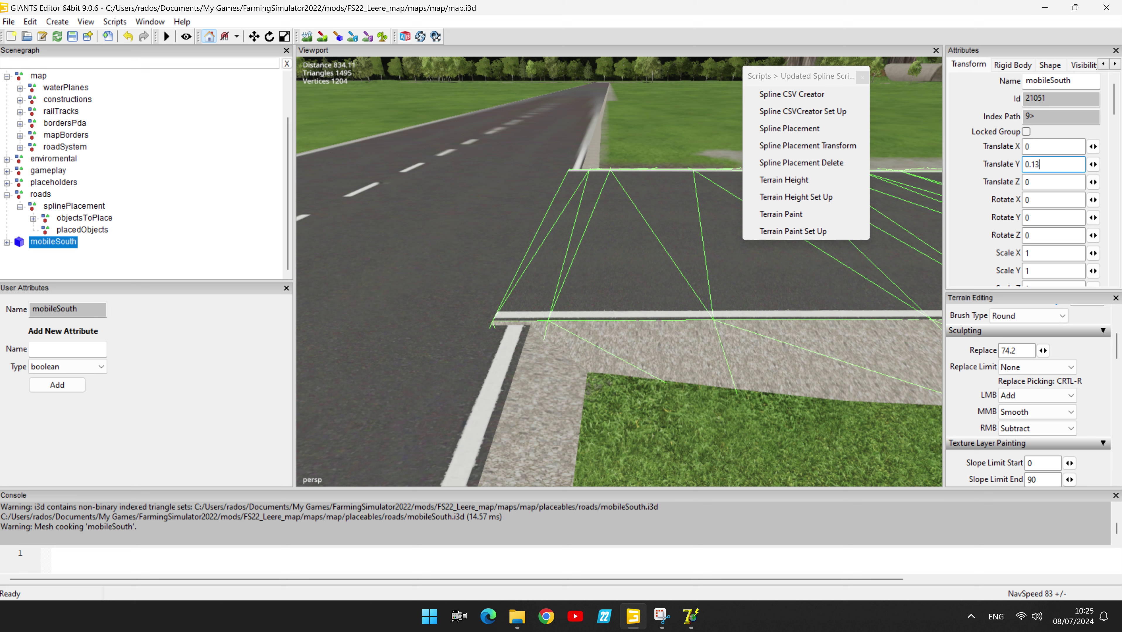
{"action": "key", "text": "BackSpace"}
{"action": "key", "text": "Return"}
{"action": "type", "text": "1"}
{"action": "key", "text": "Return"}
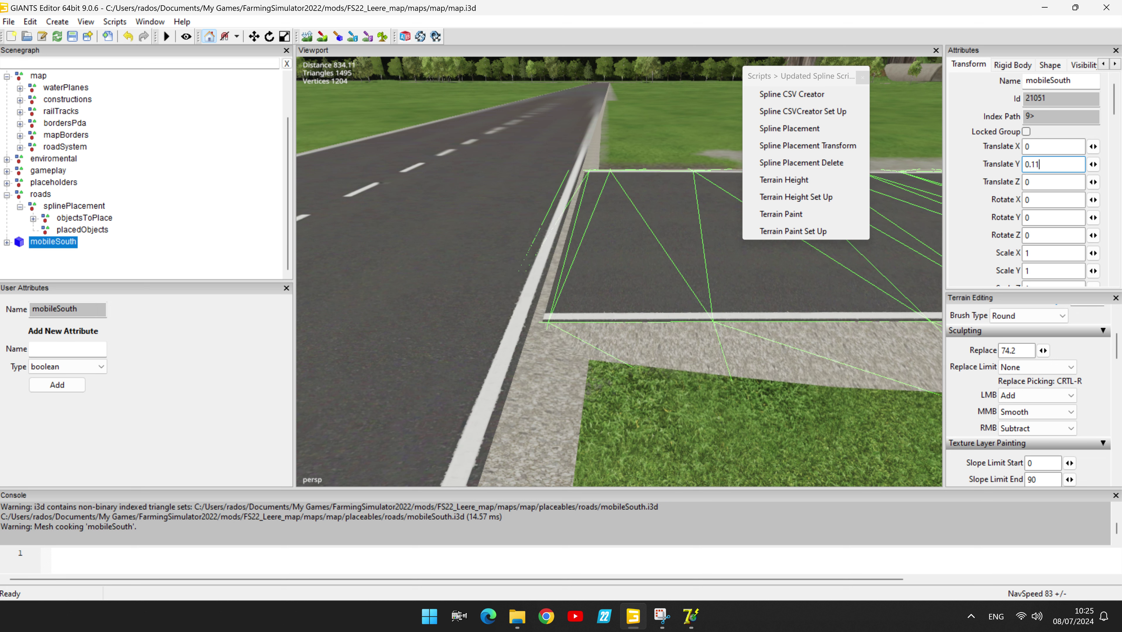
{"action": "key", "text": "Return"}
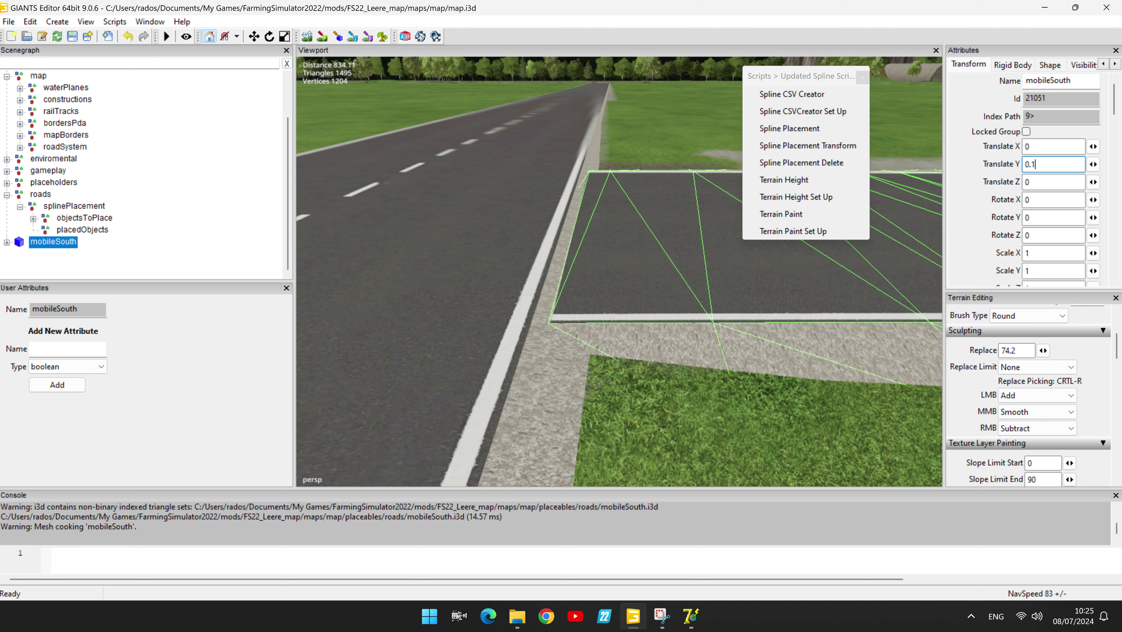
{"action": "type", "text": "2"}
{"action": "key", "text": "Return"}
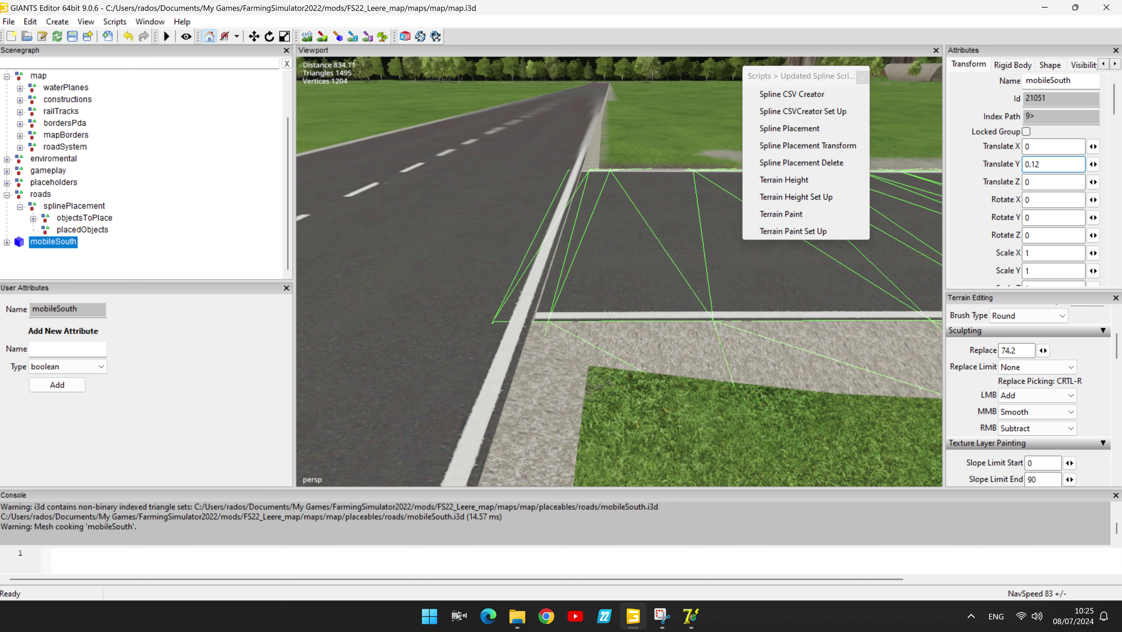
Try finer Translate Y values between 0.122 and 0.128 on the mobileSouth road, including 0.126, 0.123 and 0.1228
{"action": "type", "text": "8"}
{"action": "key", "text": "Return"}
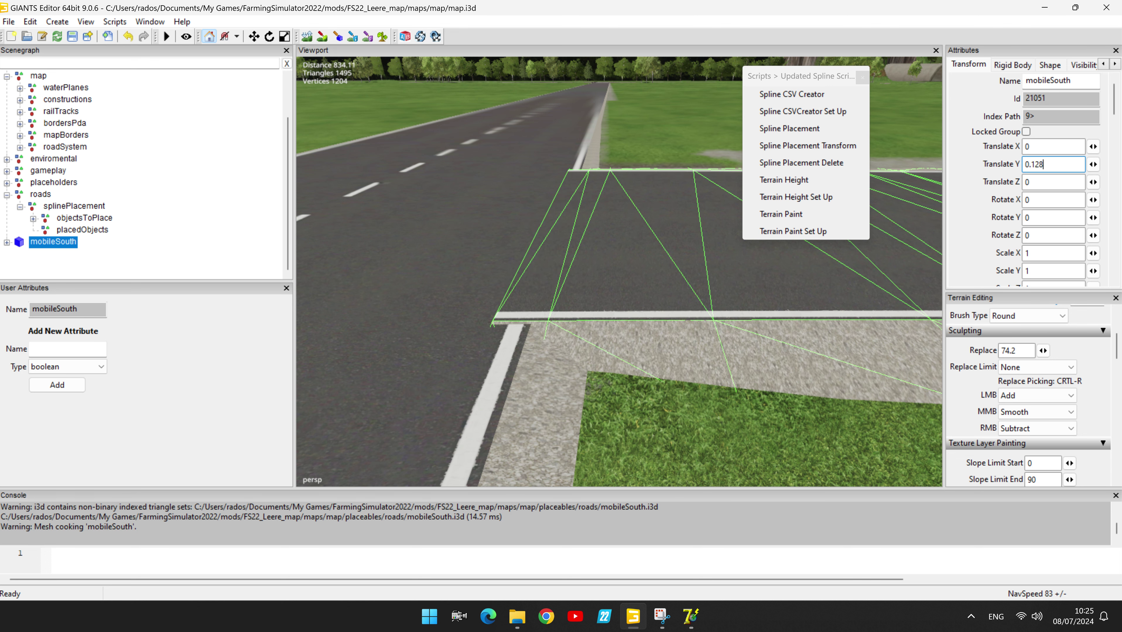
{"action": "key", "text": "BackSpace"}
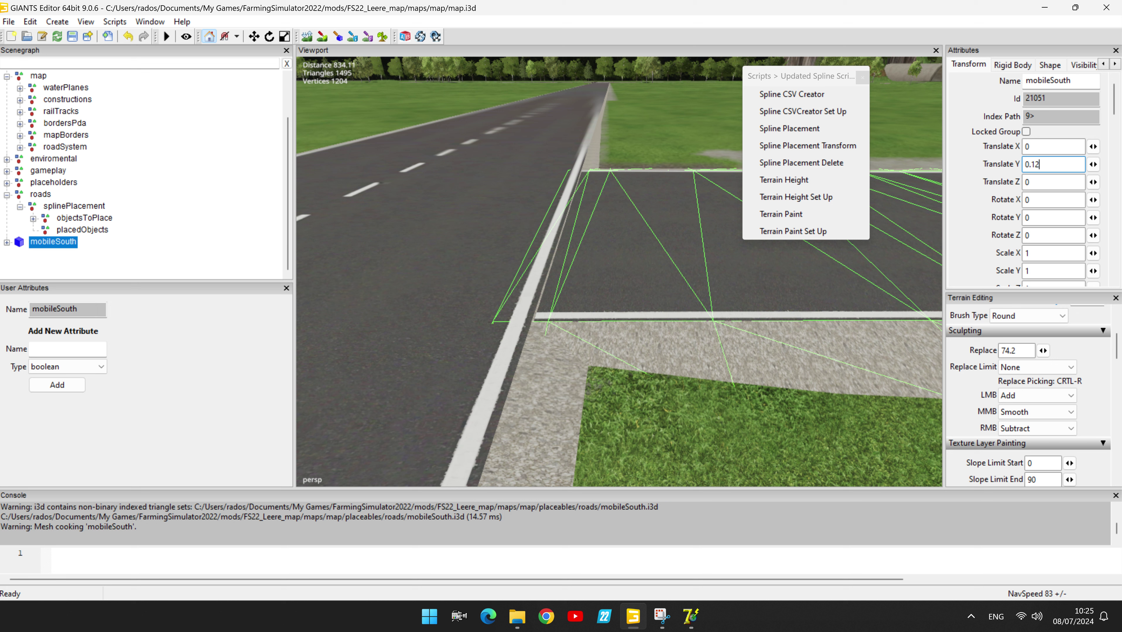
{"action": "type", "text": "6"}
{"action": "key", "text": "Return"}
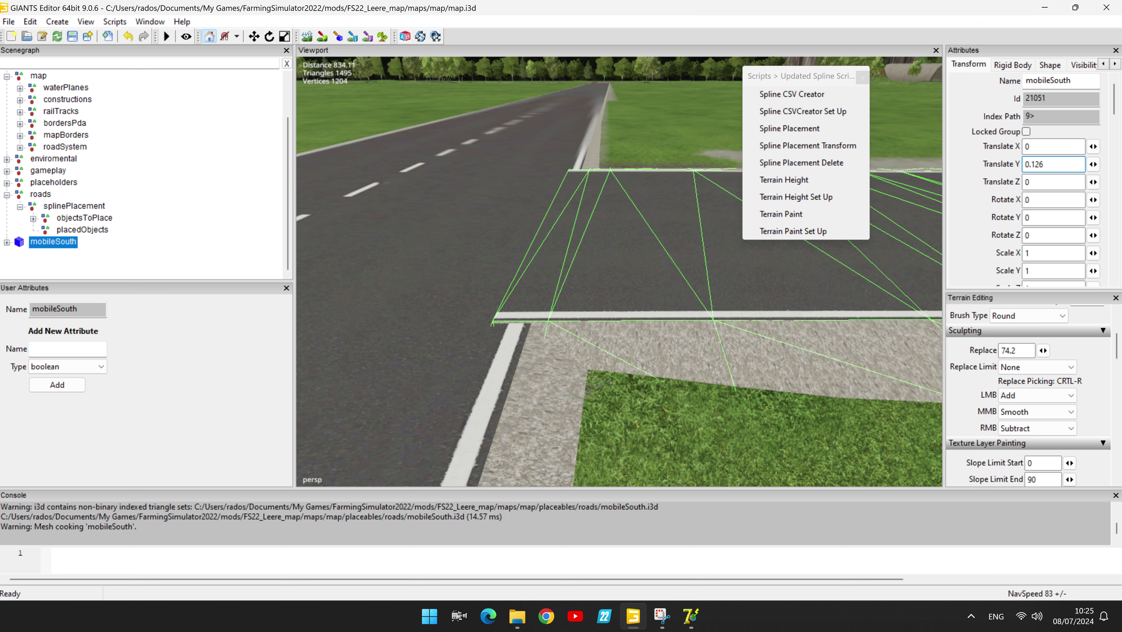
{"action": "key", "text": "BackSpace"}
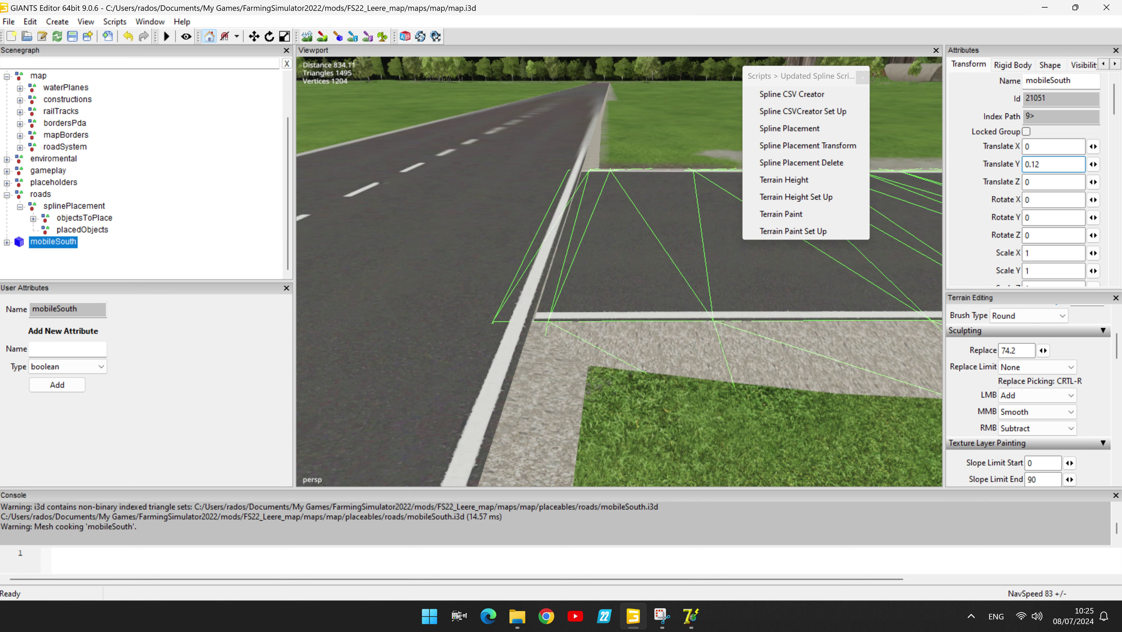
{"action": "type", "text": "3"}
{"action": "key", "text": "BackSpace"}
{"action": "type", "text": "2"}
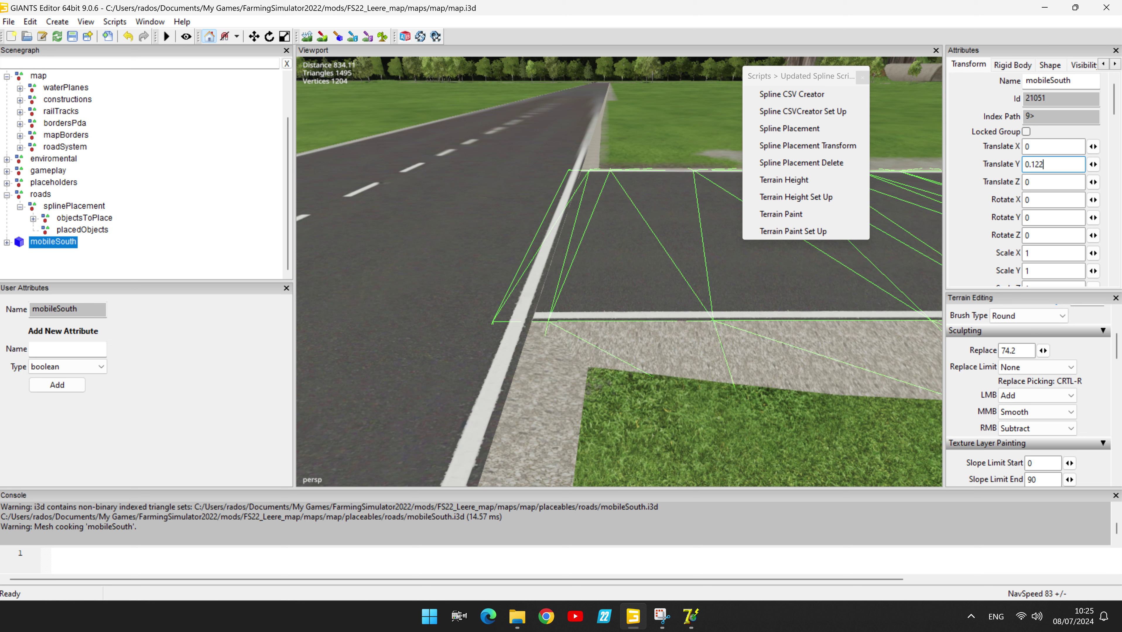
{"action": "key", "text": "BackSpace"}
{"action": "type", "text": "3"}
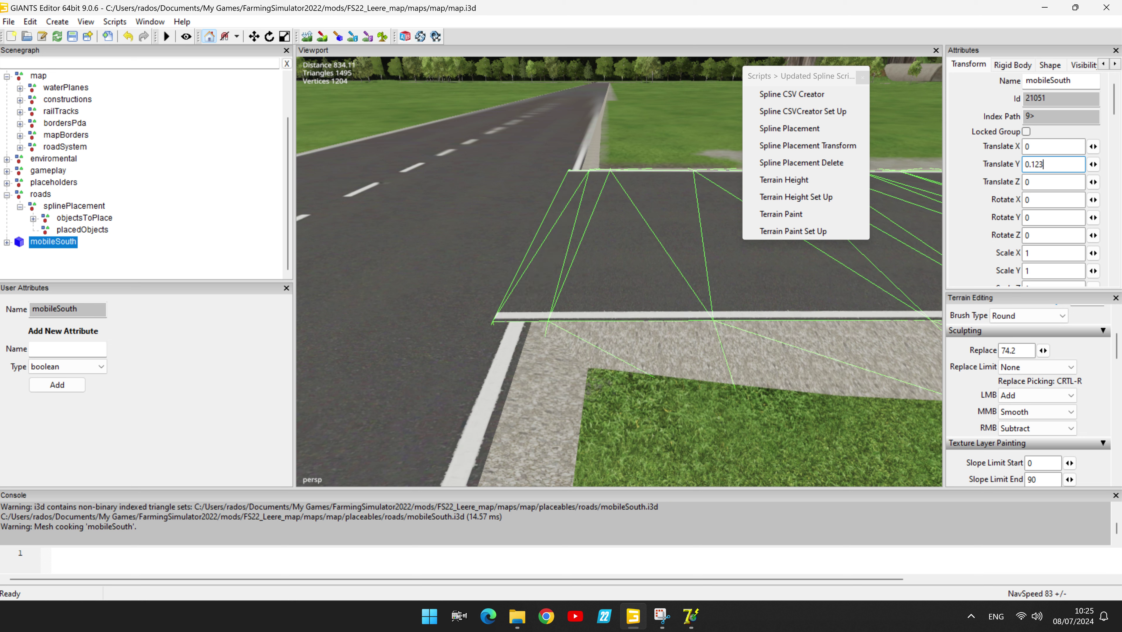
{"action": "key", "text": "BackSpace"}
{"action": "type", "text": "2"}
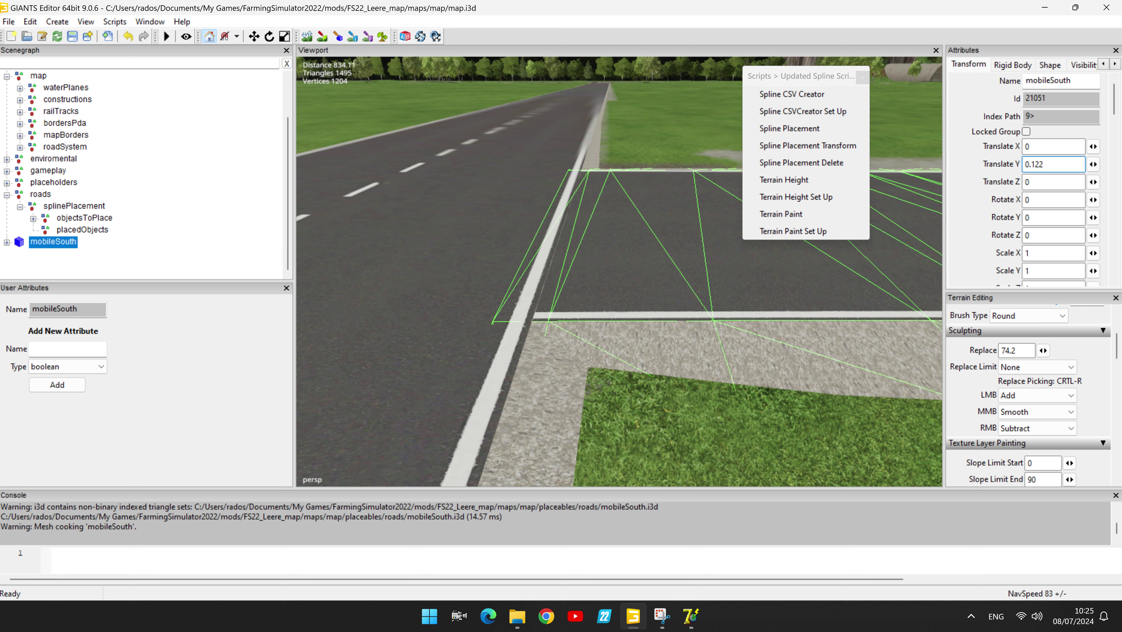
{"action": "type", "text": "8"}
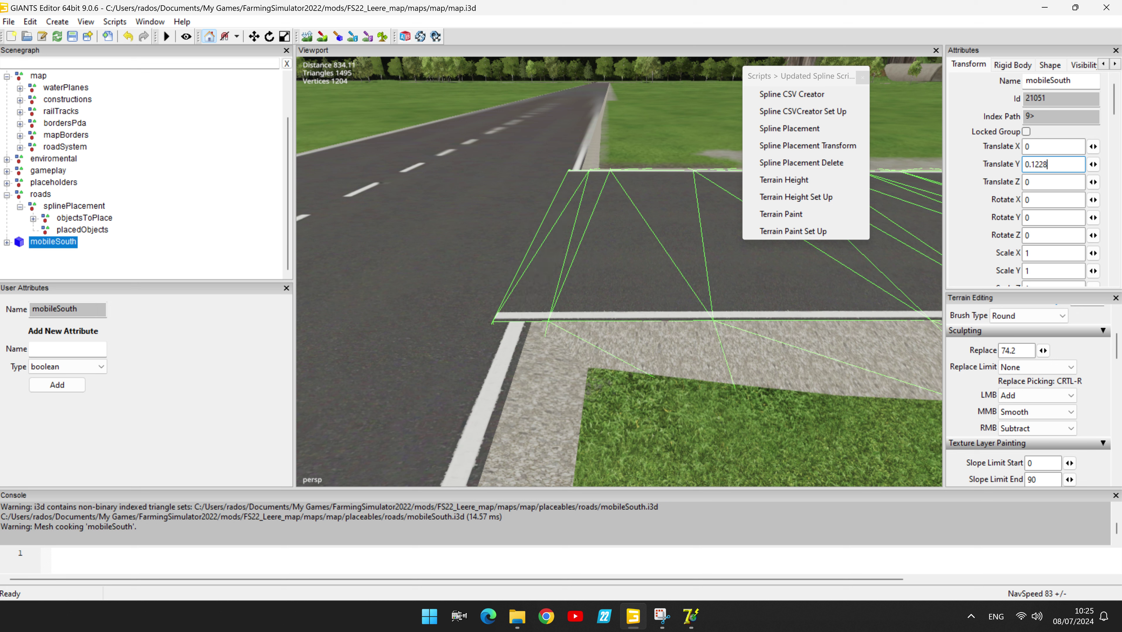
{"action": "key", "text": "BackSpace"}
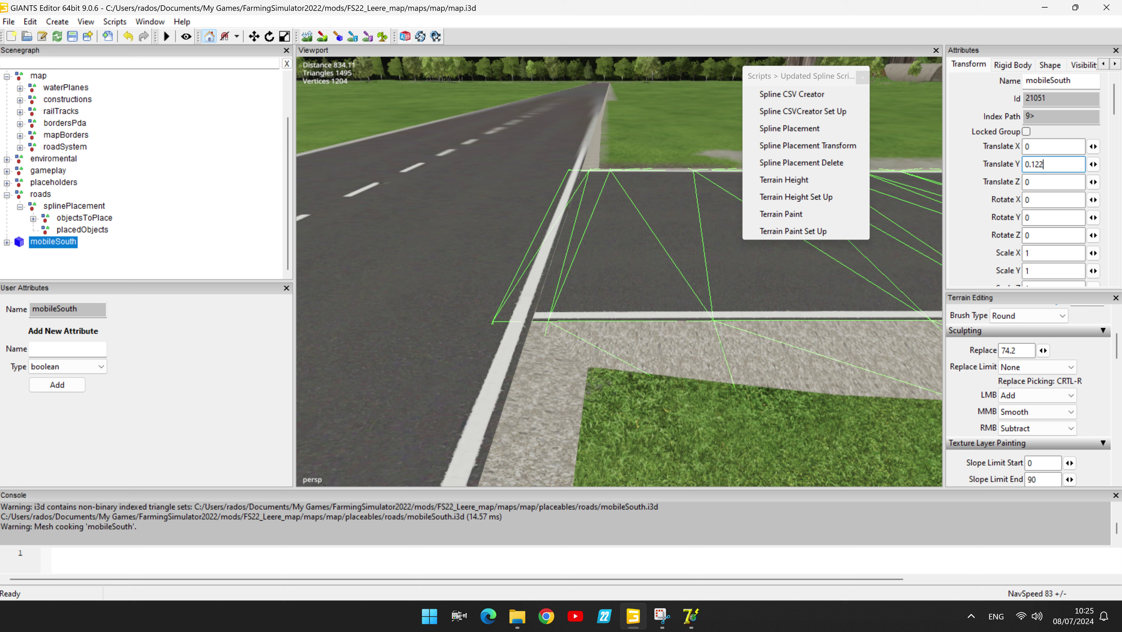
Set the mobileSouth road's Translate Y to 0.1224
{"action": "type", "text": "6"}
{"action": "key", "text": "BackSpace"}
{"action": "type", "text": "5"}
{"action": "key", "text": "BackSpace"}
{"action": "type", "text": "4"}
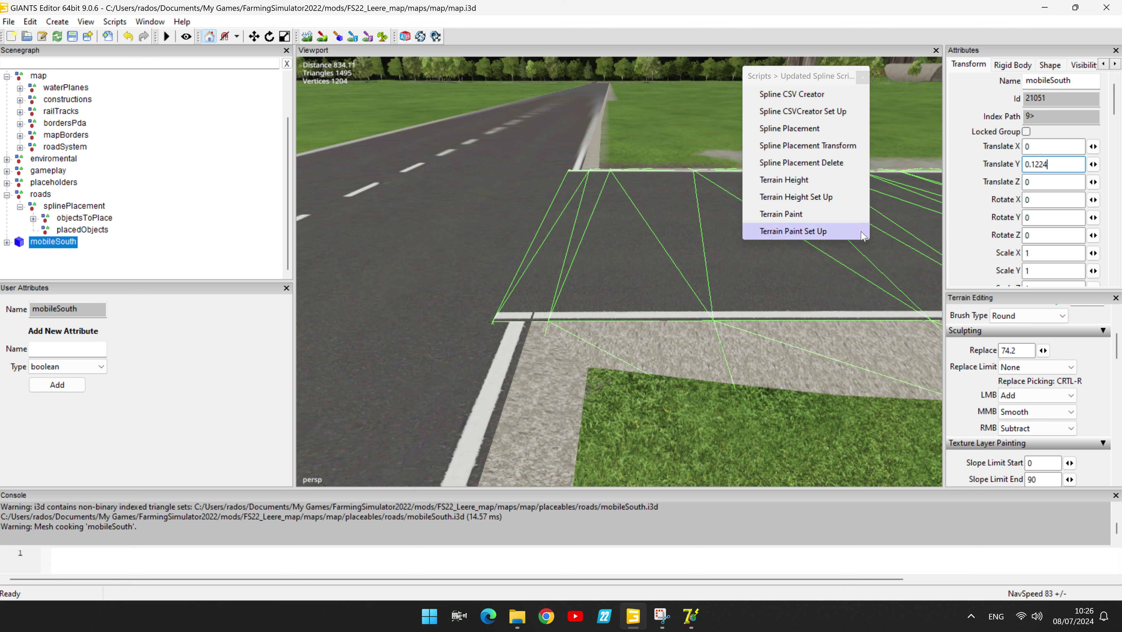
{"action": "left_click", "coordinate": [843, 262]}
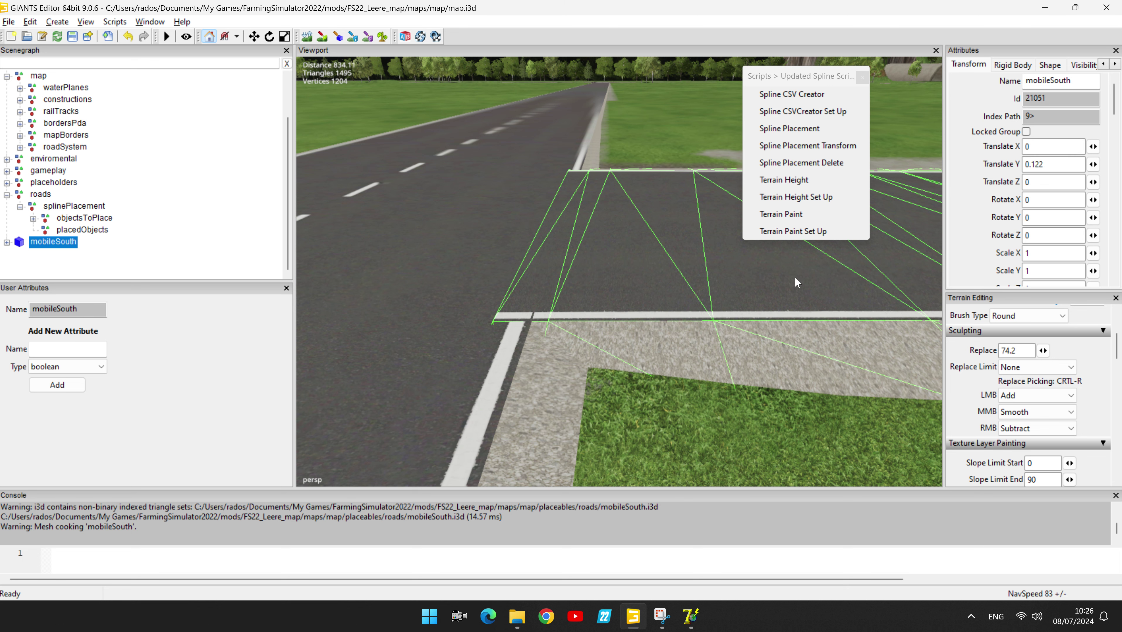
Try shifting the mobileSouth road about -2.263 along Z, and clear its Translate Z back to 0
{"action": "right_click_drag", "start_coordinate": [799, 282], "coordinate": [927, 377]}
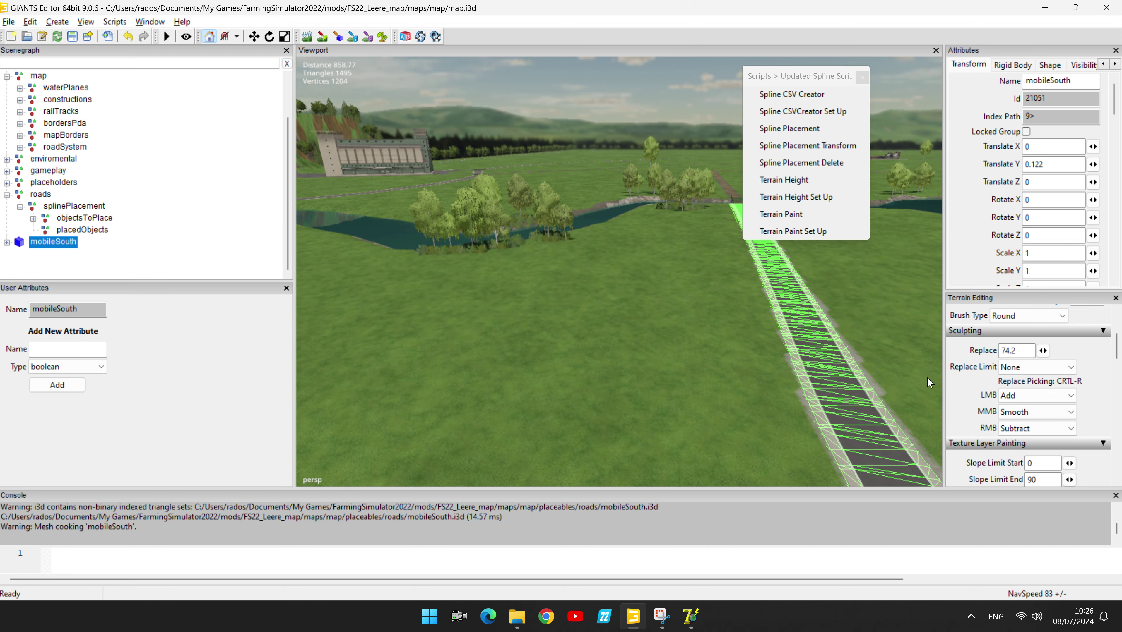
{"action": "right_click_drag", "start_coordinate": [799, 310], "coordinate": [768, 275]}
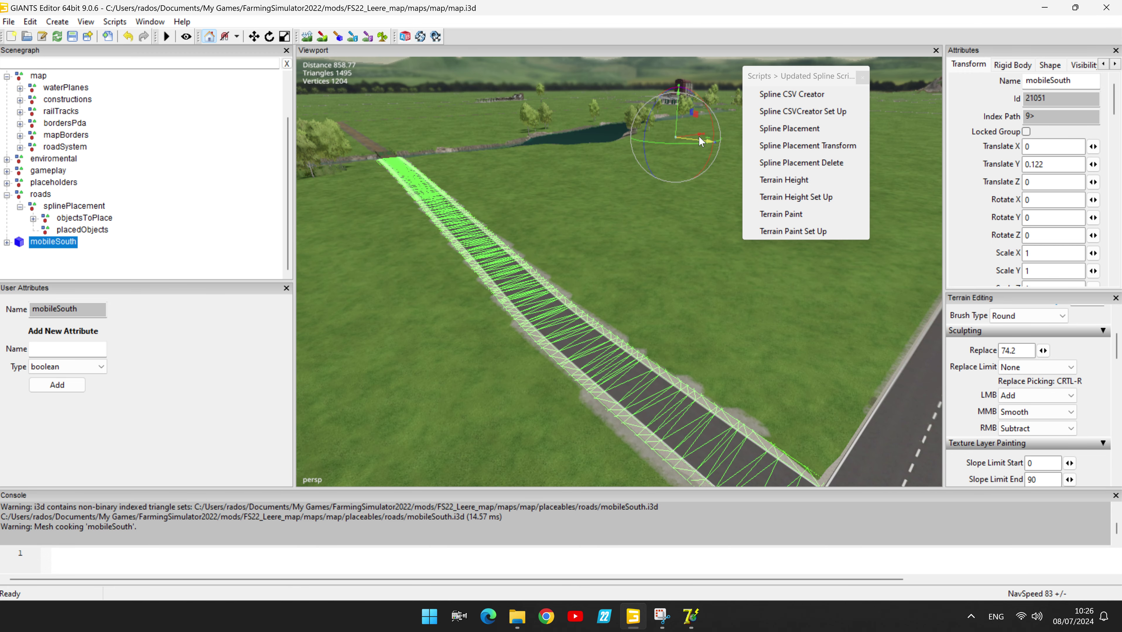
{"action": "left_click_drag", "start_coordinate": [699, 137], "coordinate": [698, 136]}
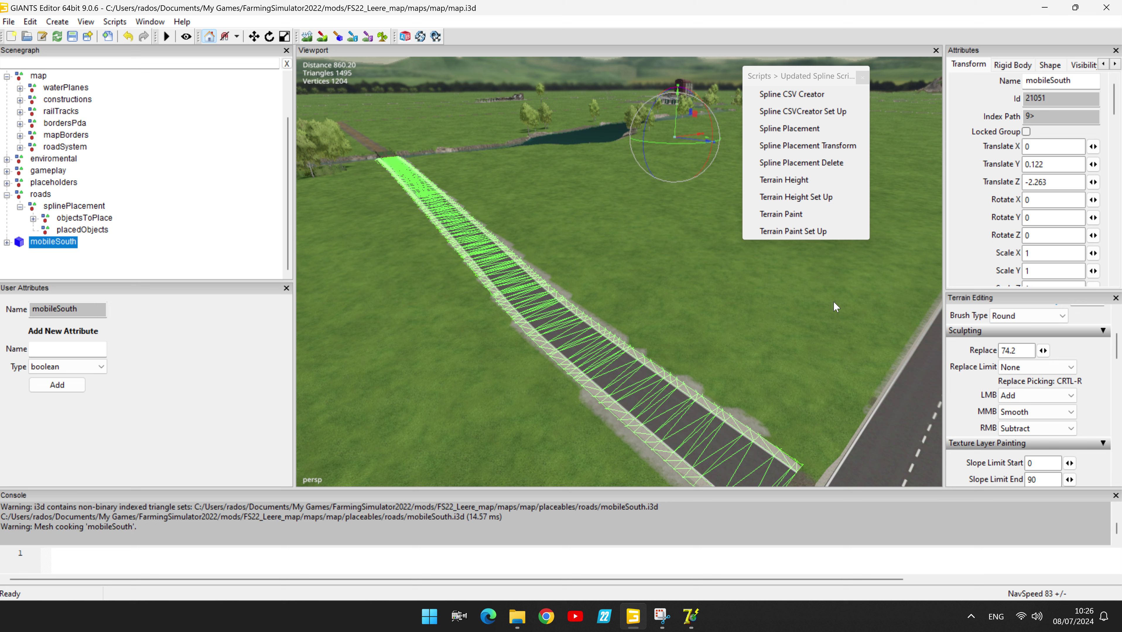
{"action": "left_click", "coordinate": [1046, 181]}
{"action": "key", "text": "BackSpace"}
{"action": "key", "text": "BackSpace"}
{"action": "key", "text": "BackSpace"}
{"action": "key", "text": "BackSpace"}
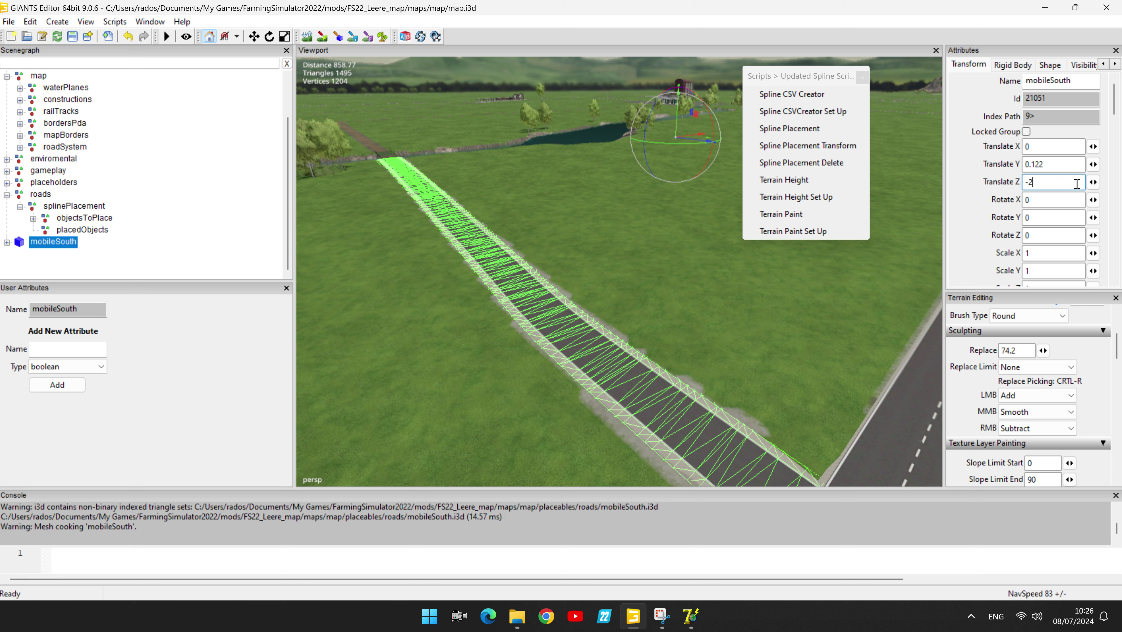
{"action": "key", "text": "BackSpace"}
Try Translate Z values of -0.6, -0.2, -0.1 and -0.08 to fit the mobileSouth road's end against the main road
{"action": "middle_click_drag", "start_coordinate": [877, 364], "coordinate": [875, 351]}
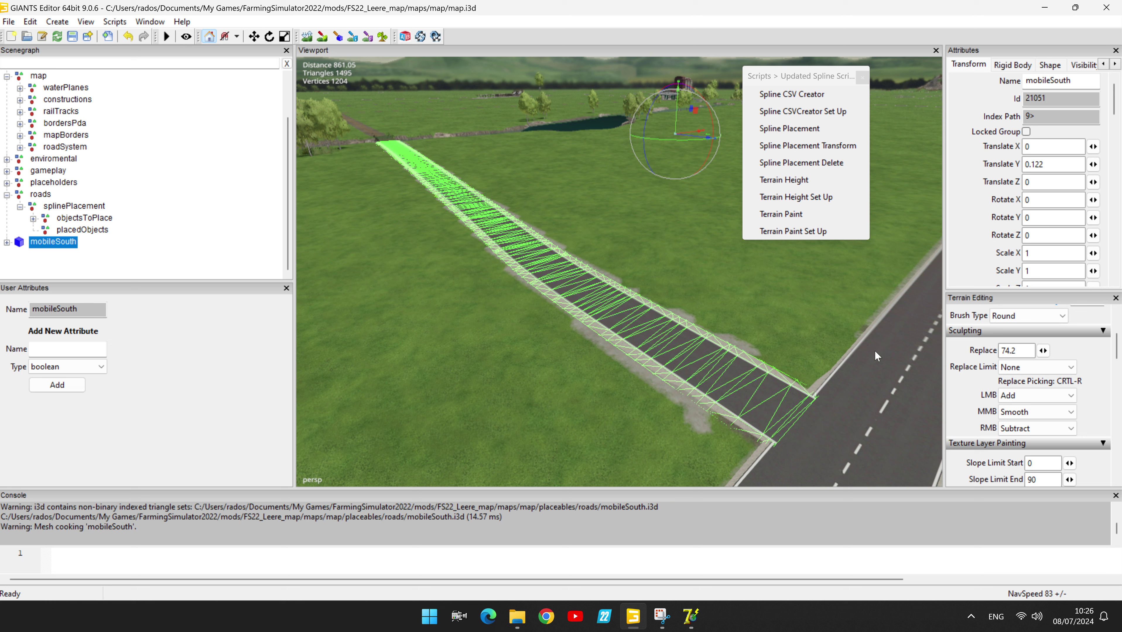
{"action": "double_click", "coordinate": [1027, 182]}
{"action": "type", "text": "-0.6"}
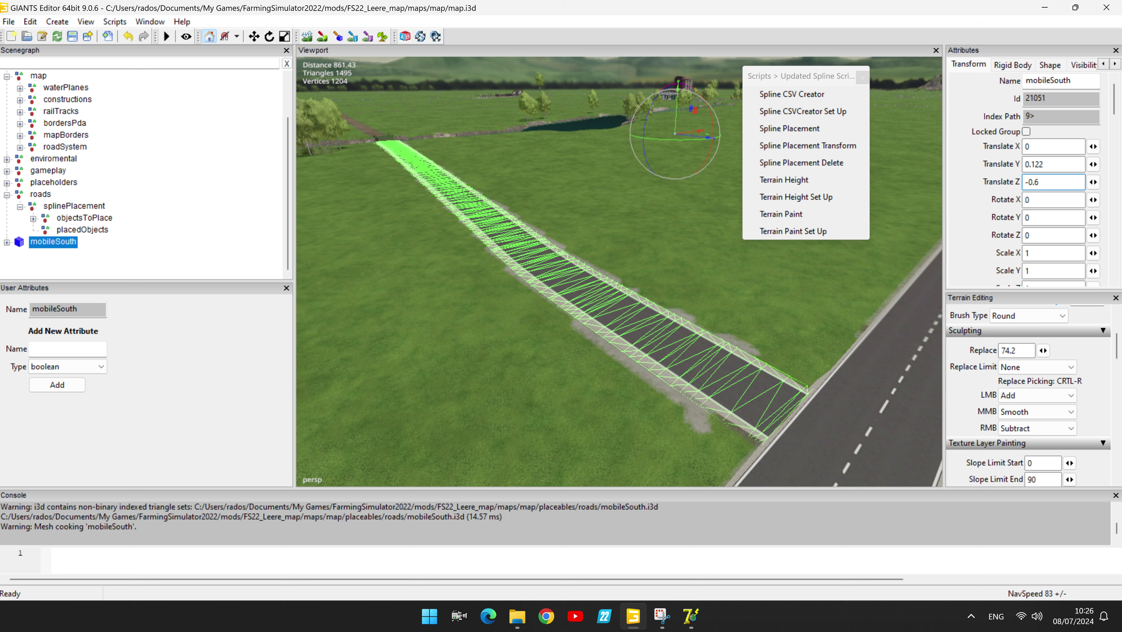
{"action": "key", "text": "BackSpace"}
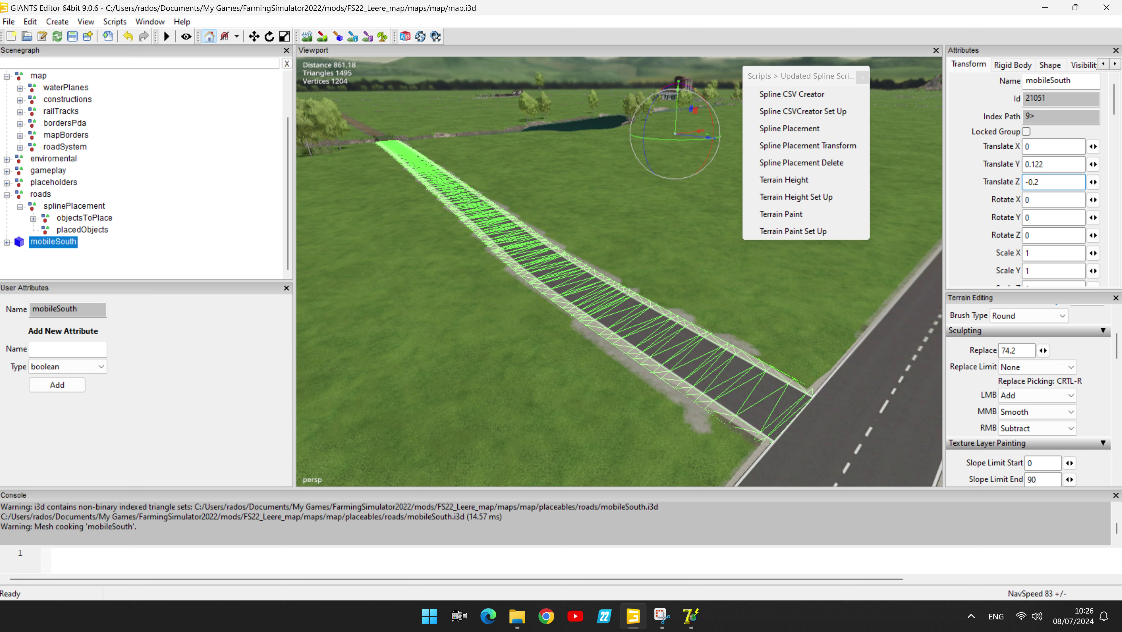
{"action": "key", "text": "BackSpace"}
{"action": "type", "text": "1"}
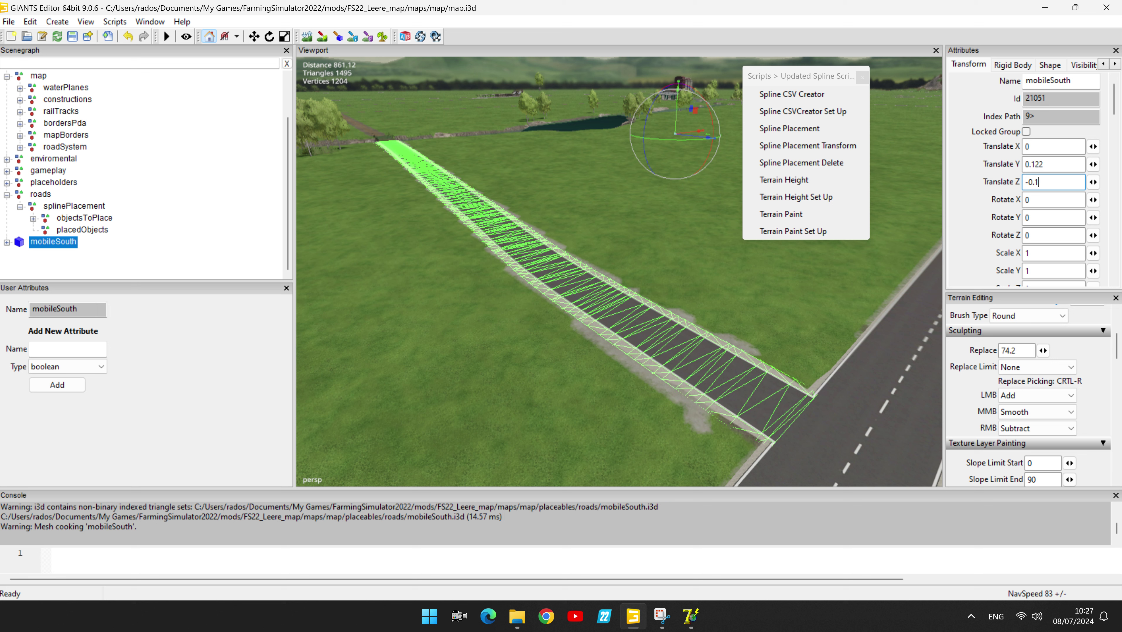
{"action": "key", "text": "BackSpace"}
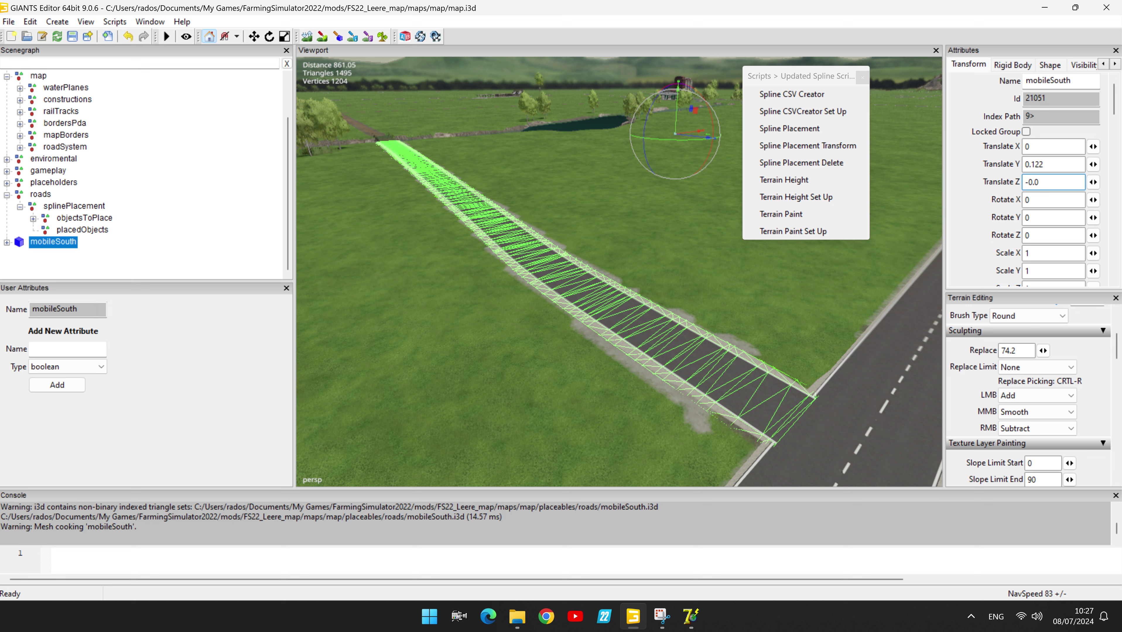
{"action": "type", "text": "08"}
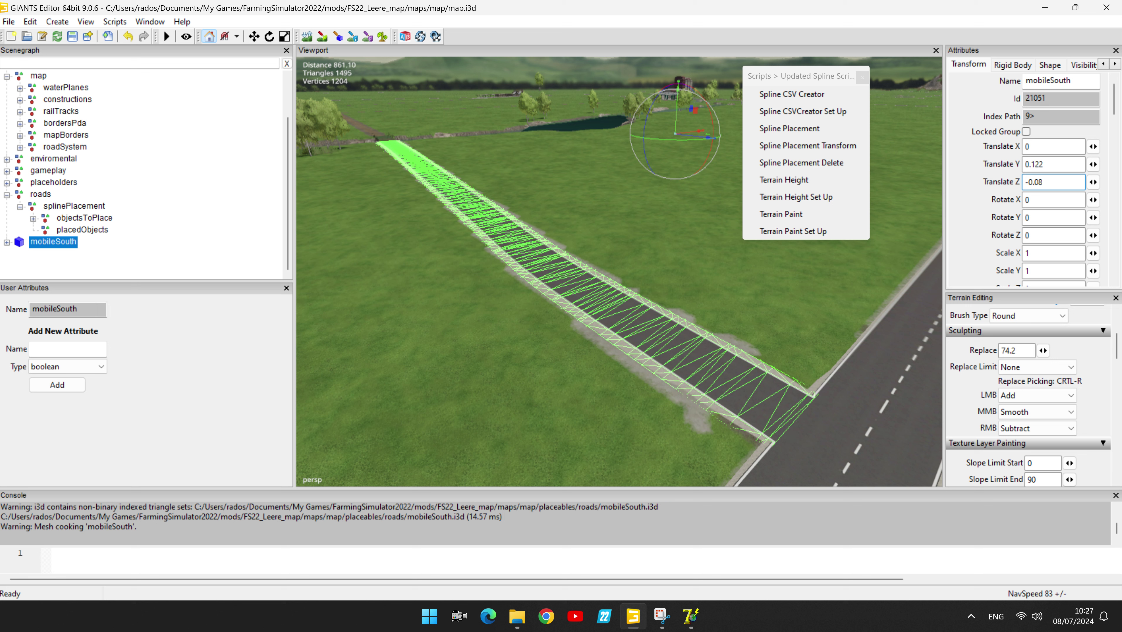
{"action": "key", "text": "BackSpace"}
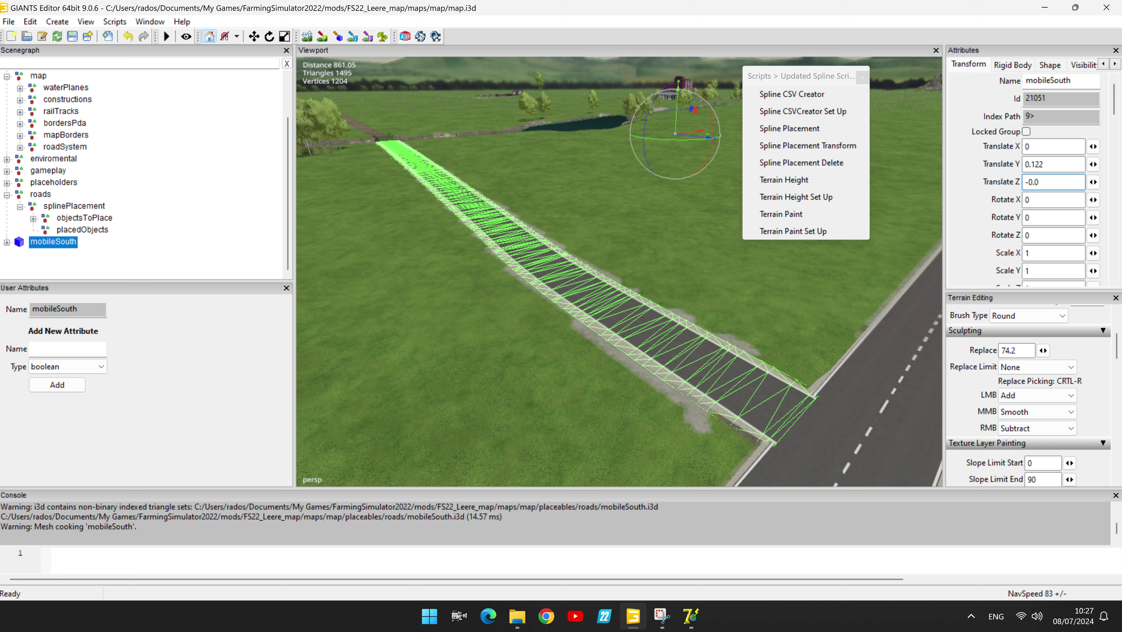
Set the mobileSouth road's Translate Z to -0.099 to align its end with the main road's edge
{"action": "type", "text": "6"}
{"action": "key", "text": "BackSpace"}
{"action": "type", "text": "3"}
{"action": "key", "text": "BackSpace"}
{"action": "type", "text": "9"}
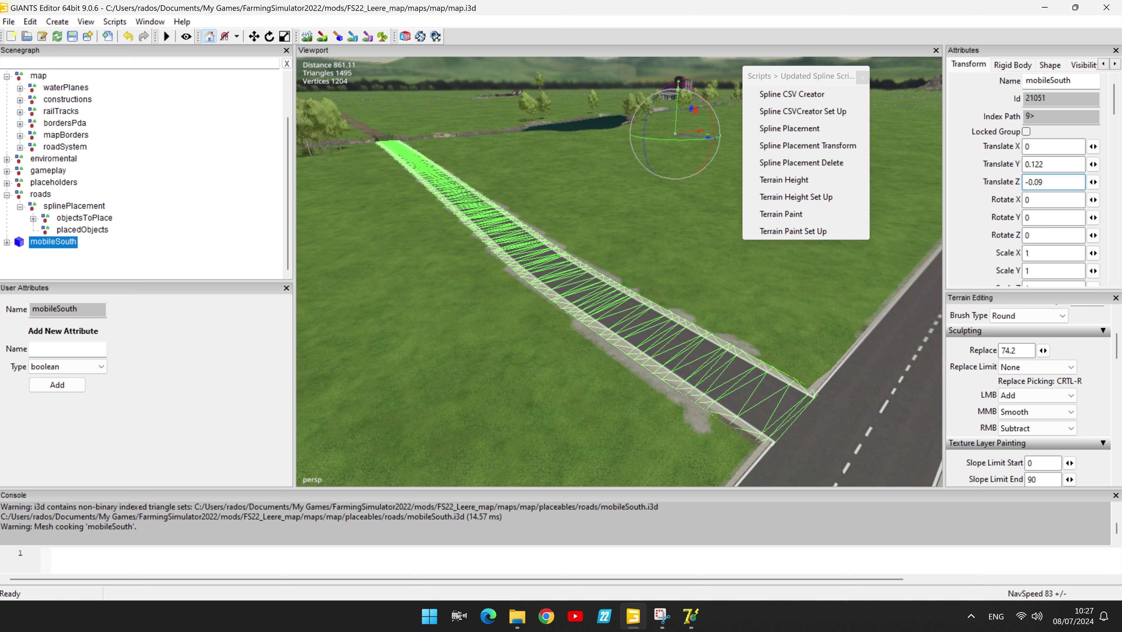
{"action": "middle_click_drag", "start_coordinate": [799, 362], "coordinate": [829, 336]}
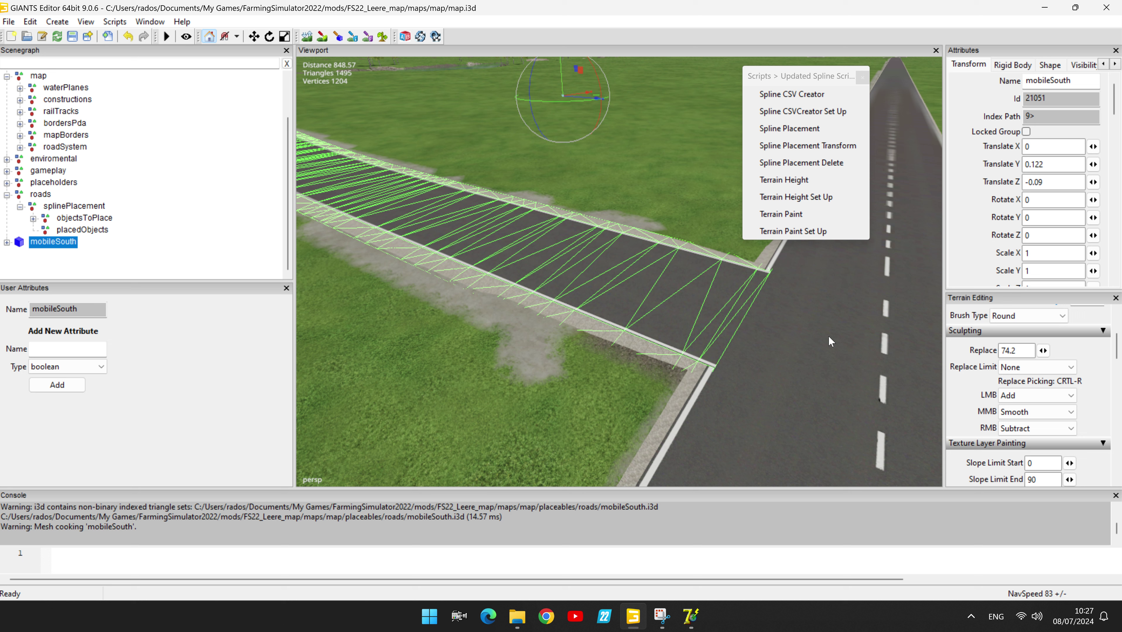
{"action": "left_click", "coordinate": [1050, 185]}
{"action": "type", "text": "8"}
{"action": "key", "text": "BackSpace"}
{"action": "type", "text": "9"}
Create a plane primitive and place it on the grass beside the mobileSouth road's bridge end
{"action": "right_click_drag", "start_coordinate": [468, 148], "coordinate": [586, 248]}
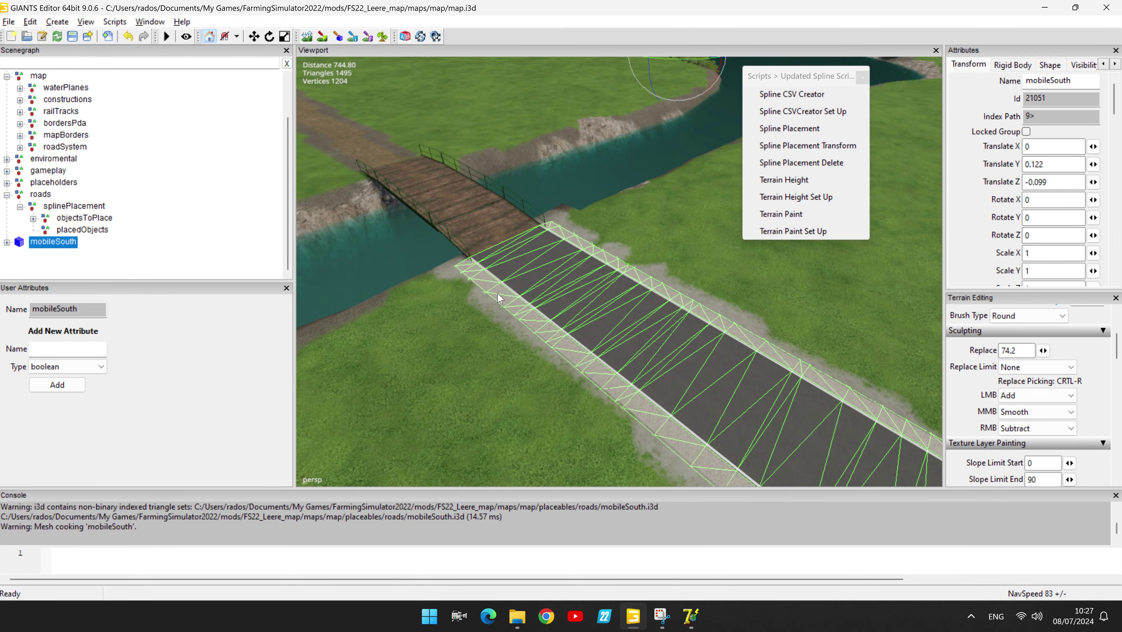
{"action": "right_click_drag", "start_coordinate": [498, 298], "coordinate": [559, 249]}
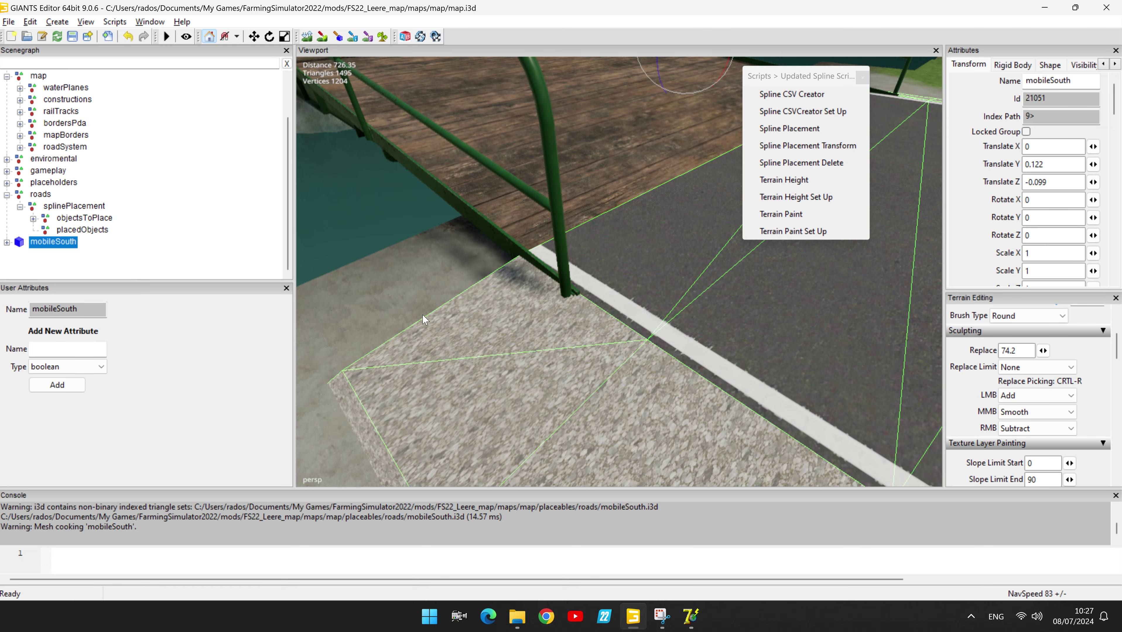
{"action": "right_click_drag", "start_coordinate": [423, 316], "coordinate": [608, 308]}
{"action": "right_click_drag", "start_coordinate": [698, 312], "coordinate": [930, 389]}
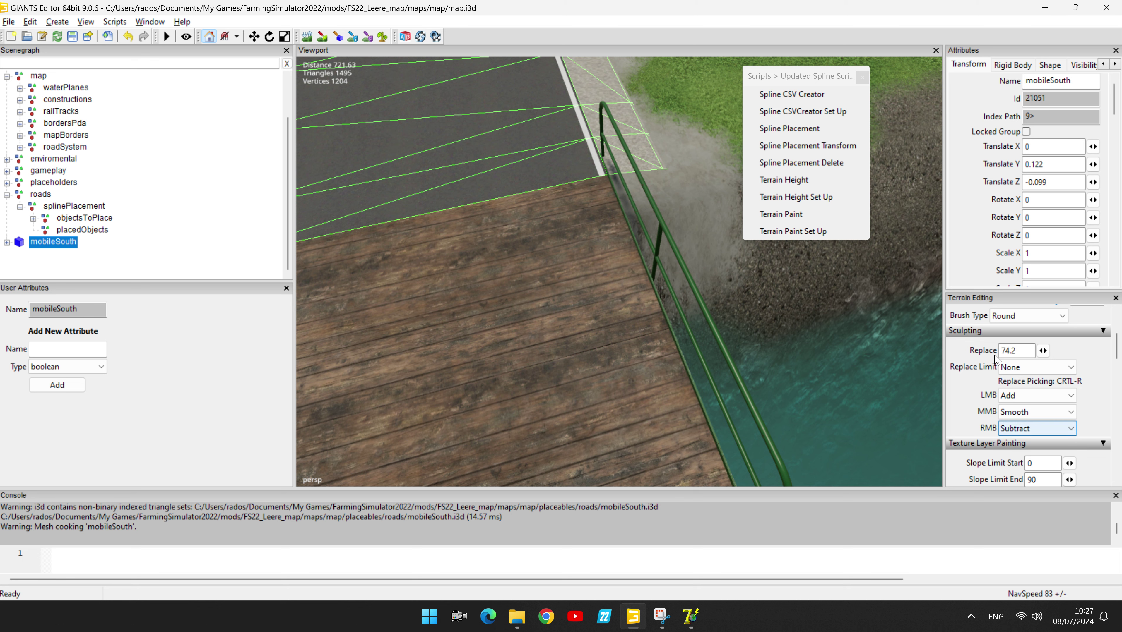
{"action": "right_click_drag", "start_coordinate": [781, 287], "coordinate": [610, 283]}
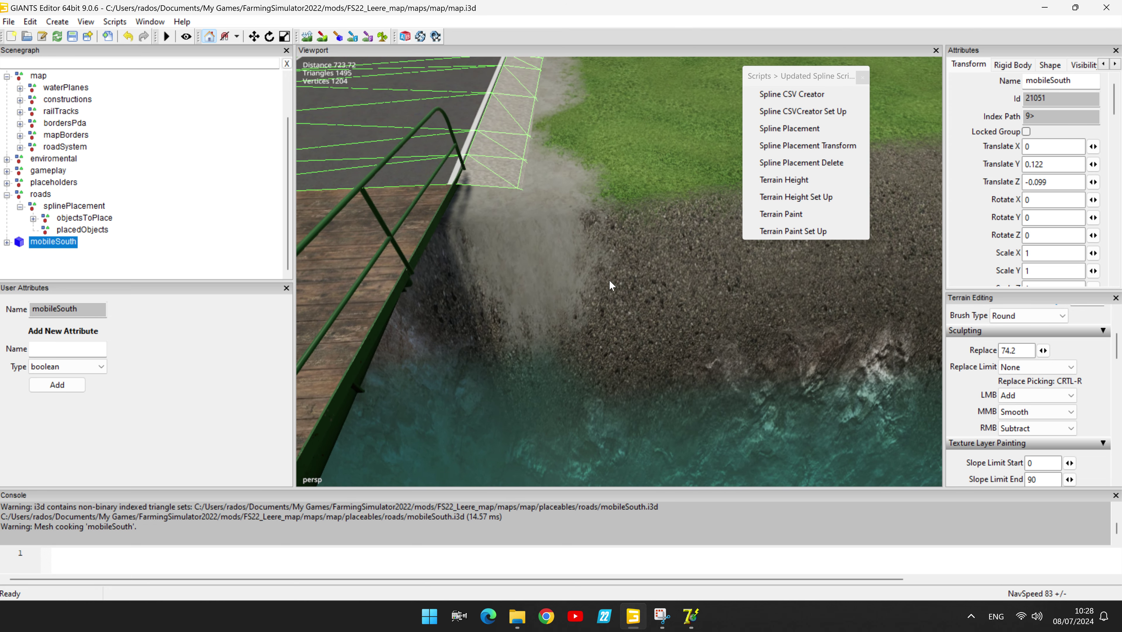
{"action": "left_click", "coordinate": [862, 77]}
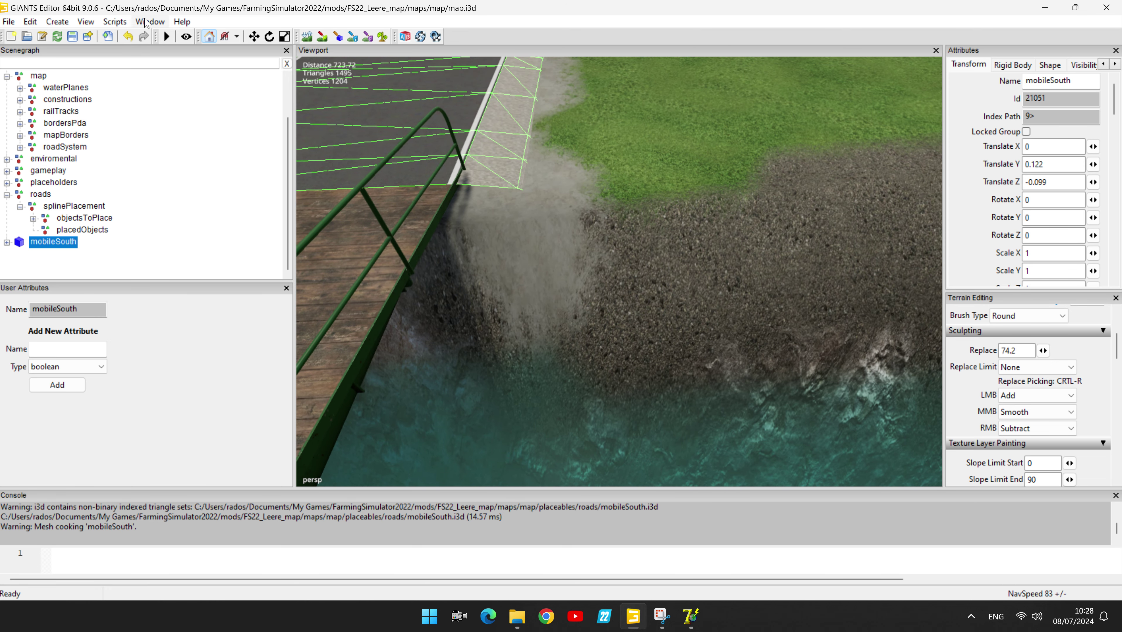
{"action": "left_click", "coordinate": [57, 21]}
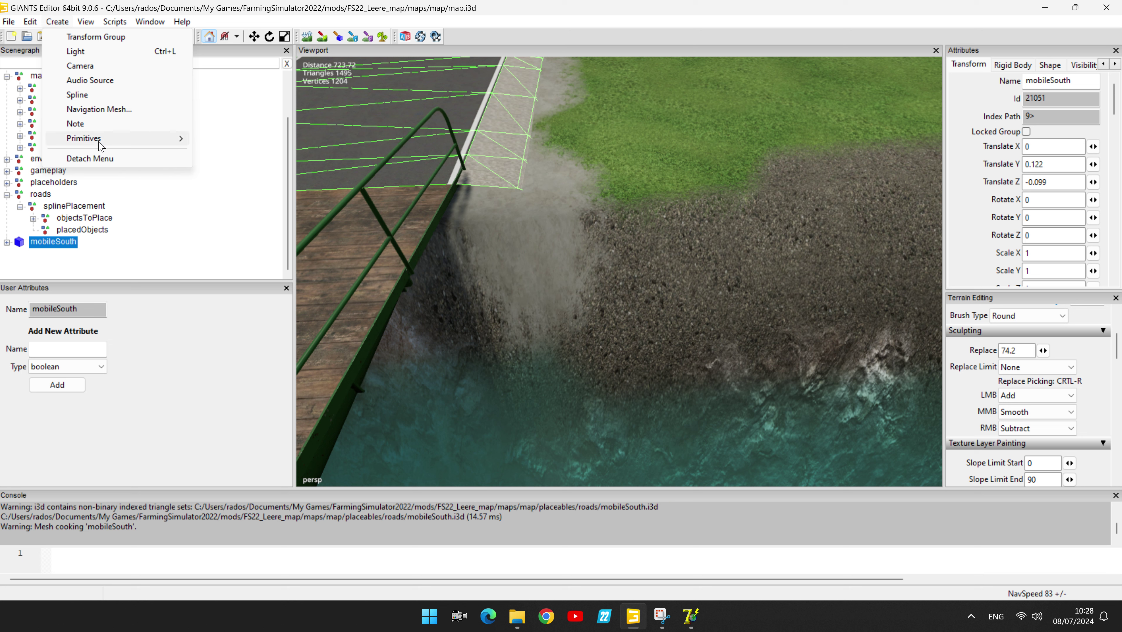
{"action": "mouse_move", "coordinate": [177, 138]}
{"action": "left_click", "coordinate": [224, 152]}
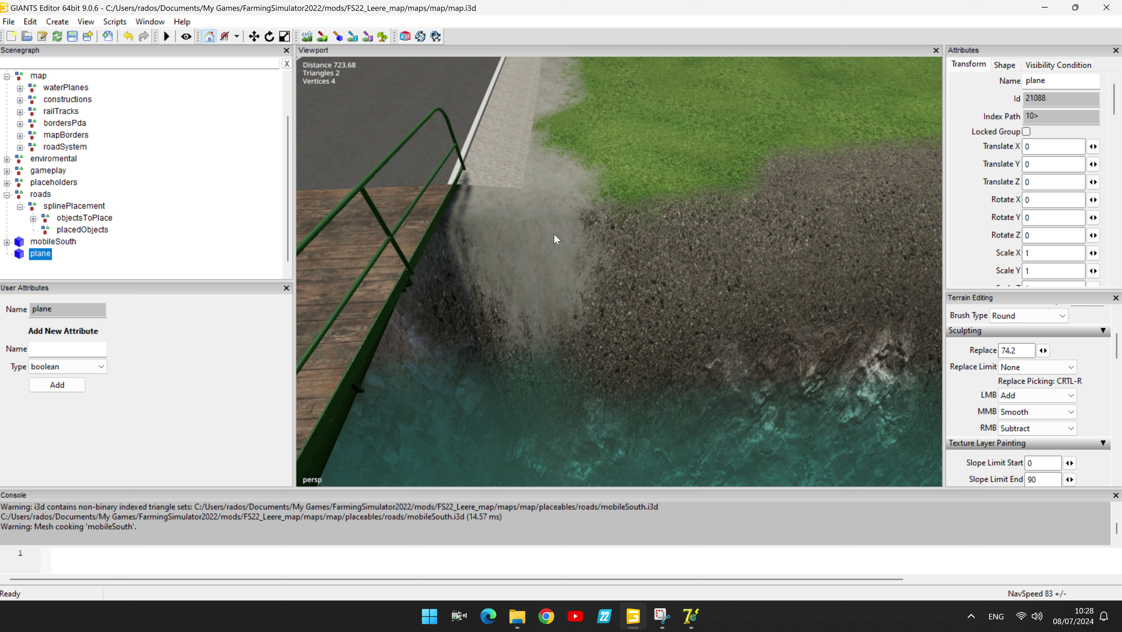
{"action": "key", "text": "ctrl+shift+p"}
{"action": "left_click", "coordinate": [603, 168]}
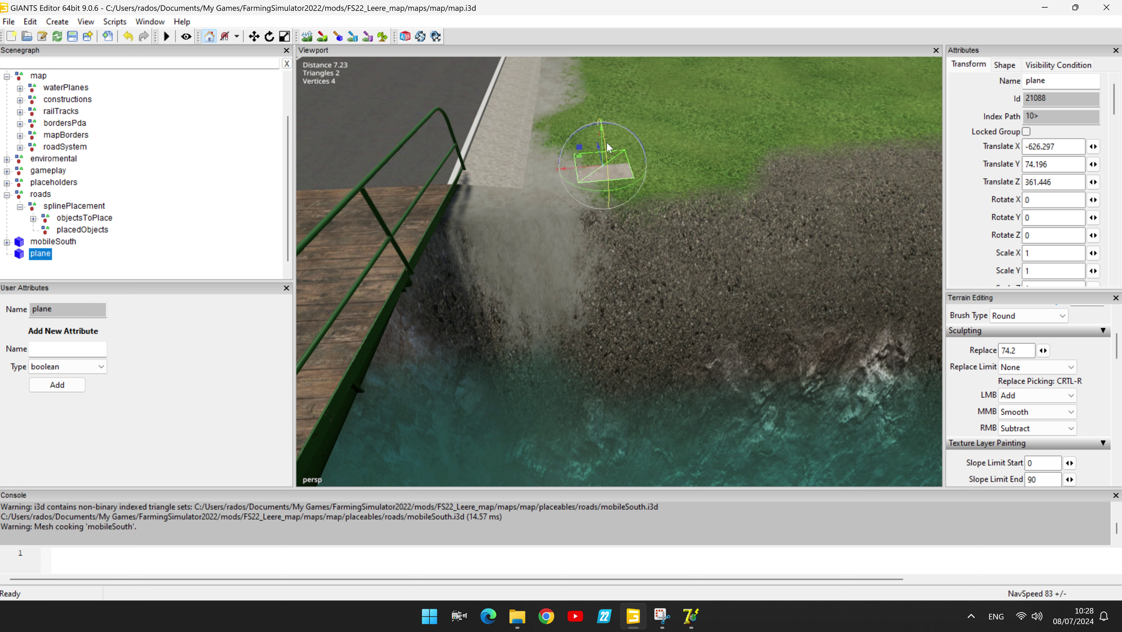
Rotate the plane around X to about -93.5 degrees so that it stands upright
{"action": "left_click_drag", "start_coordinate": [606, 142], "coordinate": [611, 205]}
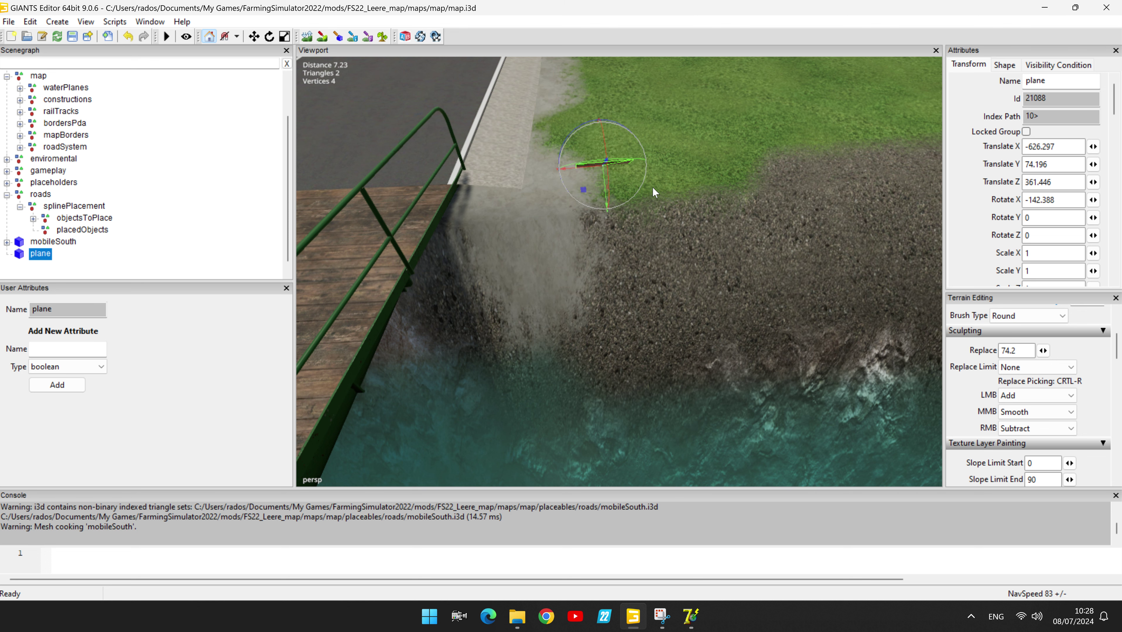
{"action": "key", "text": "w"}
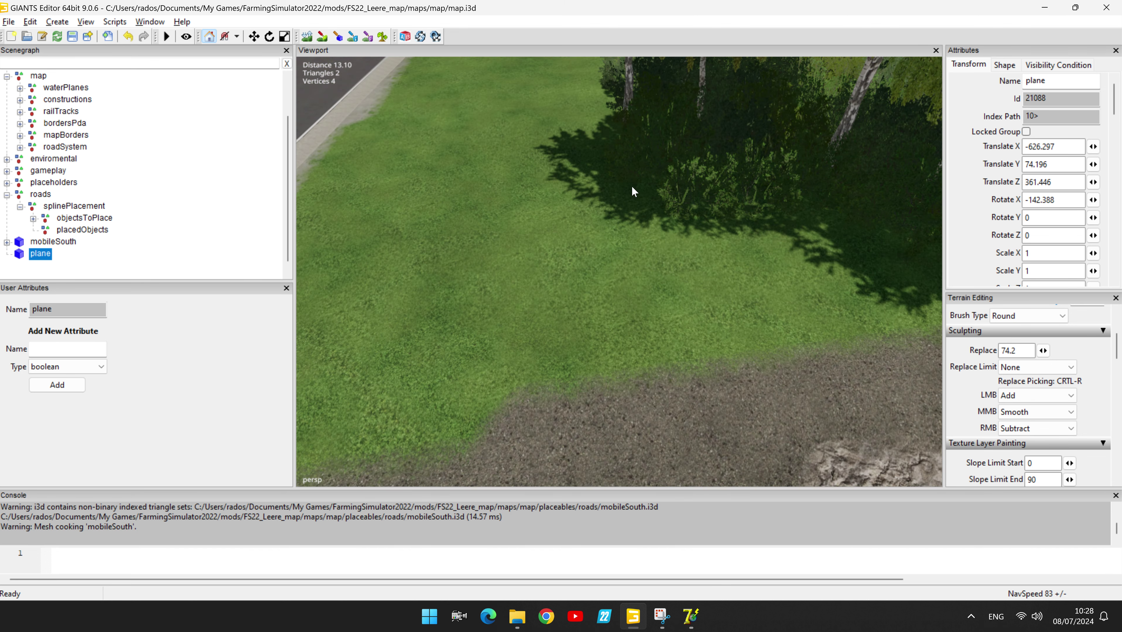
{"action": "right_click_drag", "start_coordinate": [582, 212], "coordinate": [540, 273]}
{"action": "key", "text": "w"}
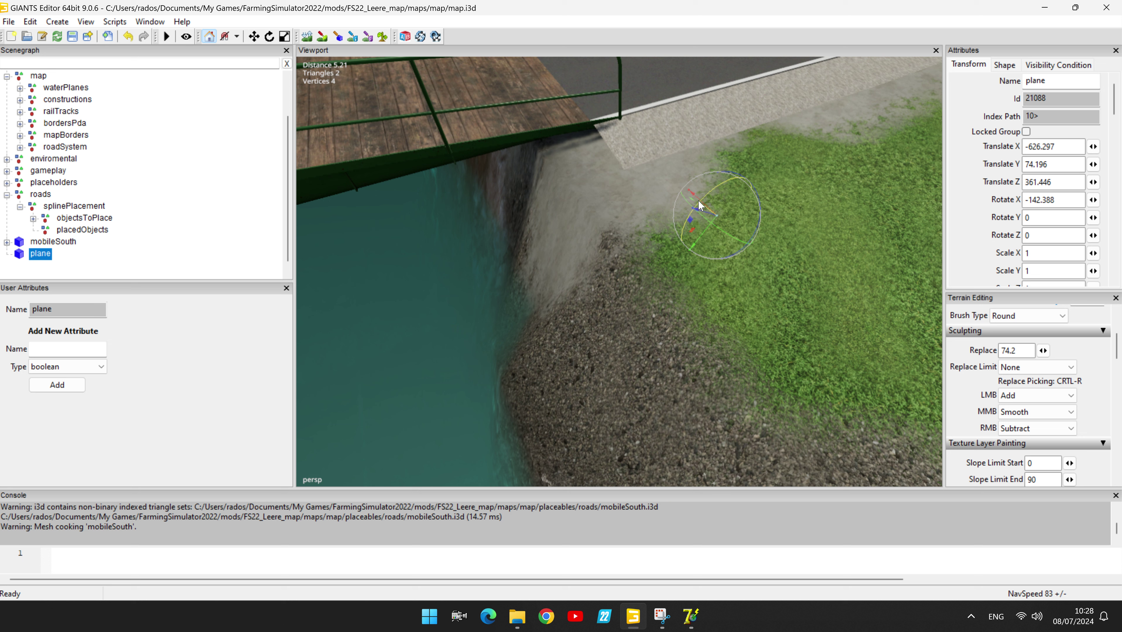
{"action": "left_click_drag", "start_coordinate": [698, 200], "coordinate": [729, 179]}
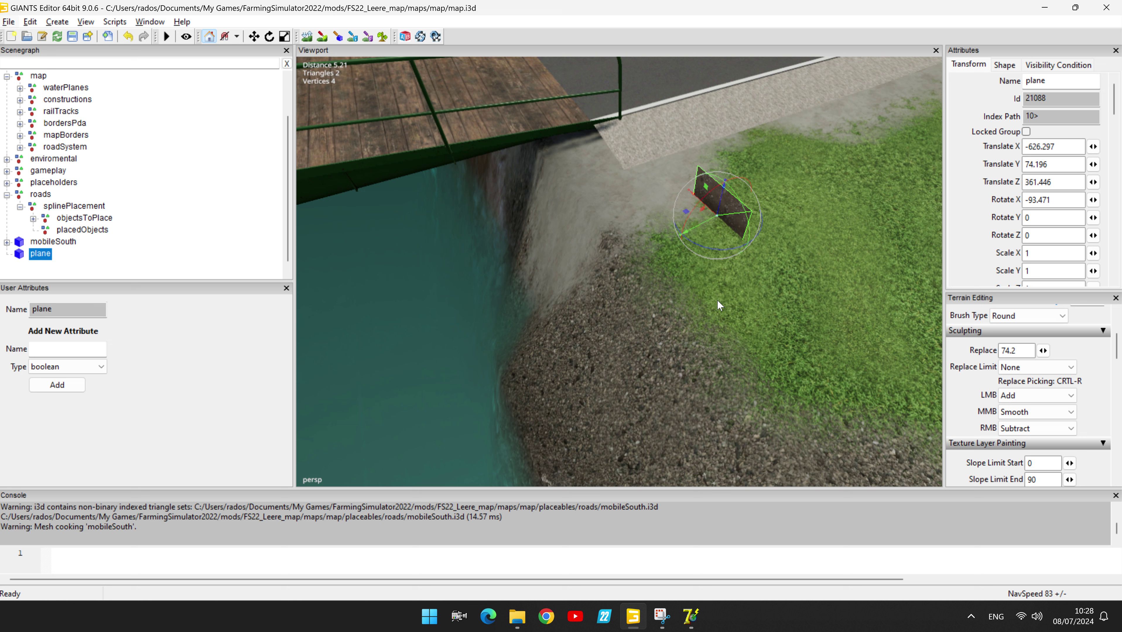
Turn the plane to about -13 degrees around Y and move it against the gravel verge's end beside the bridge railing
{"action": "left_click_drag", "start_coordinate": [720, 244], "coordinate": [617, 233]}
{"action": "right_click_drag", "start_coordinate": [617, 233], "coordinate": [814, 252]}
{"action": "scroll", "coordinate": [640, 322], "scroll_direction": "down", "scroll_amount": 5}
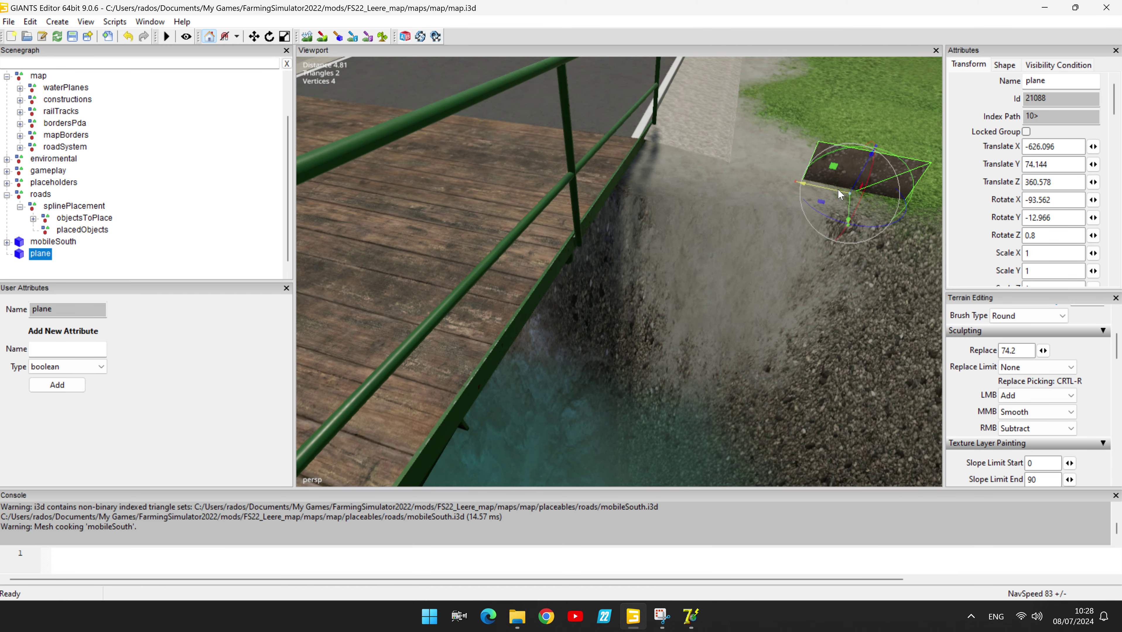
{"action": "left_click_drag", "start_coordinate": [838, 189], "coordinate": [627, 163]}
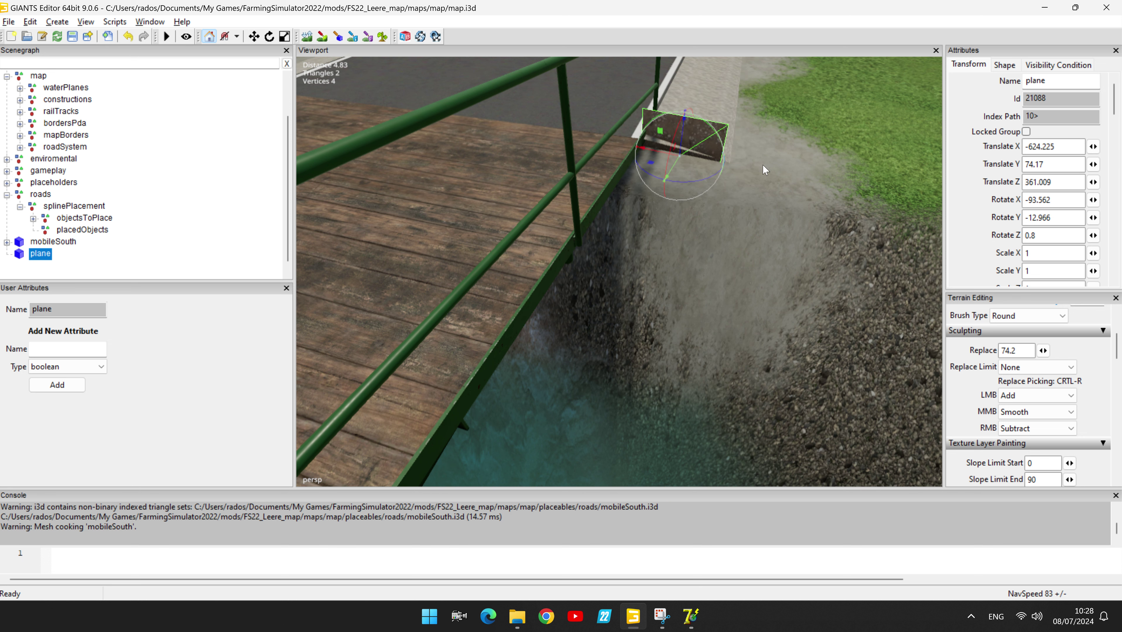
Lower the plane to about Y 73.99 and rotate it to about -94.6, -5.5 and 10.9 degrees to follow the verge's edge
{"action": "right_click_drag", "start_coordinate": [762, 164], "coordinate": [763, 165]}
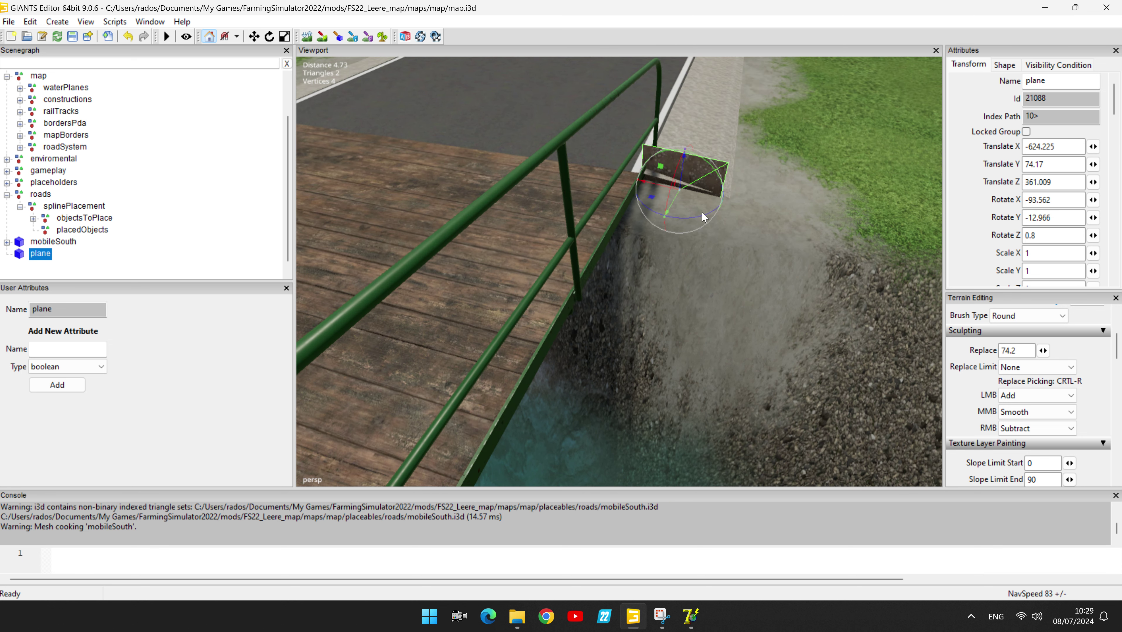
{"action": "left_click_drag", "start_coordinate": [701, 212], "coordinate": [705, 212]}
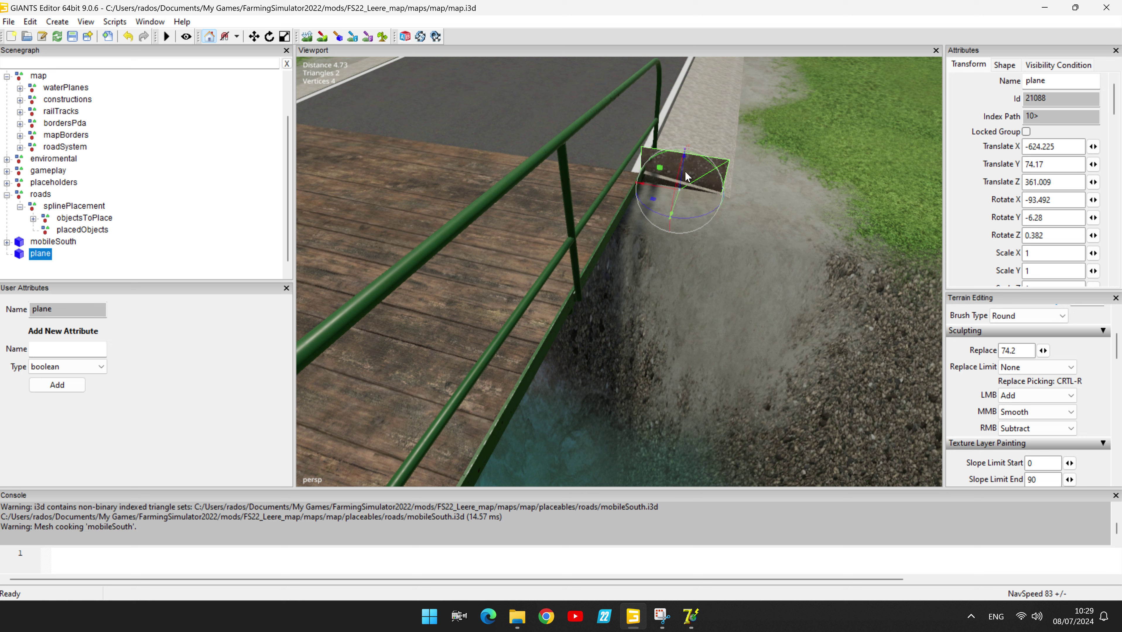
{"action": "mouse_move", "coordinate": [683, 175]}
{"action": "left_mouse_down"}
{"action": "mouse_move", "coordinate": [683, 204]}
{"action": "mouse_move", "coordinate": [684, 190]}
{"action": "left_mouse_up"}
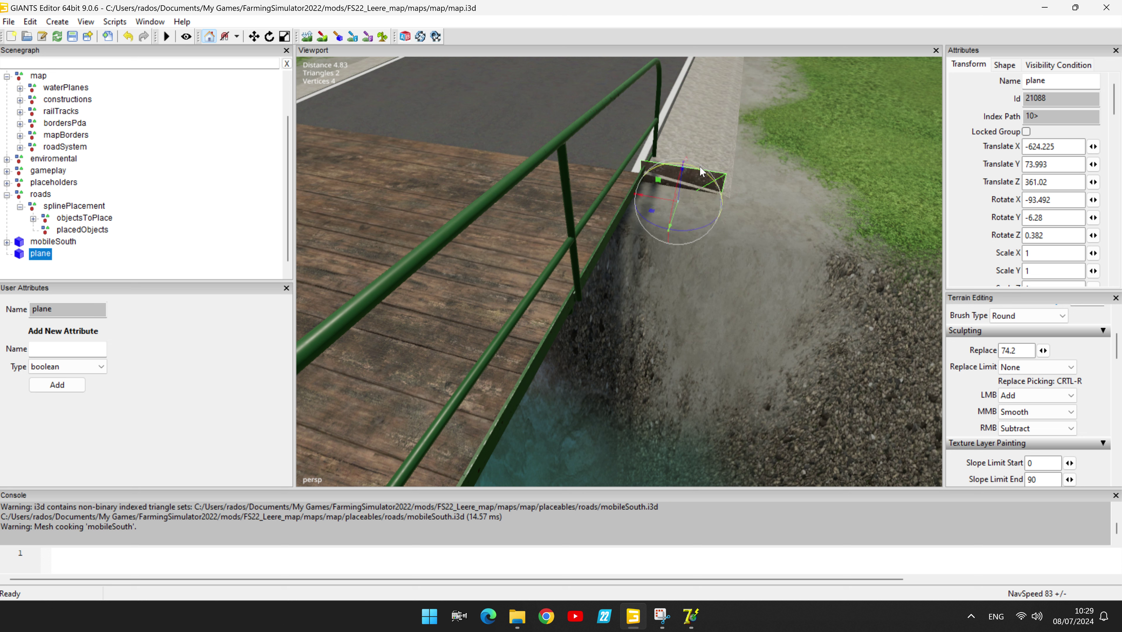
{"action": "left_click_drag", "start_coordinate": [697, 172], "coordinate": [704, 173]}
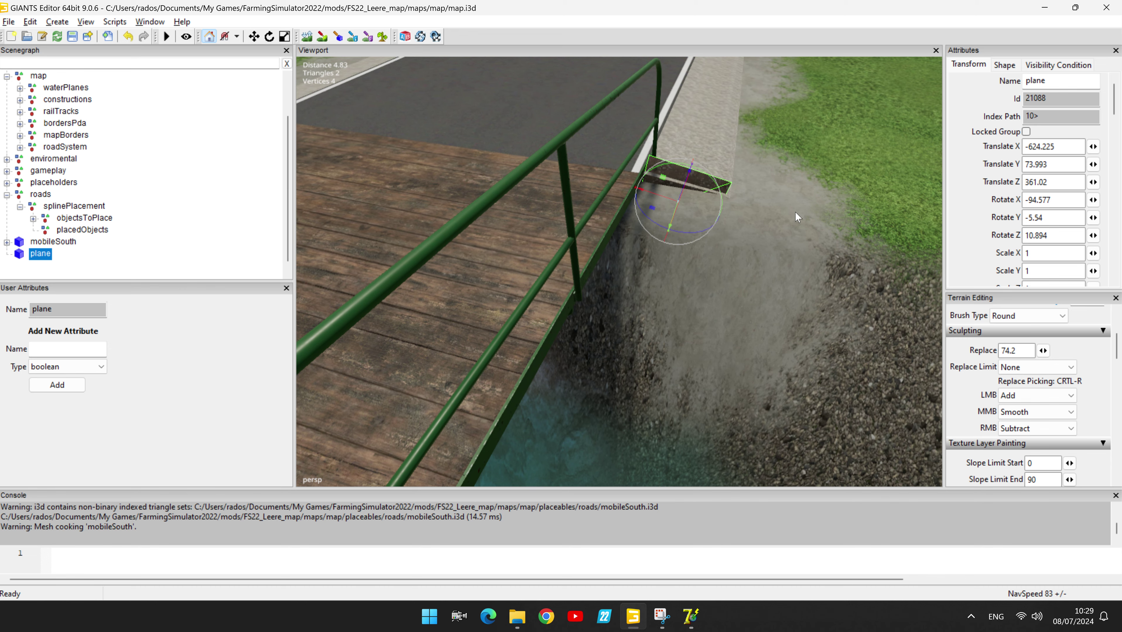
Lower the plane to about Y 73.83 under the verge's edge and stretch its X scale to about 1.058
{"action": "right_click_drag", "start_coordinate": [795, 211], "coordinate": [779, 242]}
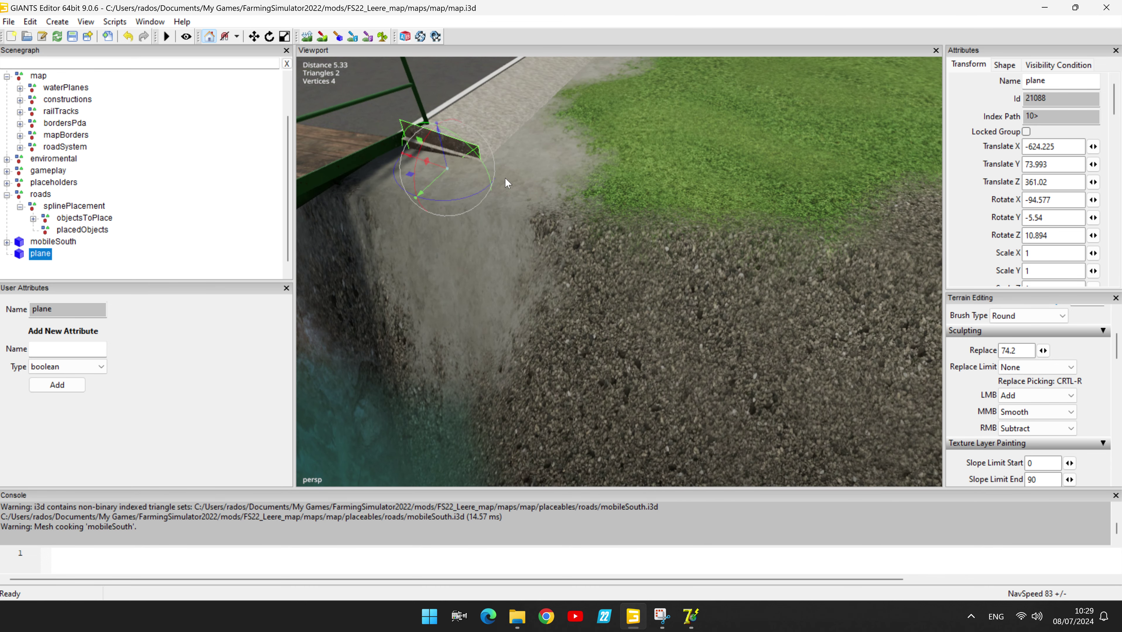
{"action": "left_click_drag", "start_coordinate": [441, 141], "coordinate": [432, 193]}
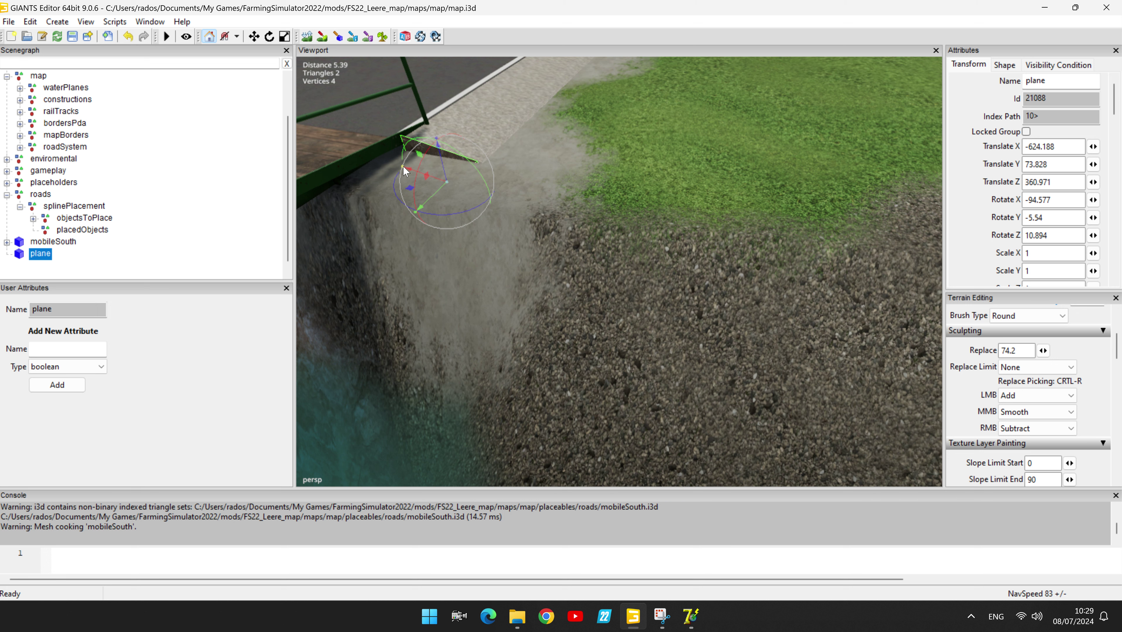
{"action": "left_click_drag", "start_coordinate": [403, 166], "coordinate": [400, 166]}
Stretch the plane's X scale to about 1.257, shift it to about X -624.16, Z 361.007, and reduce its Z rotation to about 10.1 degrees
{"action": "left_click_drag", "start_coordinate": [513, 195], "coordinate": [517, 202], "text": "alt"}
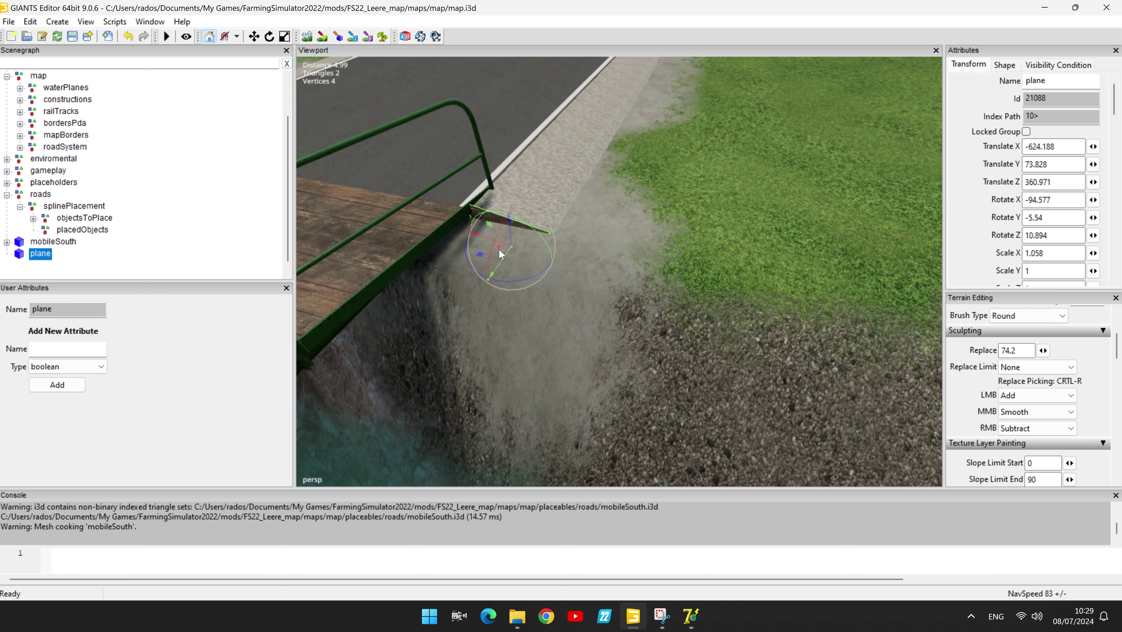
{"action": "left_click_drag", "start_coordinate": [503, 245], "coordinate": [461, 228]}
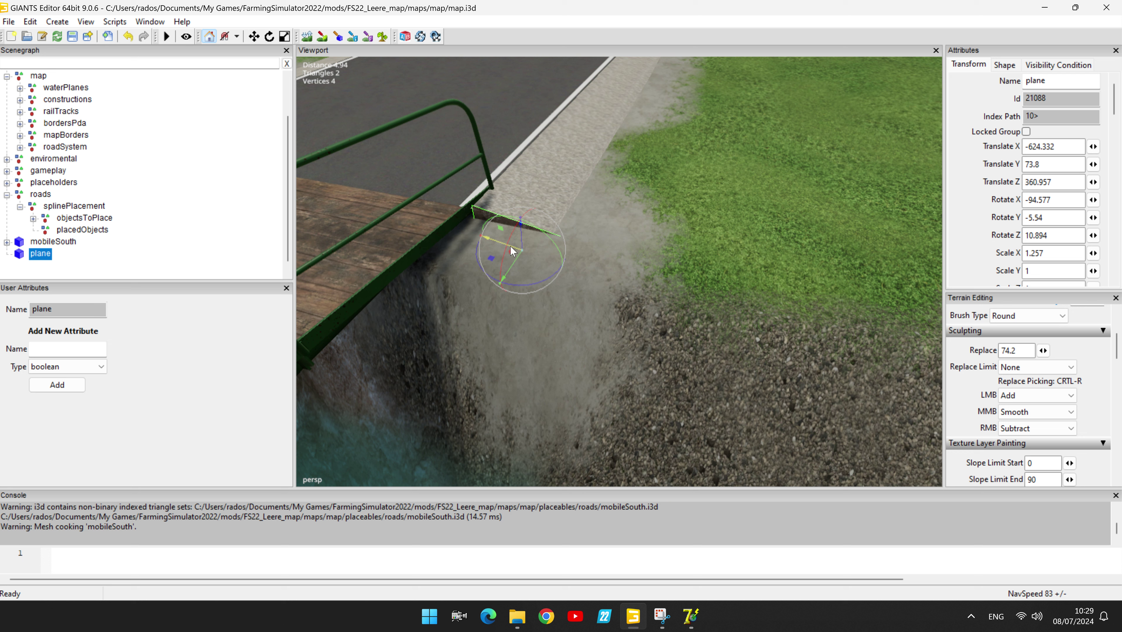
{"action": "mouse_move", "coordinate": [506, 243]}
{"action": "left_mouse_down"}
{"action": "mouse_move", "coordinate": [494, 237]}
{"action": "mouse_move", "coordinate": [507, 228]}
{"action": "left_mouse_up"}
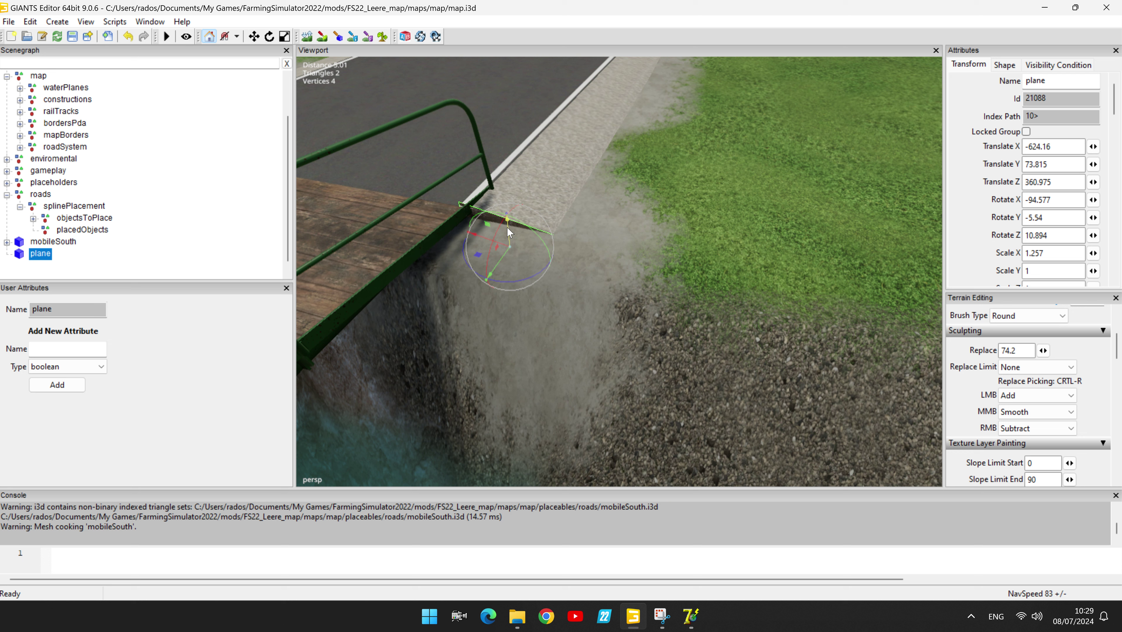
{"action": "left_click_drag", "start_coordinate": [513, 218], "coordinate": [514, 219]}
{"action": "left_click_drag", "start_coordinate": [508, 225], "coordinate": [508, 226]}
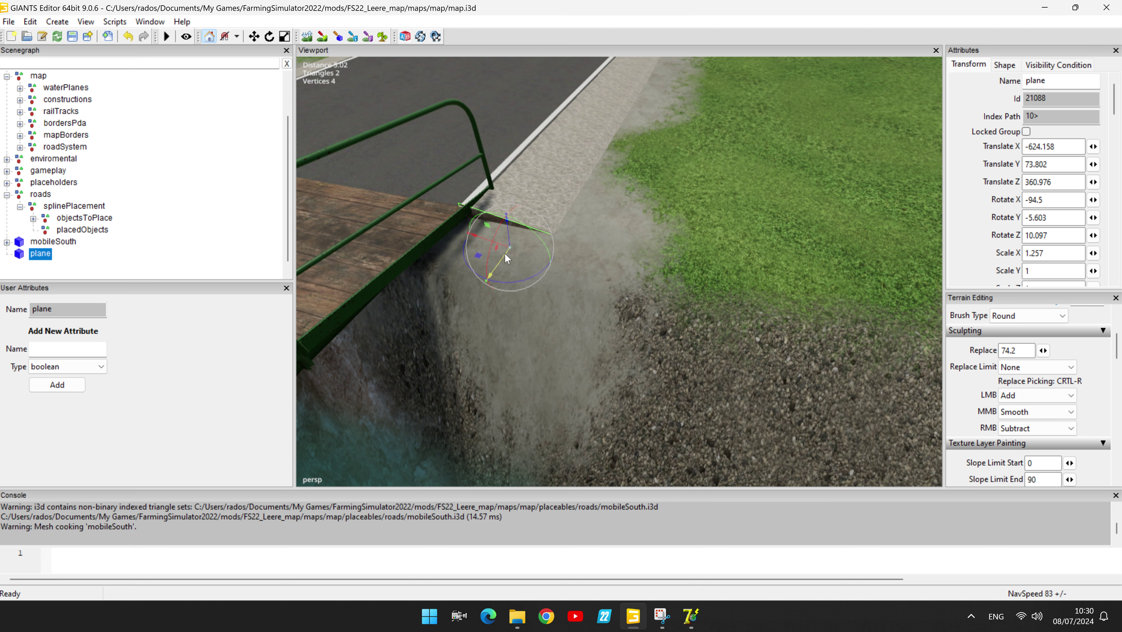
{"action": "left_click_drag", "start_coordinate": [505, 254], "coordinate": [507, 252]}
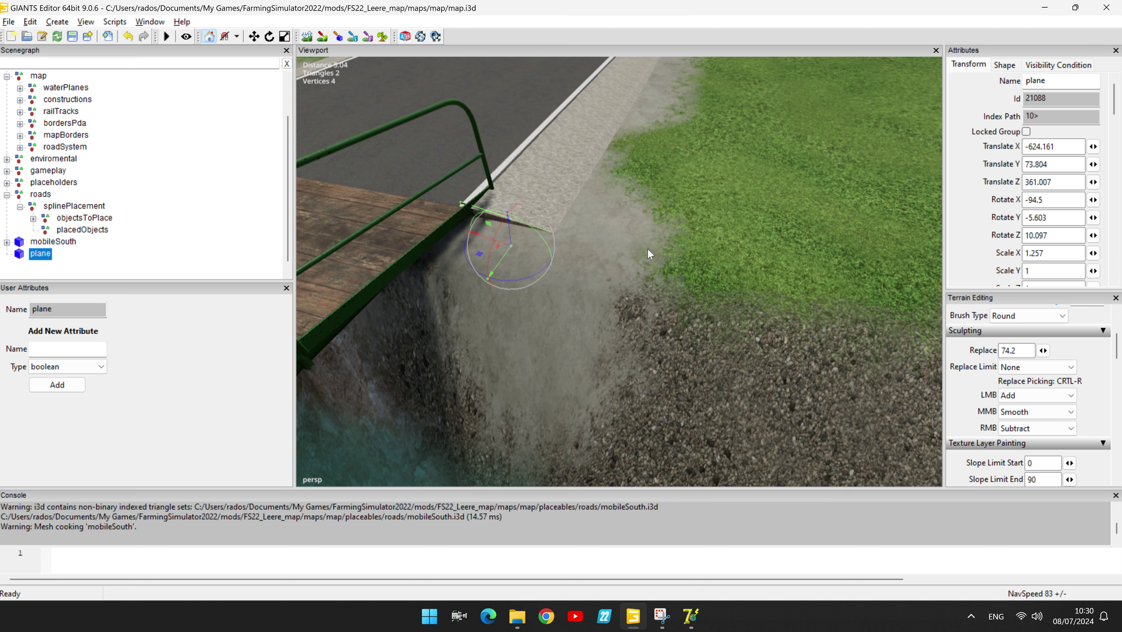
Nudge the plane to about Z 360.996 so that it sits flush under the verge's end
{"action": "right_click_drag", "start_coordinate": [646, 251], "coordinate": [536, 268]}
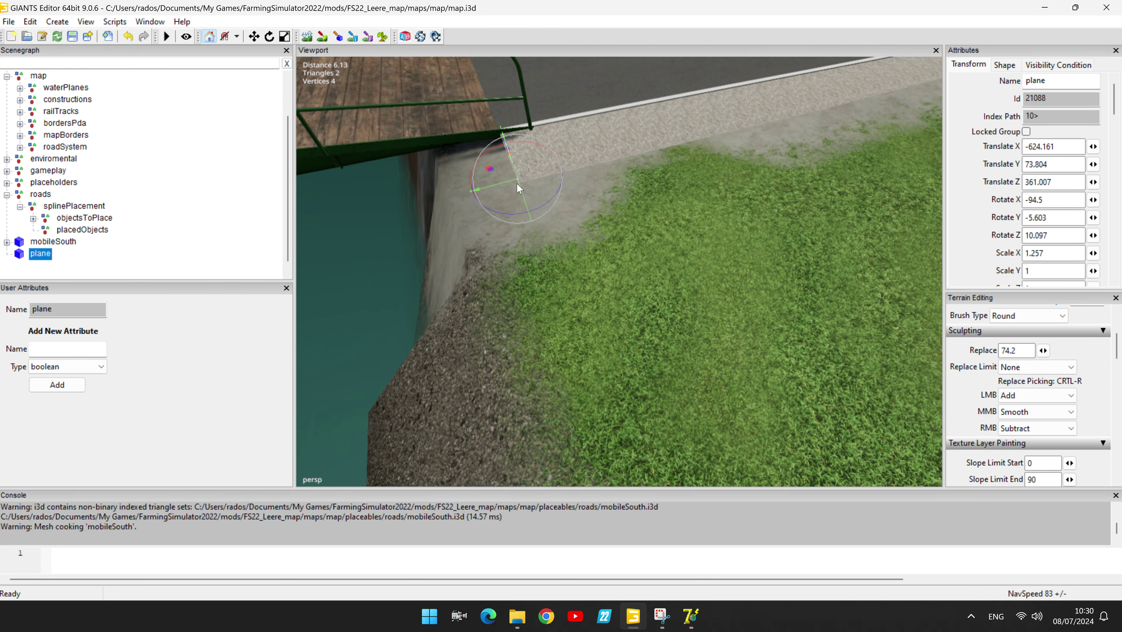
{"action": "left_click_drag", "start_coordinate": [511, 180], "coordinate": [511, 180]}
{"action": "left_click_drag", "start_coordinate": [510, 179], "coordinate": [510, 180]}
Open the plane's material settings, widen them to view the albedo map path, and close them again
{"action": "right_click_drag", "start_coordinate": [582, 256], "coordinate": [685, 270]}
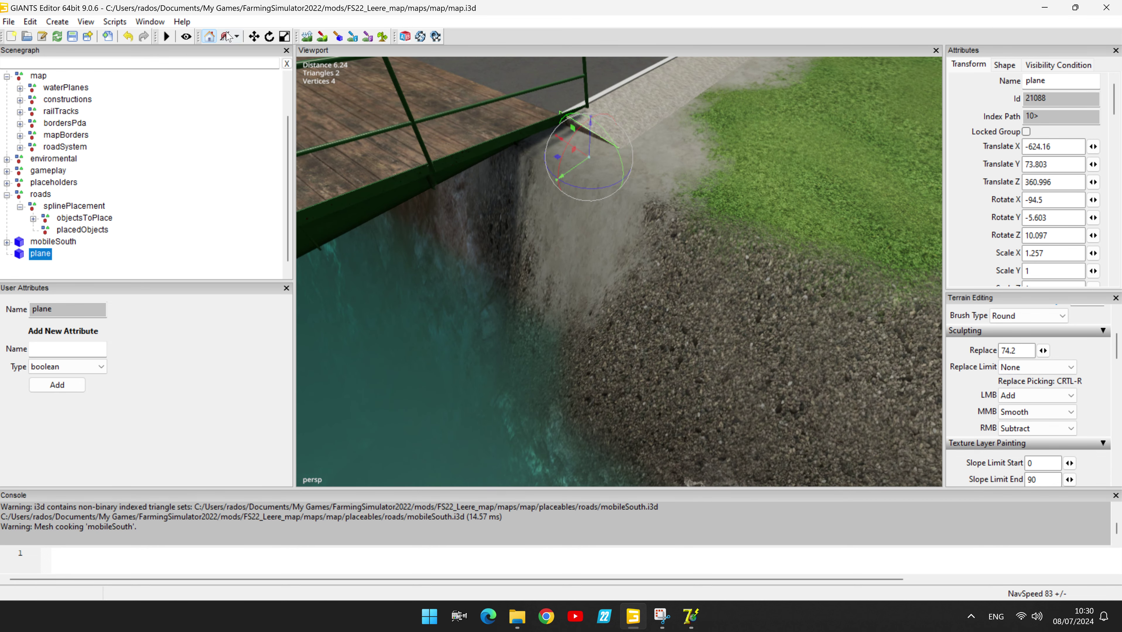
{"action": "left_click", "coordinate": [153, 21]}
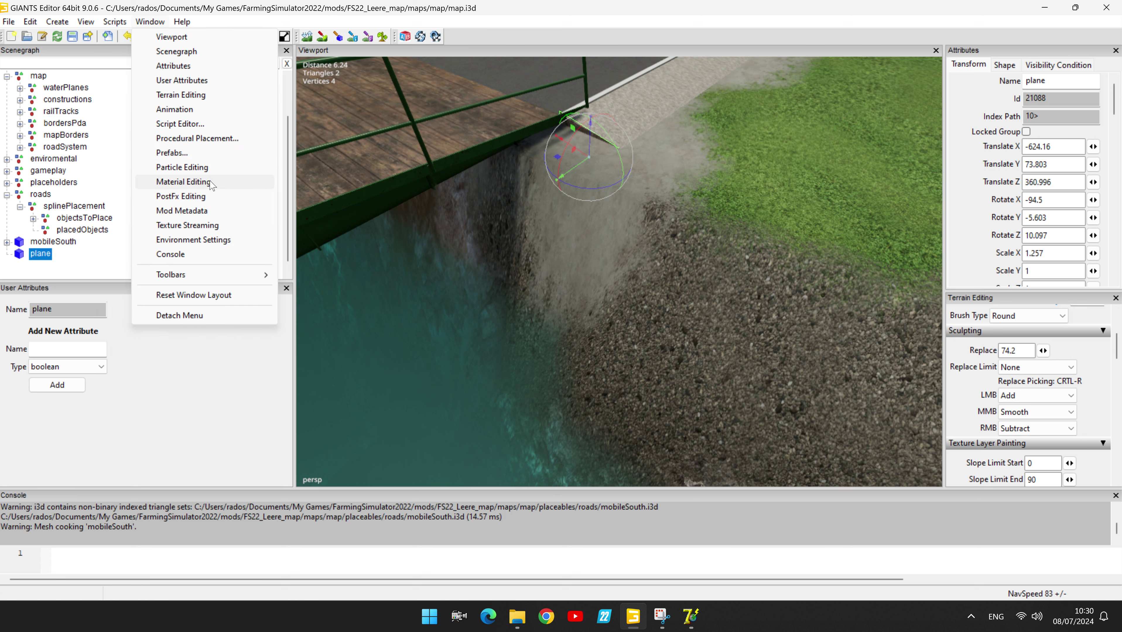
{"action": "left_click", "coordinate": [184, 181]}
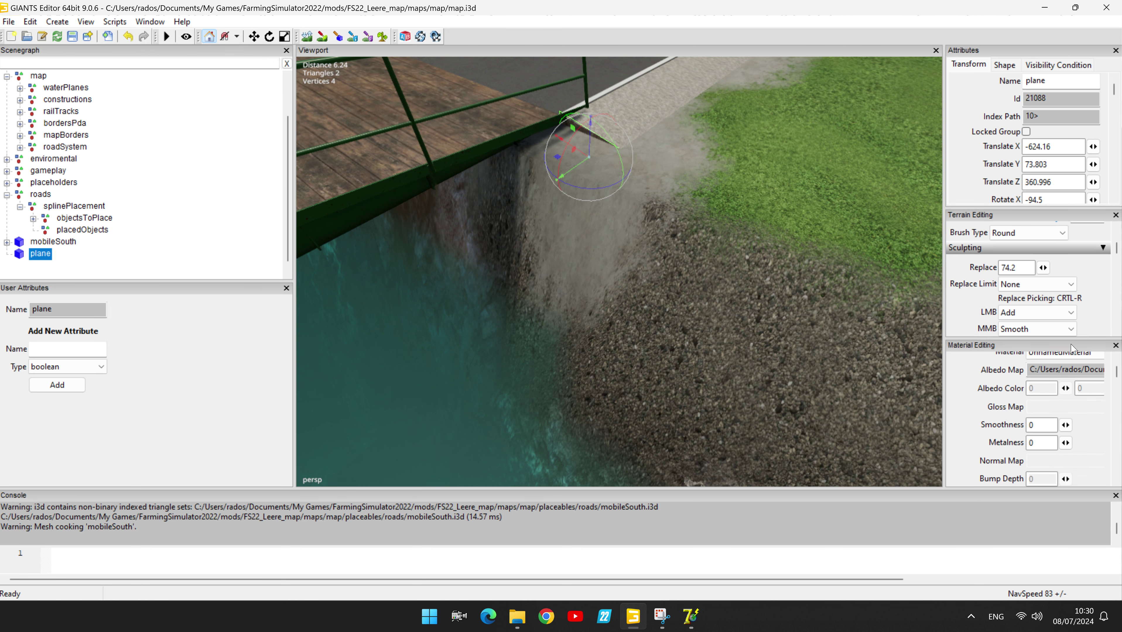
{"action": "left_click_drag", "start_coordinate": [1071, 345], "coordinate": [1064, 326]}
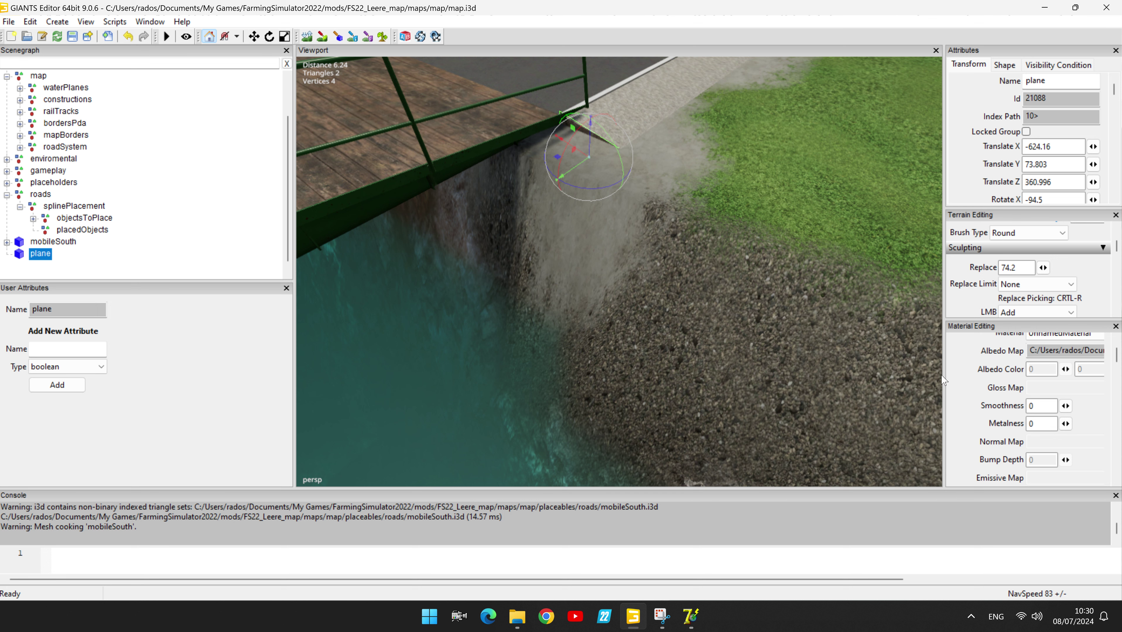
{"action": "left_click_drag", "start_coordinate": [894, 375], "coordinate": [895, 376]}
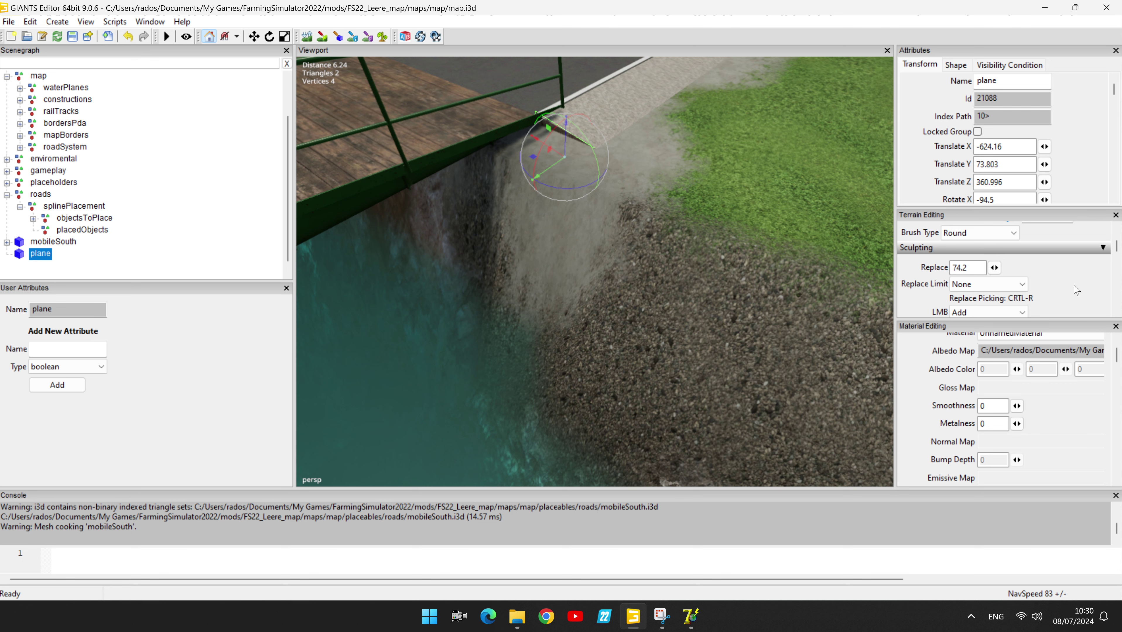
{"action": "left_click", "coordinate": [1115, 326]}
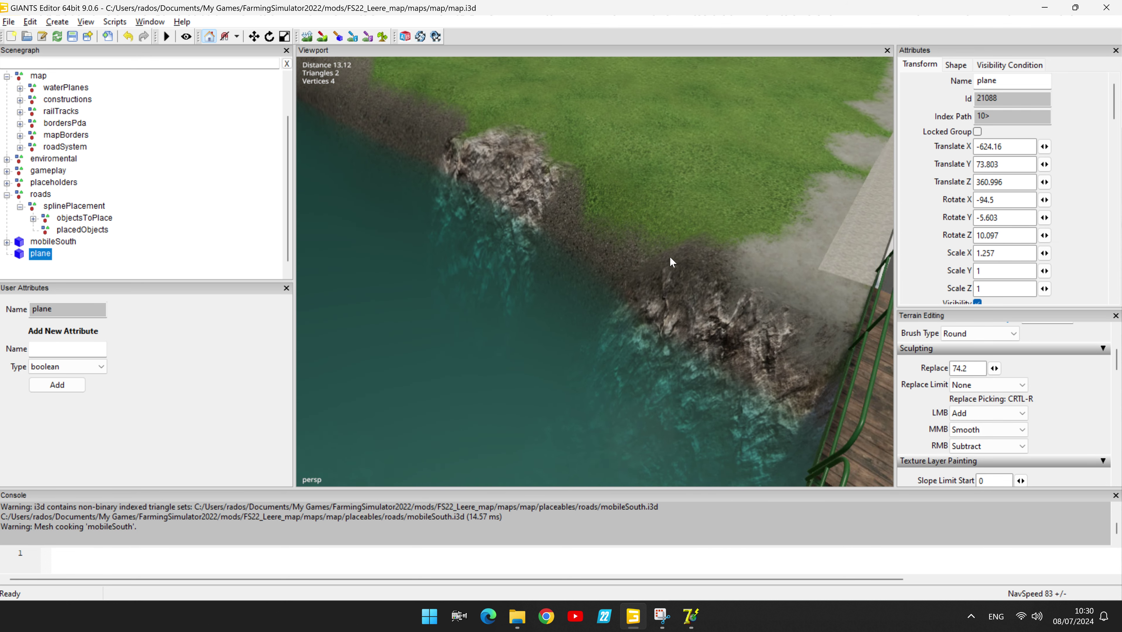
Duplicate the fitted plane and place the copy at the opposite verge's bridge end, at about X -617.474, Y 74.195, Z 361.311
{"action": "key", "text": "w"}
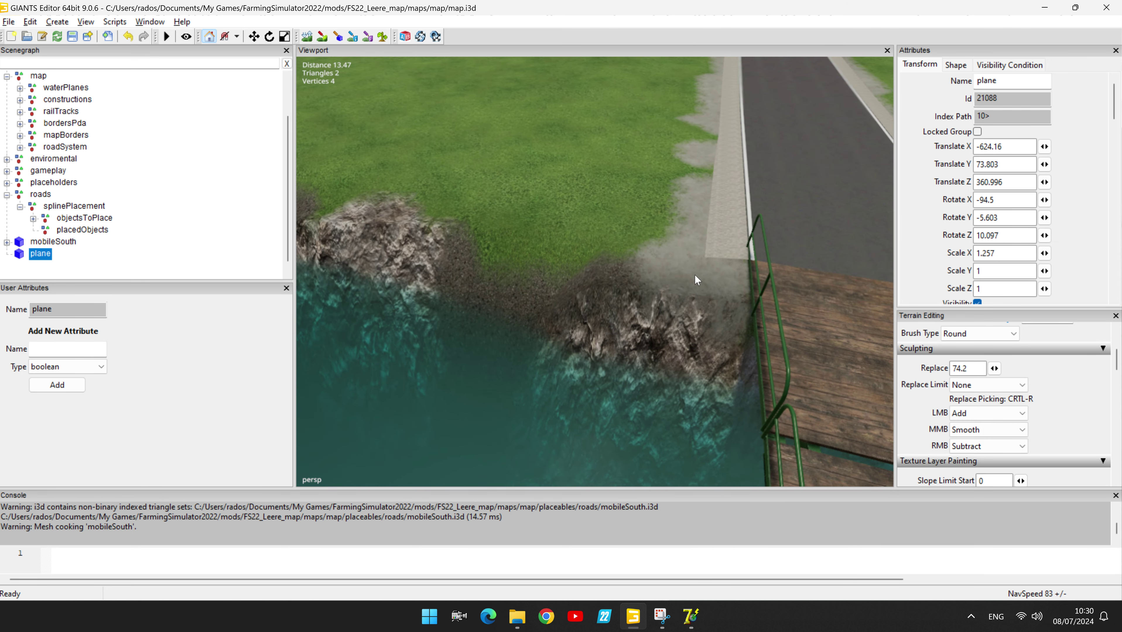
{"action": "key", "text": "a"}
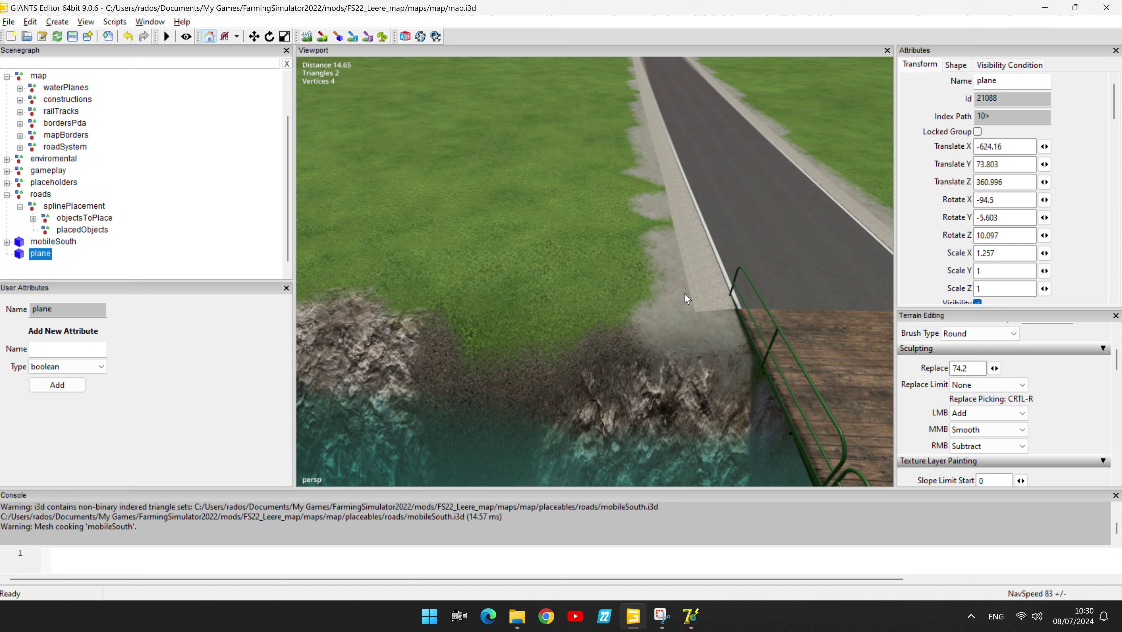
{"action": "right_click_drag", "start_coordinate": [687, 298], "coordinate": [447, 326]}
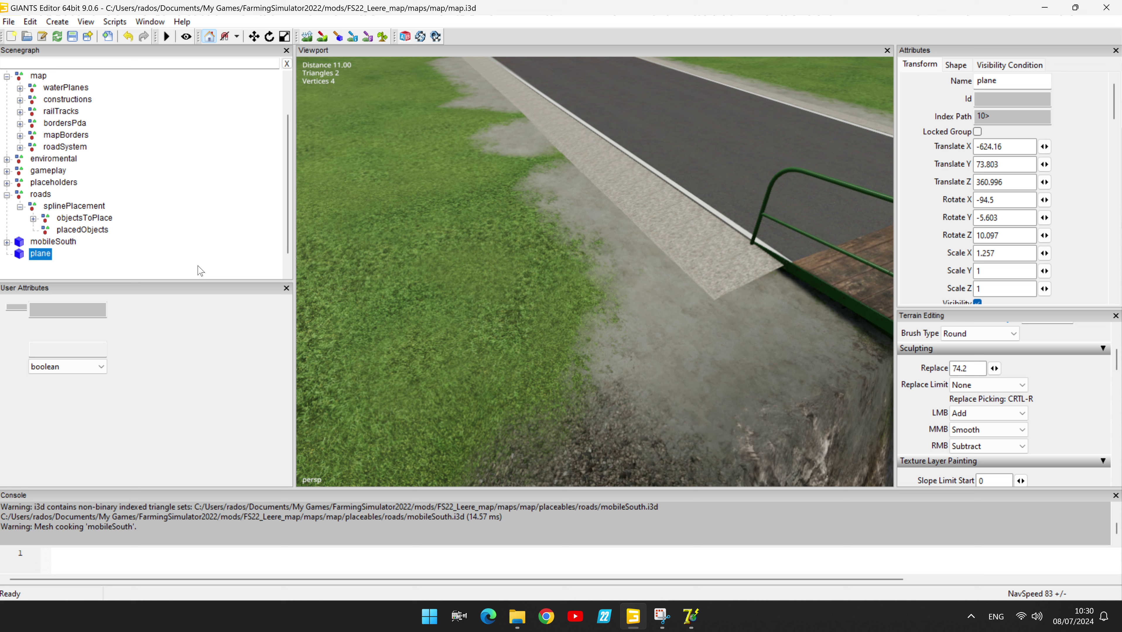
{"action": "key", "text": "ctrl+d"}
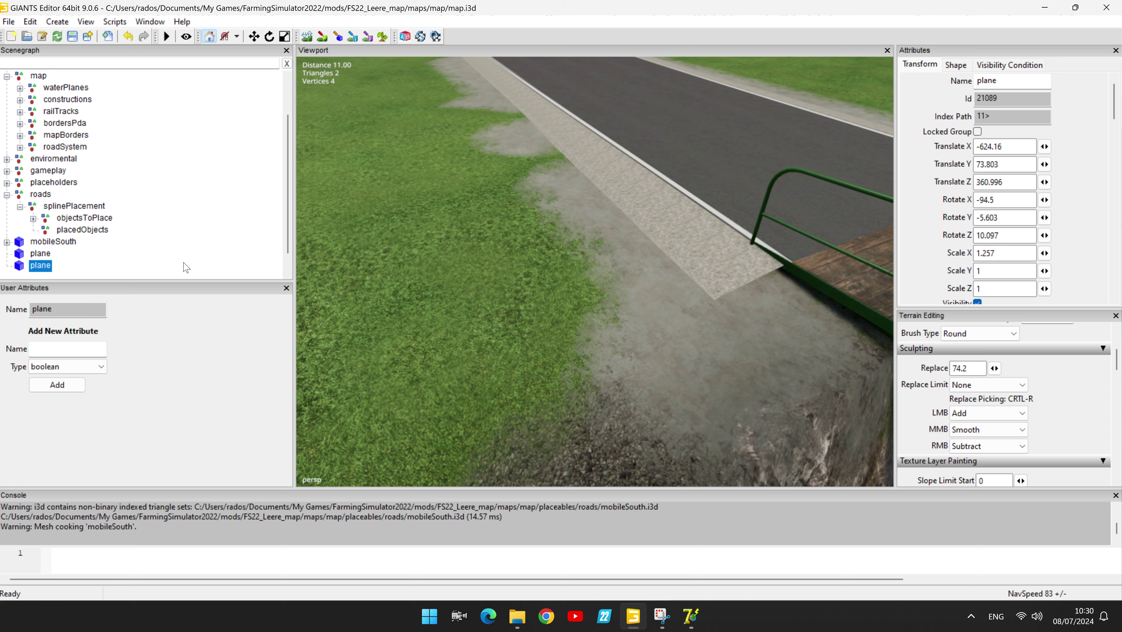
{"action": "left_click", "coordinate": [773, 293], "text": "ctrl+shift"}
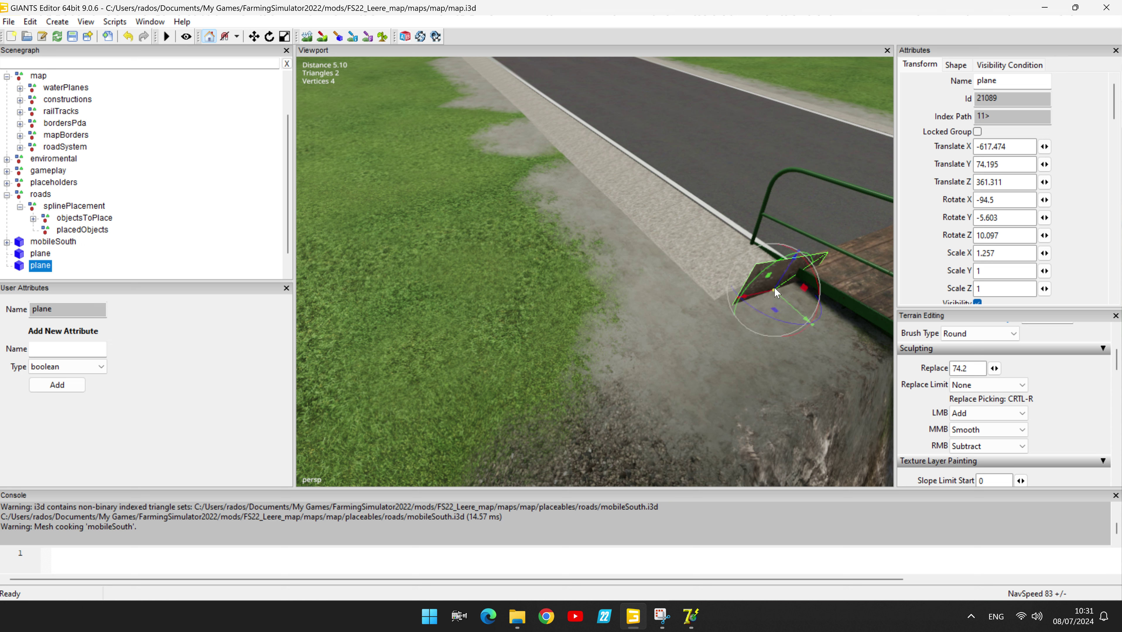
Rotate the copied plane to about X -90.66, Y -6.158, Z -23.484 degrees and shift it to about X -617.492, Y 73.998, Z 361.496
{"action": "left_click_drag", "start_coordinate": [766, 268], "coordinate": [750, 290]}
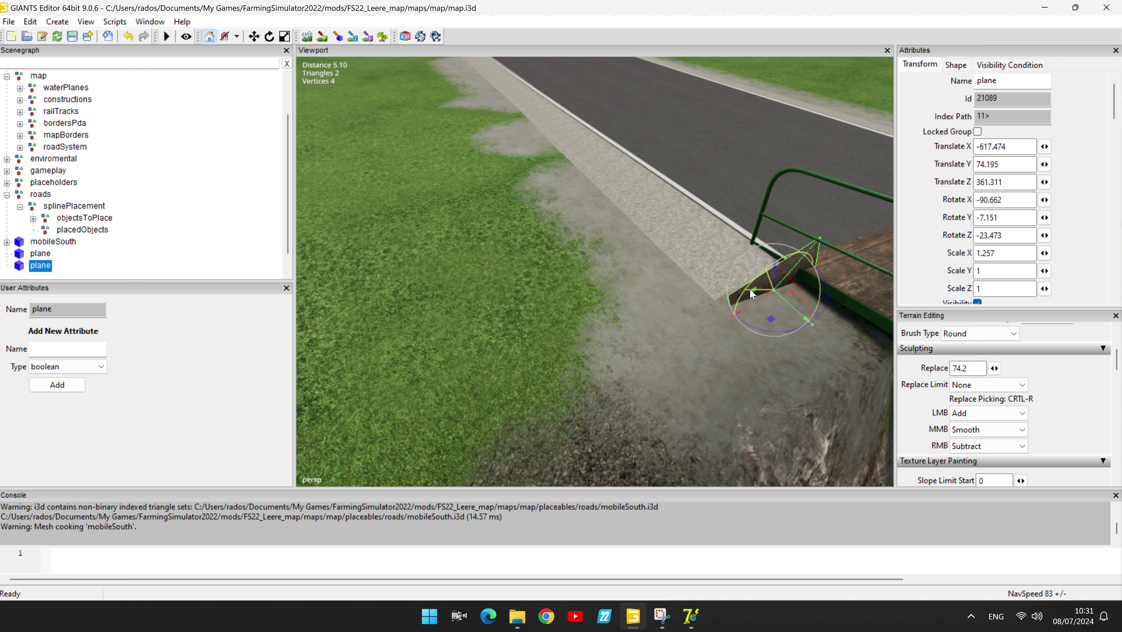
{"action": "left_click", "coordinate": [780, 296]}
{"action": "scroll", "coordinate": [70, 270], "scroll_direction": "down", "scroll_amount": 1}
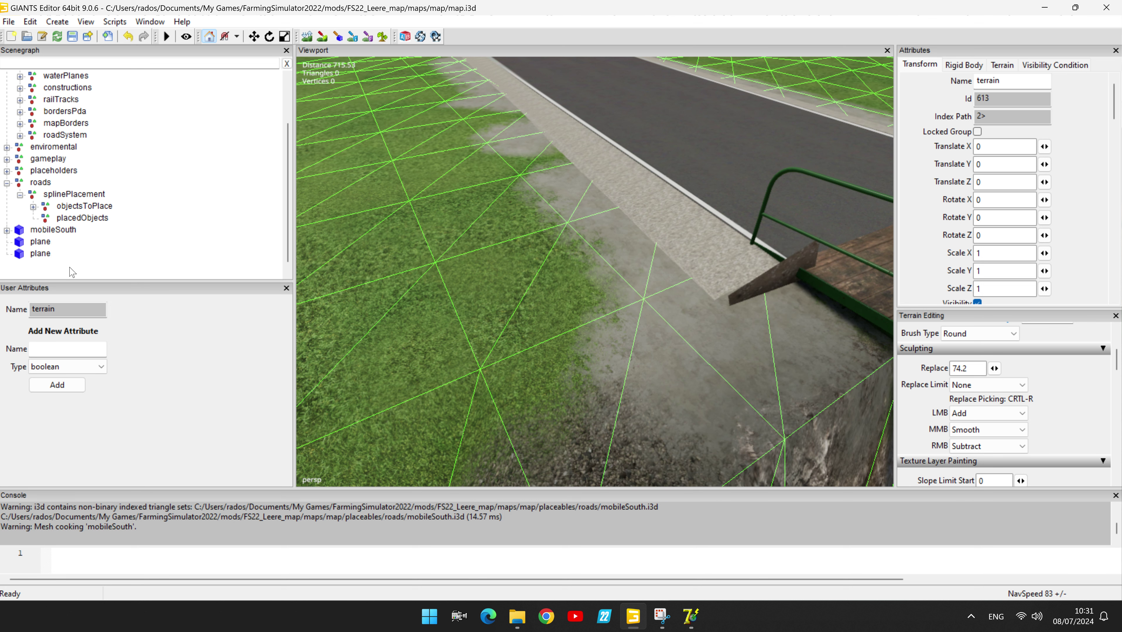
{"action": "left_click", "coordinate": [41, 254]}
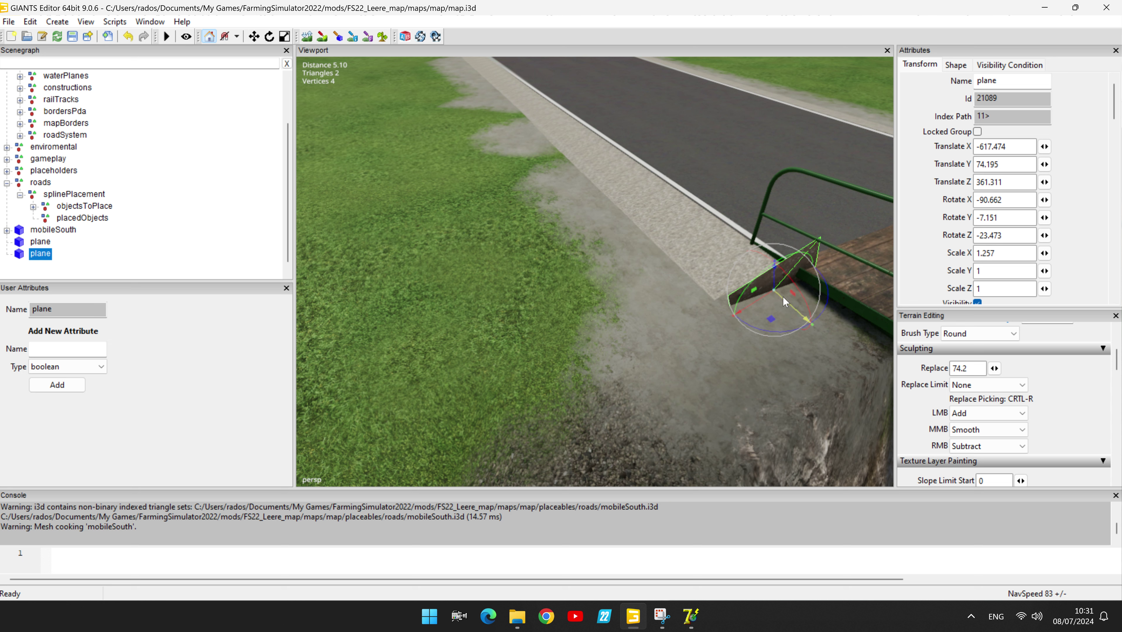
{"action": "mouse_move", "coordinate": [783, 296]}
{"action": "left_mouse_down"}
{"action": "mouse_move", "coordinate": [763, 285]}
{"action": "mouse_move", "coordinate": [743, 314]}
{"action": "mouse_move", "coordinate": [775, 289]}
{"action": "left_mouse_up"}
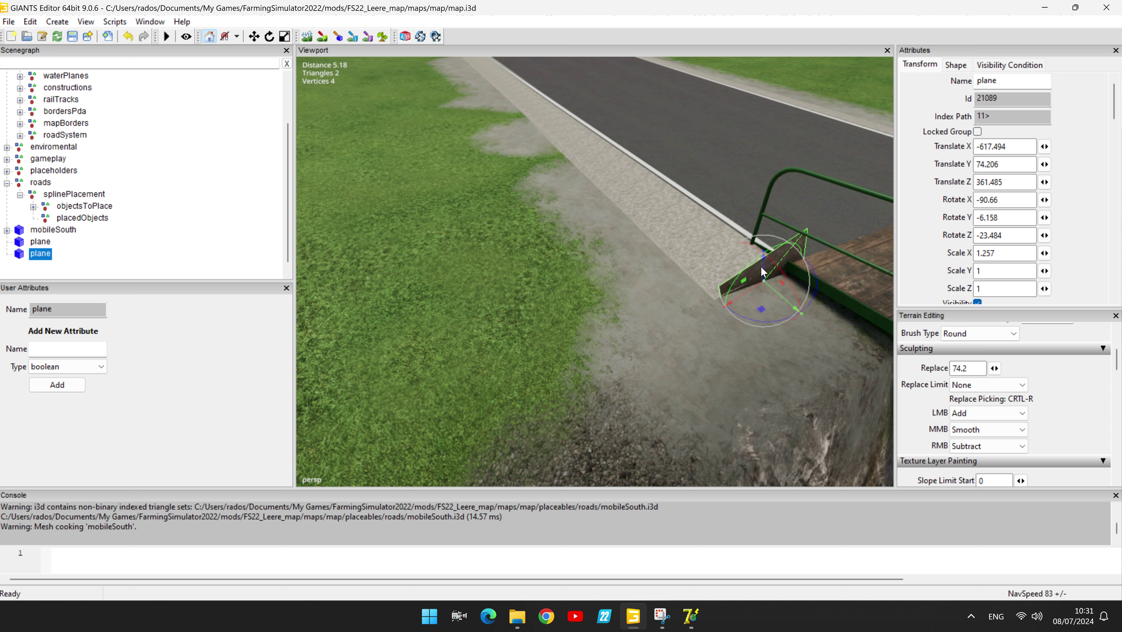
{"action": "left_click_drag", "start_coordinate": [760, 267], "coordinate": [746, 298]}
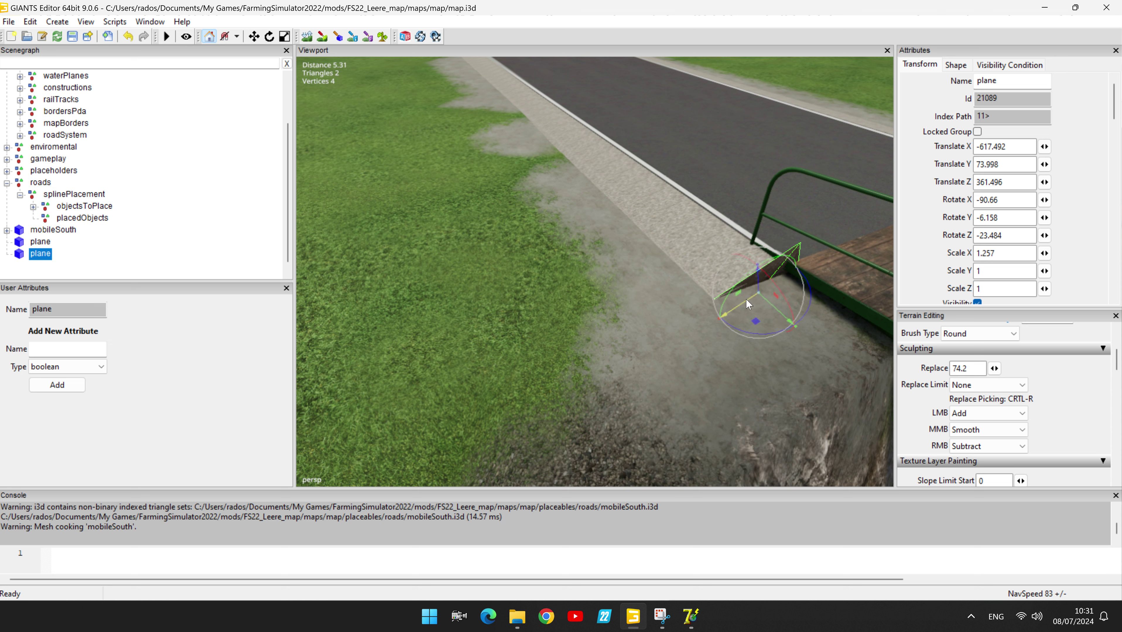